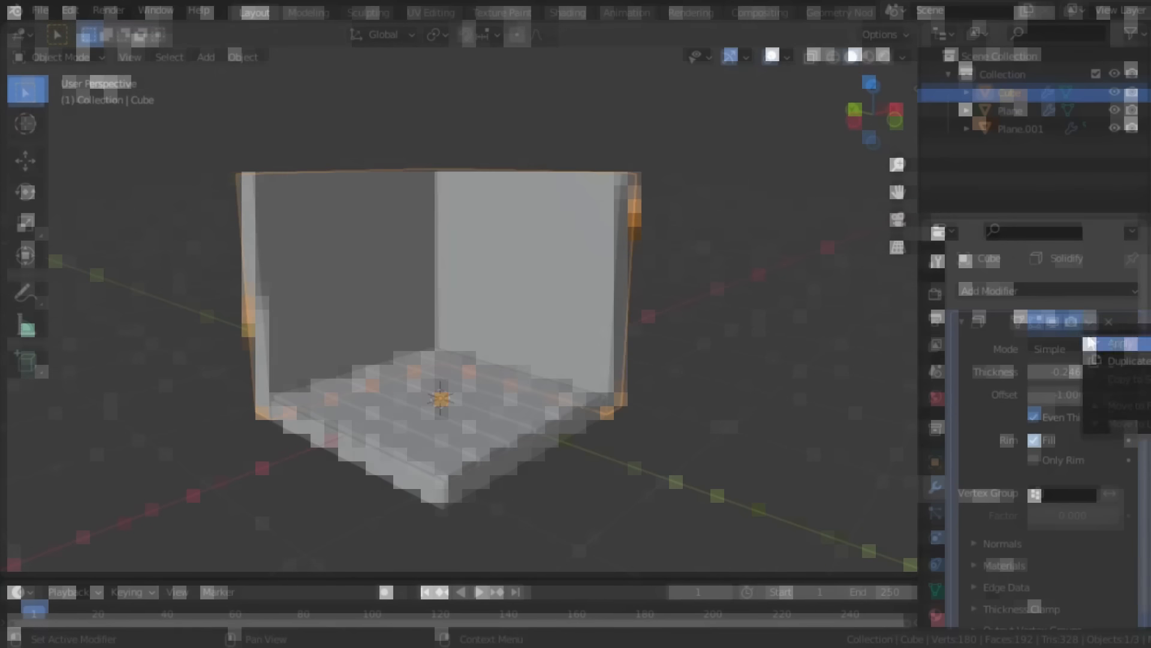
Step: Apply the walls' Solidify modifier, then cut a horizontal edge loop around the walls and bevel it into a band about 0.52 m wide
{"action": "left_click", "coordinate": [1098, 342]}
{"action": "key", "text": "Tab"}
{"action": "key", "text": "ctrl+r"}
{"action": "left_click", "coordinate": [600, 289]}
{"action": "right_click", "coordinate": [599, 289]}
{"action": "key", "text": "ctrl+b"}
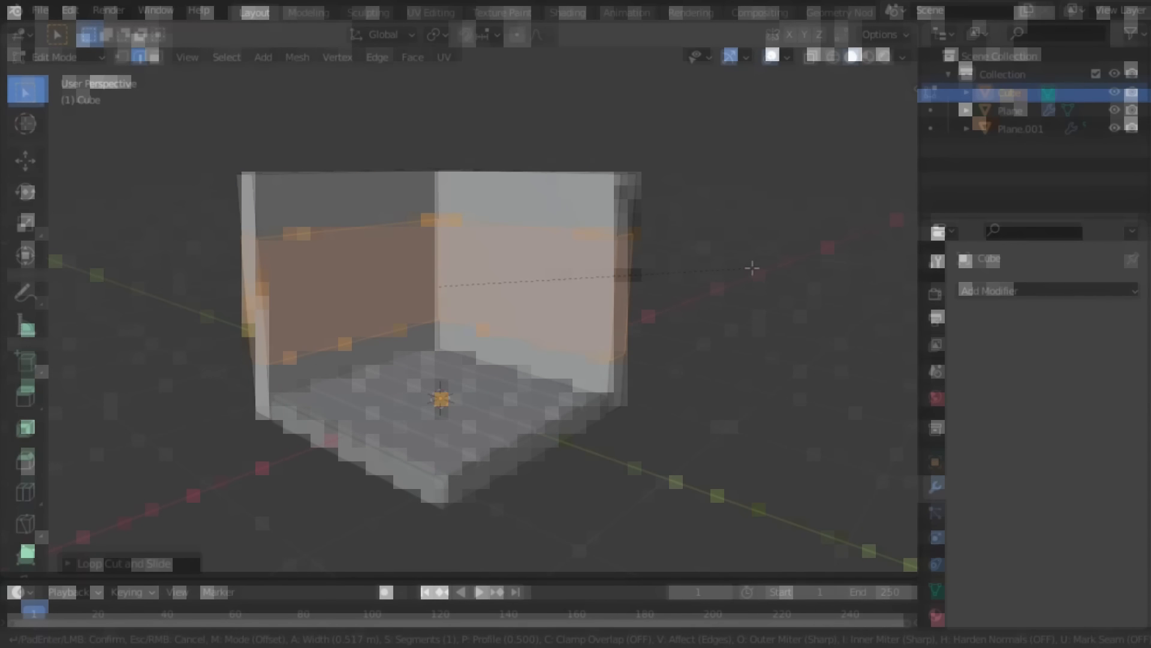
{"action": "left_click", "coordinate": [750, 266]}
Step: Move the beveled band around the walls upward along the Z axis
{"action": "key", "text": "g"}
{"action": "key", "text": "z"}
{"action": "left_click", "coordinate": [743, 254]}
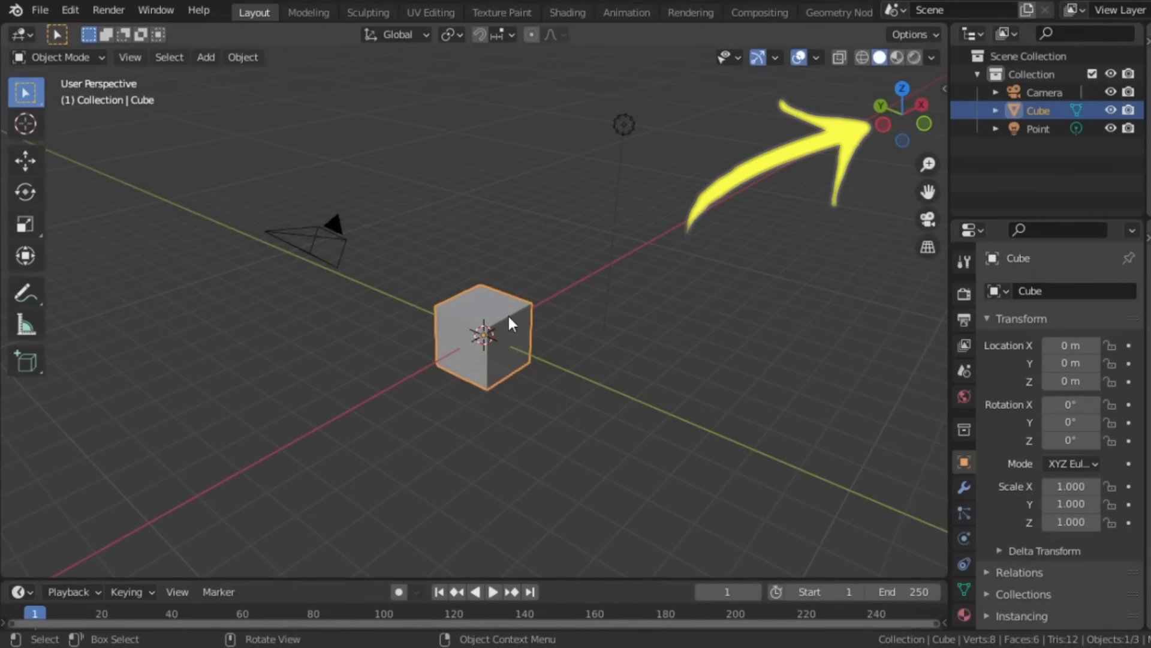
{"action": "left_click_drag", "start_coordinate": [910, 118], "coordinate": [876, 105]}
{"action": "mouse_move", "coordinate": [928, 191]}
{"action": "left_mouse_down"}
{"action": "mouse_move", "coordinate": [812, 191]}
{"action": "mouse_move", "coordinate": [997, 184]}
{"action": "mouse_move", "coordinate": [988, 169]}
{"action": "mouse_move", "coordinate": [885, 168]}
{"action": "mouse_move", "coordinate": [883, 228]}
{"action": "mouse_move", "coordinate": [912, 204]}
{"action": "left_mouse_up"}
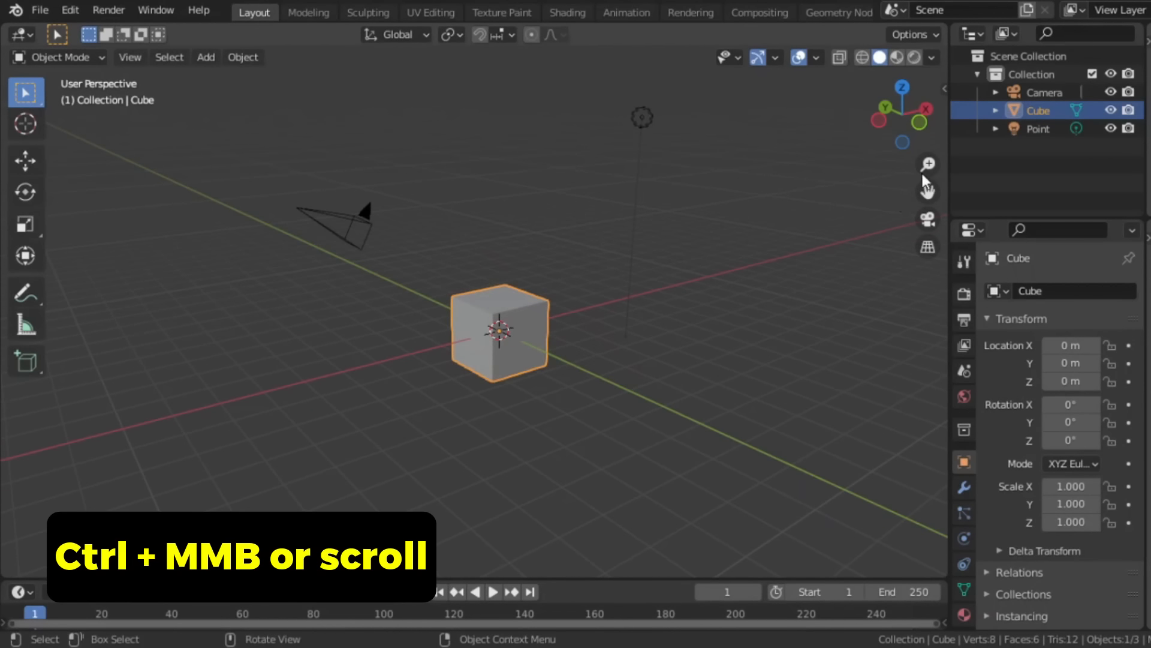
{"action": "mouse_move", "coordinate": [928, 164]}
{"action": "left_mouse_down"}
{"action": "mouse_move", "coordinate": [928, 144]}
{"action": "mouse_move", "coordinate": [928, 186]}
{"action": "mouse_move", "coordinate": [928, 150]}
{"action": "left_mouse_up"}
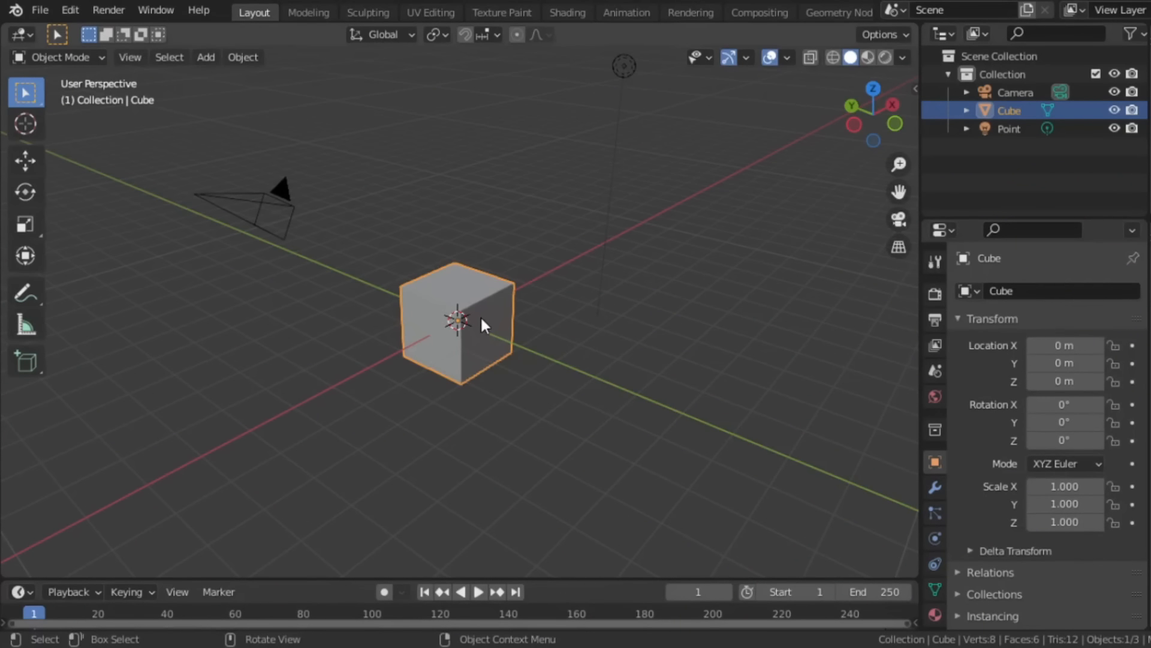
Step: Delete all default objects from the scene, including the camera, cube and point light
{"action": "key", "text": "a"}
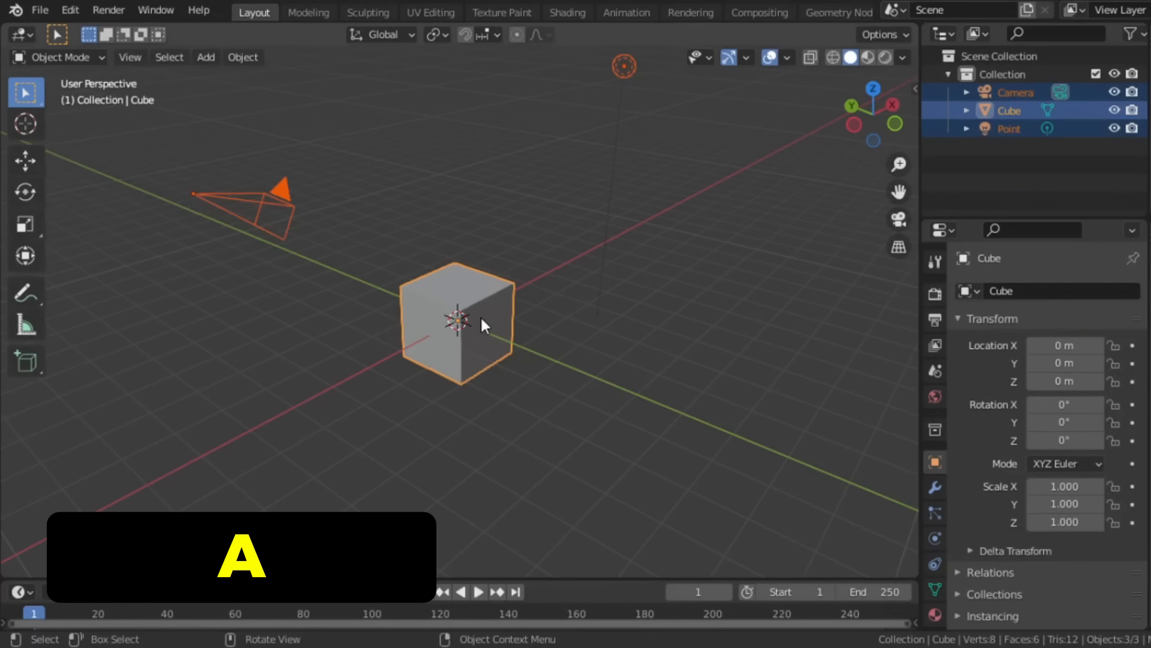
{"action": "key", "text": "x"}
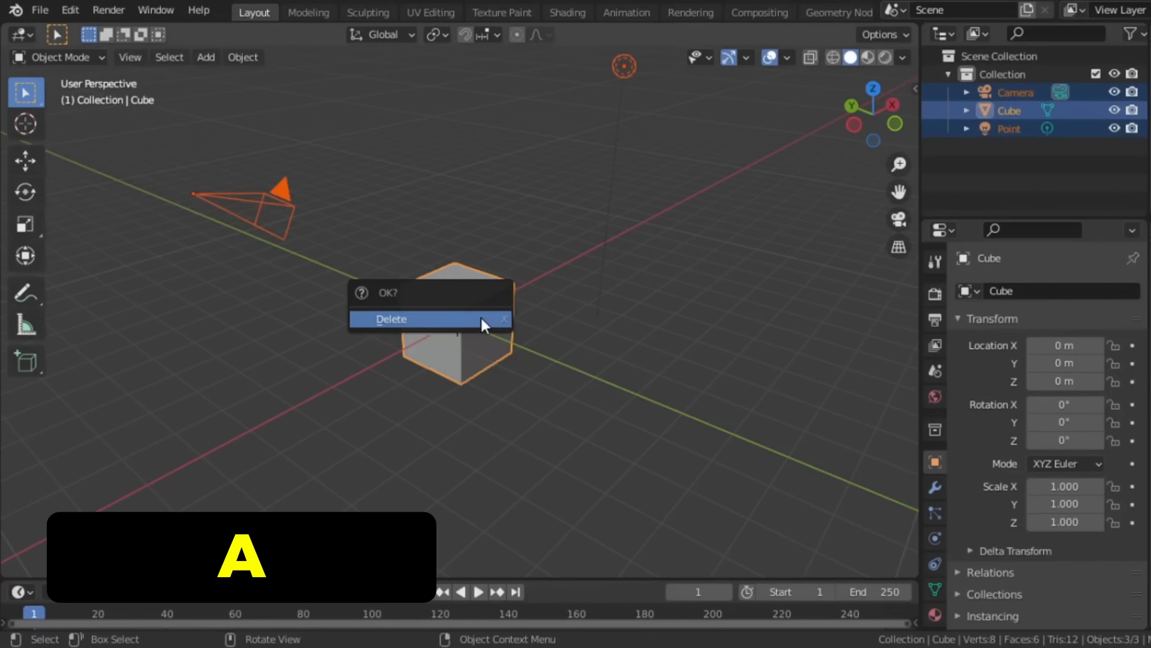
{"action": "left_click", "coordinate": [441, 318]}
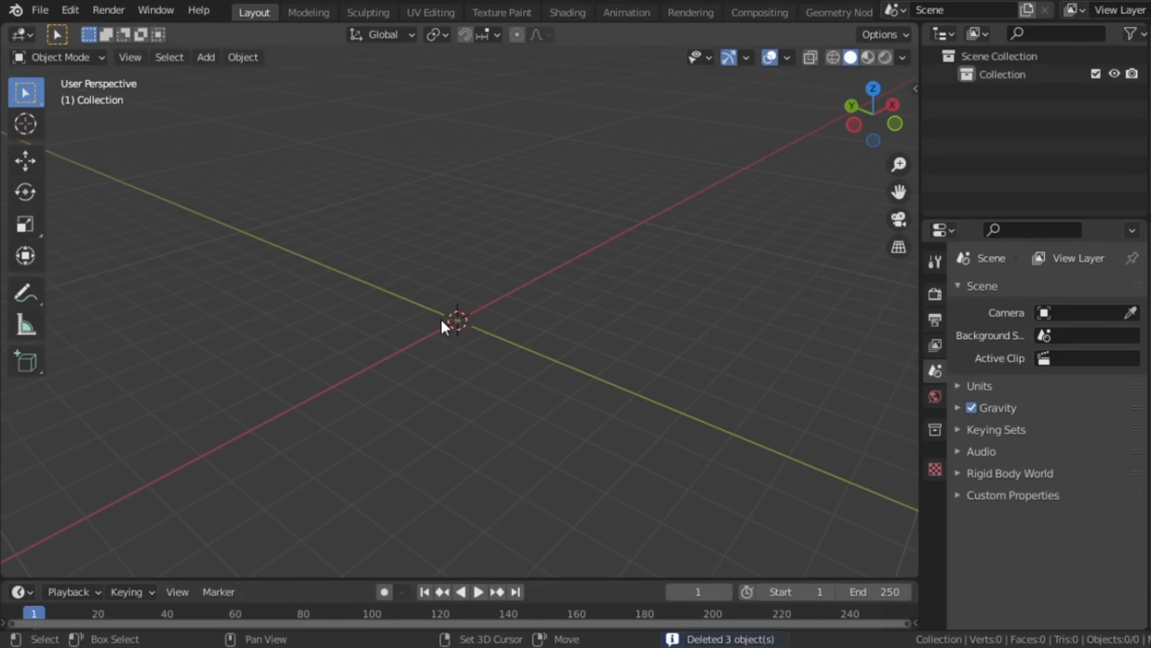
Step: Add a mesh plane at the world origin as the base of the floor
{"action": "key", "text": "shift+a"}
{"action": "mouse_move", "coordinate": [425, 282]}
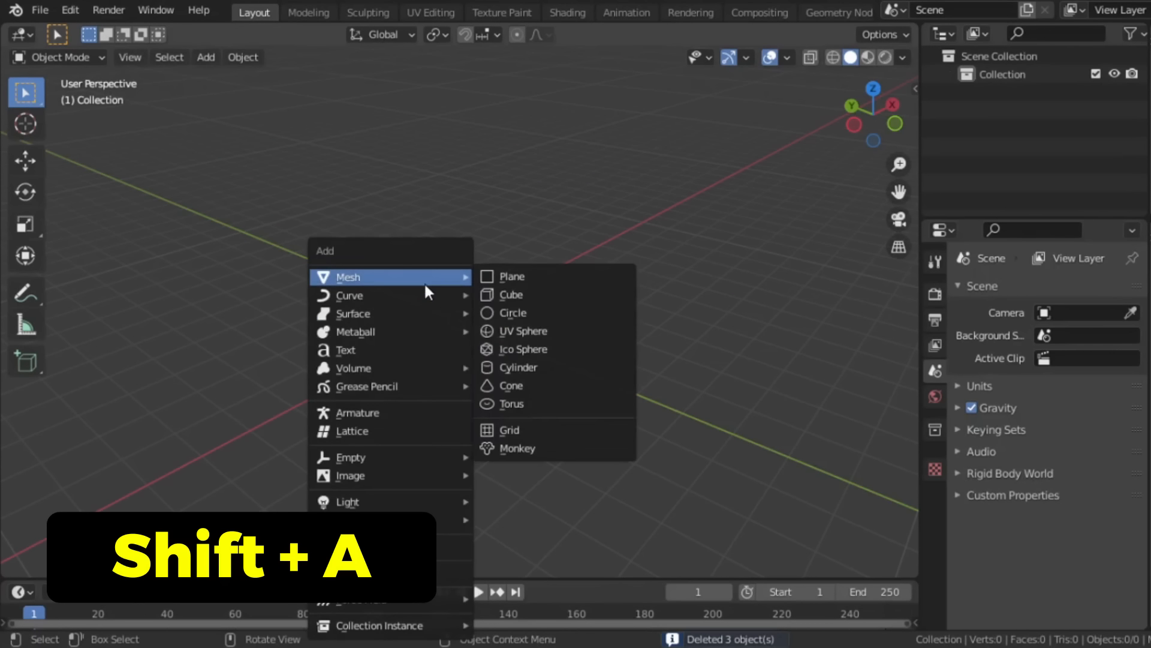
{"action": "left_click", "coordinate": [495, 276]}
{"action": "scroll", "coordinate": [514, 341], "scroll_direction": "up", "scroll_amount": 8}
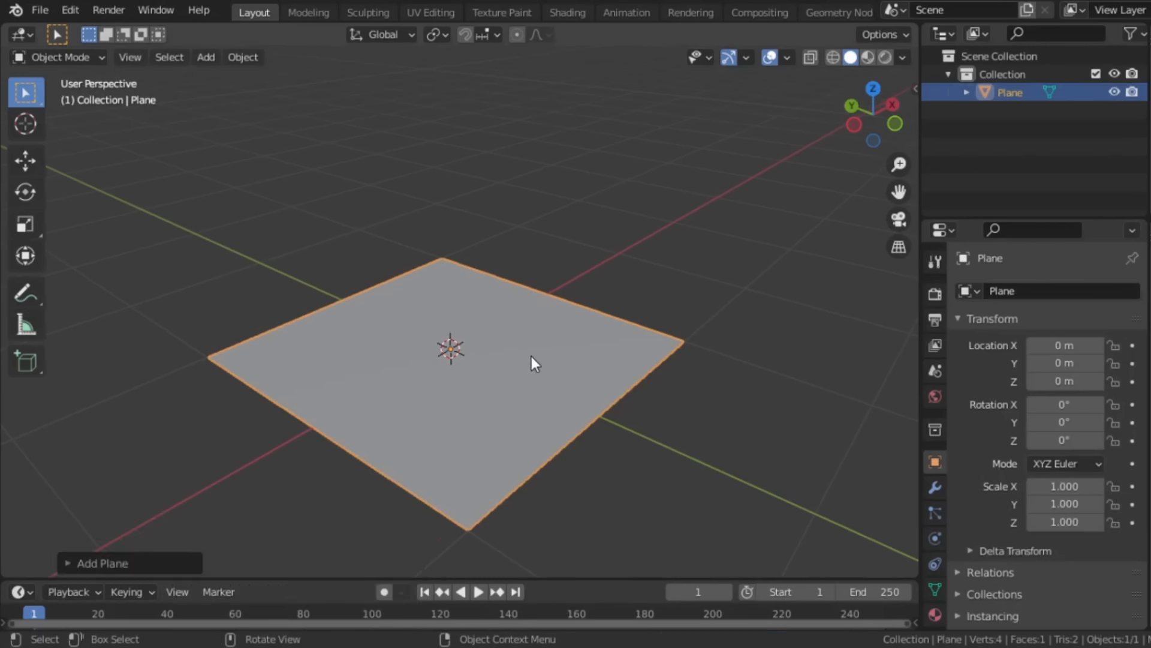
Step: Give the plane a Solidify modifier and increase its thickness to turn it into a thick floor slab
{"action": "left_click", "coordinate": [935, 487]}
{"action": "left_click", "coordinate": [1006, 290]}
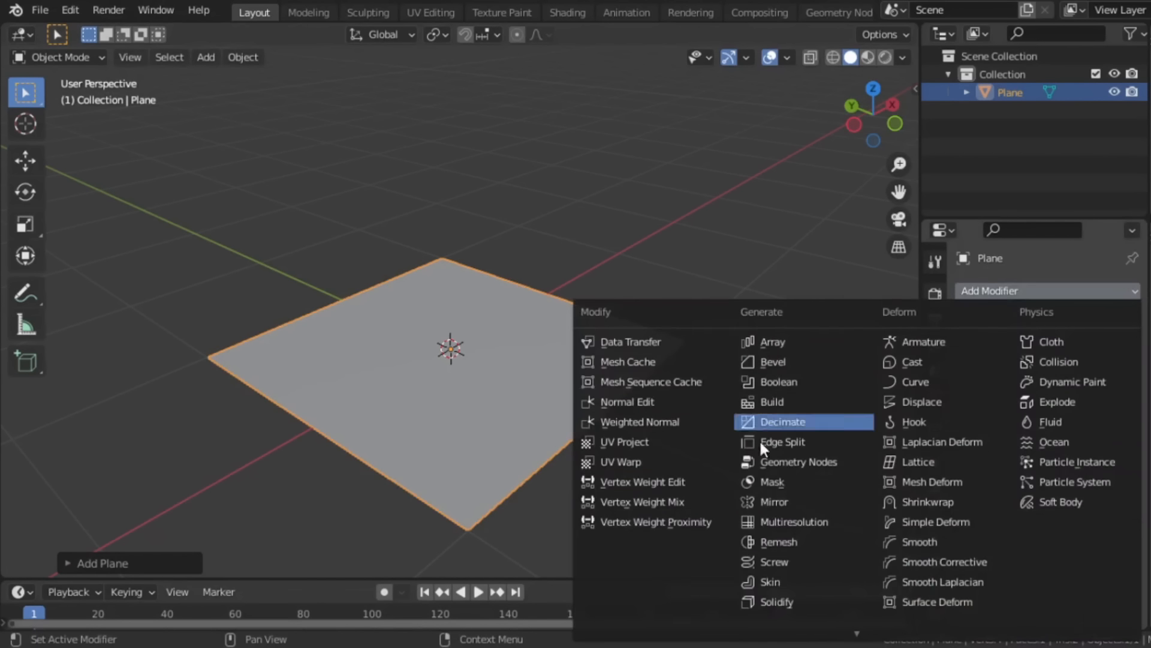
{"action": "left_click", "coordinate": [771, 602]}
{"action": "left_click_drag", "start_coordinate": [1072, 372], "coordinate": [1023, 372]}
{"action": "left_click", "coordinate": [963, 318]}
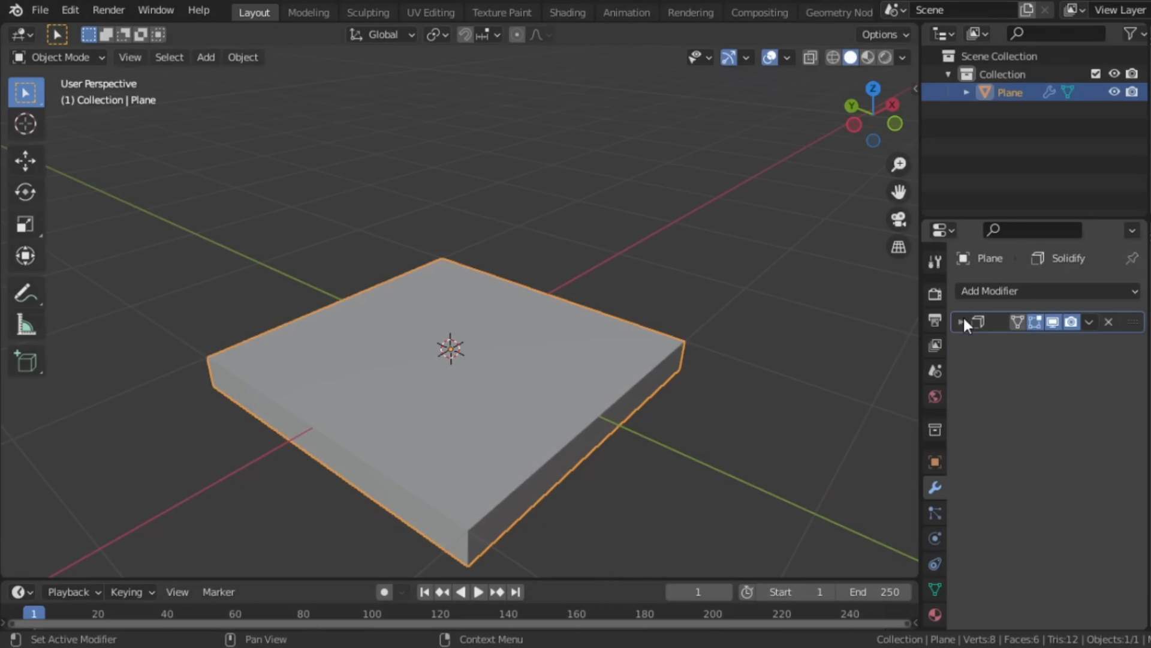
Step: Add a Bevel modifier to the floor slab with an amount of 0.014 m
{"action": "left_click", "coordinate": [970, 290]}
{"action": "left_click", "coordinate": [777, 362]}
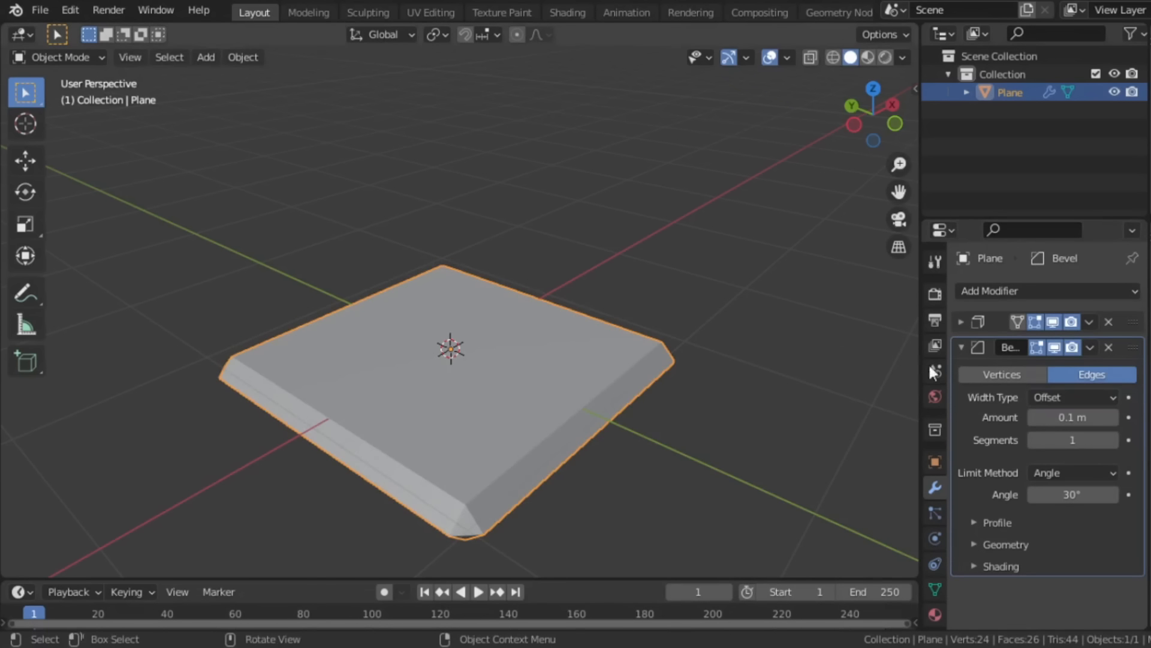
{"action": "left_click_drag", "start_coordinate": [1072, 418], "coordinate": [1121, 418], "text": "shift"}
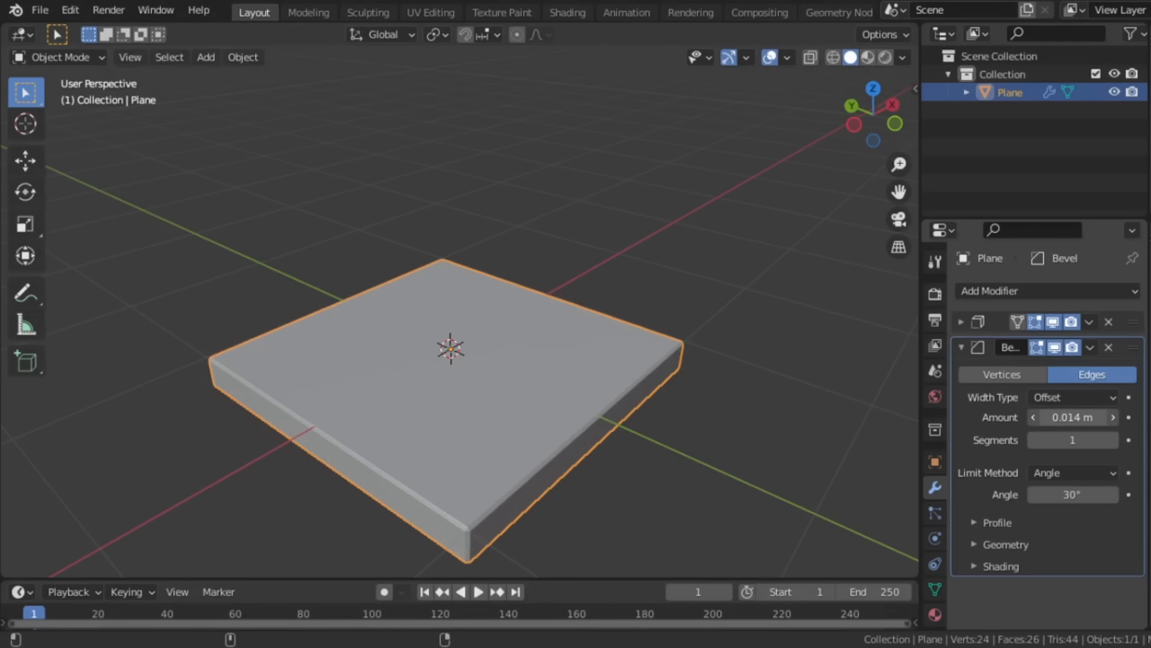
{"action": "left_click", "coordinate": [962, 347]}
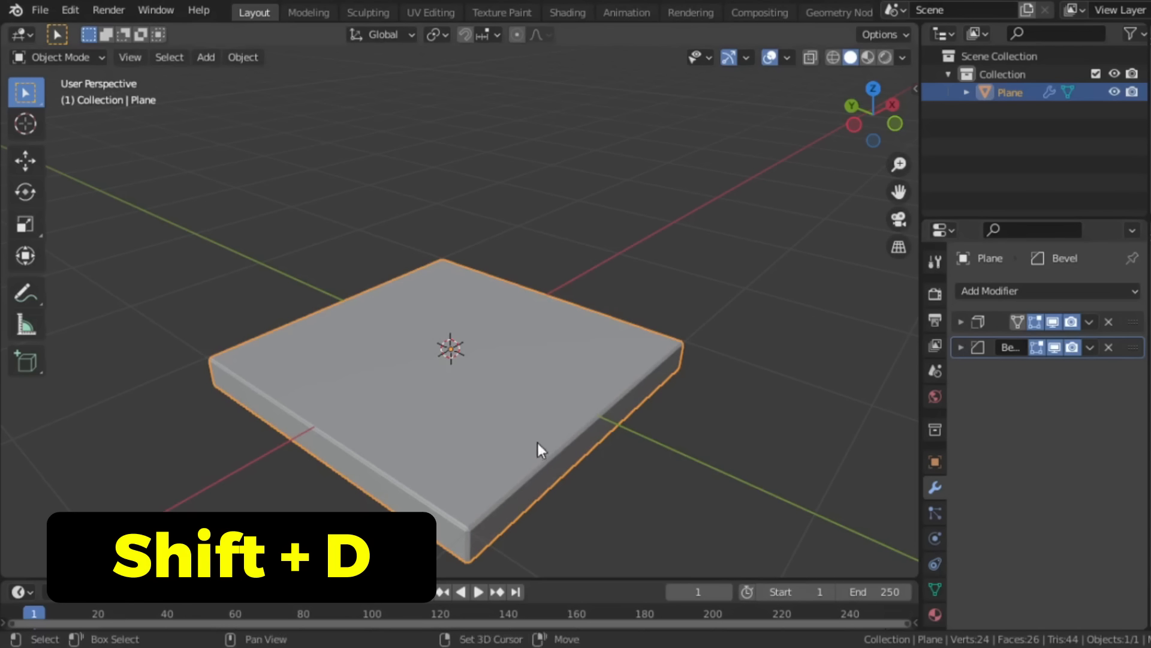
Step: Duplicate the floor slab and leave the copy in its original position
{"action": "middle_click_drag", "start_coordinate": [537, 443], "coordinate": [520, 391]}
{"action": "key", "text": "shift+d"}
{"action": "right_click", "coordinate": [513, 372]}
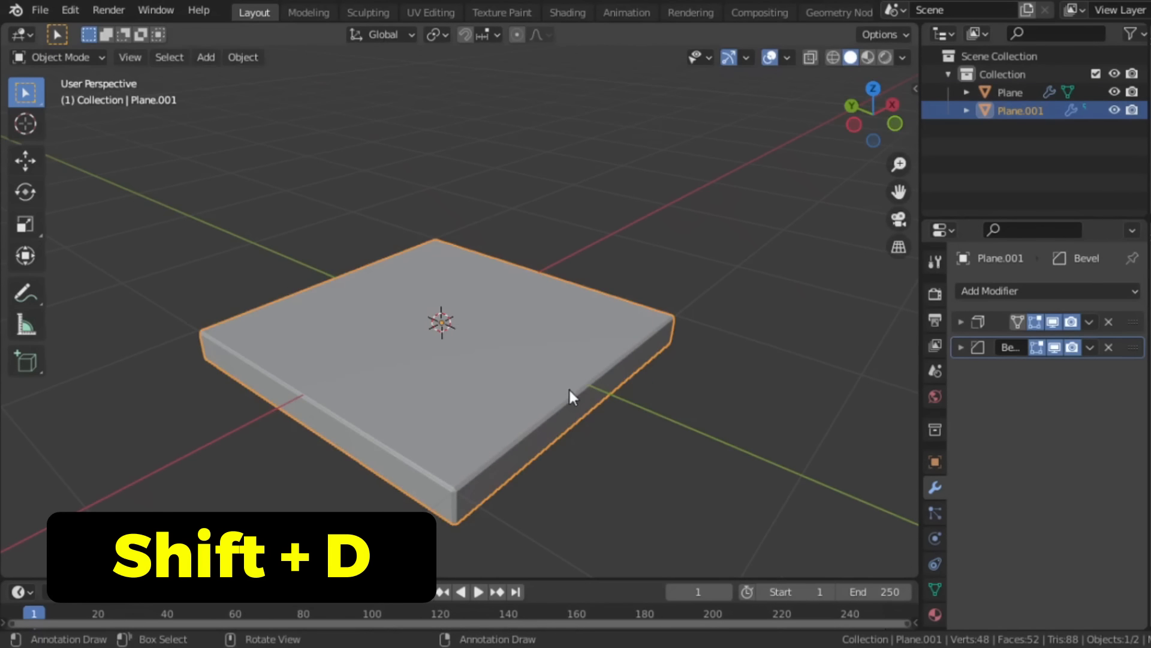
Step: Scale the duplicate's mesh along X in Edit Mode into a narrow plank about one sixth of the slab's width
{"action": "key", "text": "Tab"}
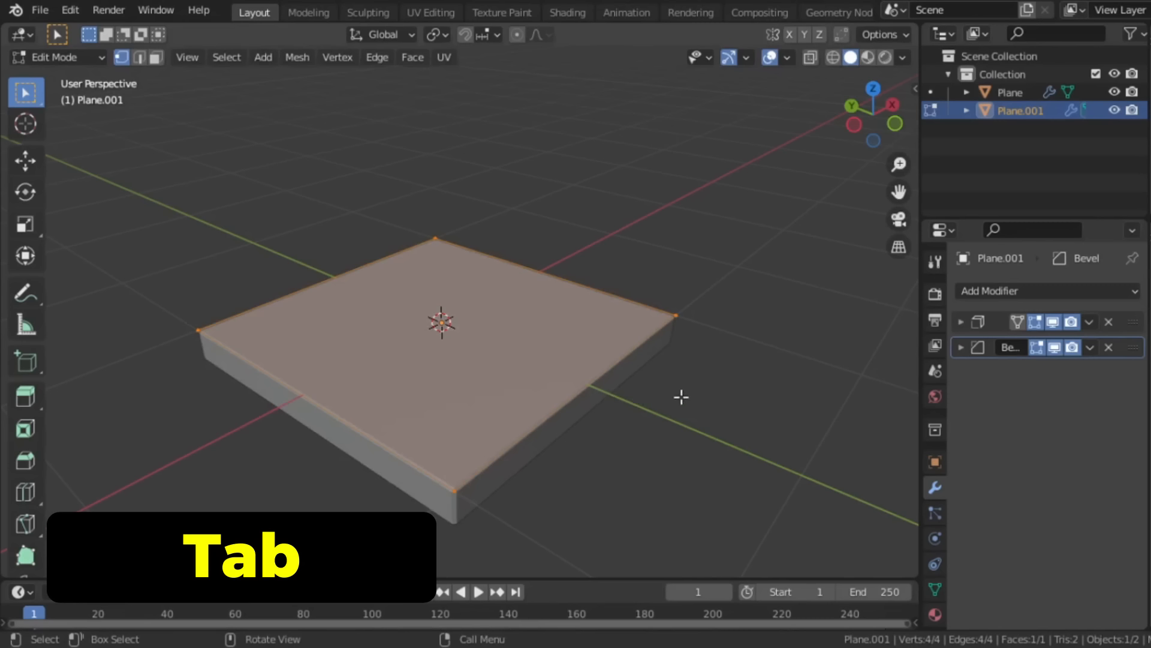
{"action": "key", "text": "s"}
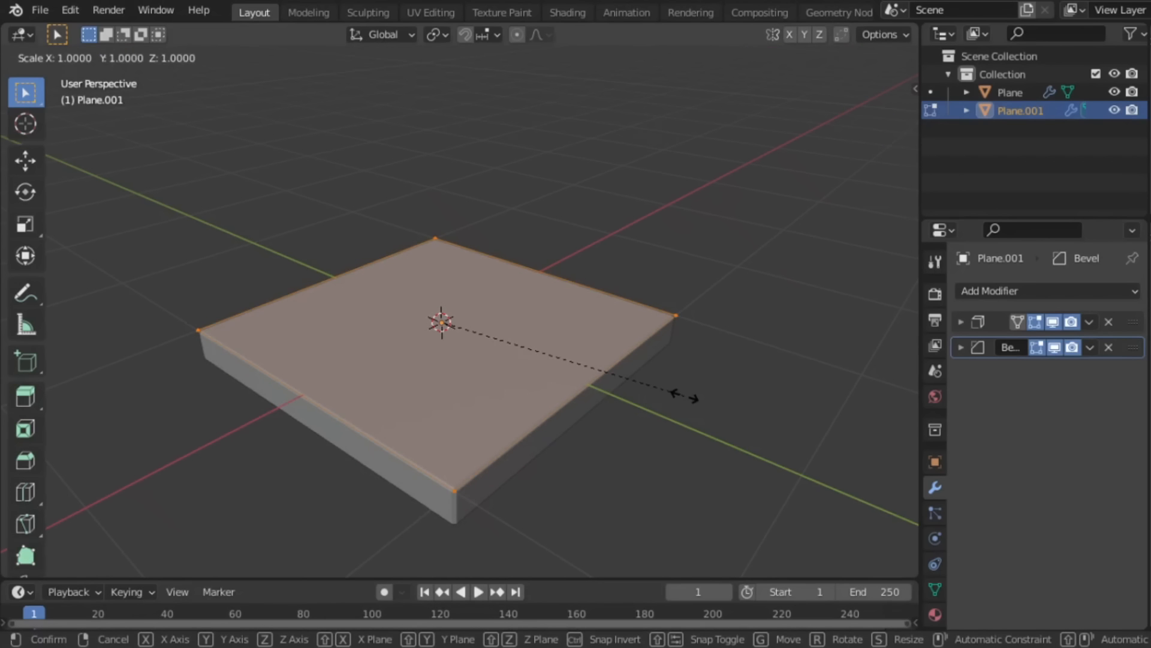
{"action": "key", "text": "x"}
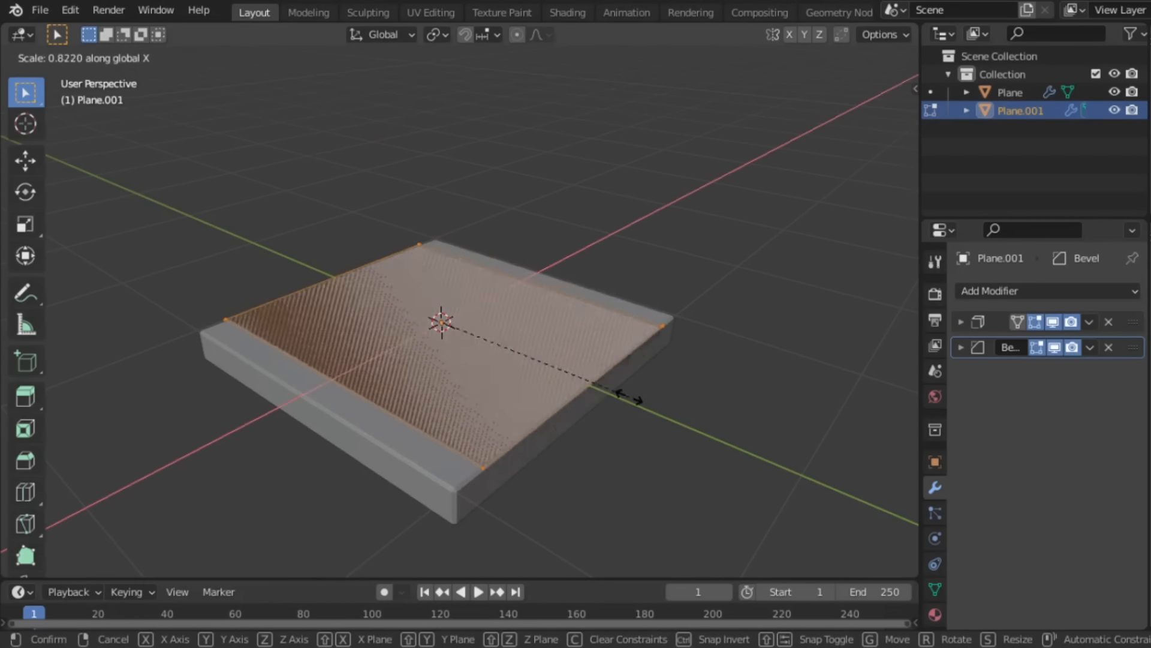
{"action": "left_click", "coordinate": [469, 340]}
{"action": "key", "text": "Tab"}
Step: Raise the plank about 0.037 m along Z so it sits slightly above the slab
{"action": "key", "text": "g"}
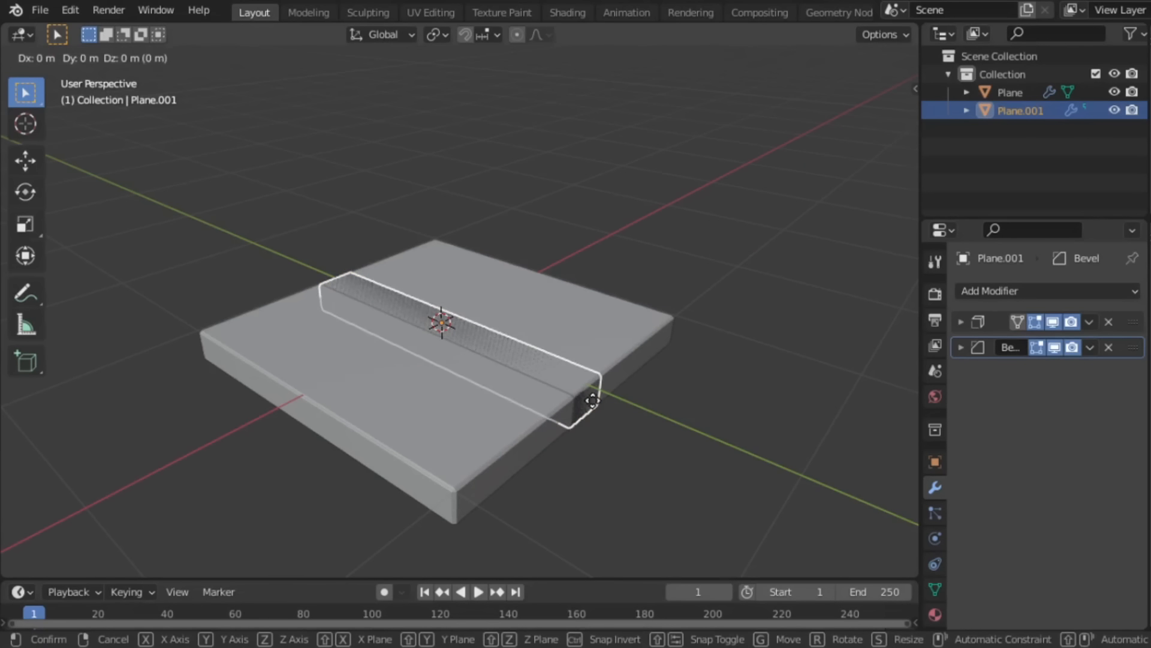
{"action": "key", "text": "z"}
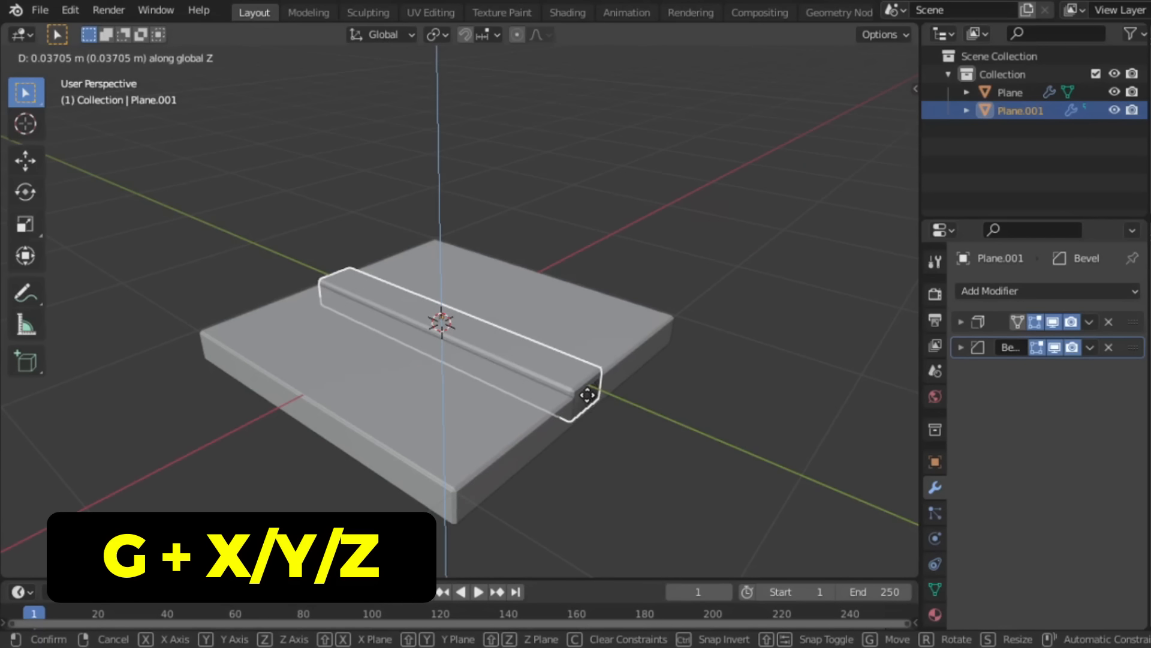
{"action": "left_click", "coordinate": [587, 396]}
Step: Reduce the plank's Solidify thickness to make it thin and set its Bevel amount to 0.005 m
{"action": "left_click", "coordinate": [961, 321]}
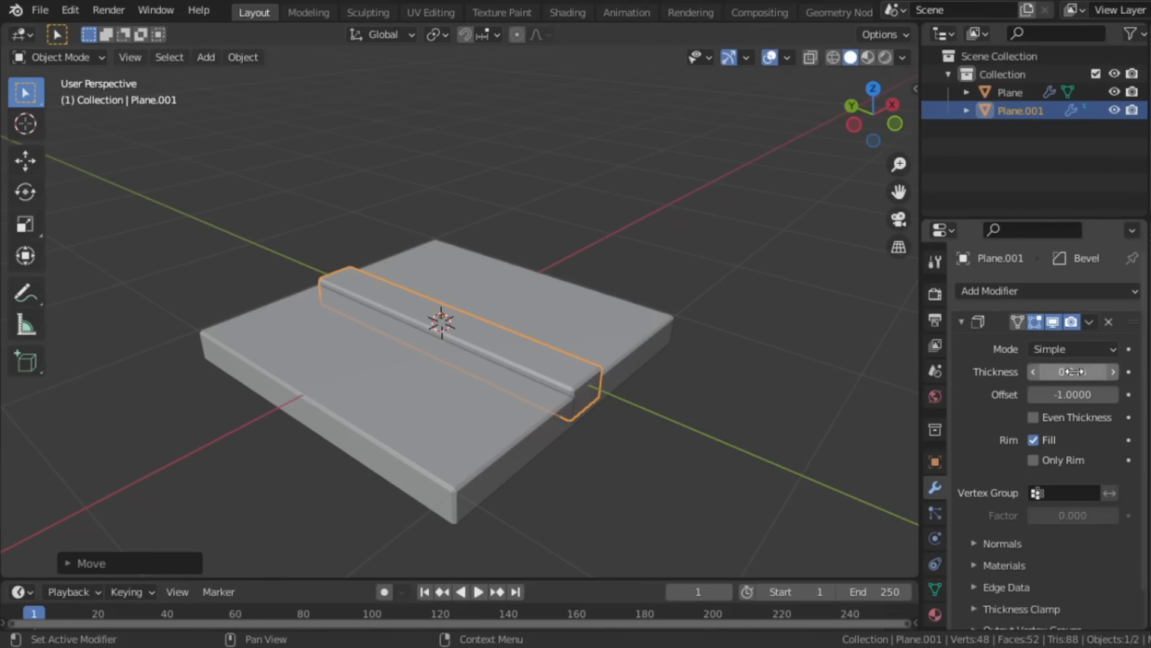
{"action": "left_click_drag", "start_coordinate": [1065, 371], "coordinate": [1022, 371]}
{"action": "scroll", "coordinate": [703, 397], "scroll_direction": "up", "scroll_amount": 3}
{"action": "left_click", "coordinate": [961, 321]}
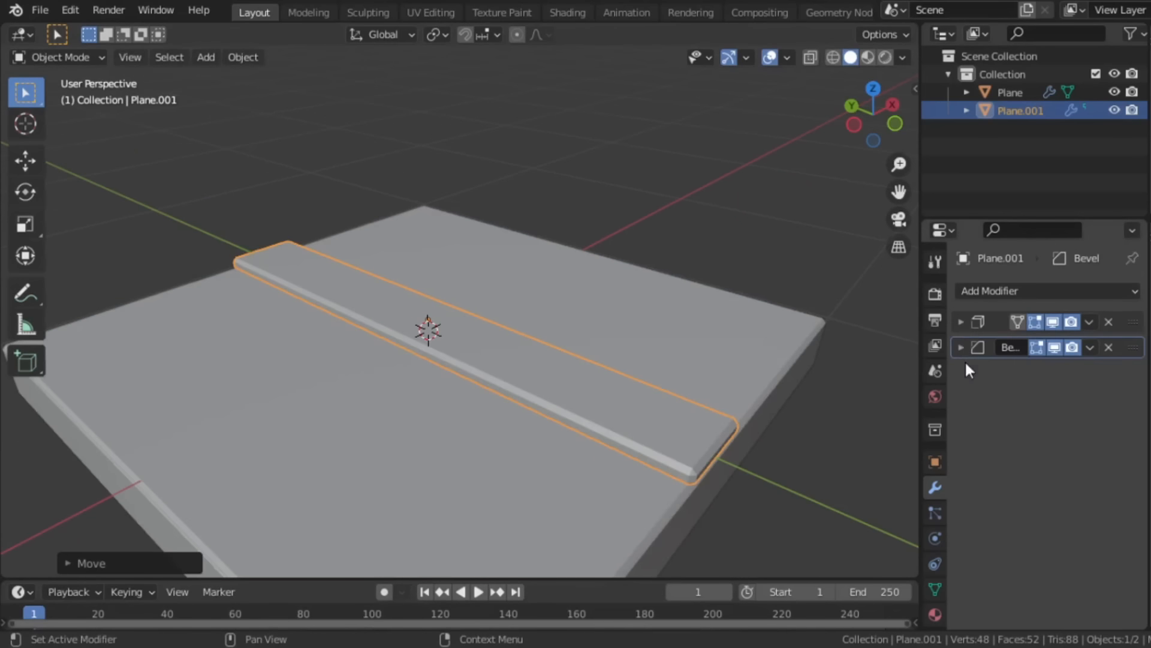
{"action": "left_click", "coordinate": [961, 348]}
{"action": "left_click_drag", "start_coordinate": [1072, 418], "coordinate": [1046, 417]}
{"action": "scroll", "coordinate": [721, 417], "scroll_direction": "down", "scroll_amount": 3}
Step: Move the plank about -0.8 m along X to the edge of the floor slab
{"action": "key", "text": "g"}
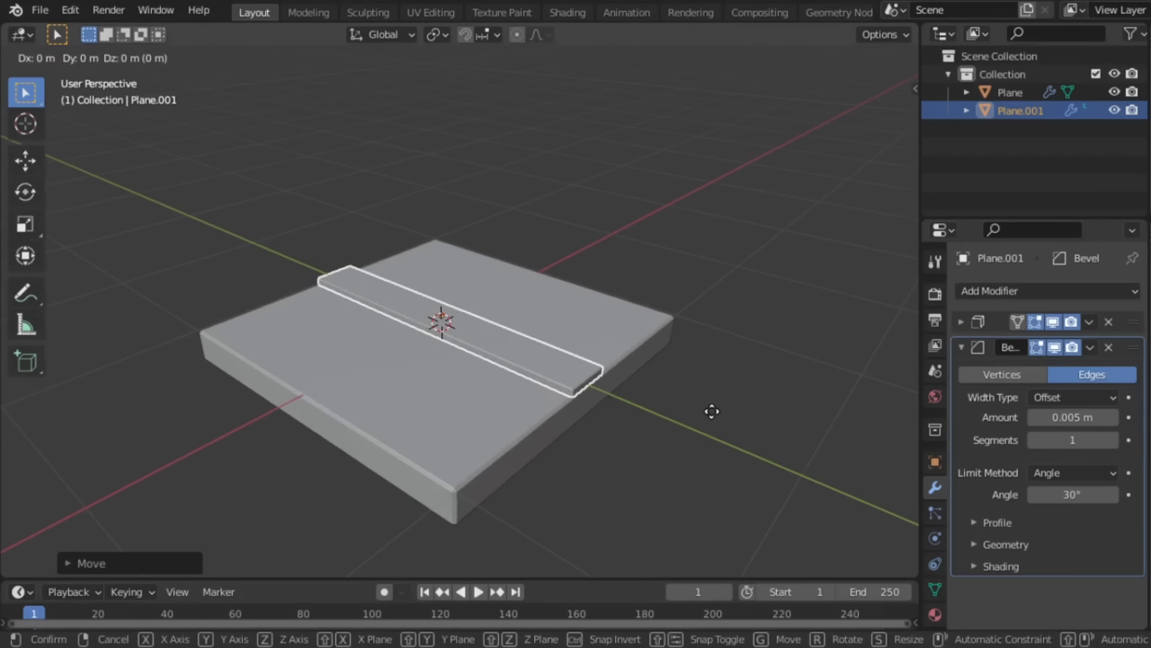
{"action": "key", "text": "x"}
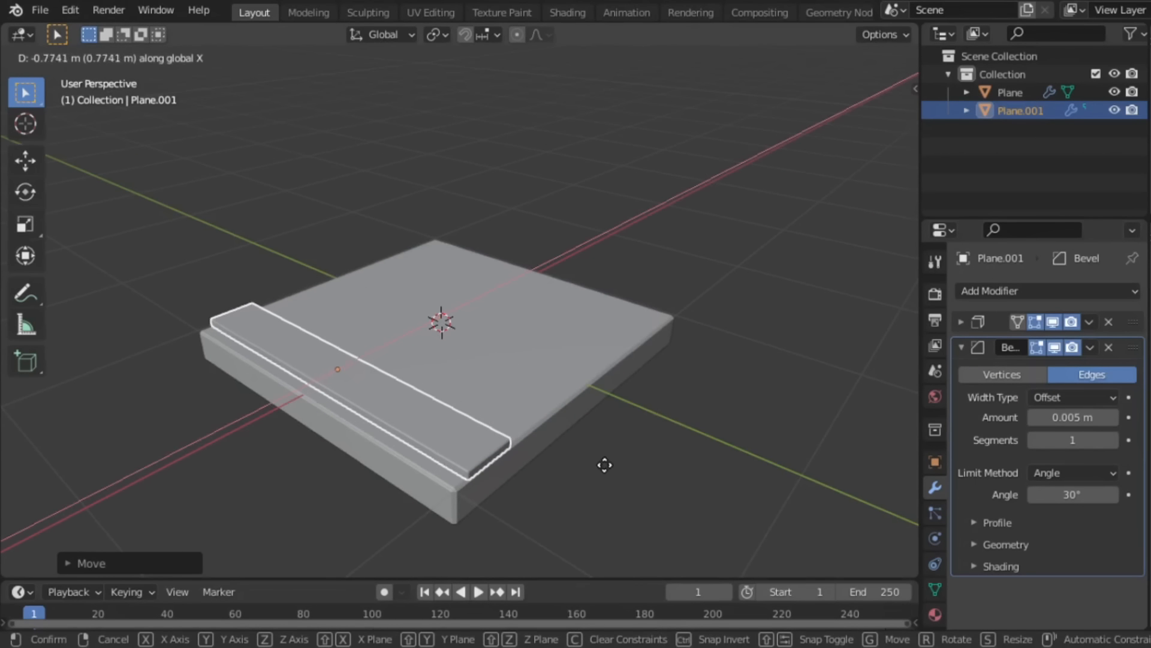
{"action": "left_click", "coordinate": [599, 465]}
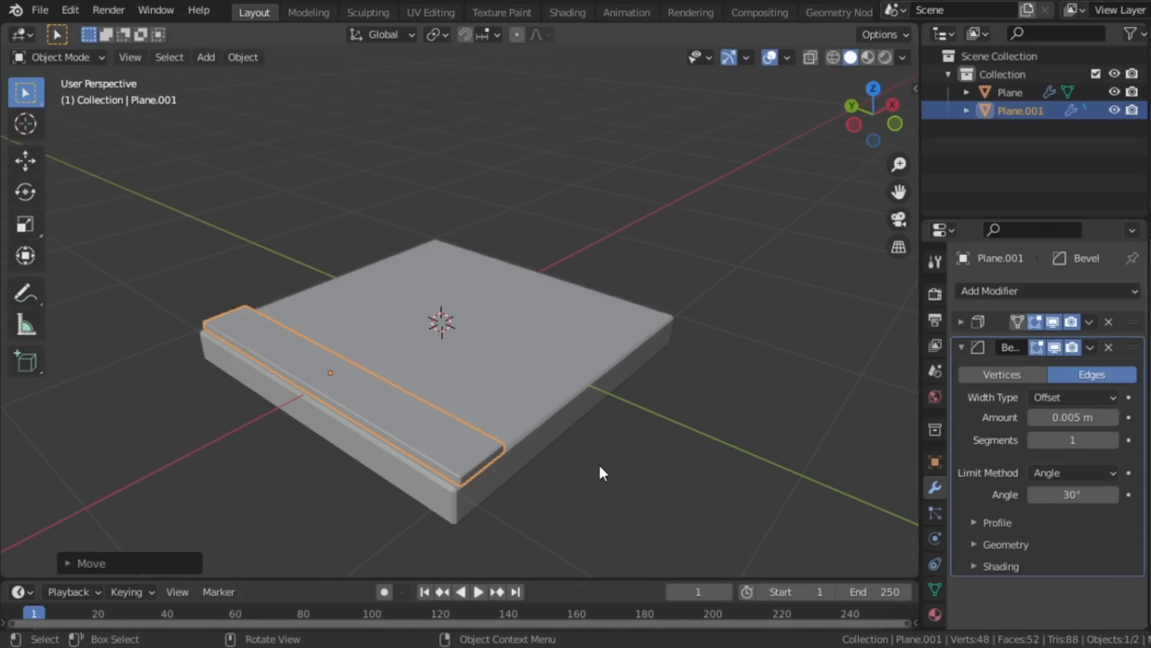
{"action": "left_click", "coordinate": [962, 345]}
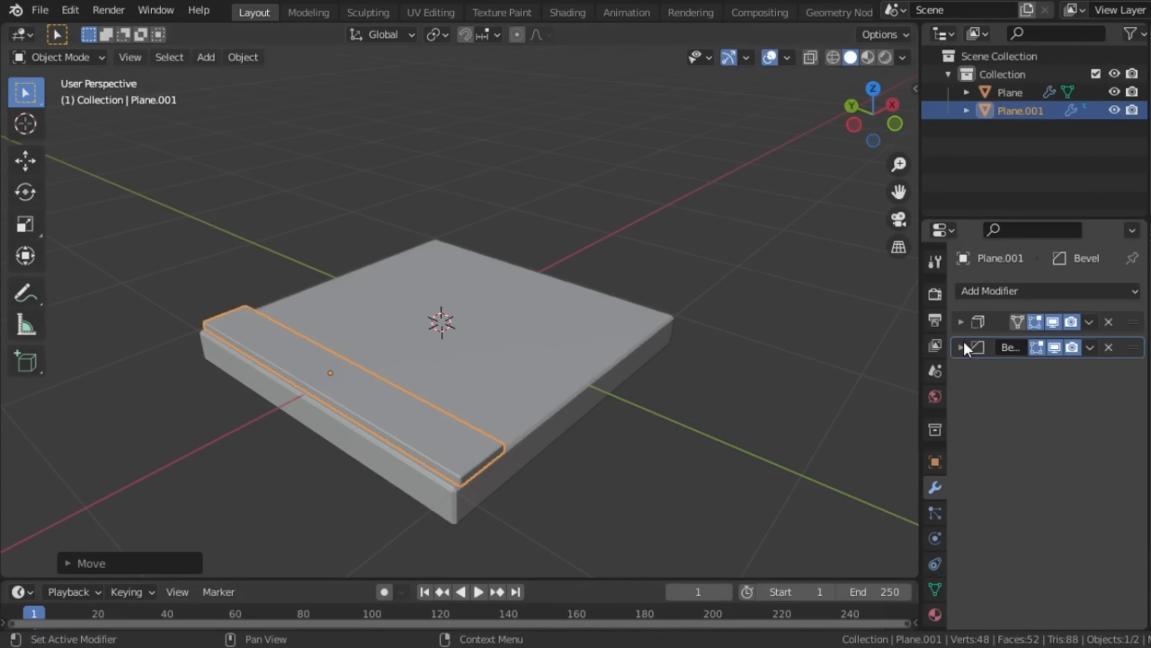
Step: Add an Array modifier to the plank with a count of 6 and a relative X offset factor of 1.1
{"action": "left_click", "coordinate": [973, 294]}
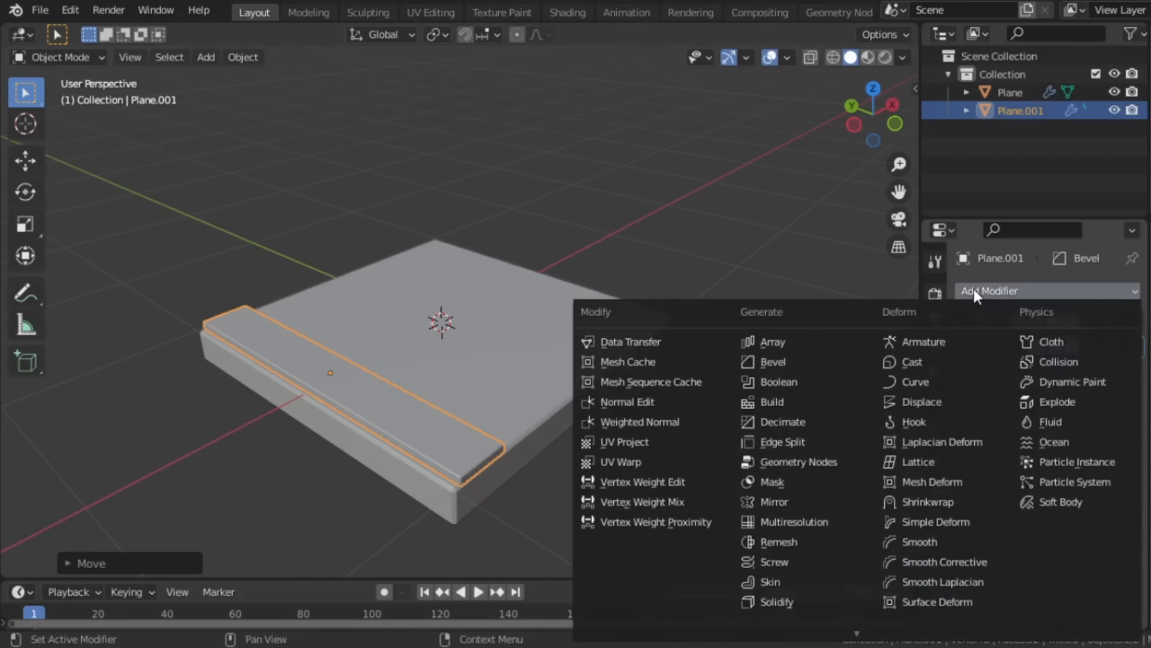
{"action": "left_click", "coordinate": [821, 352]}
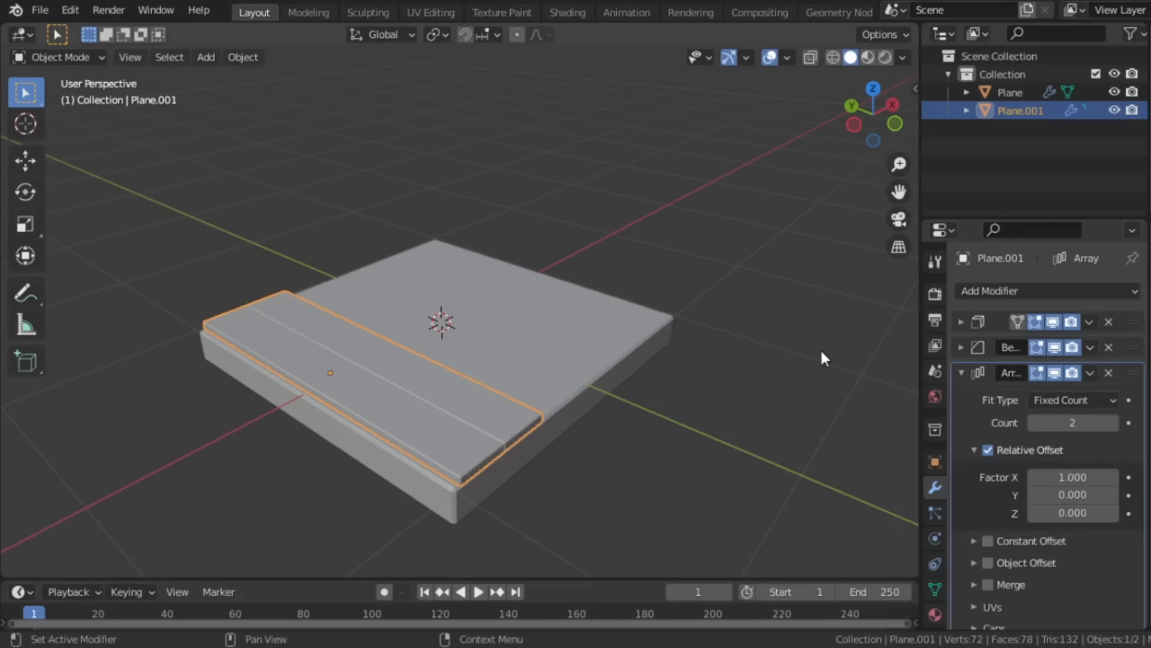
{"action": "left_click", "coordinate": [1113, 422]}
{"action": "left_click", "coordinate": [1113, 422]}
{"action": "left_click", "coordinate": [1113, 422]}
{"action": "left_click", "coordinate": [1113, 422]}
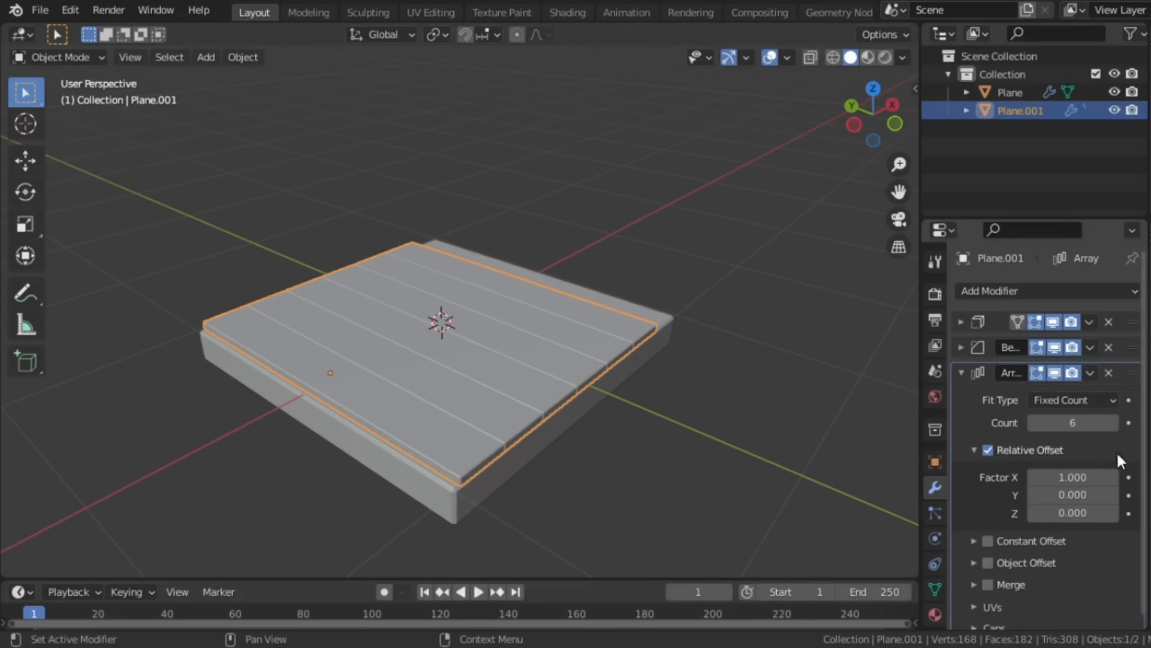
{"action": "left_click", "coordinate": [1114, 477]}
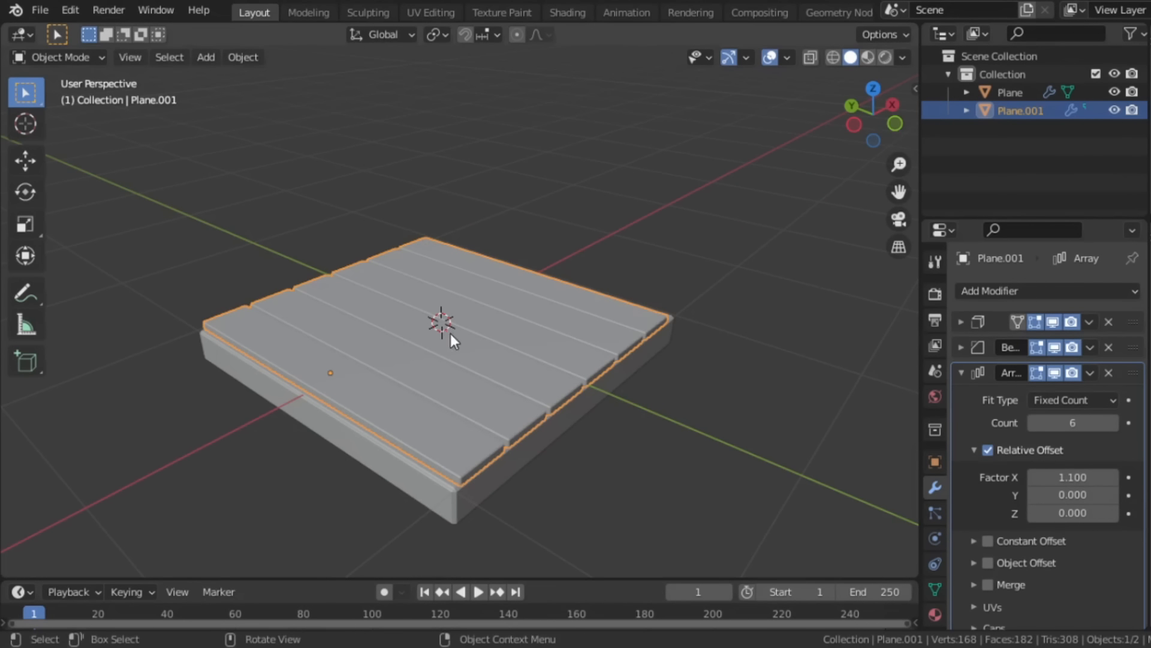
Step: Add a mesh cube at the world origin around the floor
{"action": "key", "text": "shift+a"}
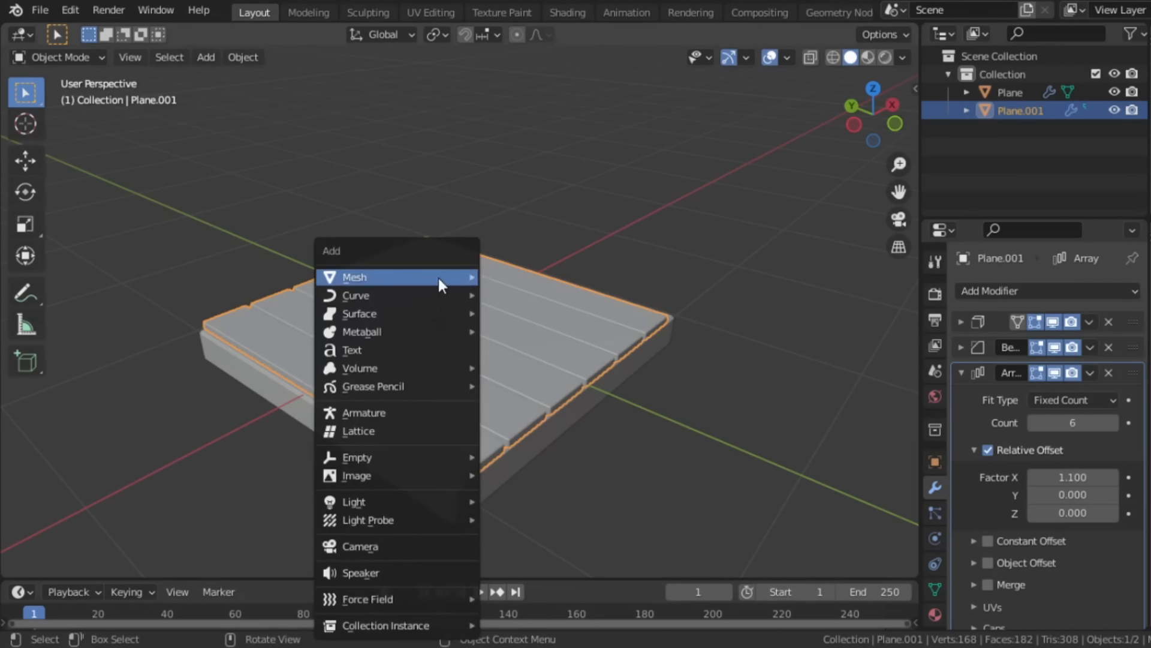
{"action": "mouse_move", "coordinate": [437, 279]}
{"action": "left_click", "coordinate": [524, 289]}
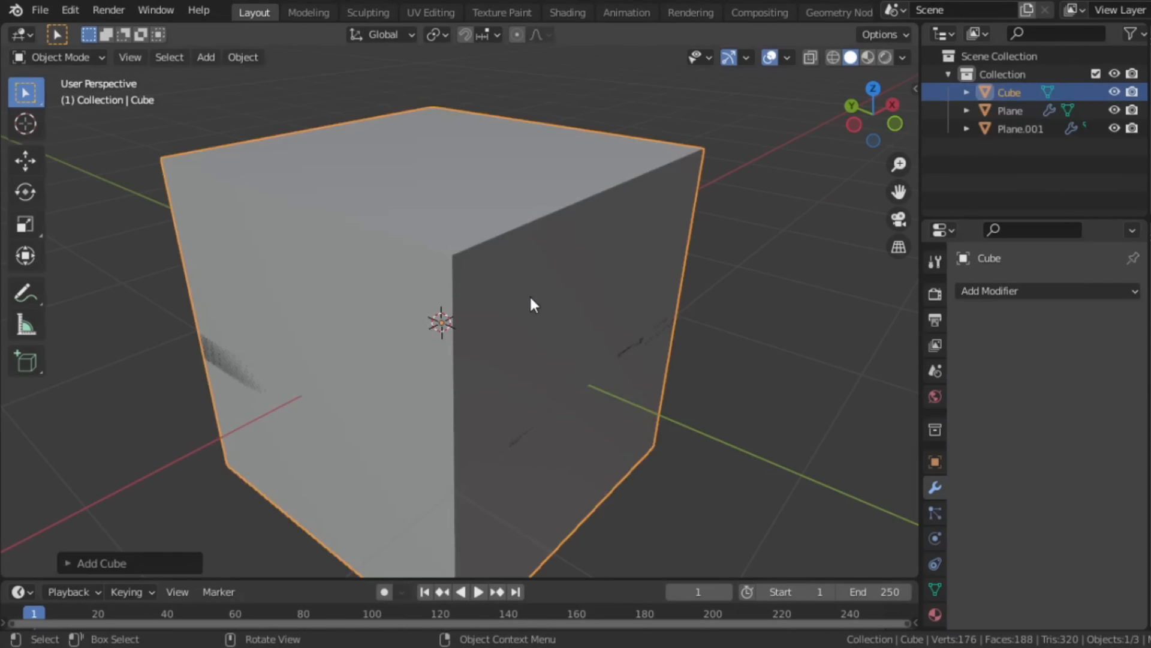
Step: Delete the cube's top, bottom and two front side faces, leaving only the two back walls
{"action": "key", "text": "Tab"}
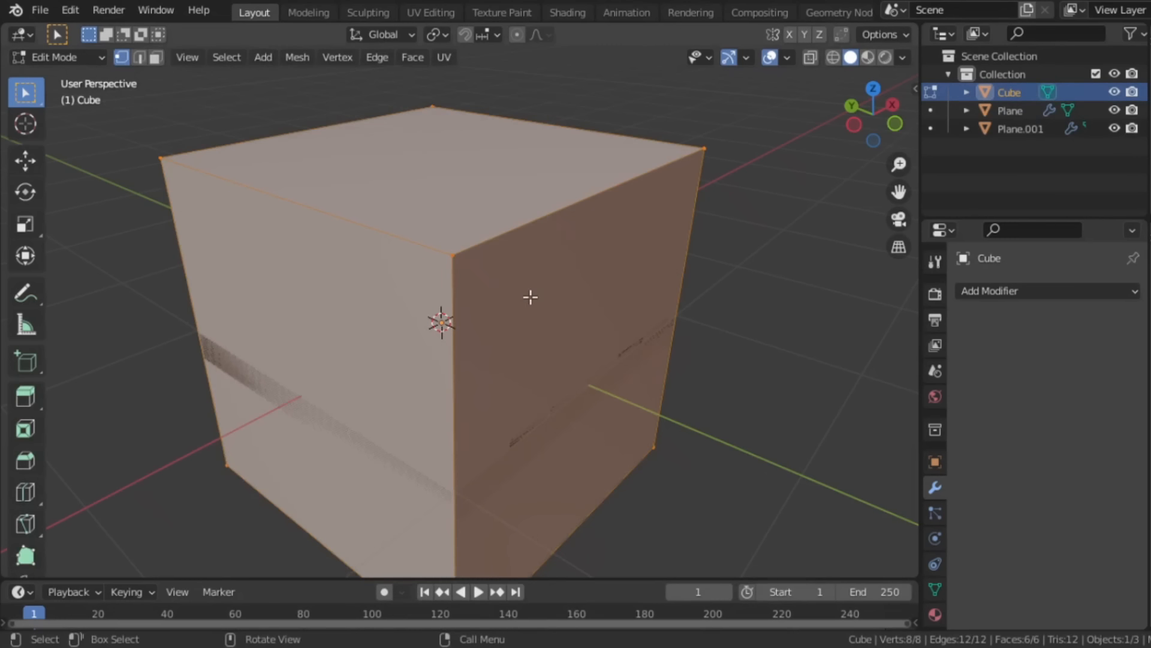
{"action": "key", "text": "3"}
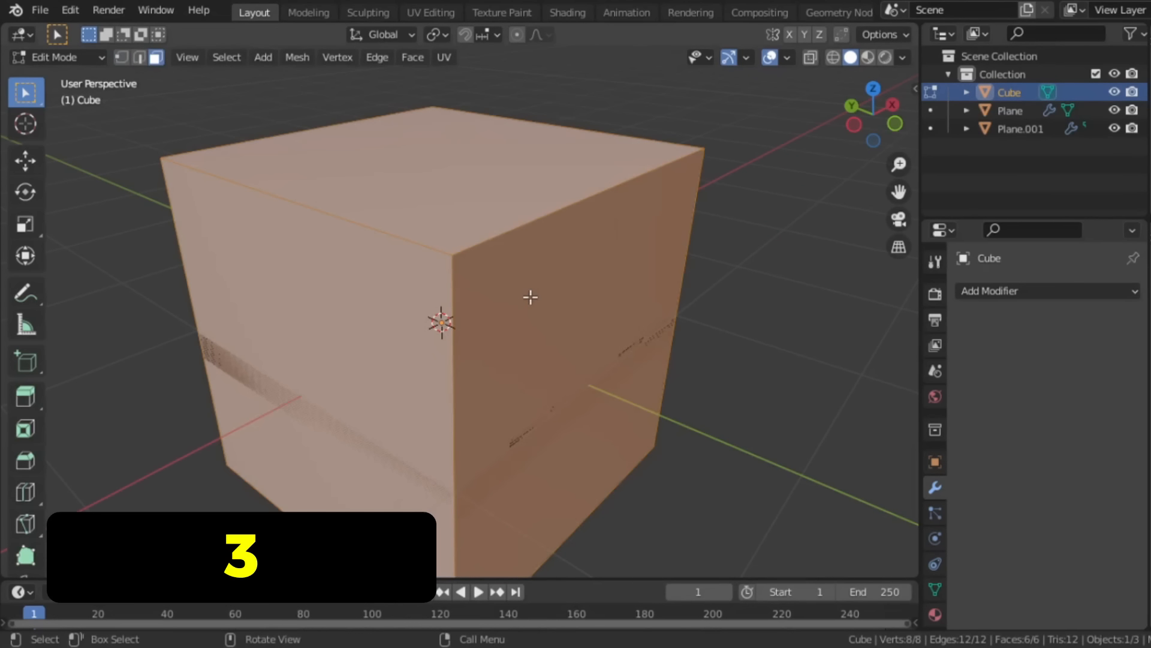
{"action": "left_click", "coordinate": [528, 298]}
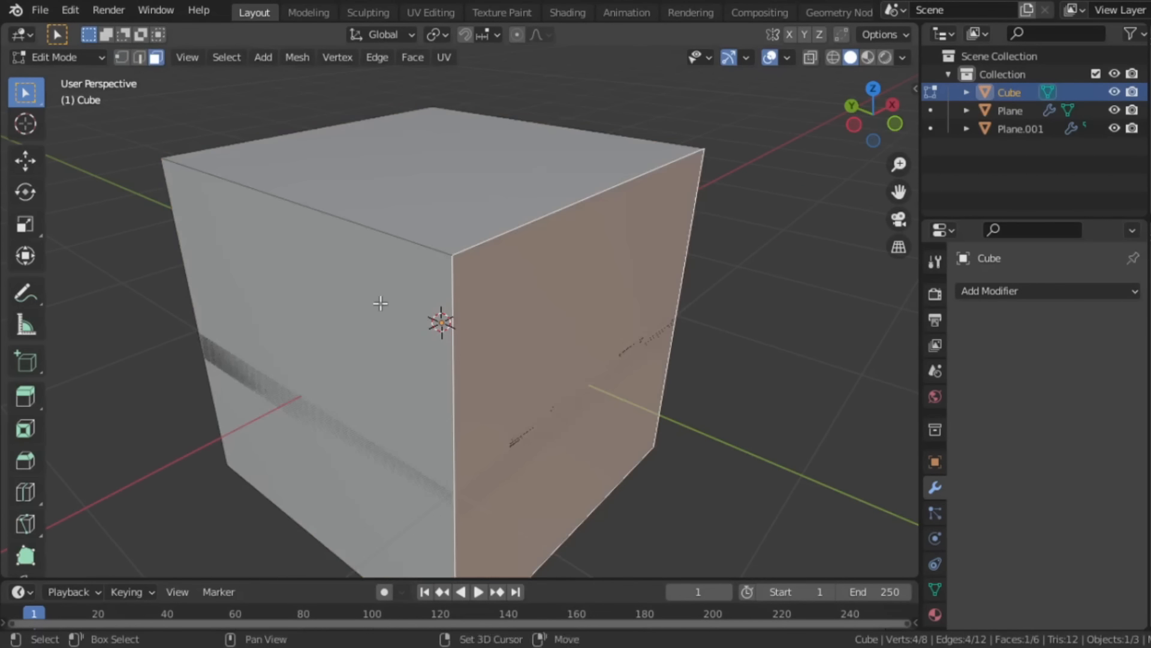
{"action": "left_click", "coordinate": [398, 279], "text": "shift"}
{"action": "left_click", "coordinate": [427, 224], "text": "shift"}
{"action": "middle_click_drag", "start_coordinate": [484, 427], "coordinate": [472, 281]}
{"action": "left_click", "coordinate": [460, 391], "text": "shift"}
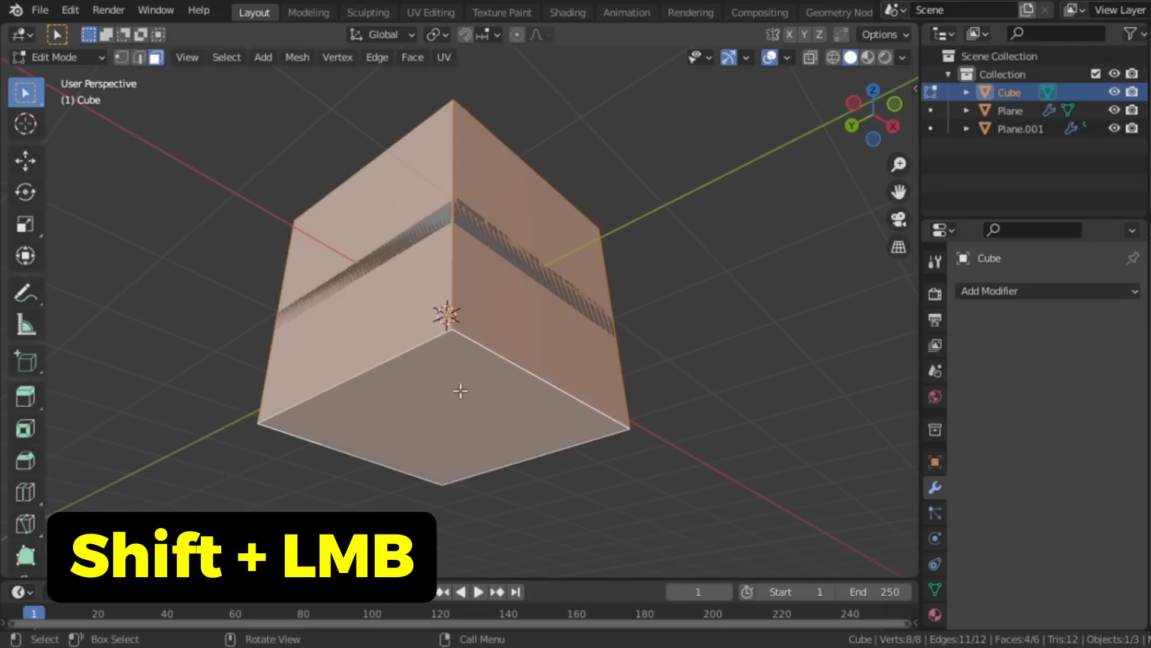
{"action": "key", "text": "x"}
{"action": "left_click", "coordinate": [461, 391]}
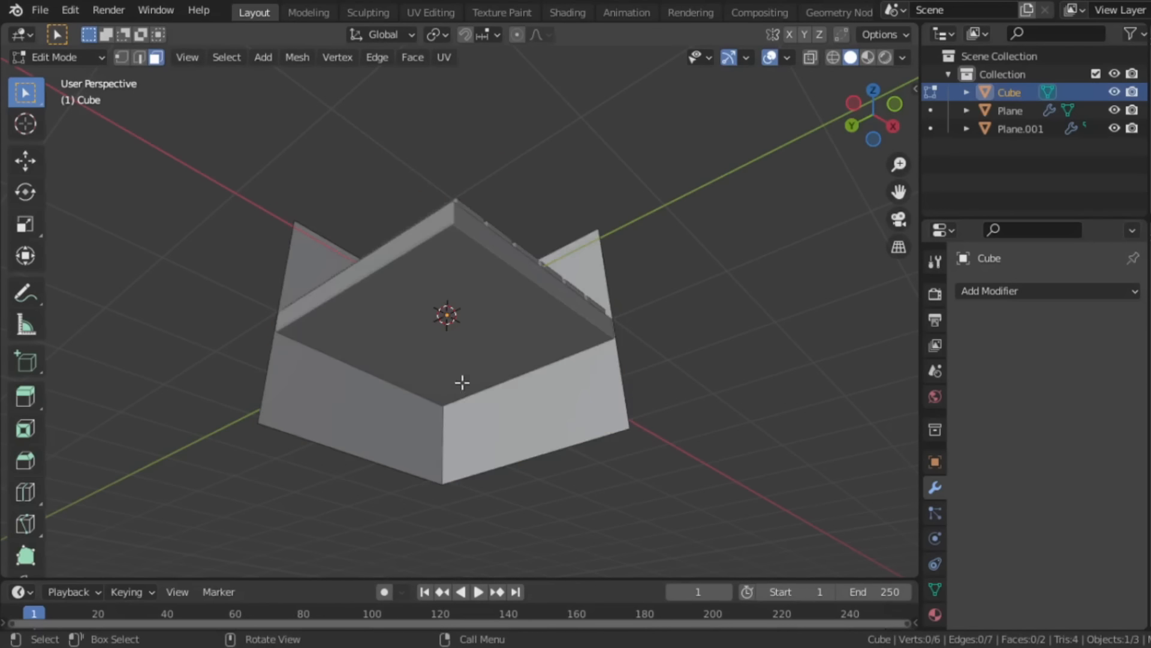
Step: Move both walls up about 0.79 m along Z so they rise from the floor slab
{"action": "middle_click_drag", "start_coordinate": [481, 313], "coordinate": [474, 420]}
{"action": "key", "text": "a"}
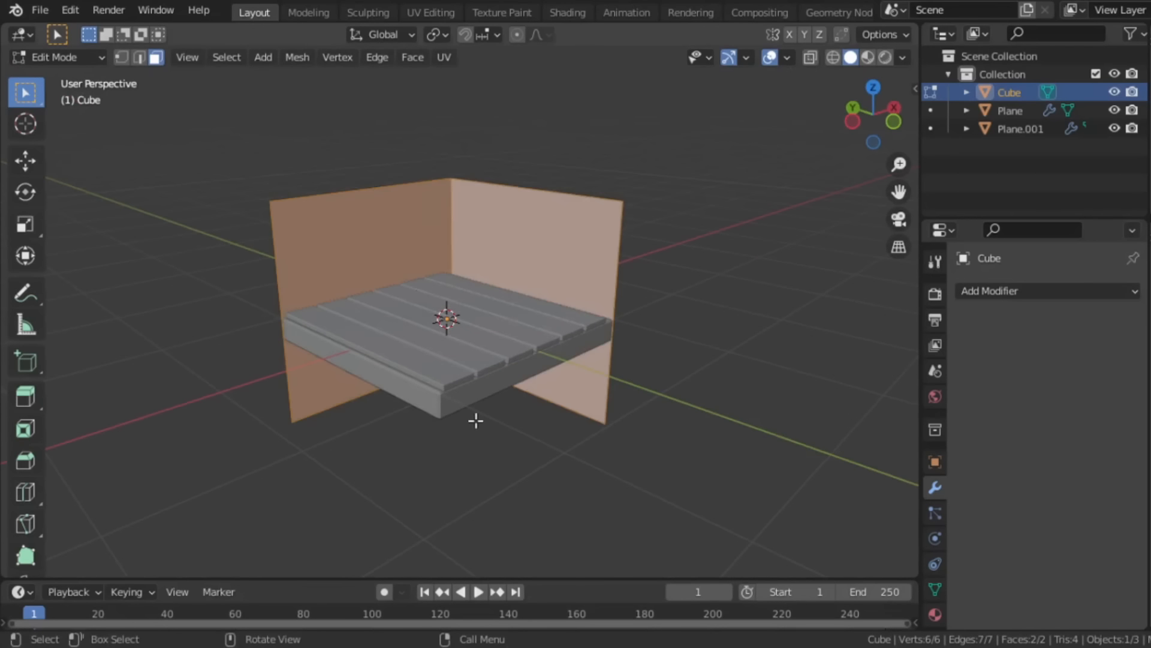
{"action": "key", "text": "g"}
{"action": "key", "text": "z"}
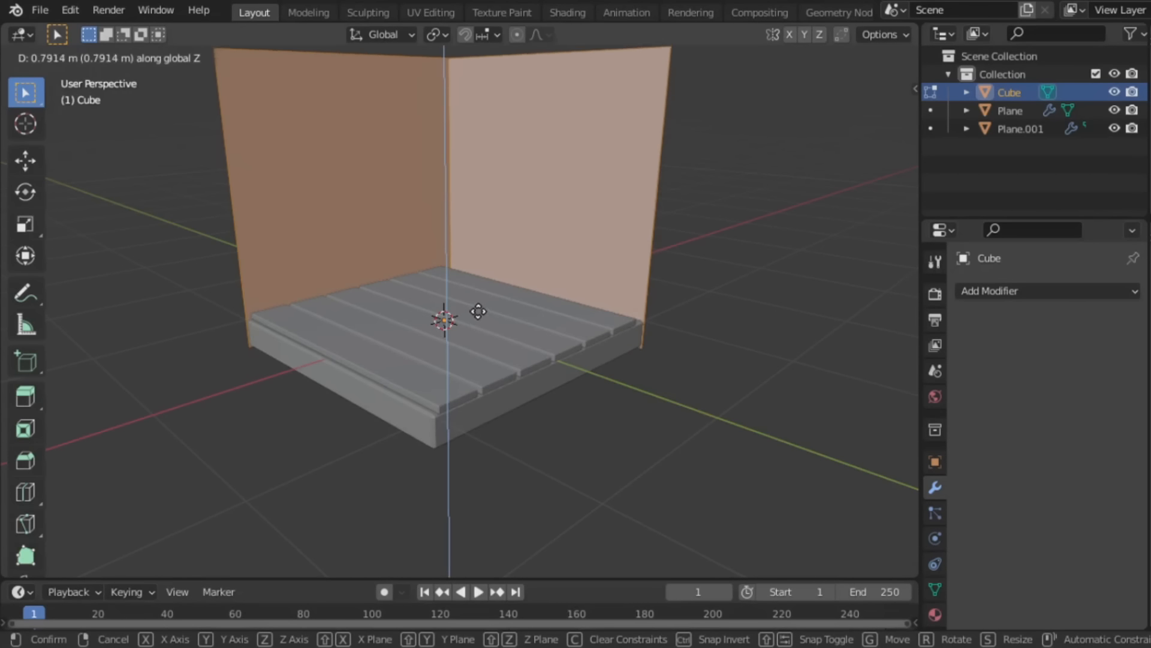
{"action": "left_click", "coordinate": [477, 315]}
{"action": "key", "text": "Tab"}
Step: Add a Solidify modifier to the walls with a thickness of -0.246 m so they thicken outward
{"action": "middle_click_drag", "start_coordinate": [477, 314], "coordinate": [472, 361]}
{"action": "left_click", "coordinate": [1004, 290]}
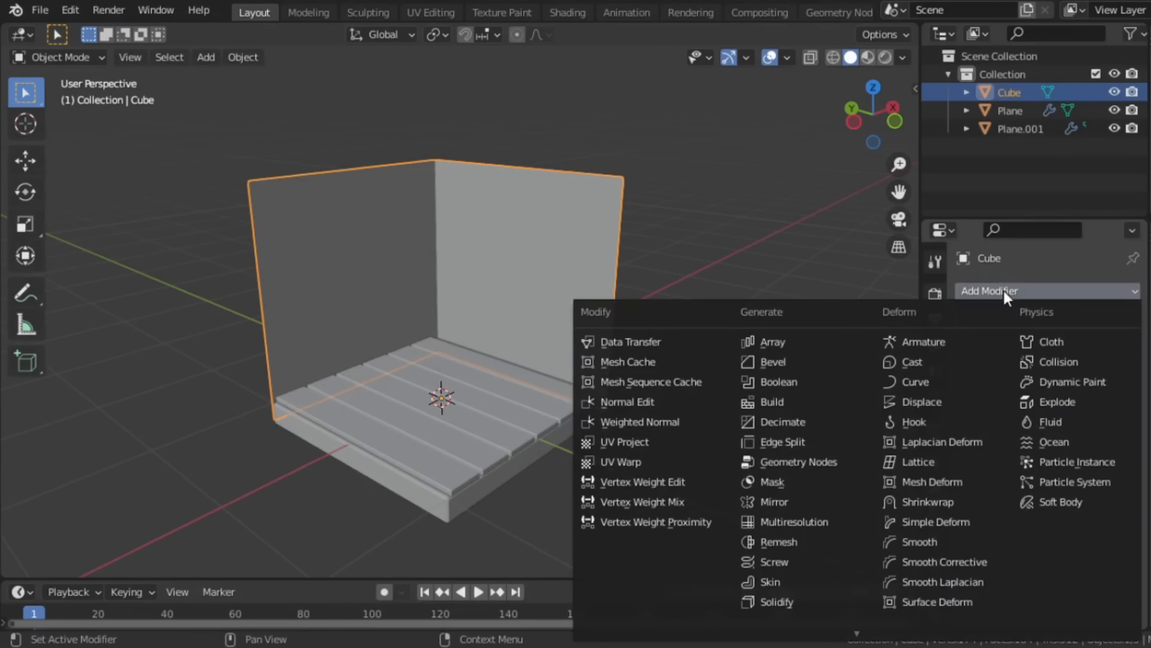
{"action": "left_click", "coordinate": [795, 597]}
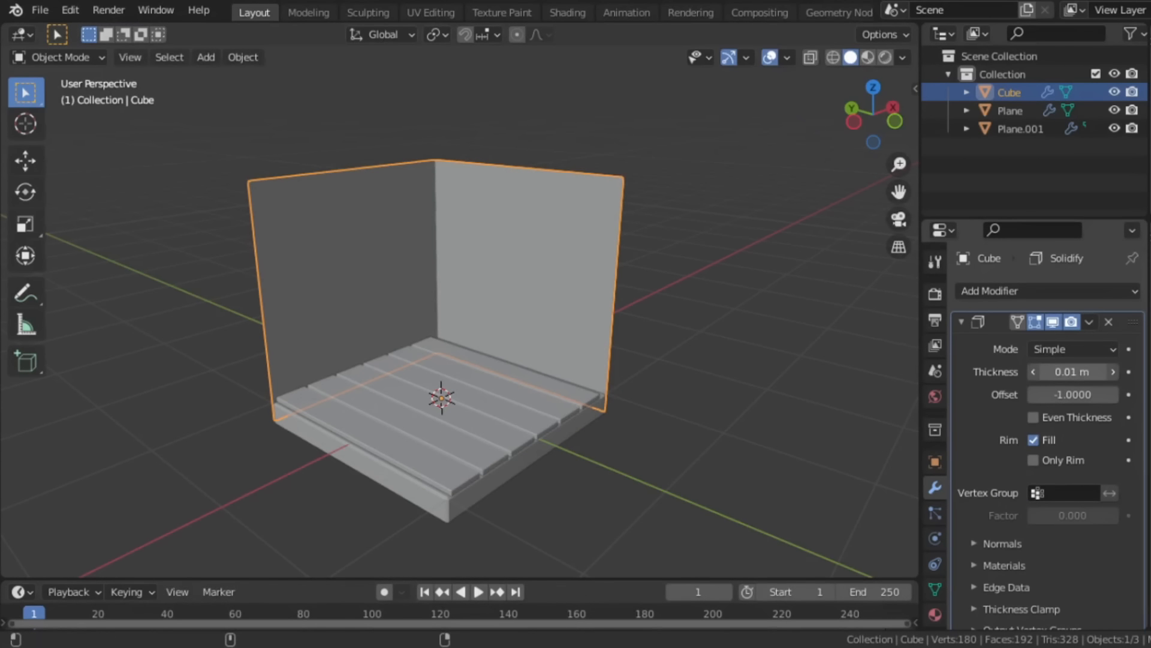
{"action": "left_click_drag", "start_coordinate": [1073, 371], "coordinate": [1008, 372]}
{"action": "middle_click_drag", "start_coordinate": [493, 384], "coordinate": [539, 402]}
{"action": "left_click_drag", "start_coordinate": [1073, 372], "coordinate": [1068, 372]}
{"action": "middle_click_drag", "start_coordinate": [359, 360], "coordinate": [418, 344]}
Step: Check the wall corner from the top view, enable Even Thickness, and apply the Solidify modifier
{"action": "key", "text": "grave"}
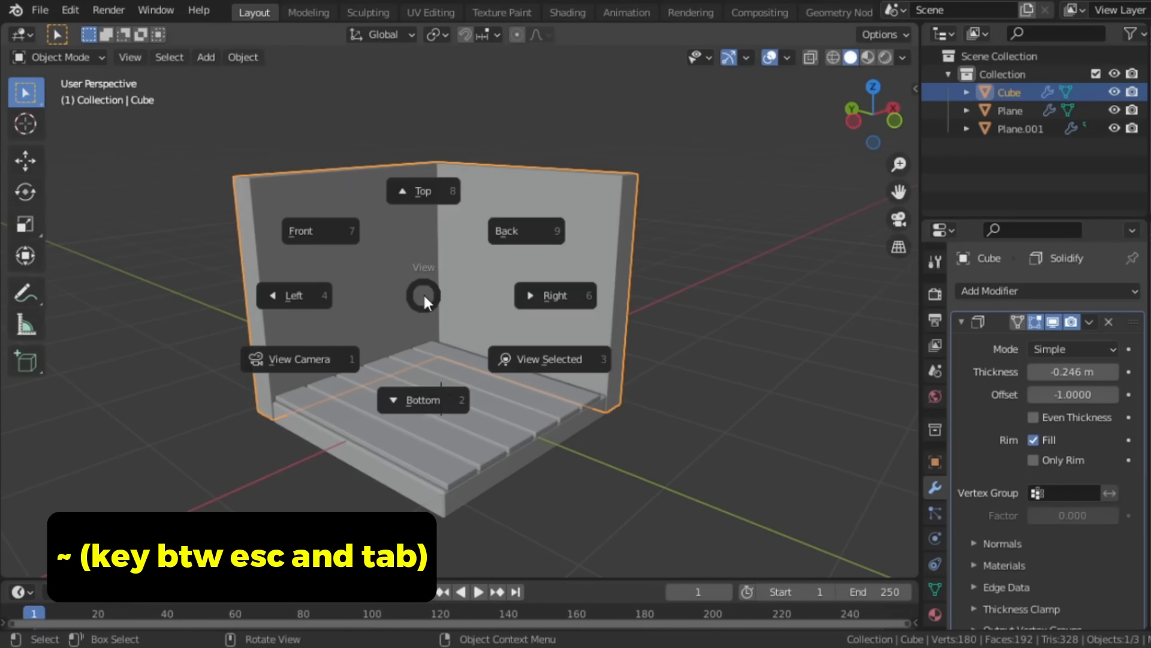
{"action": "left_click", "coordinate": [422, 191]}
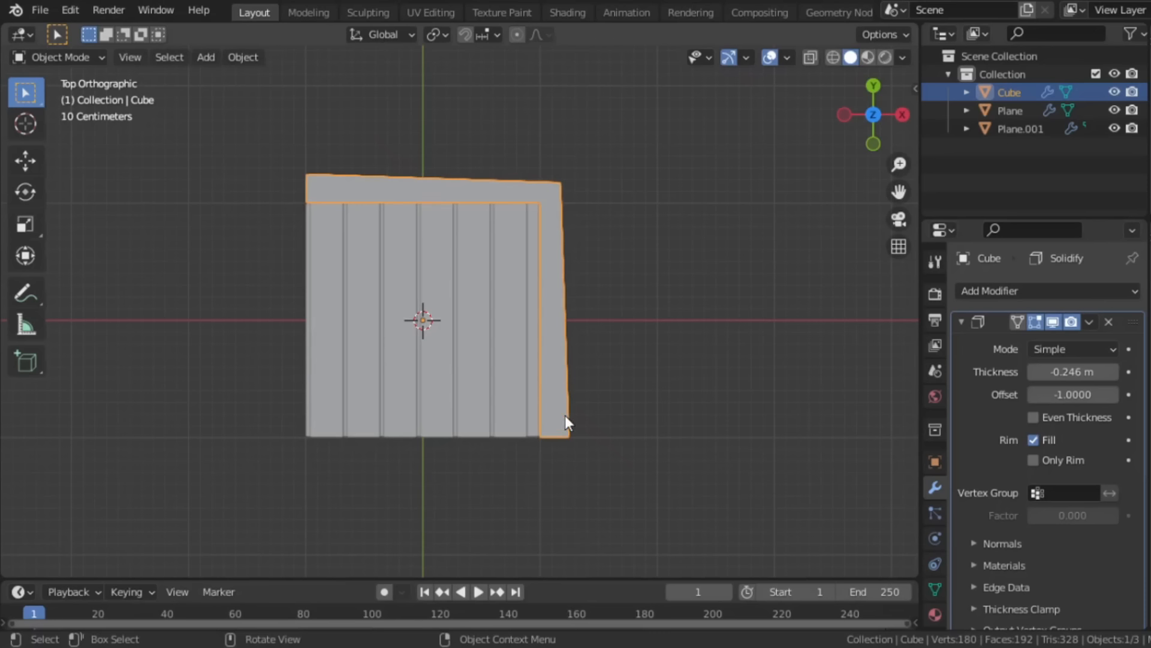
{"action": "left_click", "coordinate": [1033, 418]}
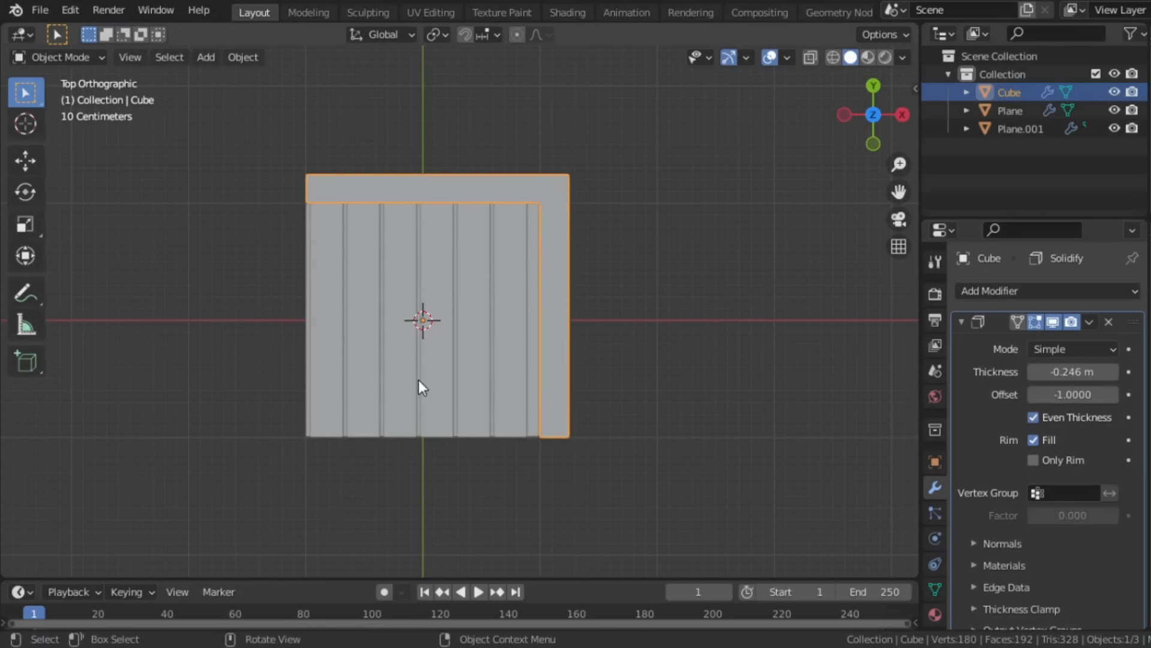
{"action": "middle_click_drag", "start_coordinate": [418, 380], "coordinate": [527, 207]}
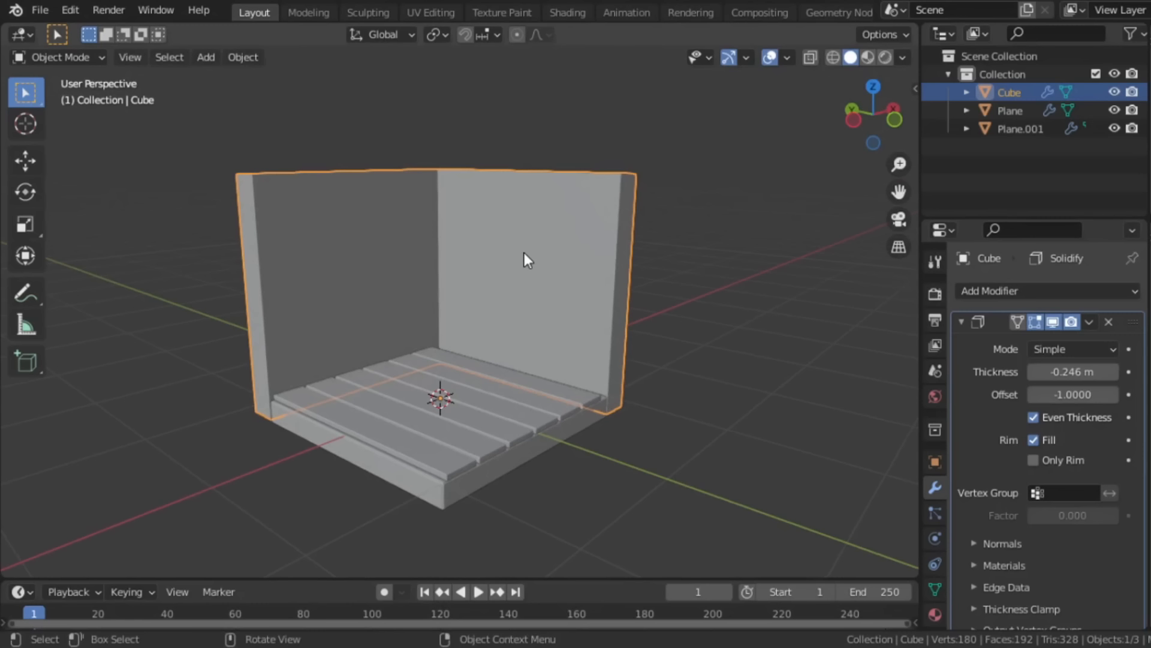
{"action": "left_click", "coordinate": [1089, 323]}
{"action": "left_click", "coordinate": [1095, 341]}
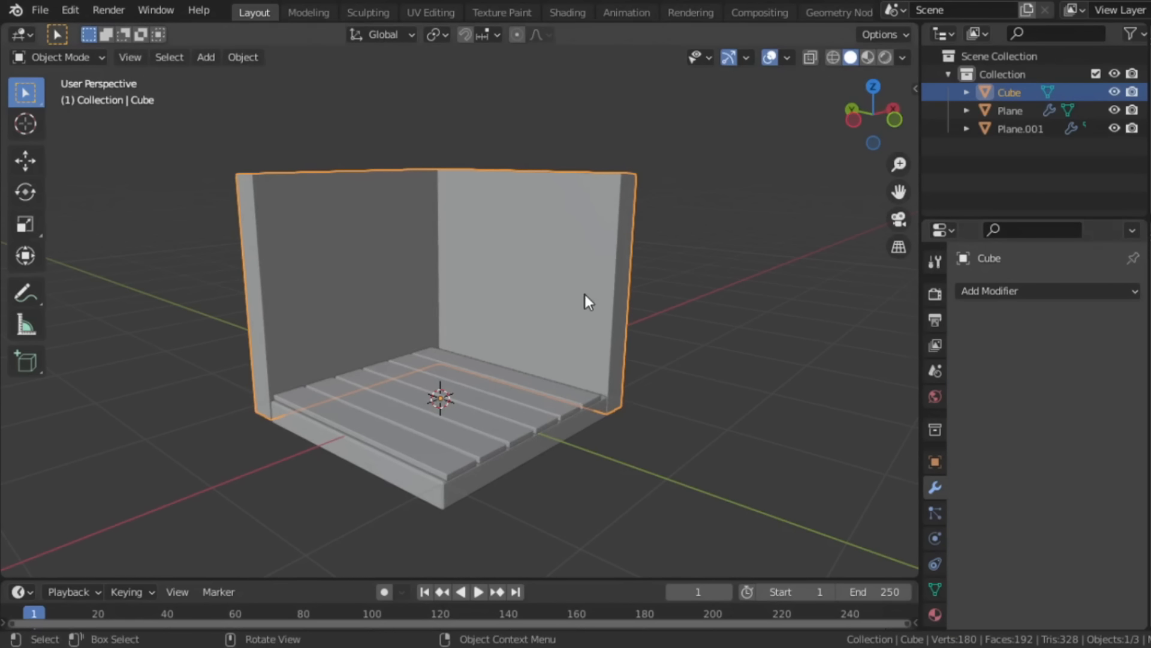
Step: Add a centred horizontal loop cut around the walls and bevel it into a wide middle band
{"action": "key", "text": "Tab"}
{"action": "key", "text": "ctrl+r"}
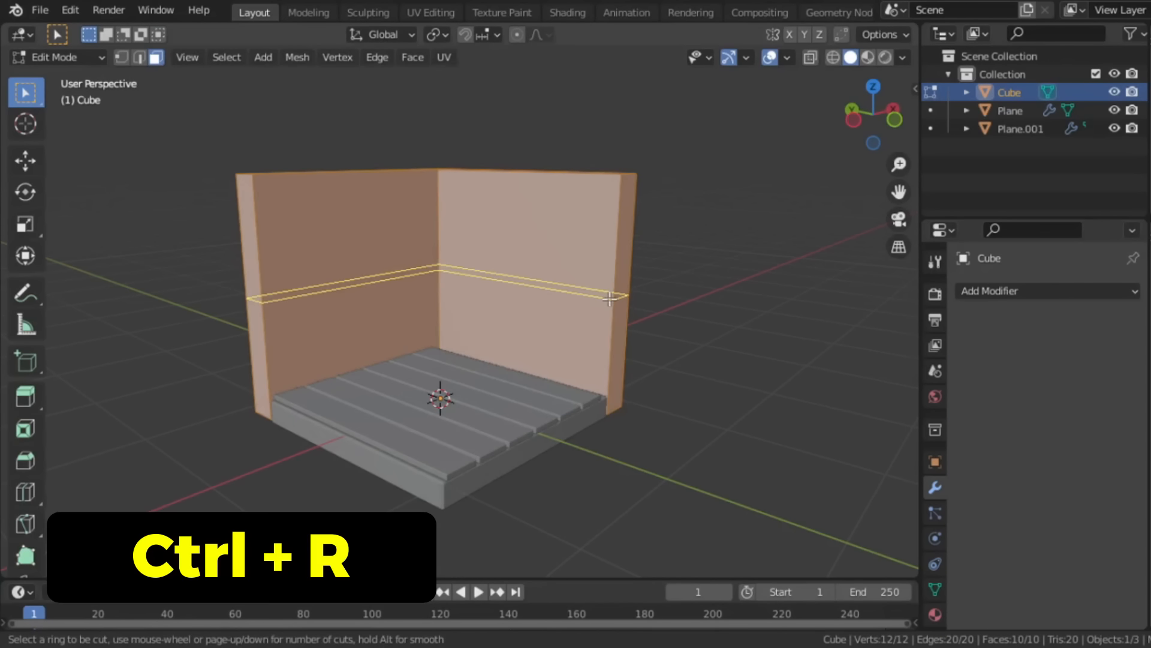
{"action": "left_click", "coordinate": [609, 298]}
{"action": "right_click", "coordinate": [609, 298]}
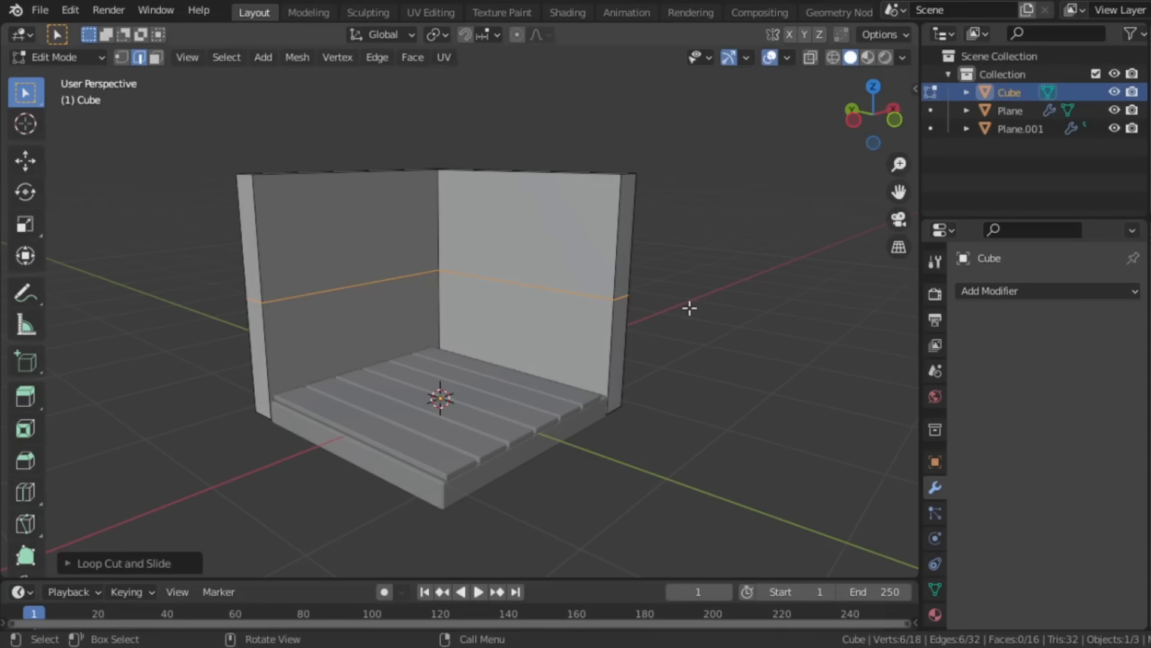
{"action": "key", "text": "ctrl+b"}
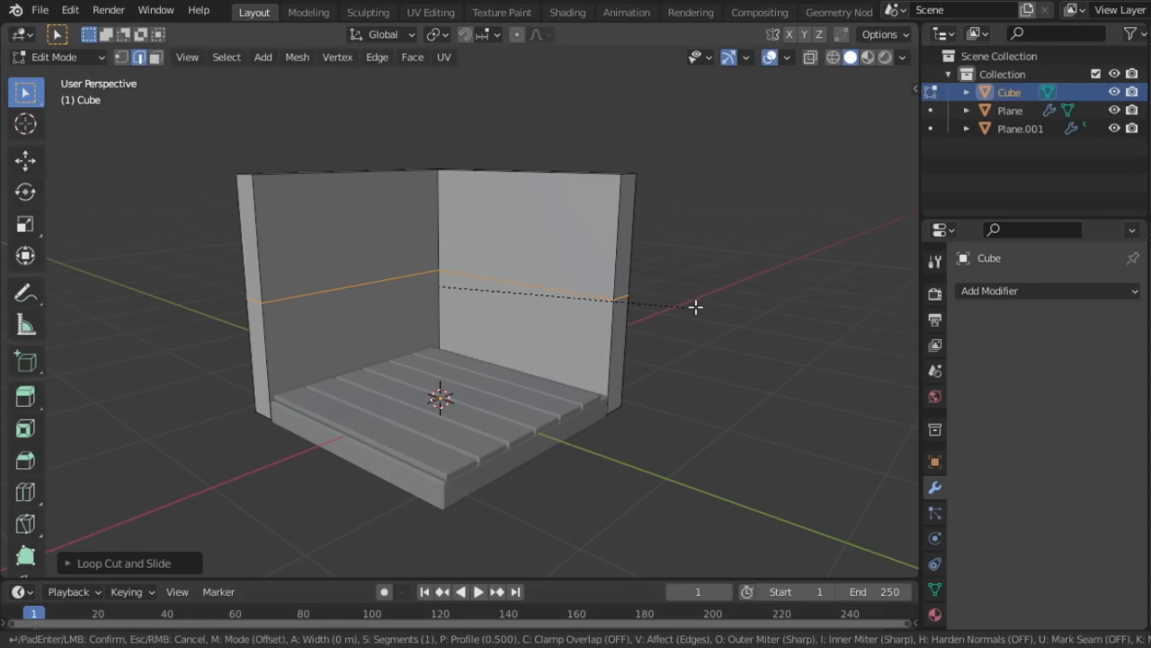
{"action": "left_click", "coordinate": [739, 269]}
Step: Move the middle band of the walls up about 0.1 m along Z
{"action": "key", "text": "g"}
{"action": "key", "text": "z"}
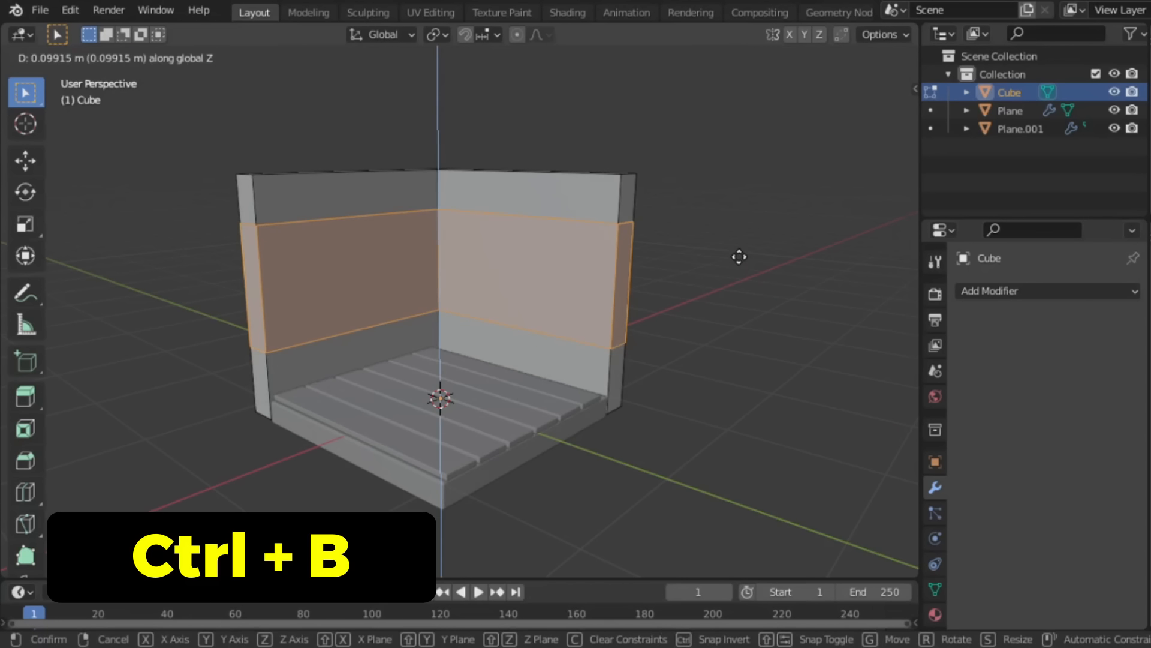
{"action": "left_click", "coordinate": [739, 257]}
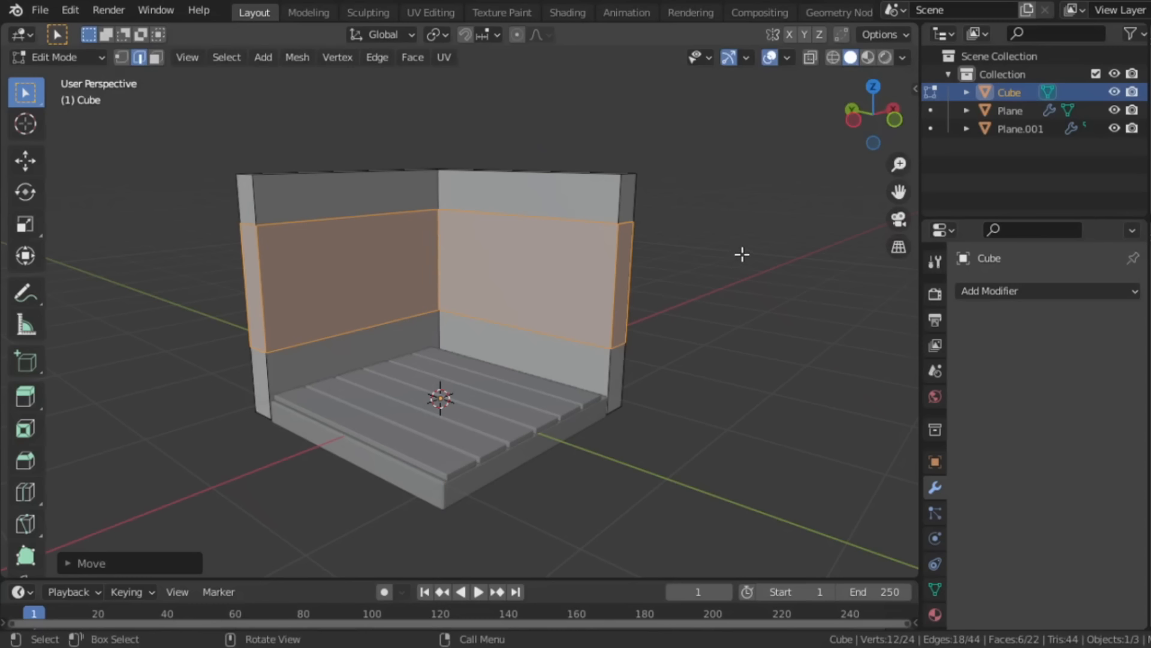
Step: Extrude the upper and lower face loops of the walls along their normals by about 0.17 m
{"action": "key", "text": "3"}
{"action": "left_click", "coordinate": [621, 204], "text": "alt"}
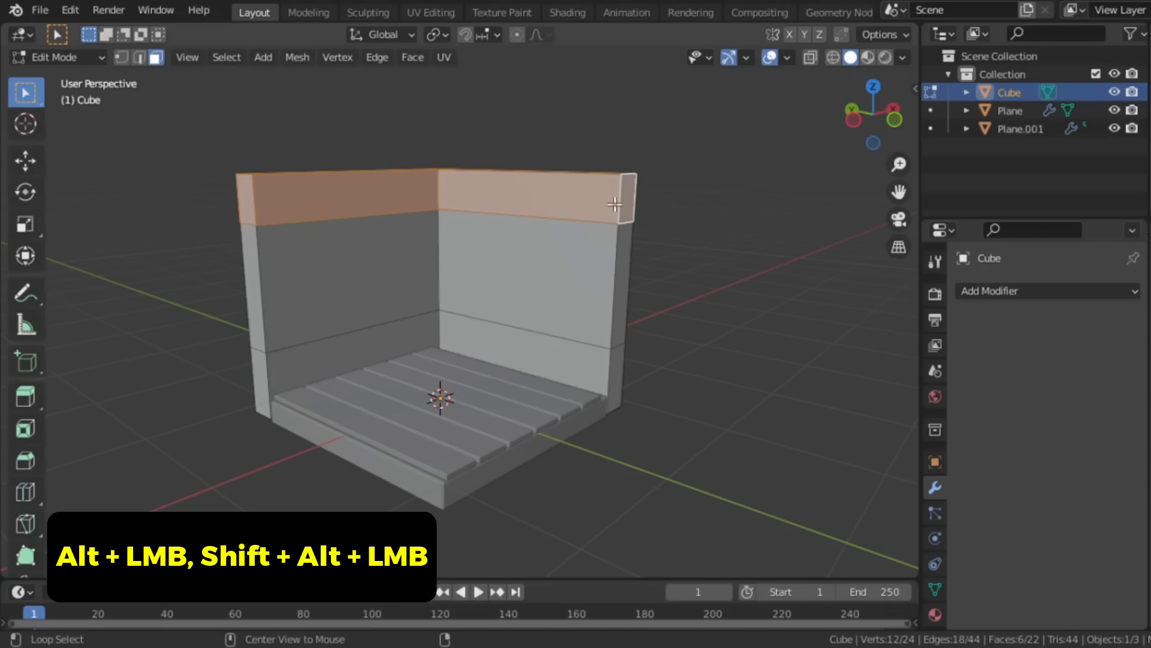
{"action": "left_click", "coordinate": [605, 371], "text": "alt+shift"}
{"action": "middle_click_drag", "start_coordinate": [595, 299], "coordinate": [584, 346]}
{"action": "key", "text": "alt+e"}
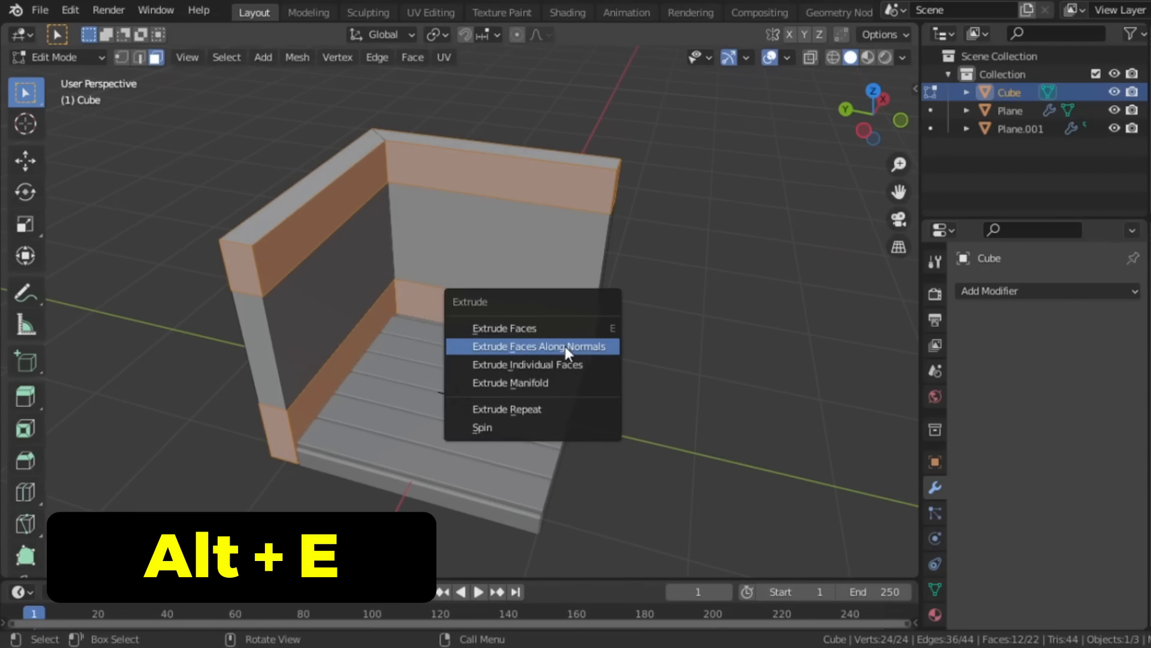
{"action": "left_click", "coordinate": [565, 347]}
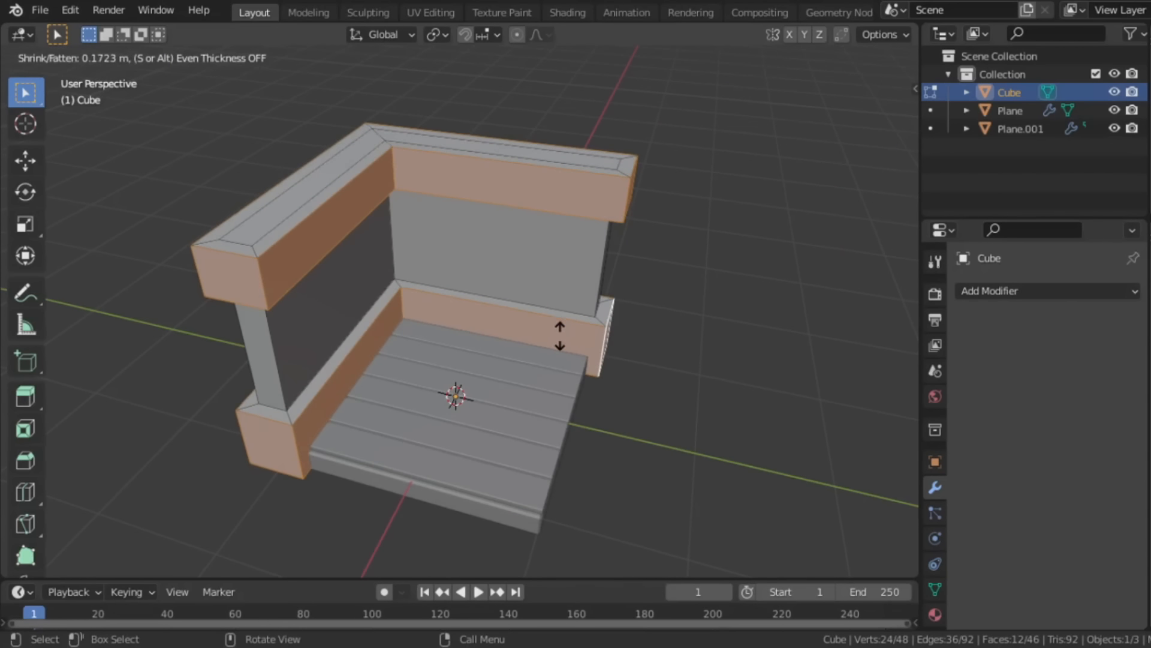
{"action": "left_click", "coordinate": [564, 336]}
{"action": "middle_click_drag", "start_coordinate": [563, 336], "coordinate": [617, 308]}
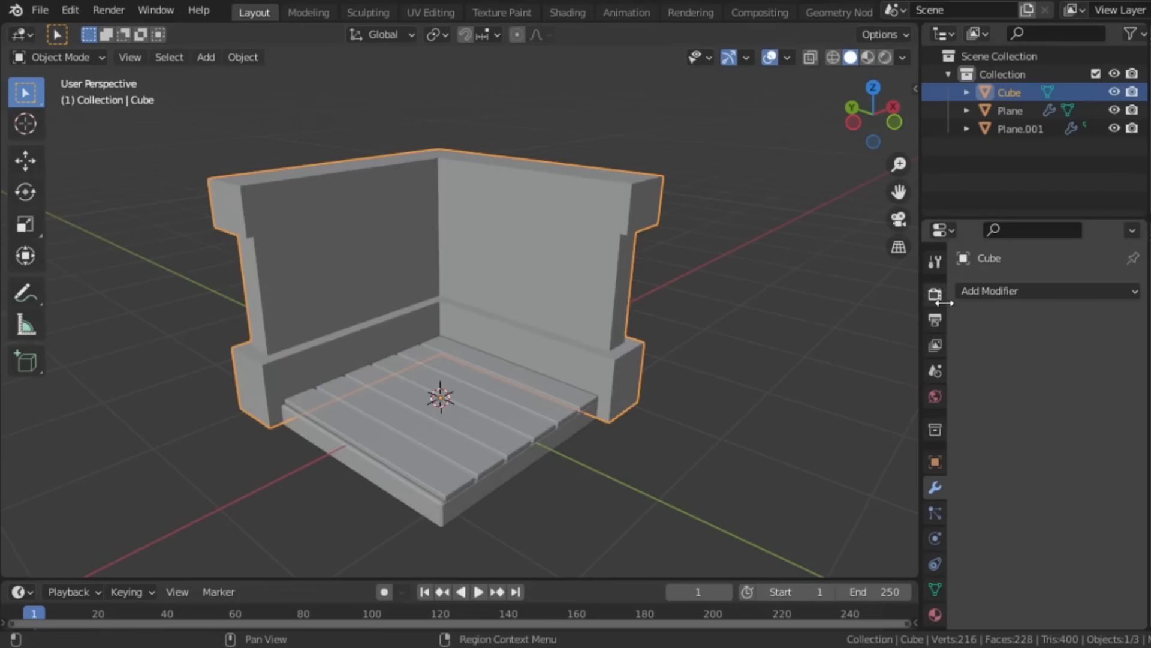
Step: Add a Bevel modifier to the walls with an amount of 0.028 m and 2 segments
{"action": "left_click", "coordinate": [1019, 291]}
{"action": "left_click", "coordinate": [763, 362]}
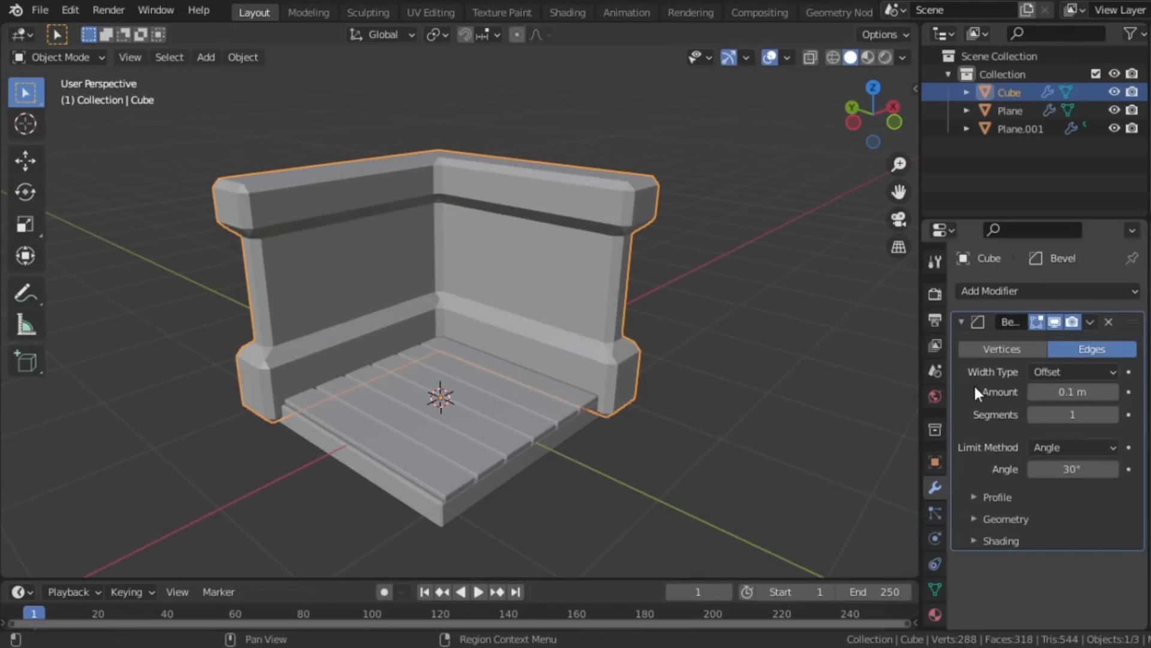
{"action": "mouse_move", "coordinate": [1074, 392]}
{"action": "left_mouse_down"}
{"action": "mouse_move", "coordinate": [1042, 392]}
{"action": "mouse_move", "coordinate": [1056, 392]}
{"action": "left_mouse_up"}
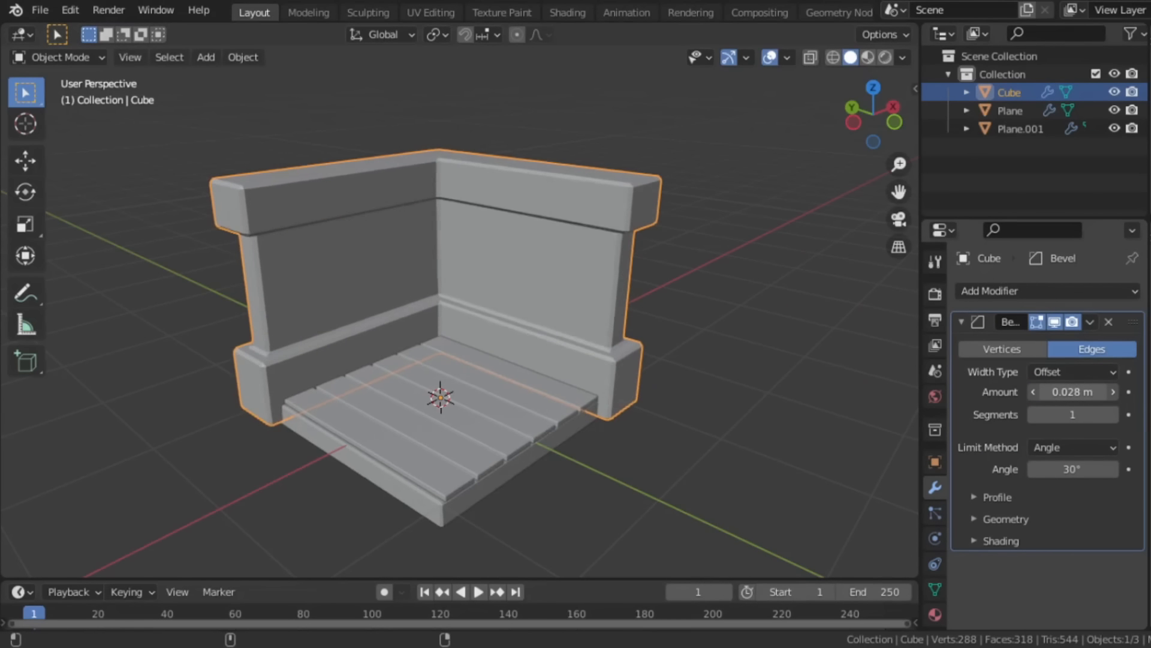
{"action": "scroll", "coordinate": [710, 400], "scroll_direction": "up", "scroll_amount": 2}
{"action": "left_click", "coordinate": [1113, 417]}
{"action": "scroll", "coordinate": [675, 384], "scroll_direction": "down", "scroll_amount": 4}
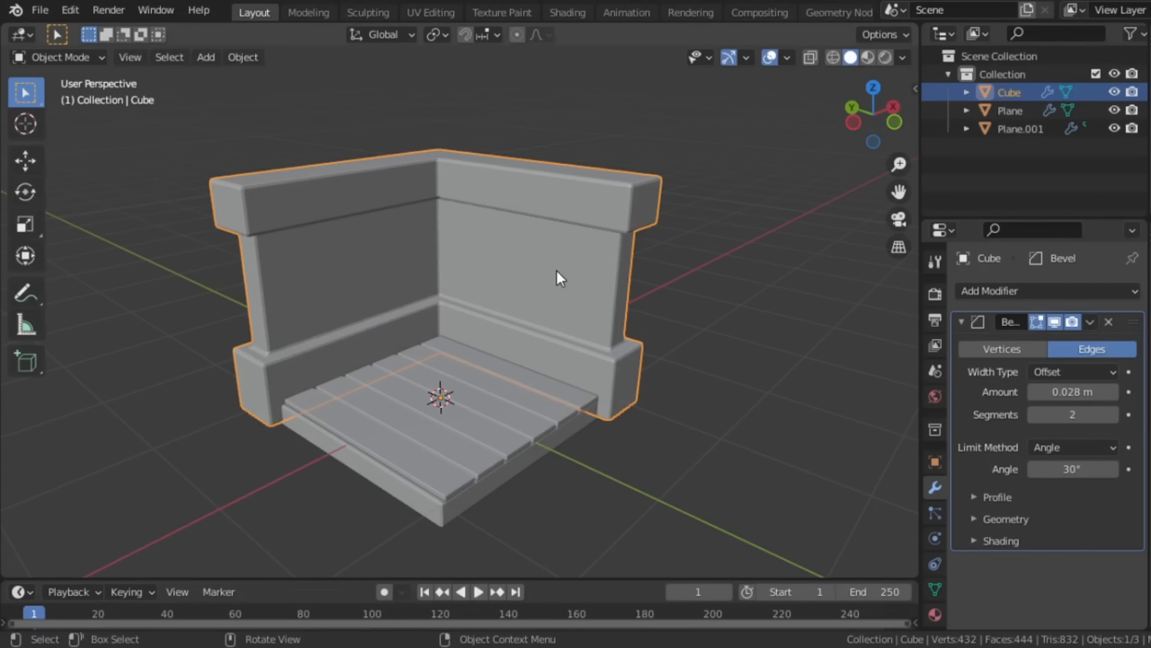
Step: Duplicate the inner middle face of the +X wall in place and separate the copy into its own object
{"action": "key", "text": "Tab"}
{"action": "left_click", "coordinate": [531, 267]}
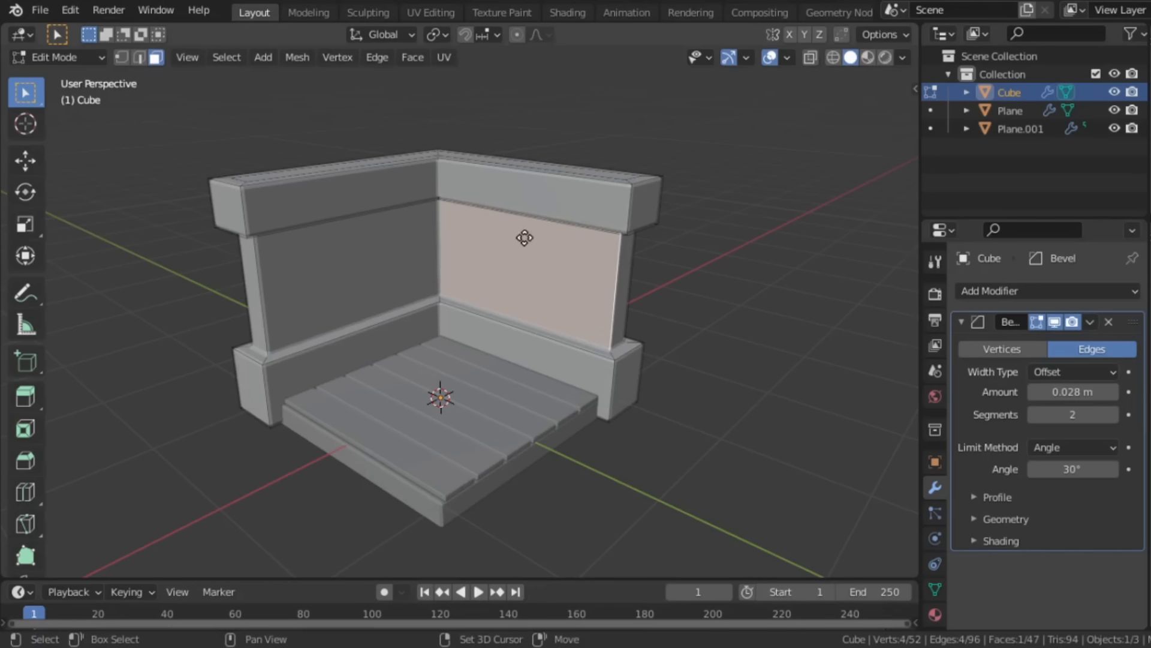
{"action": "key", "text": "shift+d"}
{"action": "right_click", "coordinate": [542, 249]}
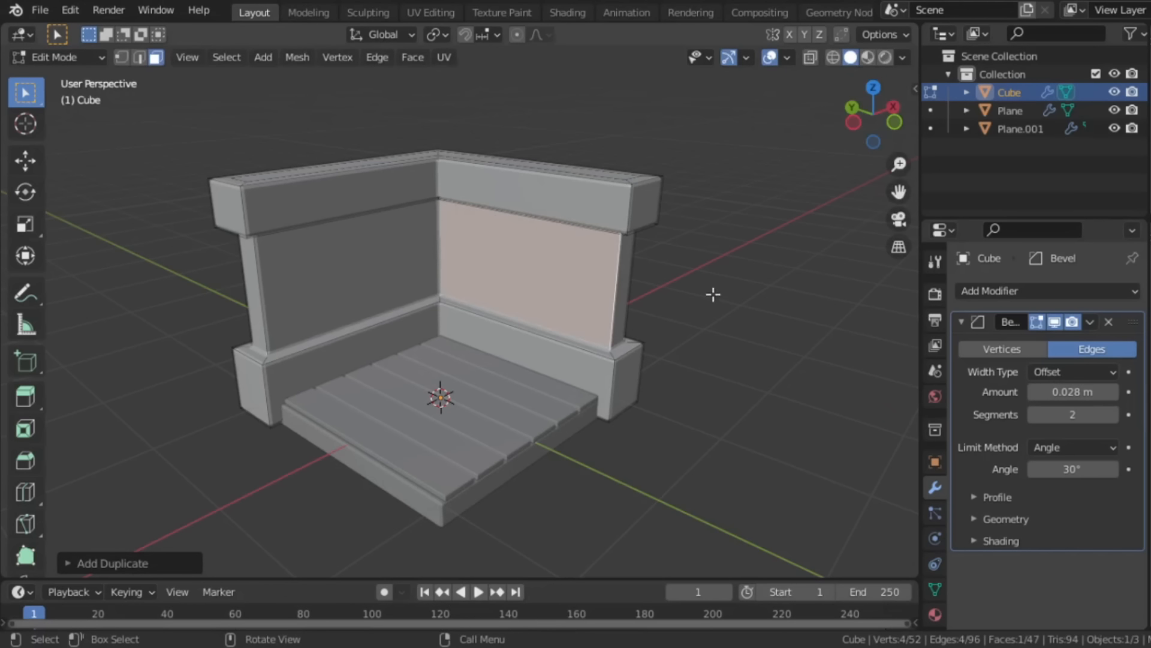
{"action": "key", "text": "p"}
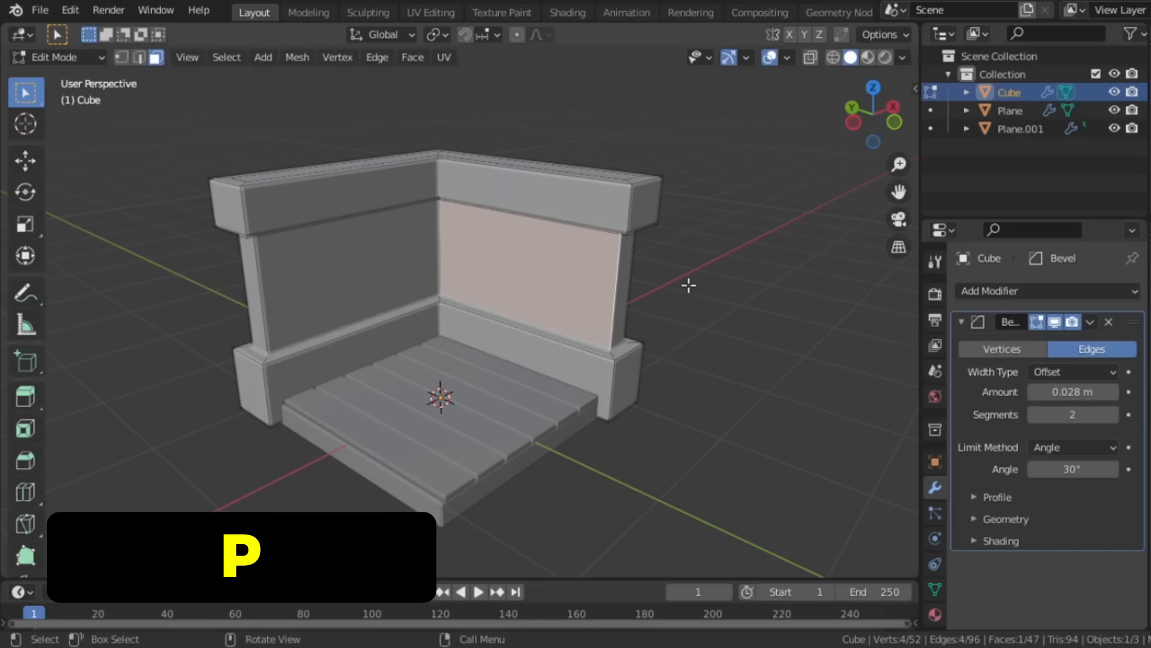
{"action": "left_click", "coordinate": [688, 286]}
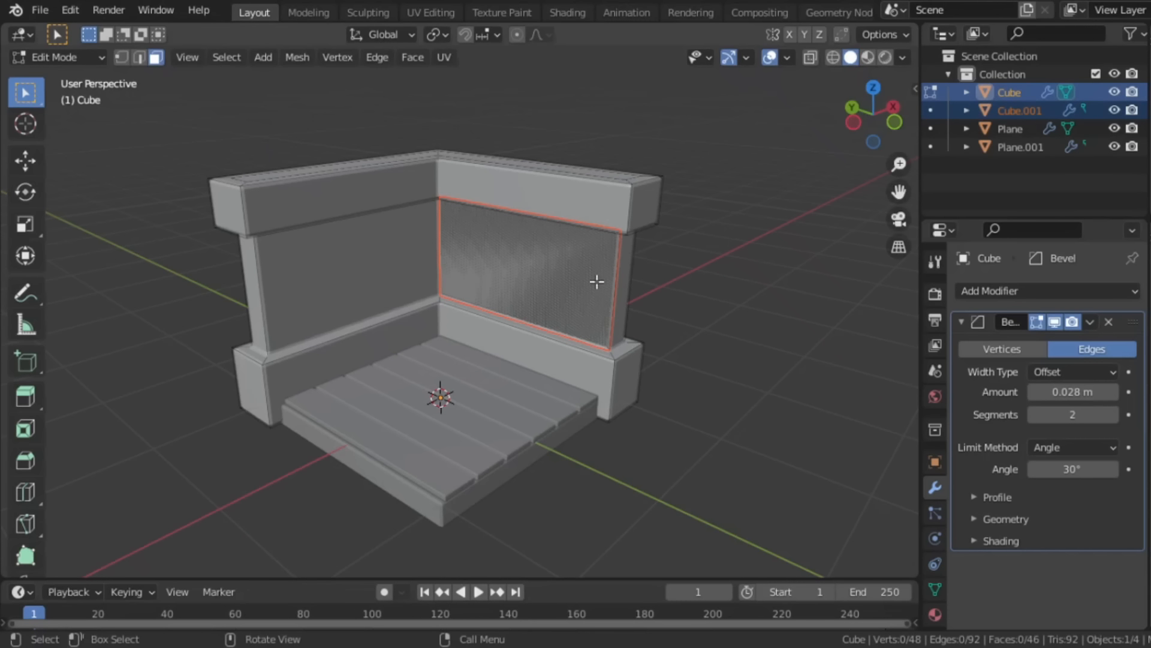
Step: Scale the separated wall face down, narrowing it along Y, to form a small upright rectangle
{"action": "key", "text": "Tab"}
{"action": "left_click", "coordinate": [566, 267]}
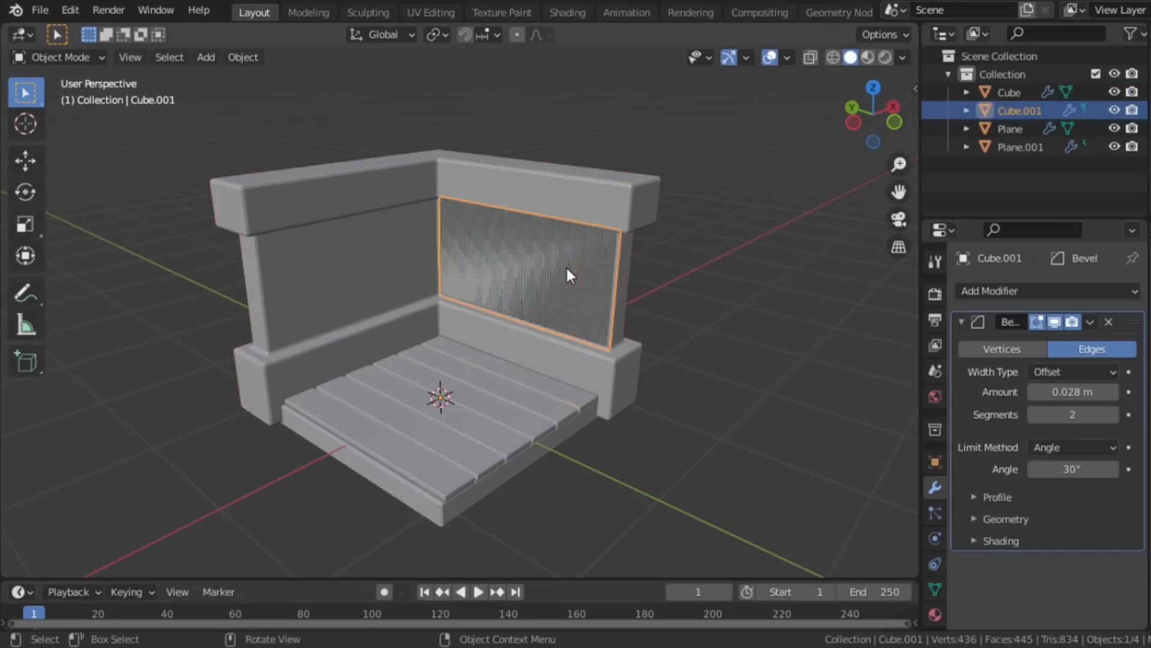
{"action": "key", "text": "Tab"}
{"action": "key", "text": "a"}
{"action": "key", "text": "s"}
{"action": "key", "text": "y"}
{"action": "left_click", "coordinate": [560, 276]}
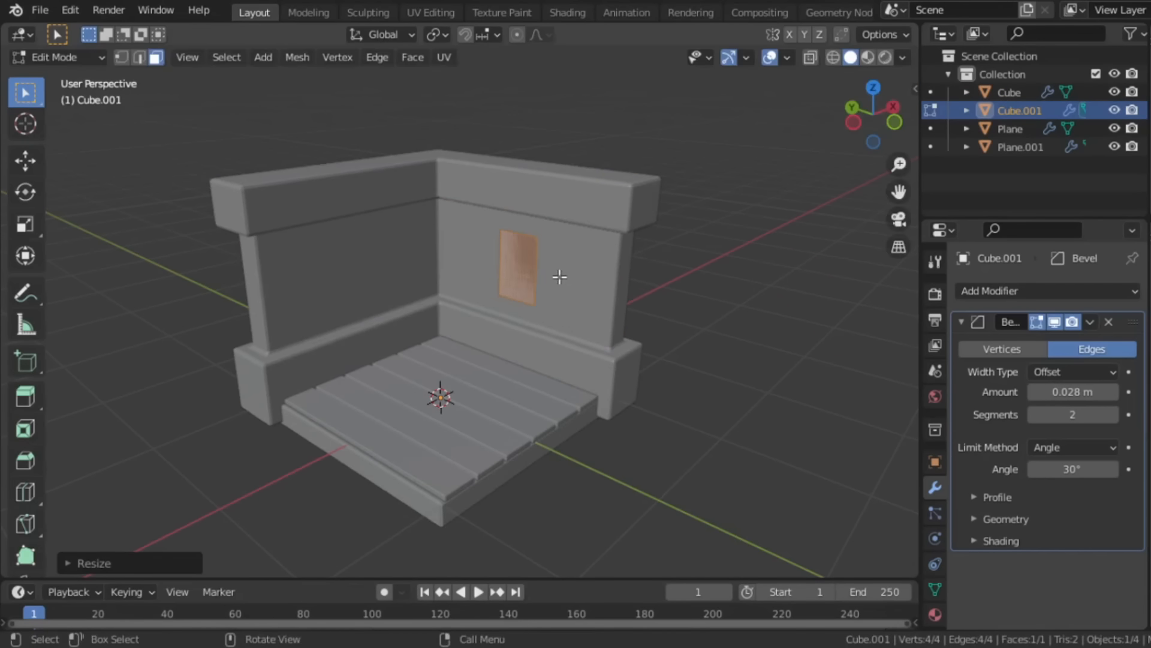
Step: Extrude the small rectangle about 0.13 m out from the wall into the room
{"action": "scroll", "coordinate": [610, 281], "scroll_direction": "up", "scroll_amount": 6}
{"action": "middle_click_drag", "start_coordinate": [640, 309], "coordinate": [594, 291]}
{"action": "key", "text": "e"}
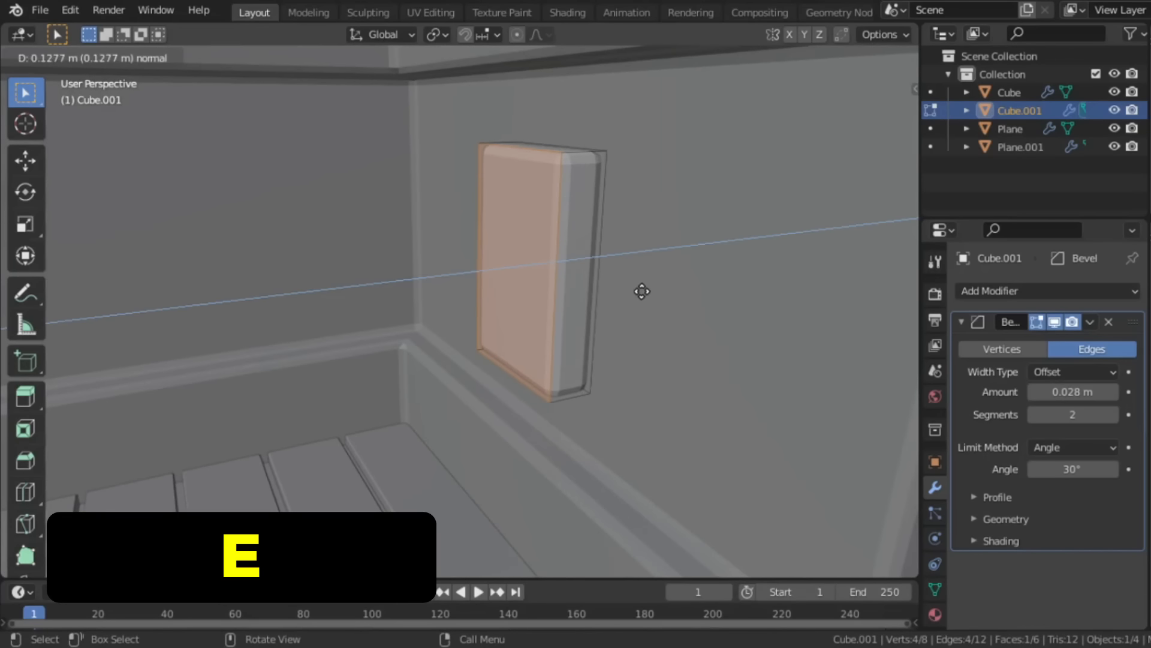
{"action": "left_click", "coordinate": [643, 292]}
Step: Inset the block's front face and extrude it inward about 0.07 m to form a recessed frame
{"action": "key", "text": "i"}
{"action": "key", "text": "e"}
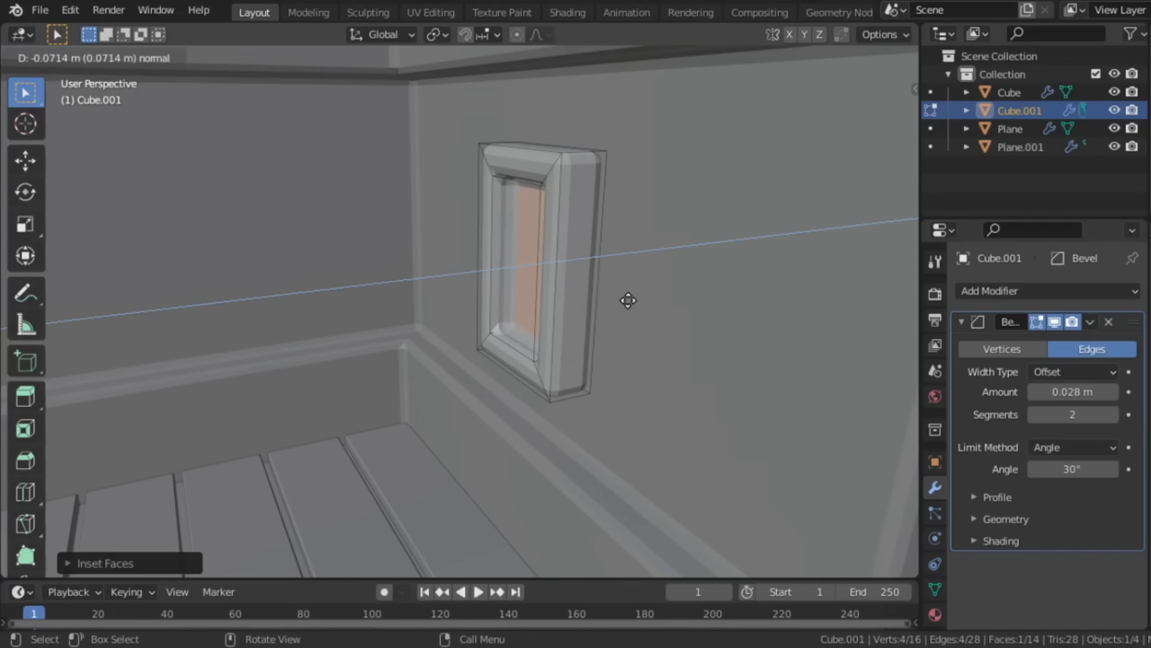
{"action": "left_click", "coordinate": [633, 300]}
Step: In the left side view with X-ray on, move the entire recessed frame toward +Y along the wall
{"action": "key", "text": "grave"}
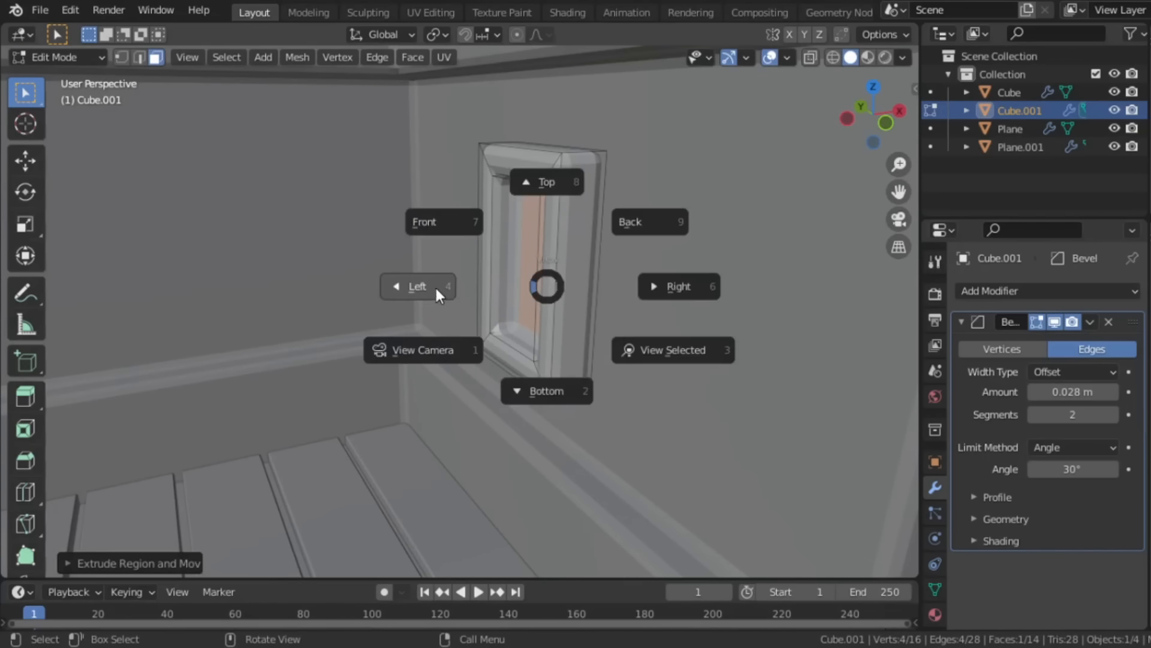
{"action": "left_click", "coordinate": [435, 285]}
{"action": "key", "text": "alt+z"}
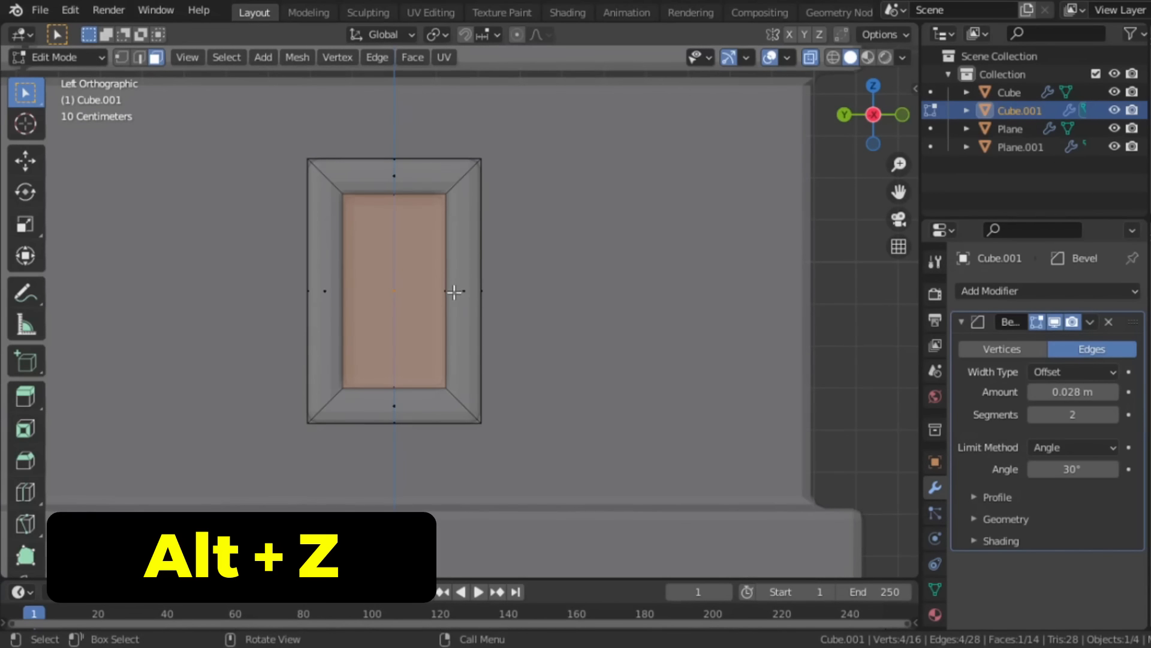
{"action": "scroll", "coordinate": [454, 291], "scroll_direction": "down", "scroll_amount": 2}
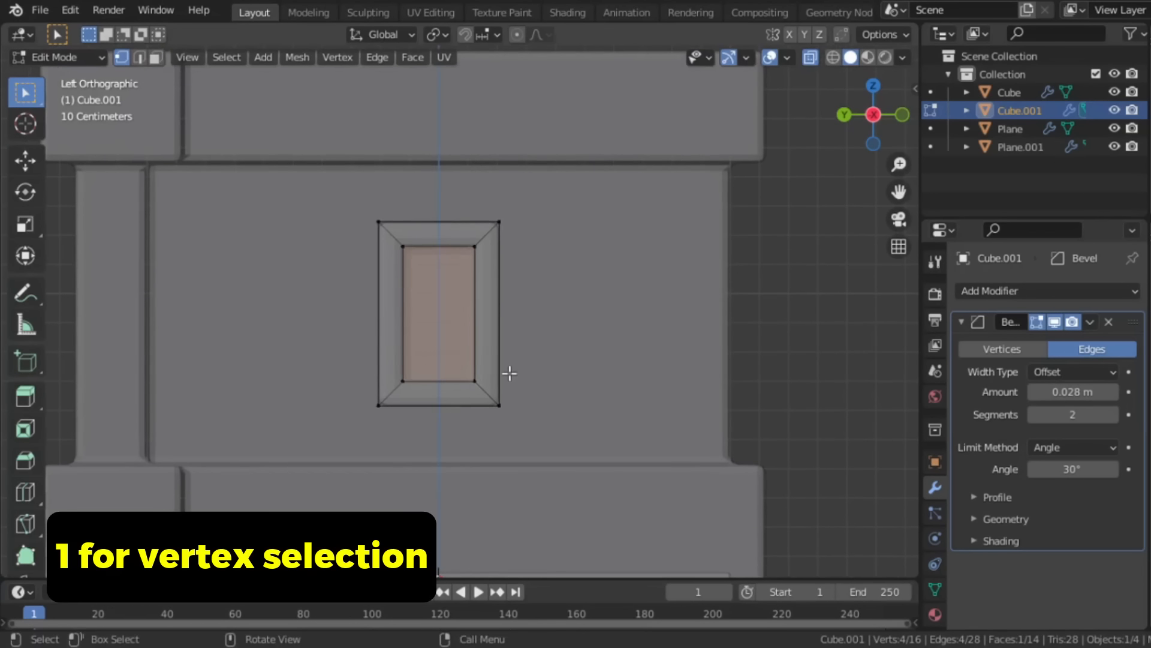
{"action": "key", "text": "a"}
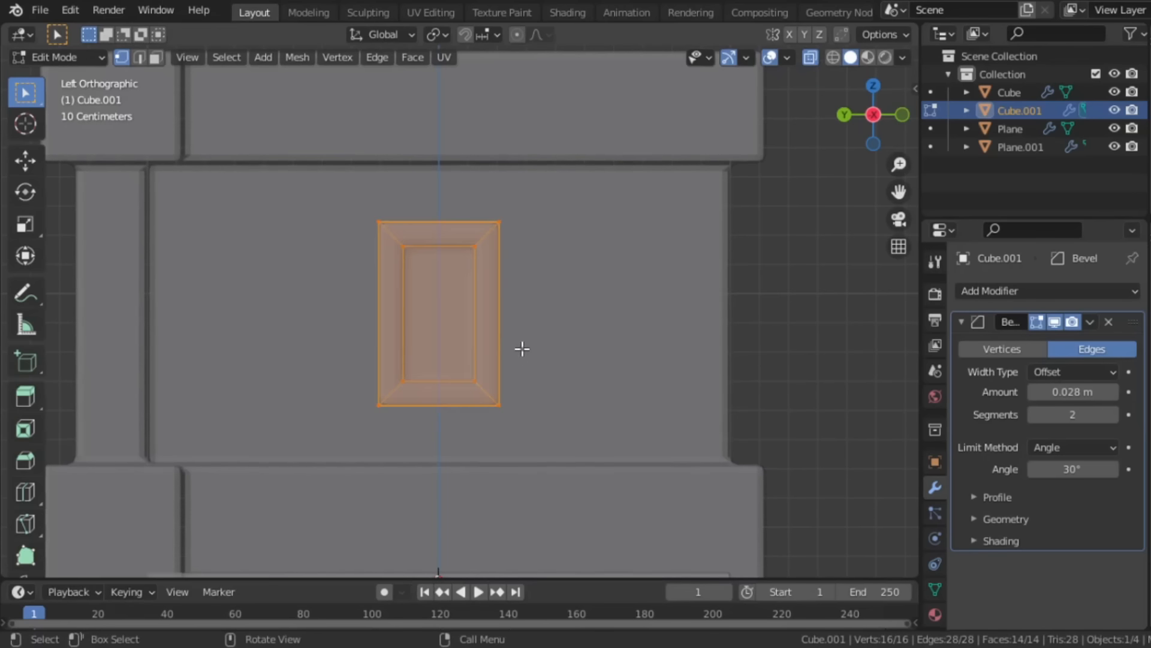
{"action": "key", "text": "g"}
{"action": "left_click", "coordinate": [429, 329]}
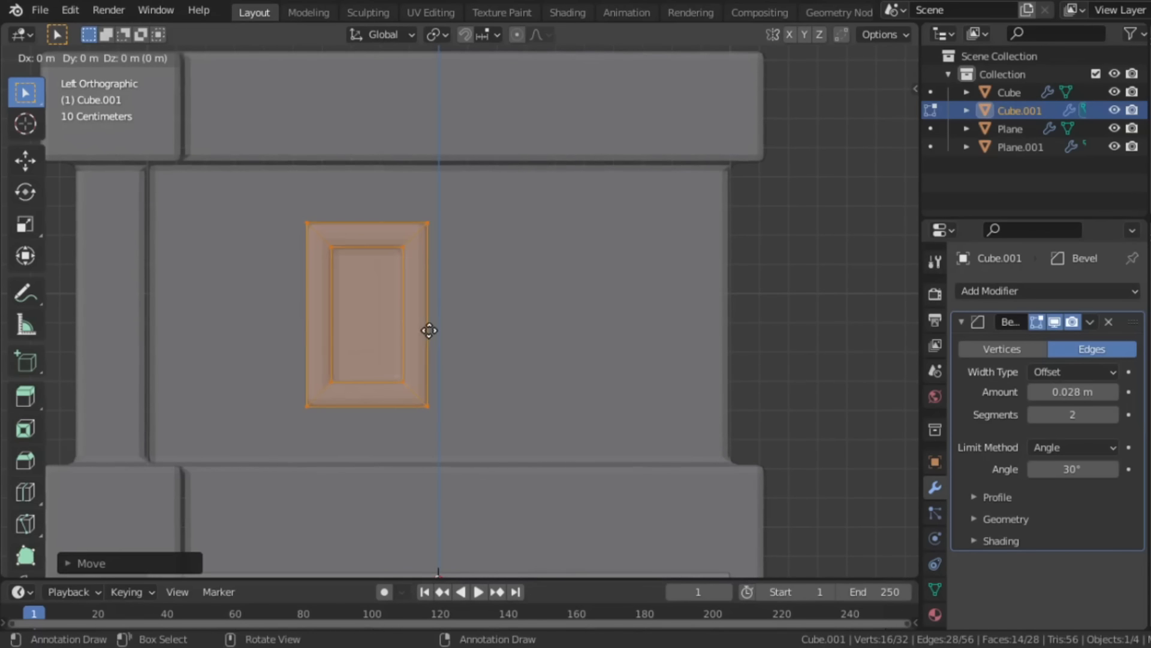
Step: Duplicate the frame along Y beside the original and raise the copy's lower edge along Z to shorten it
{"action": "key", "text": "shift+d"}
{"action": "key", "text": "y"}
{"action": "left_click", "coordinate": [562, 327]}
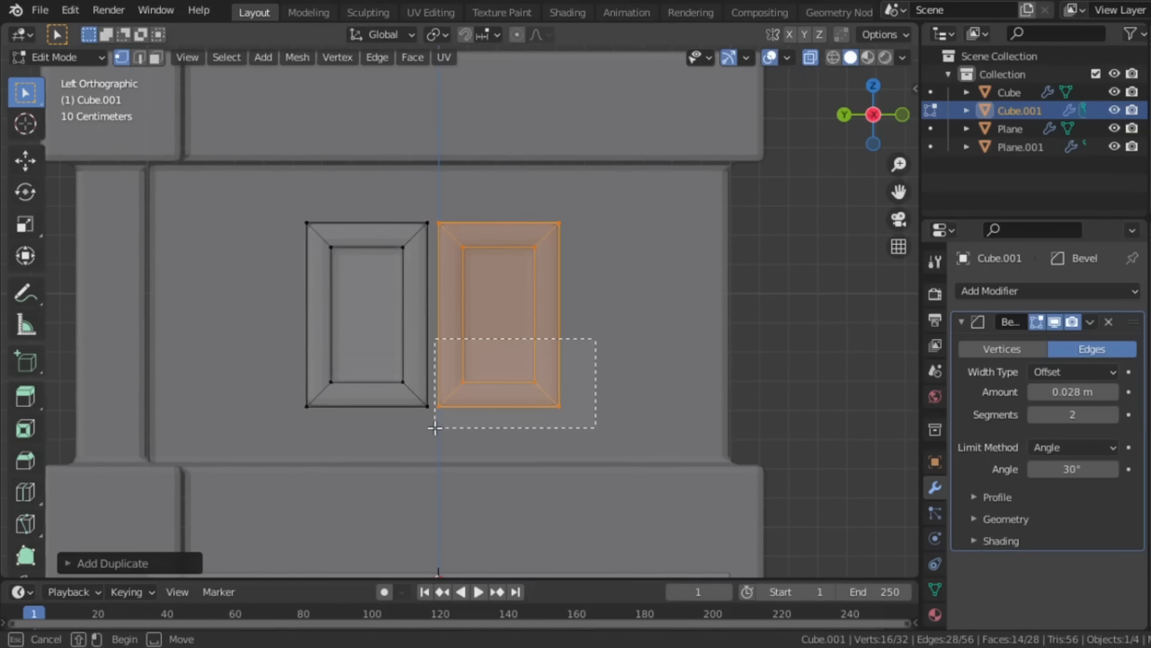
{"action": "left_click_drag", "start_coordinate": [435, 427], "coordinate": [437, 429]}
{"action": "key", "text": "g"}
{"action": "key", "text": "z"}
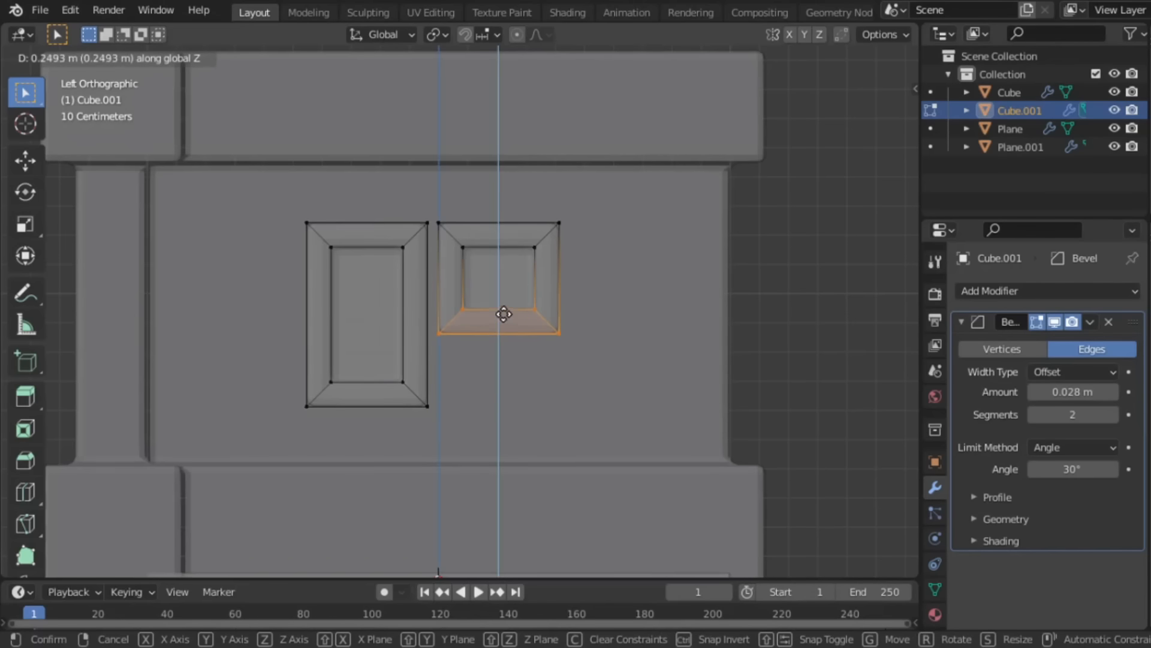
{"action": "left_click", "coordinate": [504, 309]}
Step: Duplicate the short frame about 0.37 m straight down along Z, leaving a narrow gap
{"action": "key", "text": "l"}
{"action": "key", "text": "shift+d"}
{"action": "key", "text": "z"}
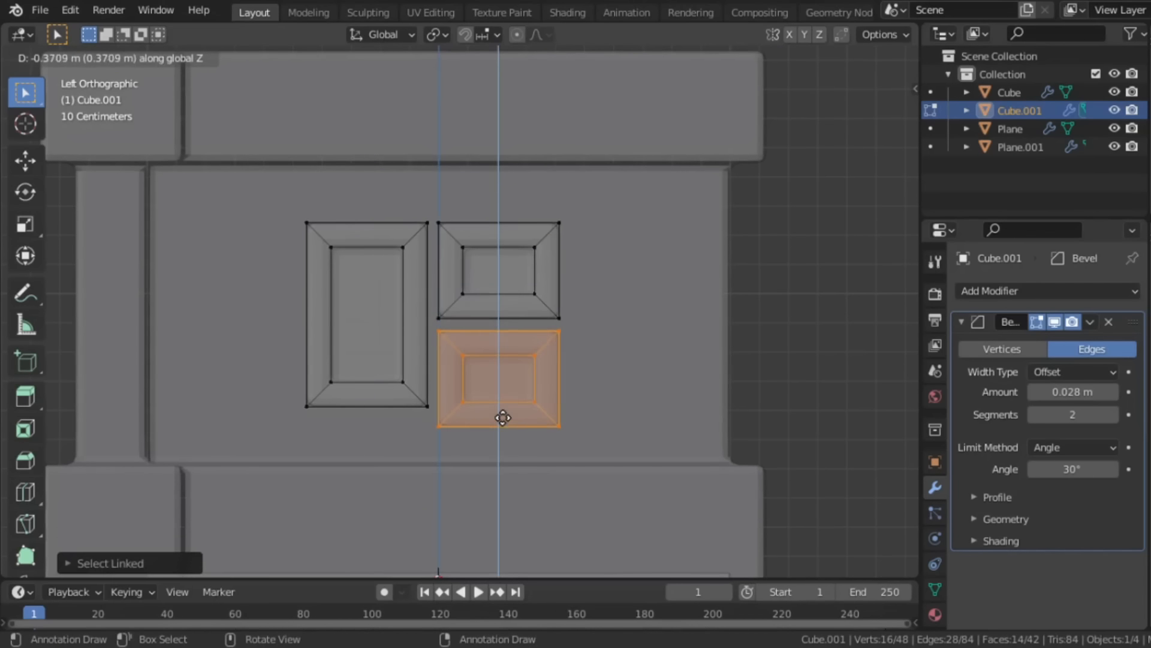
{"action": "left_click", "coordinate": [504, 415]}
Step: Narrow both short frames by moving their outer side vertices inward about 0.08 m along Y
{"action": "left_click_drag", "start_coordinate": [591, 200], "coordinate": [520, 447]}
{"action": "key", "text": "g"}
{"action": "key", "text": "y"}
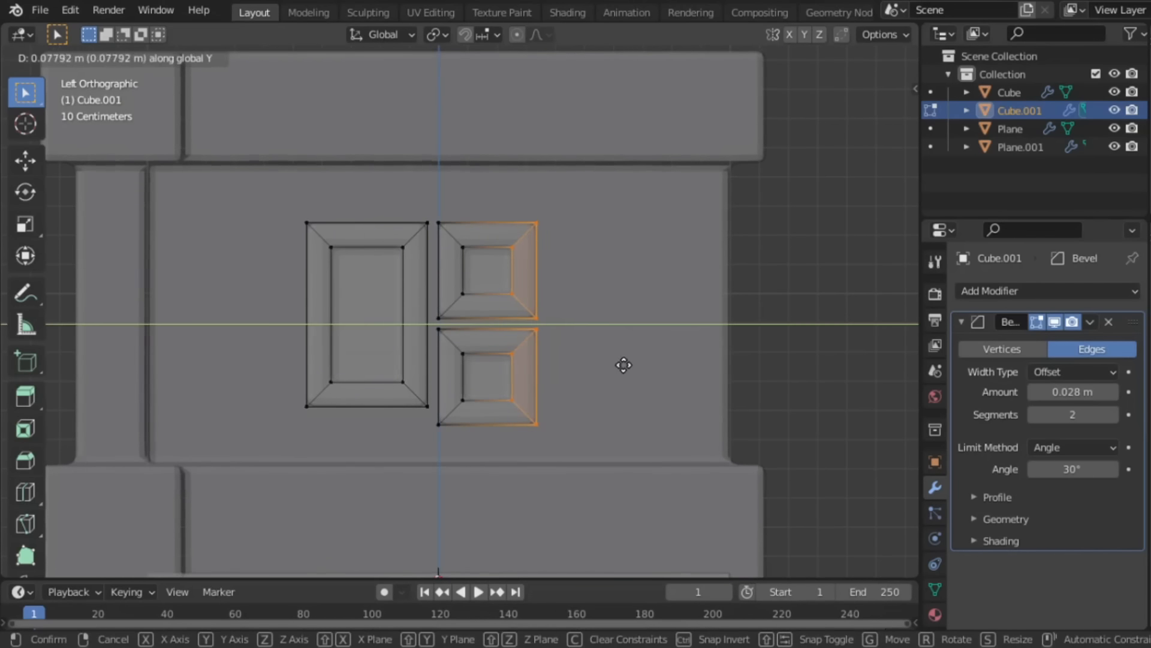
{"action": "left_click", "coordinate": [621, 365]}
Step: Lower the tall frame's bottom vertices along Z to align with the lower short frame, and return to Object Mode with X-ray off
{"action": "left_click_drag", "start_coordinate": [452, 366], "coordinate": [288, 429]}
{"action": "key", "text": "g"}
{"action": "key", "text": "z"}
{"action": "left_click", "coordinate": [443, 373]}
{"action": "key", "text": "alt+z"}
{"action": "key", "text": "Tab"}
{"action": "middle_click_drag", "start_coordinate": [544, 334], "coordinate": [421, 343]}
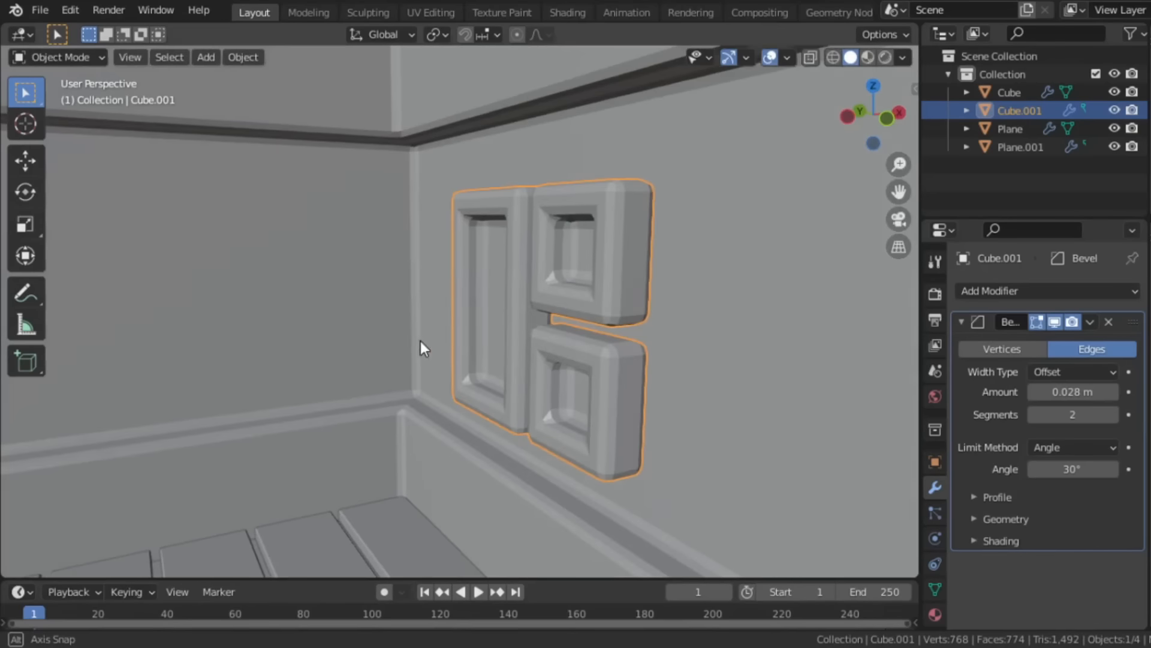
Step: Move the three frames along X closer into the wall and set their bevel amount to 0.012 m
{"action": "key", "text": "g"}
{"action": "key", "text": "x"}
{"action": "left_click", "coordinate": [726, 331]}
{"action": "left_click_drag", "start_coordinate": [1073, 392], "coordinate": [1043, 392]}
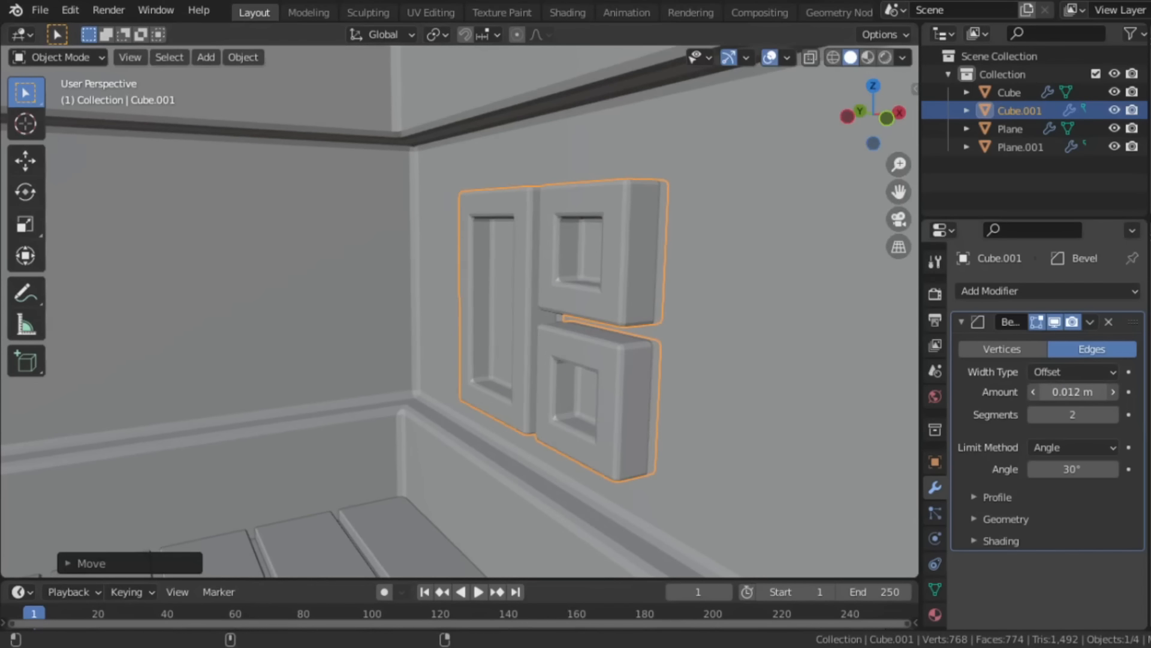
Step: Edit the walls object and duplicate the inner middle face of the +Y wall in place
{"action": "scroll", "coordinate": [655, 334], "scroll_direction": "down", "scroll_amount": 5}
{"action": "middle_click_drag", "start_coordinate": [655, 333], "coordinate": [714, 337]}
{"action": "middle_click_drag", "start_coordinate": [435, 376], "coordinate": [511, 340], "text": "shift"}
{"action": "scroll", "coordinate": [516, 302], "scroll_direction": "down", "scroll_amount": 2}
{"action": "left_click", "coordinate": [401, 264]}
{"action": "key", "text": "Tab"}
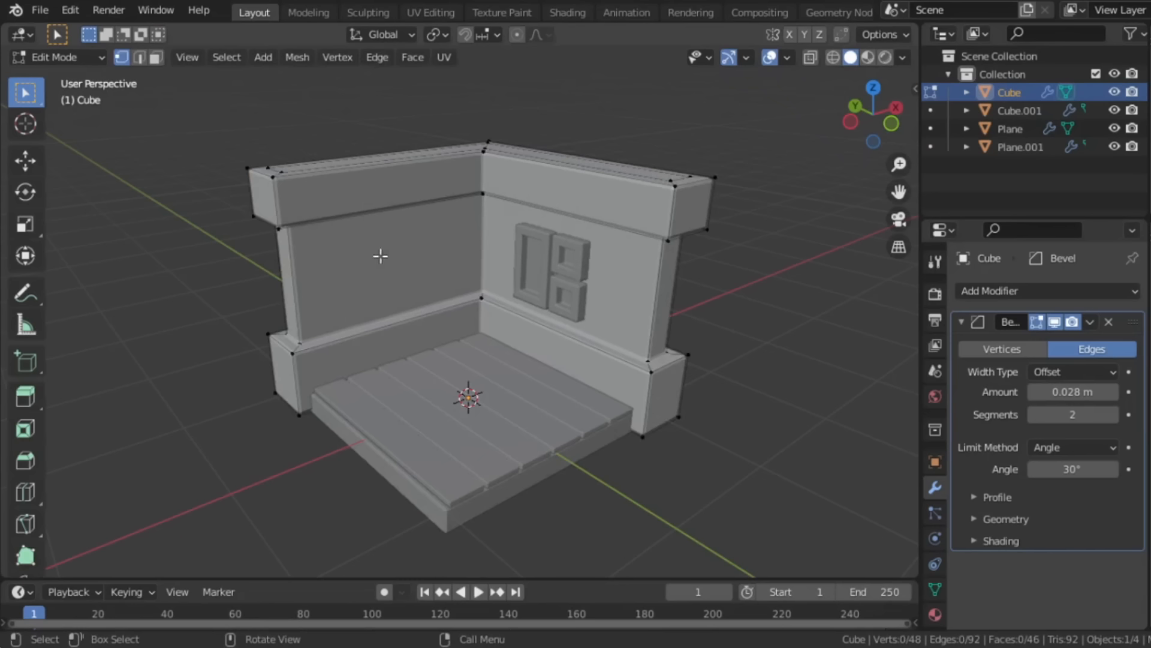
{"action": "left_click", "coordinate": [372, 258]}
{"action": "key", "text": "shift+d"}
{"action": "right_click", "coordinate": [432, 248]}
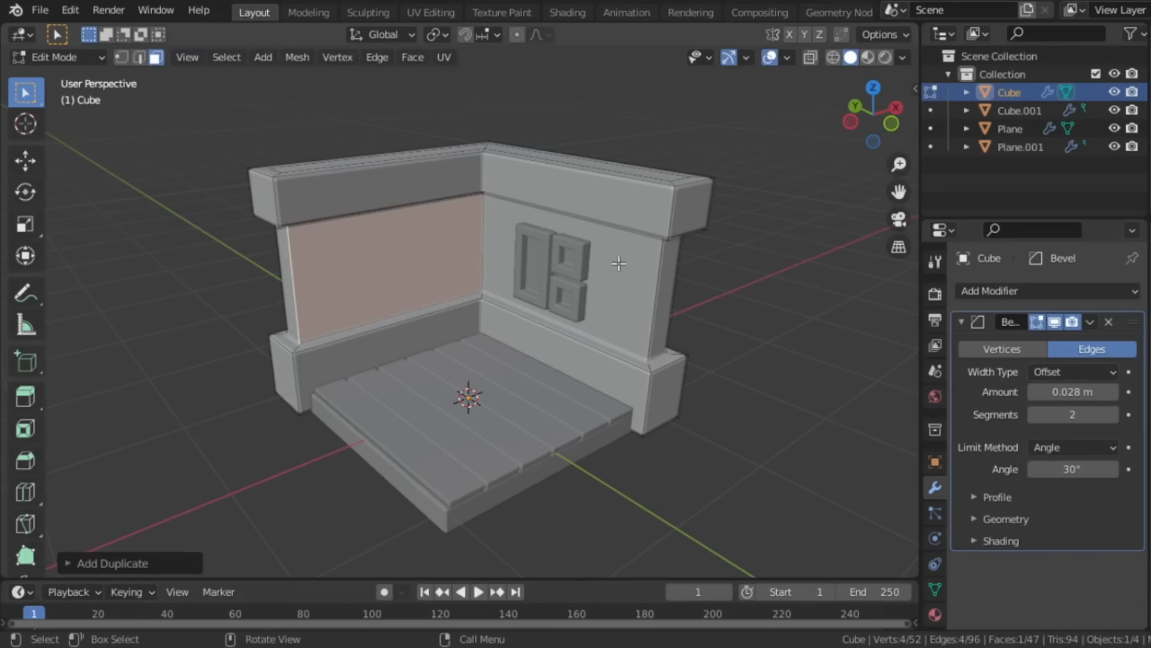
Step: Scale the duplicated wall face down to a short, thin horizontal strip
{"action": "key", "text": "s"}
{"action": "key", "text": "z"}
{"action": "left_click", "coordinate": [437, 267]}
{"action": "scroll", "coordinate": [524, 347], "scroll_direction": "up", "scroll_amount": 5}
{"action": "key", "text": "g"}
{"action": "key", "text": "shift+y"}
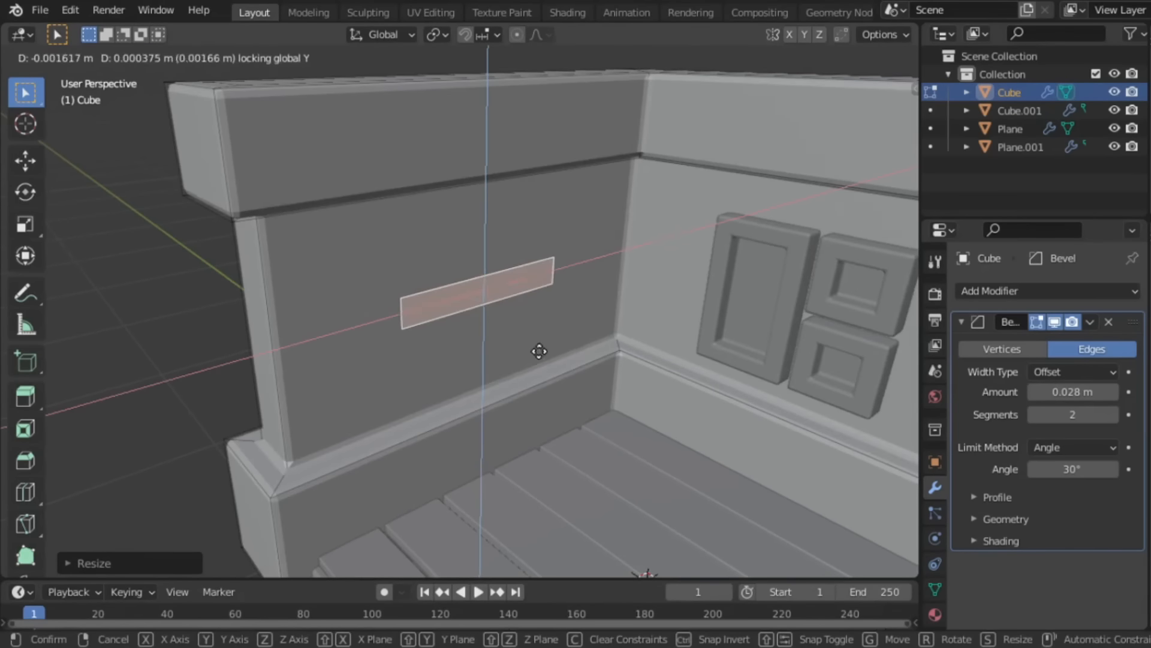
{"action": "right_click", "coordinate": [493, 325]}
Step: Extrude the strip about 0.24 m into the room as a shelf and separate the shelf into its own object
{"action": "middle_click_drag", "start_coordinate": [493, 325], "coordinate": [484, 303]}
{"action": "key", "text": "e"}
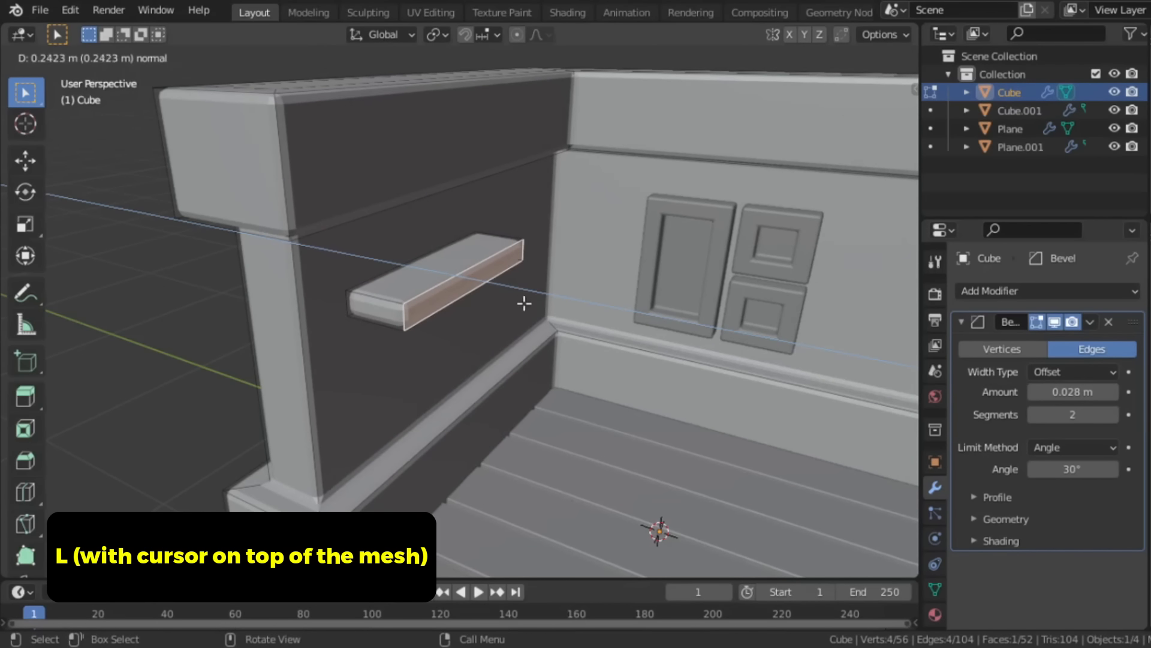
{"action": "left_click", "coordinate": [524, 304]}
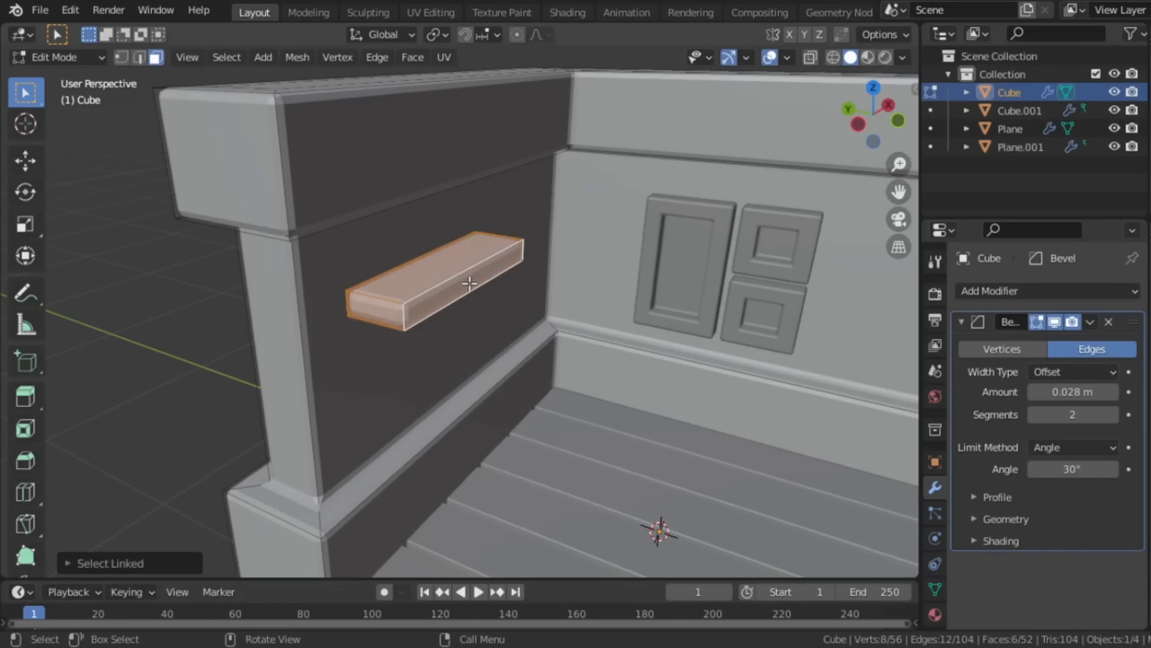
{"action": "key", "text": "p"}
{"action": "left_click", "coordinate": [469, 281]}
{"action": "key", "text": "Tab"}
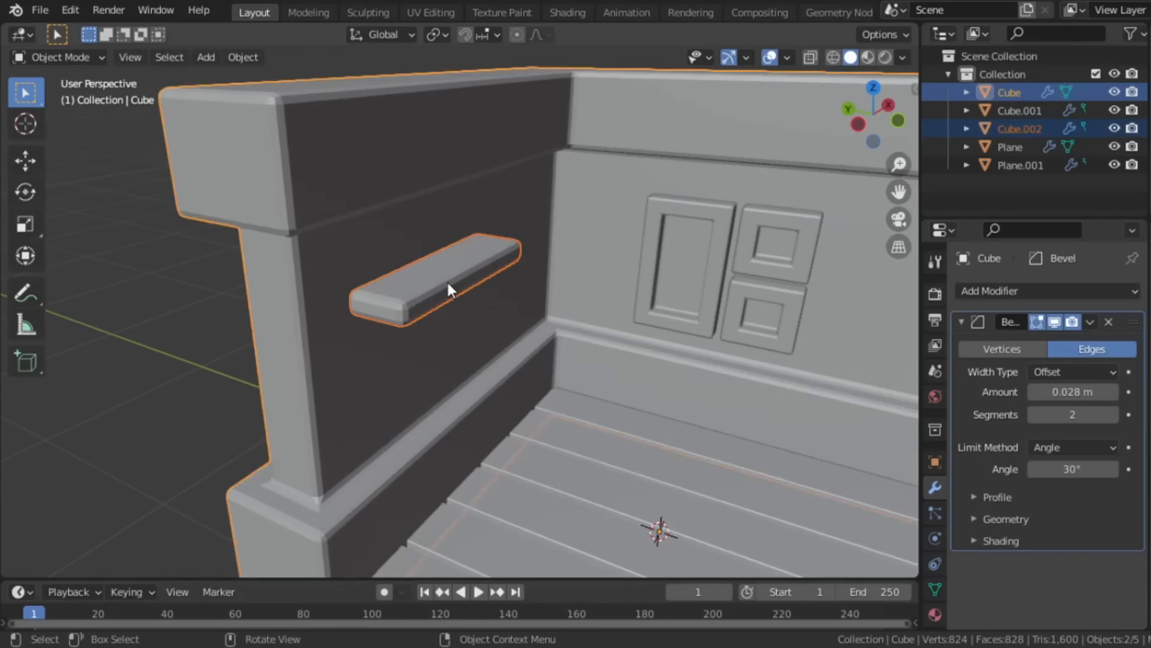
Step: Set the shelf's bevel amount to 0.014 m and move the shelf along Y back against the wall
{"action": "left_click", "coordinate": [448, 282]}
{"action": "scroll", "coordinate": [448, 283], "scroll_direction": "up", "scroll_amount": 3}
{"action": "left_click_drag", "start_coordinate": [1102, 392], "coordinate": [1056, 392]}
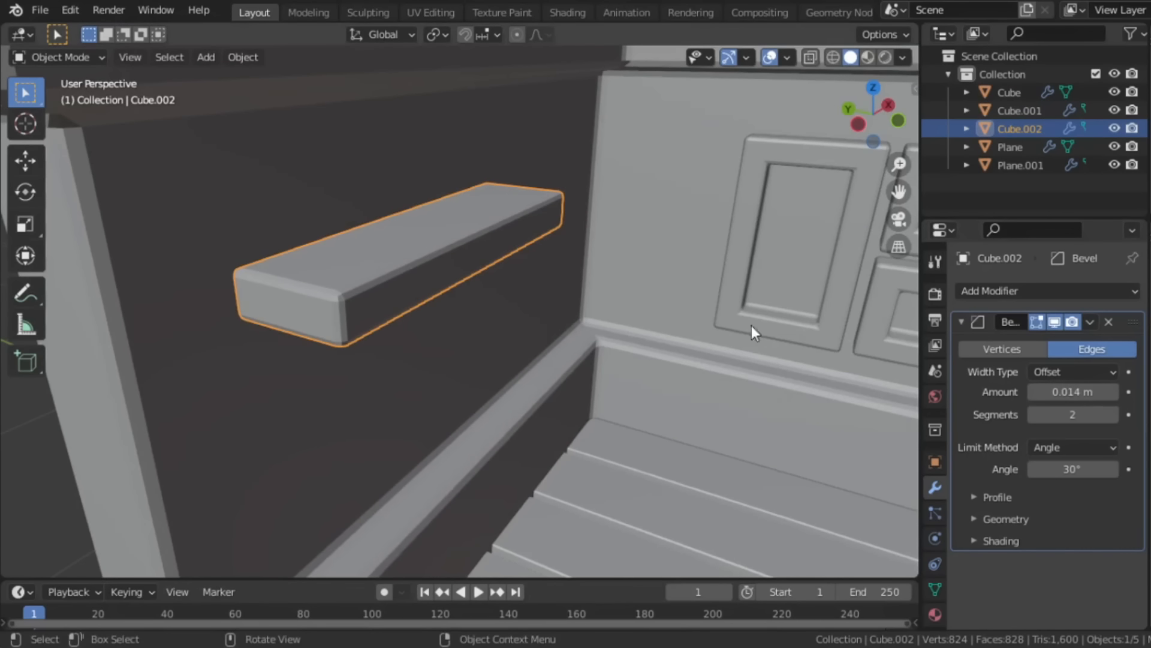
{"action": "key", "text": "g"}
{"action": "key", "text": "y"}
{"action": "left_click", "coordinate": [551, 273]}
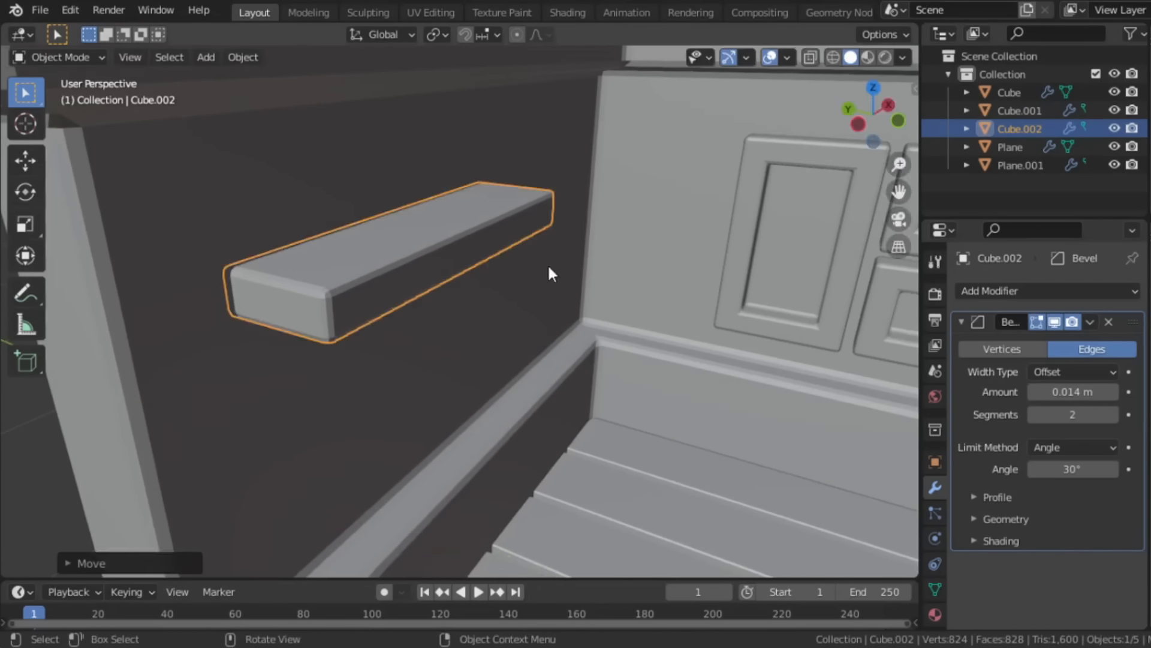
Step: Add a plane and raise it along Z to sit slightly above the floor planks
{"action": "scroll", "coordinate": [545, 282], "scroll_direction": "down", "scroll_amount": 8}
{"action": "middle_click_drag", "start_coordinate": [541, 290], "coordinate": [602, 347]}
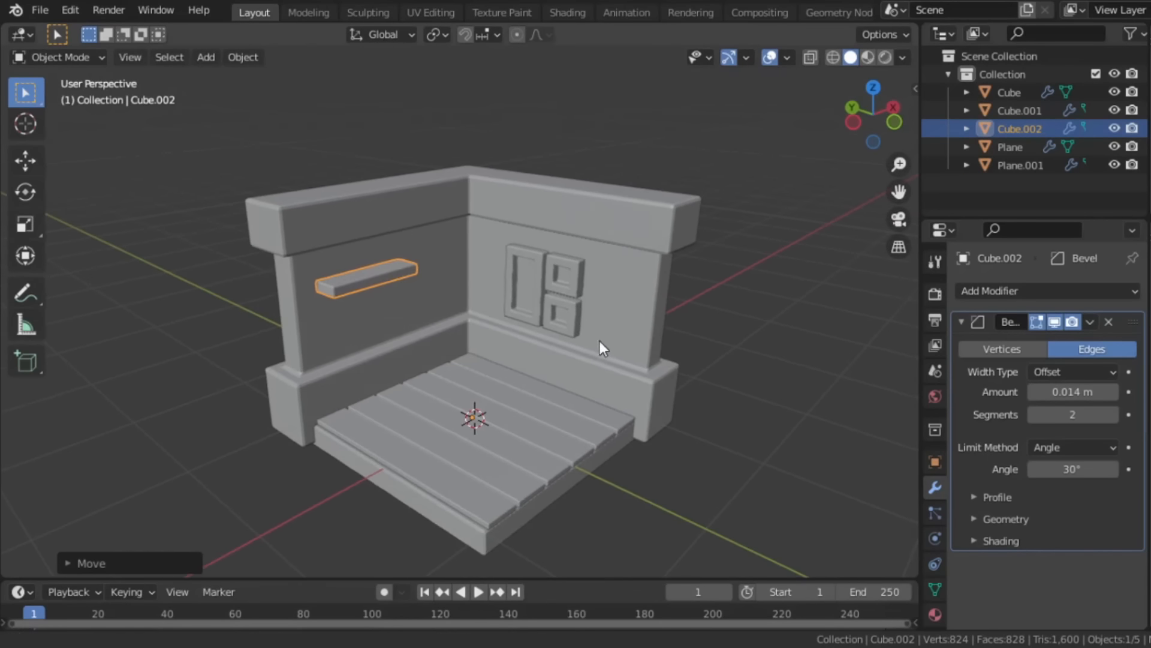
{"action": "key", "text": "shift+a"}
{"action": "mouse_move", "coordinate": [420, 275]}
{"action": "left_click", "coordinate": [558, 275]}
{"action": "key", "text": "g"}
{"action": "key", "text": "z"}
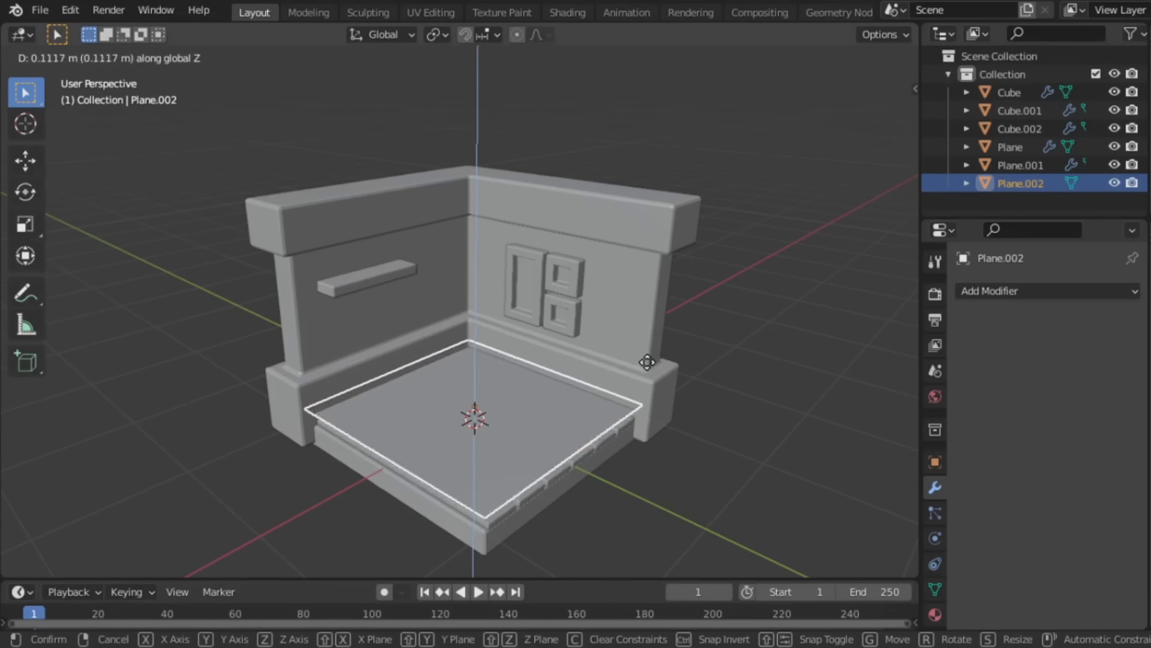
{"action": "left_click", "coordinate": [643, 360]}
Step: Scale the new plane's mesh down uniformly and narrow it further along X
{"action": "key", "text": "s"}
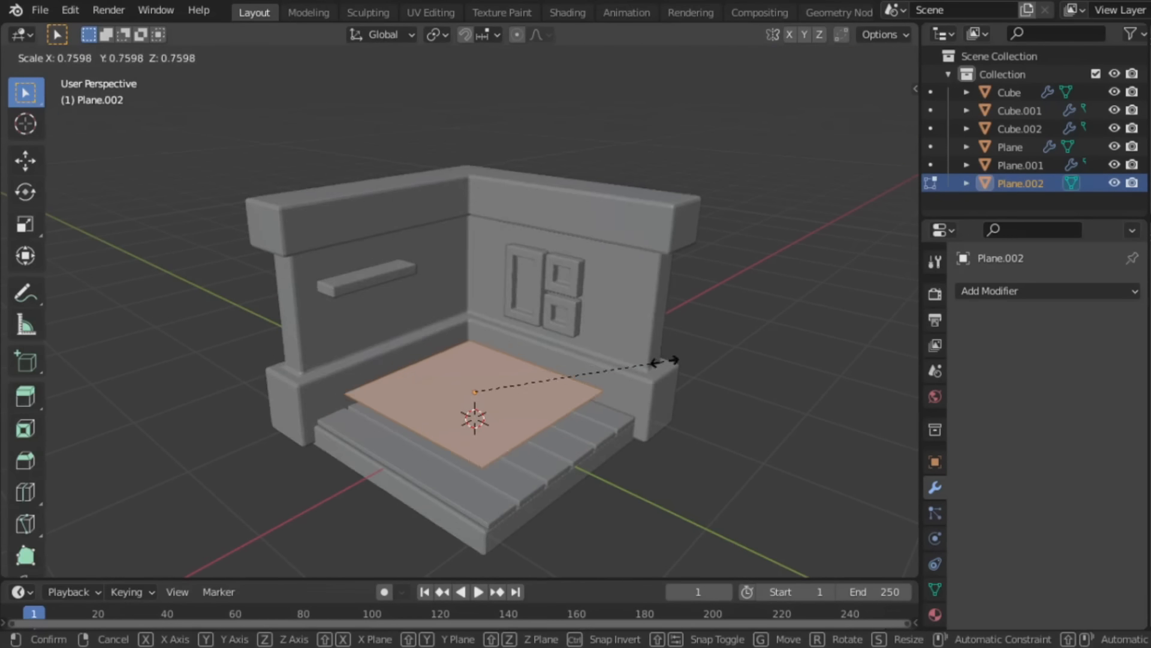
{"action": "left_click", "coordinate": [633, 349]}
{"action": "key", "text": "Tab"}
{"action": "middle_click_drag", "start_coordinate": [630, 354], "coordinate": [609, 429]}
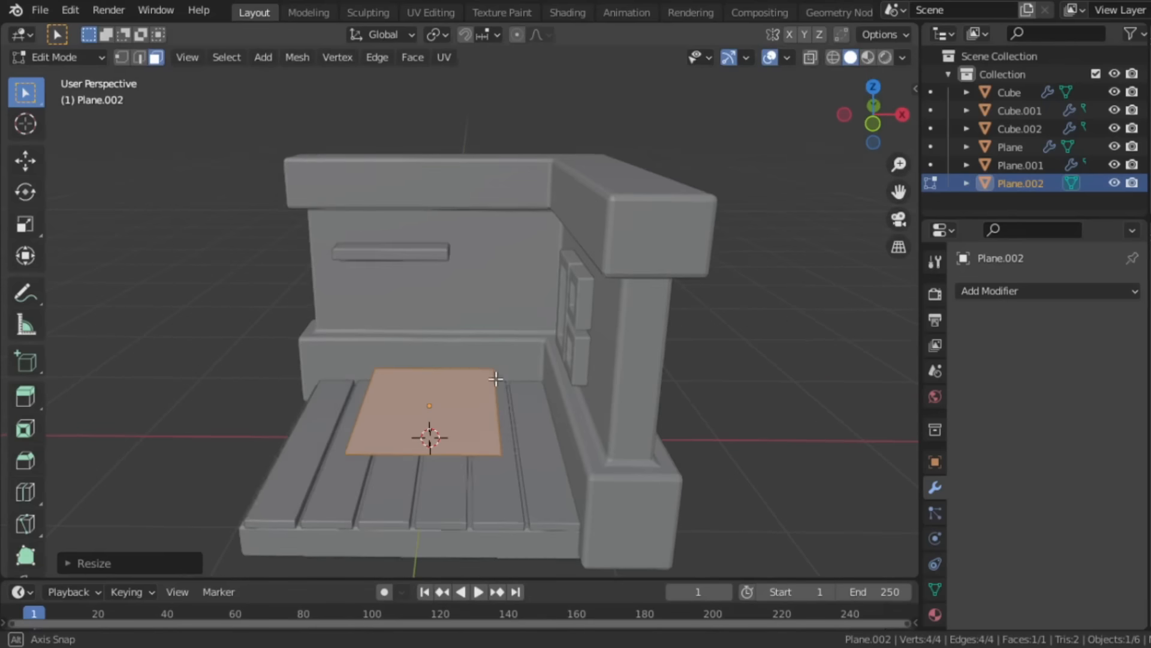
{"action": "key", "text": "s"}
{"action": "key", "text": "x"}
{"action": "left_click", "coordinate": [570, 421]}
{"action": "key", "text": "Tab"}
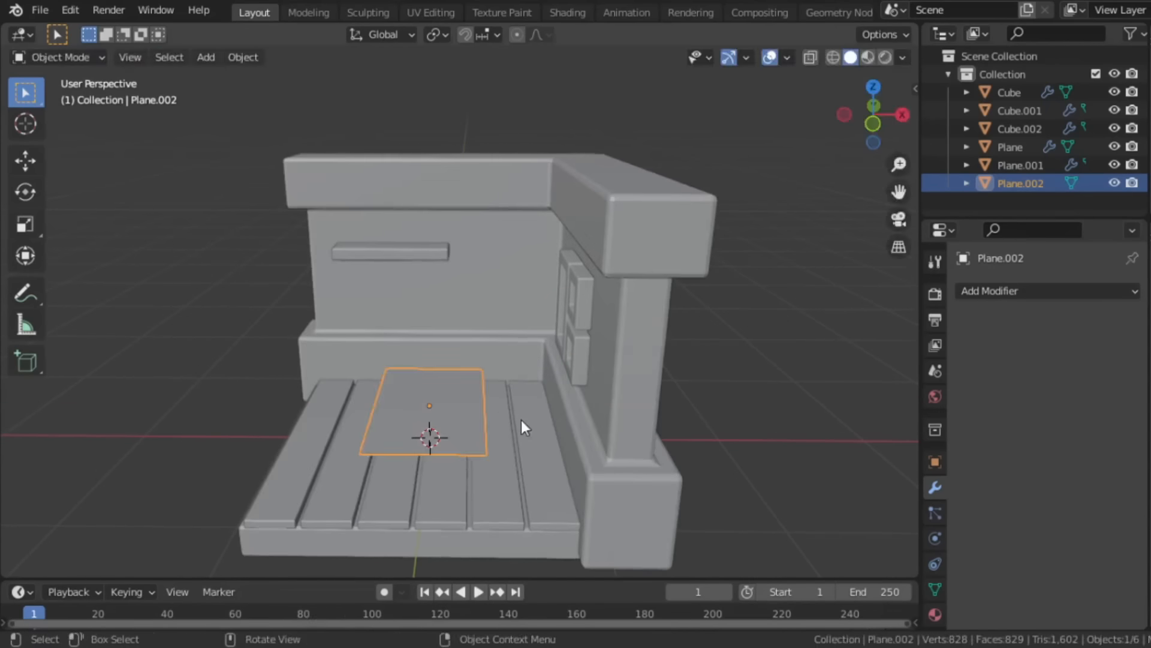
Step: Move the plane along X toward the framed wall and extrude its face downward to form a slab
{"action": "key", "text": "g"}
{"action": "key", "text": "x"}
{"action": "left_click", "coordinate": [542, 422]}
{"action": "middle_click_drag", "start_coordinate": [543, 421], "coordinate": [593, 429]}
{"action": "key", "text": "Tab"}
{"action": "key", "text": "e"}
{"action": "left_click", "coordinate": [604, 458]}
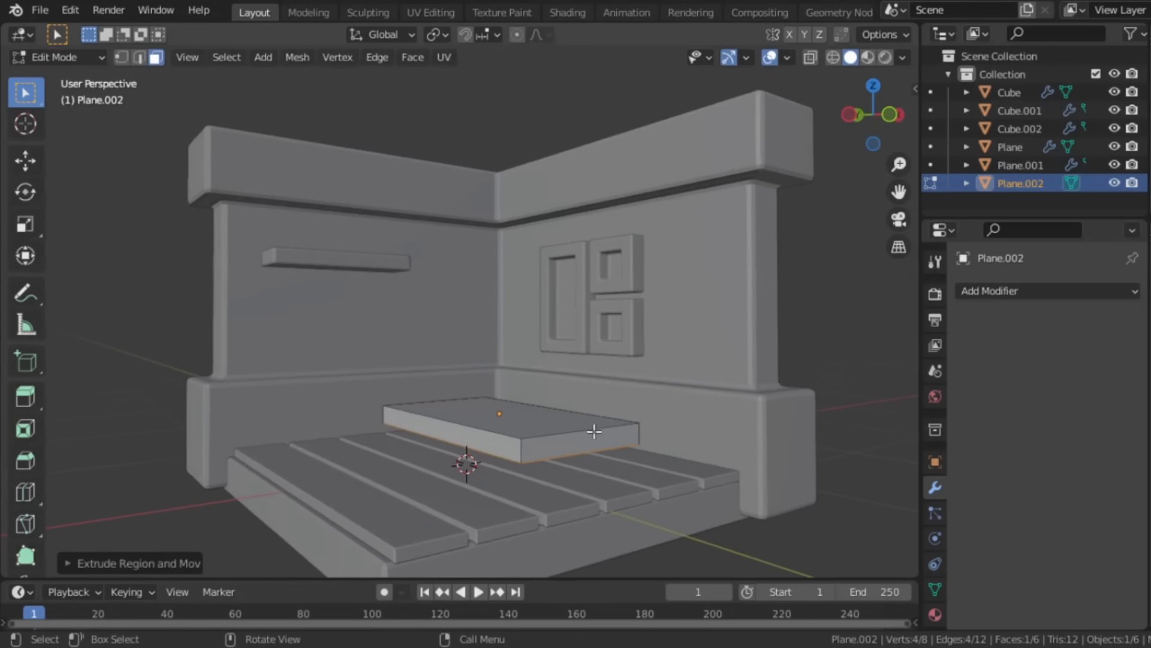
Step: Add a Bevel modifier to the slab with an amount of 0.015 m and 2 segments
{"action": "key", "text": "Tab"}
{"action": "left_click", "coordinate": [993, 291]}
{"action": "left_click", "coordinate": [817, 359]}
{"action": "scroll", "coordinate": [811, 360], "scroll_direction": "up", "scroll_amount": 2}
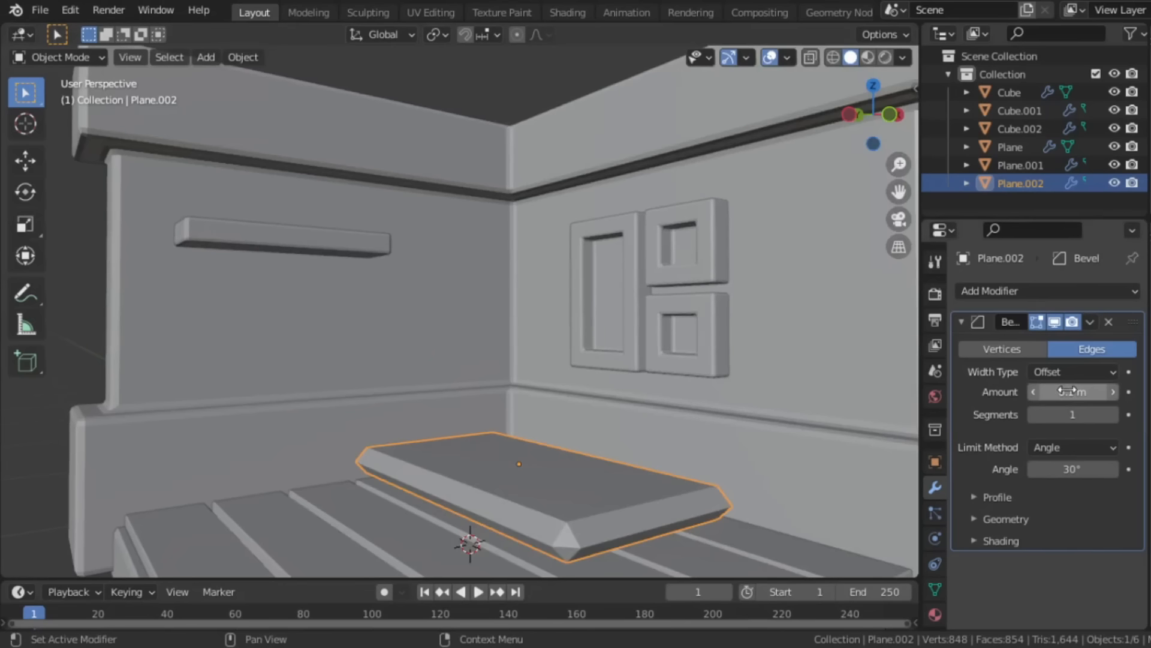
{"action": "left_click_drag", "start_coordinate": [1073, 392], "coordinate": [1047, 392]}
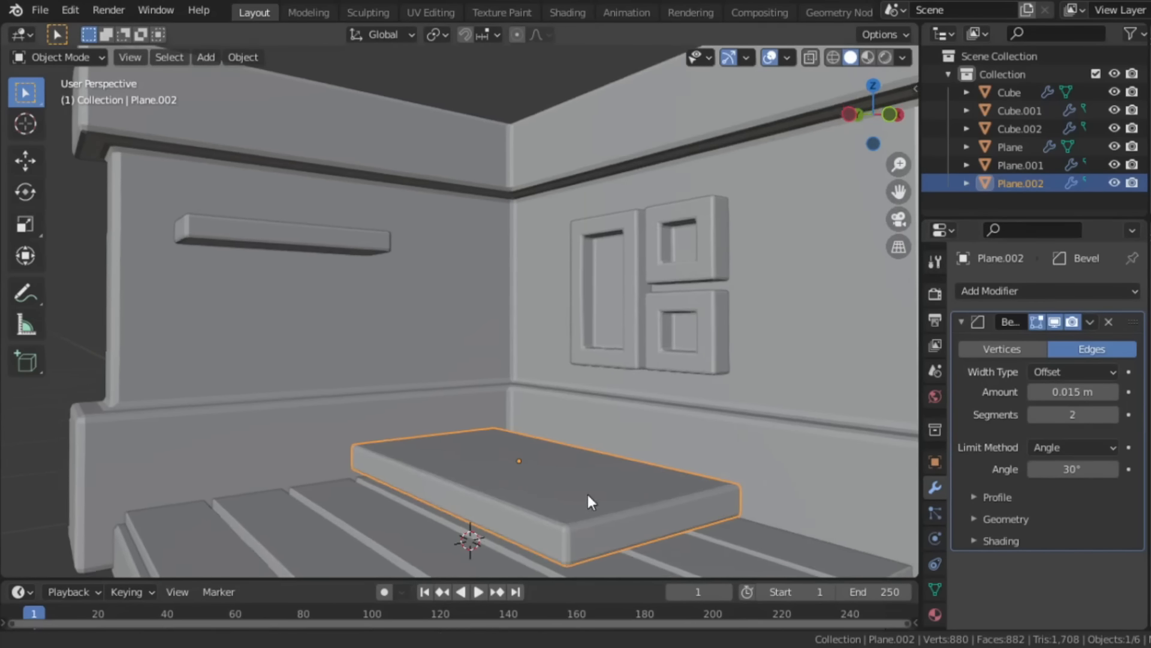
Step: Duplicate the slab upward along Z and scale the copy's mesh along Y into a narrow bar
{"action": "middle_click_drag", "start_coordinate": [588, 494], "coordinate": [585, 441]}
{"action": "key", "text": "shift+d"}
{"action": "key", "text": "z"}
{"action": "left_click", "coordinate": [568, 442]}
{"action": "key", "text": "Tab"}
{"action": "key", "text": "a"}
{"action": "key", "text": "s"}
{"action": "key", "text": "y"}
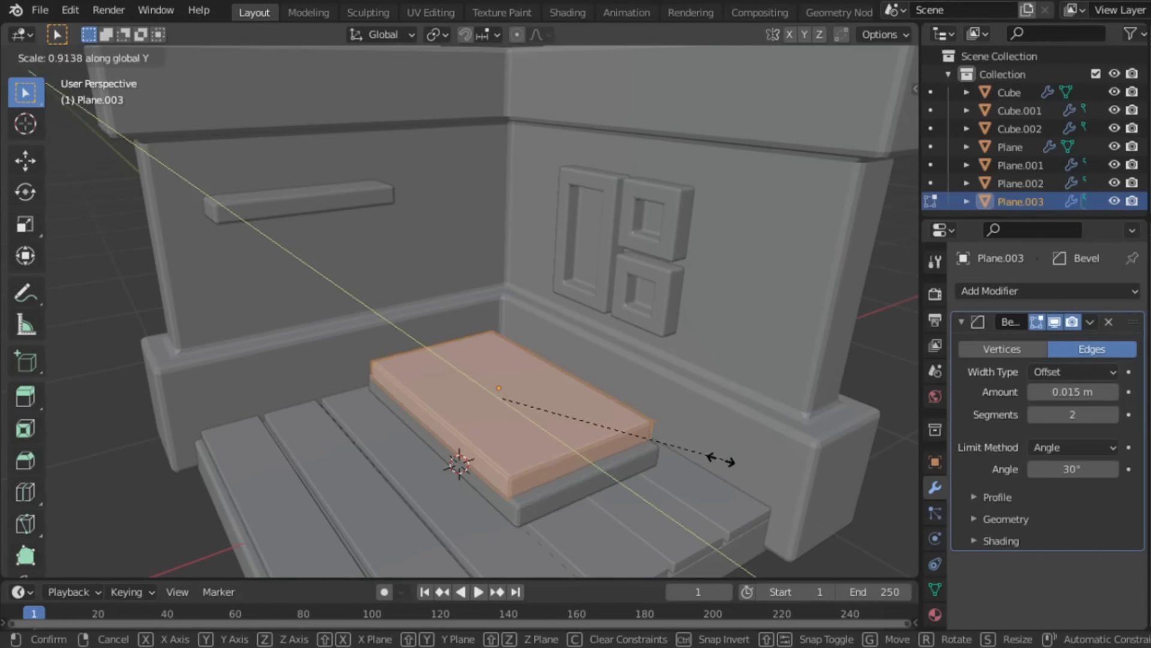
{"action": "left_click", "coordinate": [517, 396]}
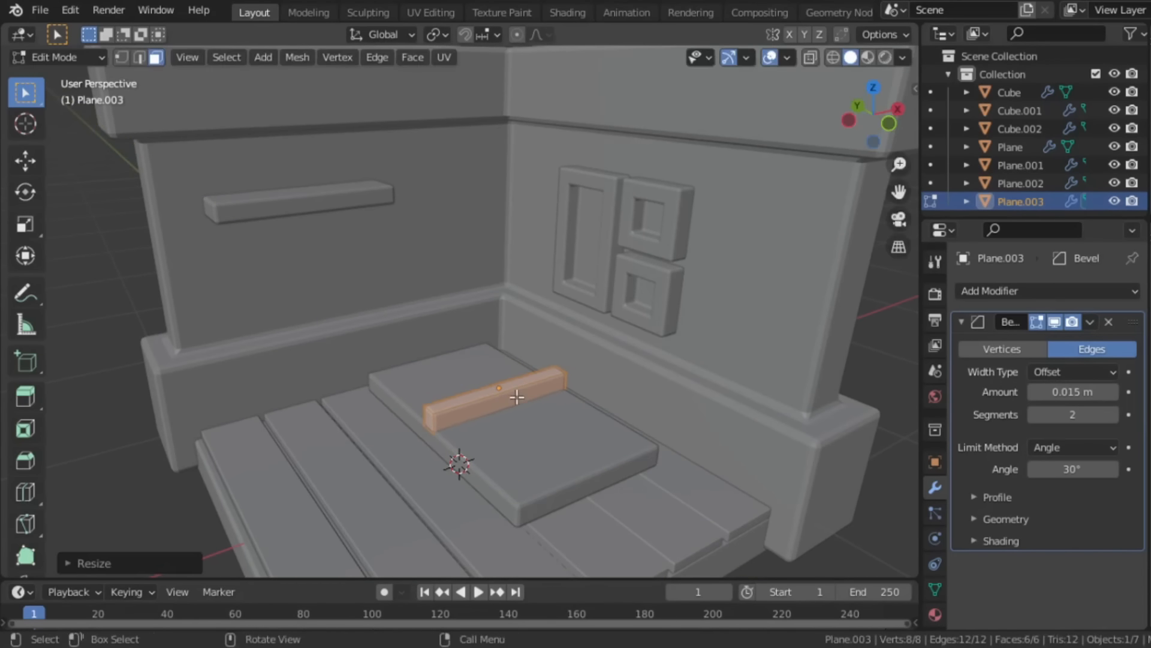
Step: Move the narrow bar about 0.57 m toward -Y, to the front end of the slab
{"action": "key", "text": "g"}
{"action": "key", "text": "y"}
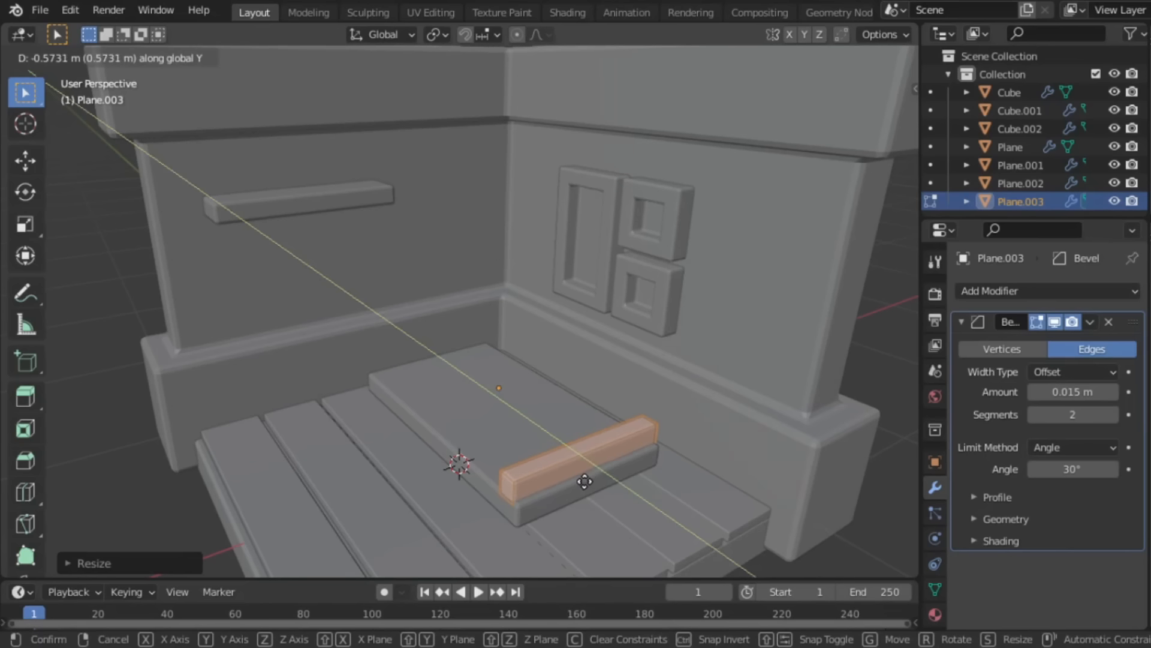
{"action": "left_click", "coordinate": [585, 479]}
Step: In front view with X-ray and vertex selection on, add five evenly spaced vertical loop cuts across the bar
{"action": "middle_click_drag", "start_coordinate": [585, 480], "coordinate": [597, 337]}
{"action": "left_click", "coordinate": [484, 368]}
{"action": "key", "text": "1"}
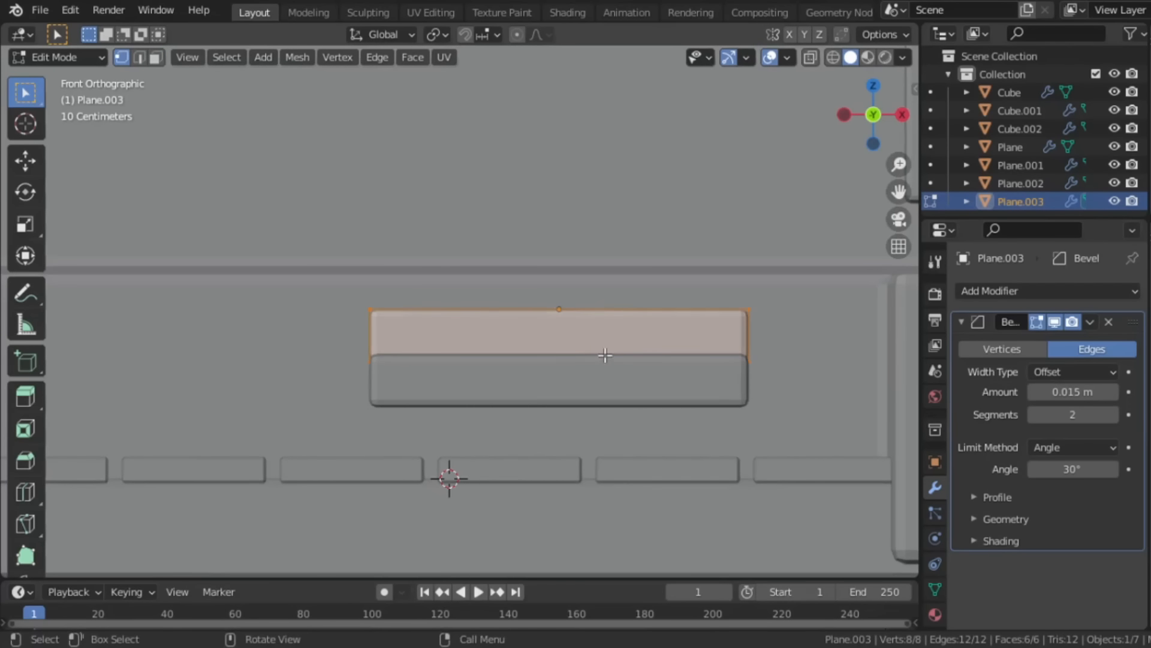
{"action": "key", "text": "alt+z"}
{"action": "scroll", "coordinate": [609, 359], "scroll_direction": "up", "scroll_amount": 2}
{"action": "key", "text": "ctrl+r"}
{"action": "scroll", "coordinate": [511, 340], "scroll_direction": "up", "scroll_amount": 1}
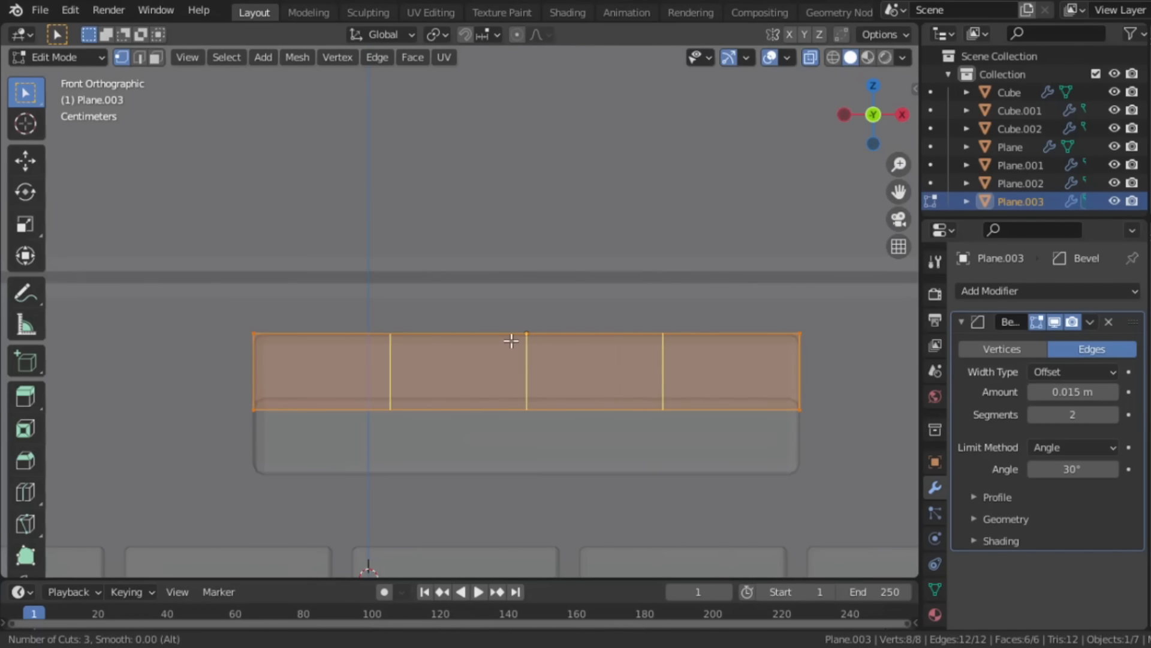
{"action": "left_click", "coordinate": [511, 341]}
{"action": "right_click", "coordinate": [511, 340]}
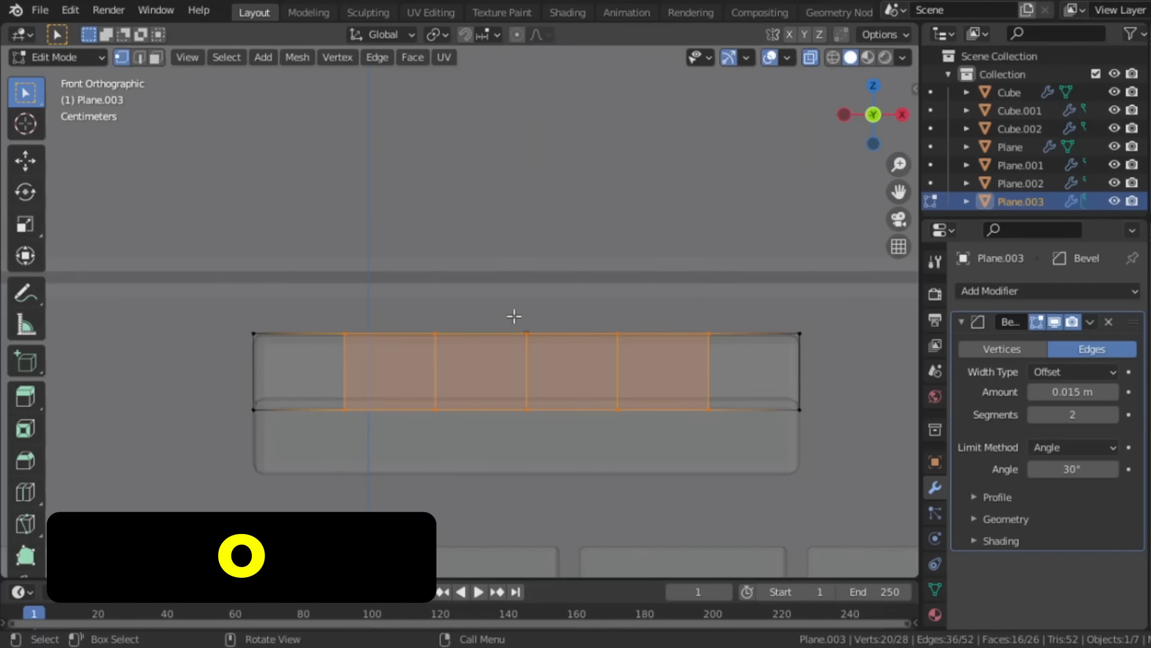
Step: Raise the bar's middle edge loop along Z with smooth proportional editing so the bar forms an arch
{"action": "left_click_drag", "start_coordinate": [506, 302], "coordinate": [550, 364]}
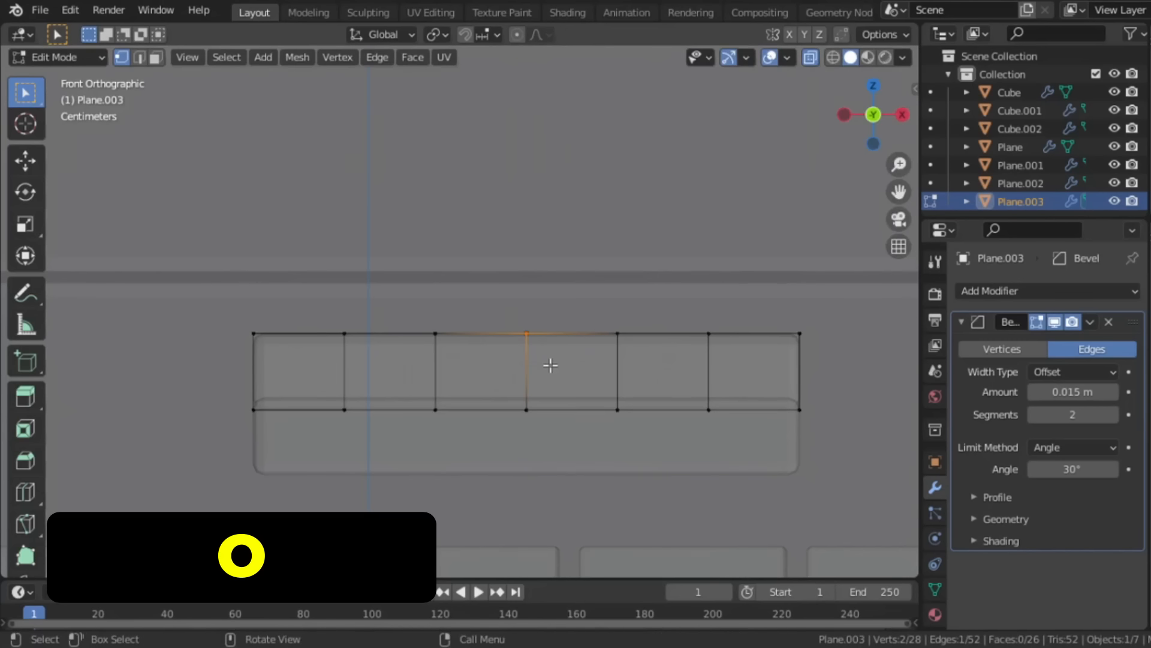
{"action": "key", "text": "o"}
{"action": "key", "text": "g"}
{"action": "key", "text": "z"}
{"action": "scroll", "coordinate": [550, 348], "scroll_direction": "up", "scroll_amount": 7}
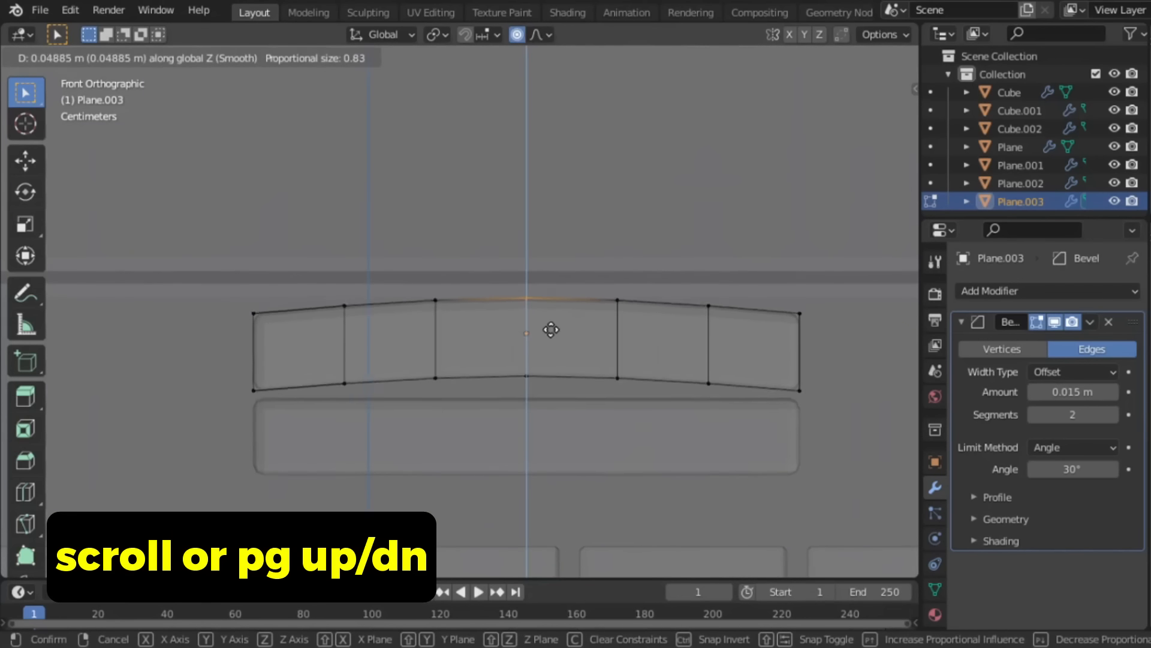
{"action": "left_click", "coordinate": [550, 260]}
{"action": "key", "text": "o"}
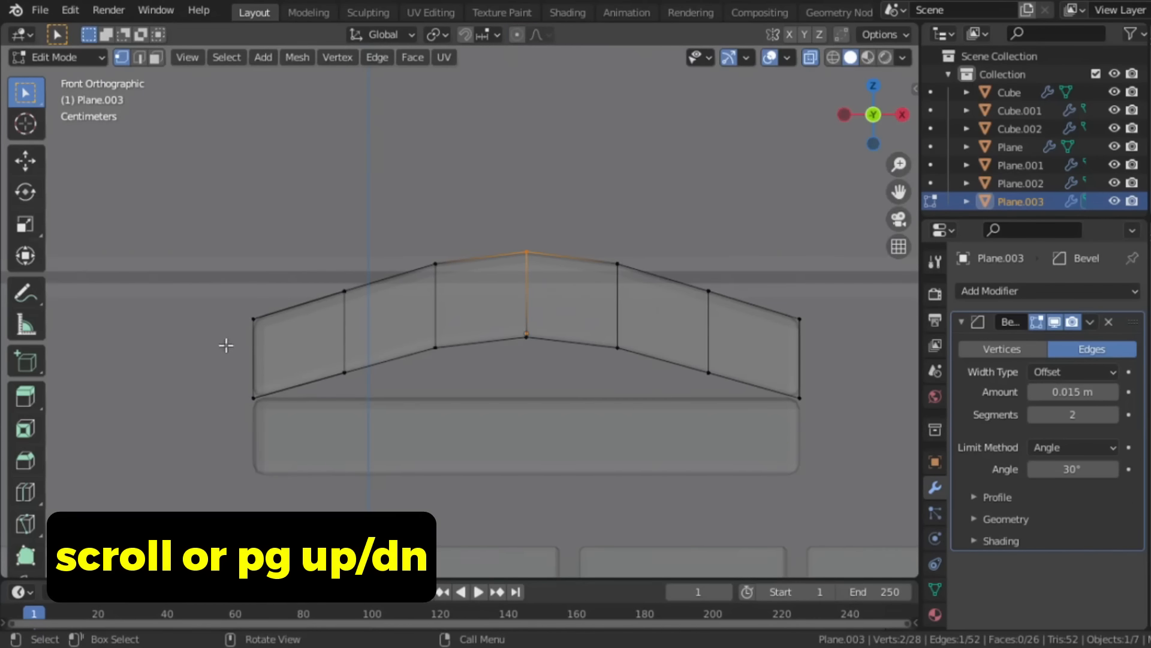
Step: Flatten the arched bar's bottom vertices with a Z scale of 0 and lower them about 0.044 m onto the slab
{"action": "left_click_drag", "start_coordinate": [442, 352], "coordinate": [442, 351]}
{"action": "key", "text": "ctrl+z"}
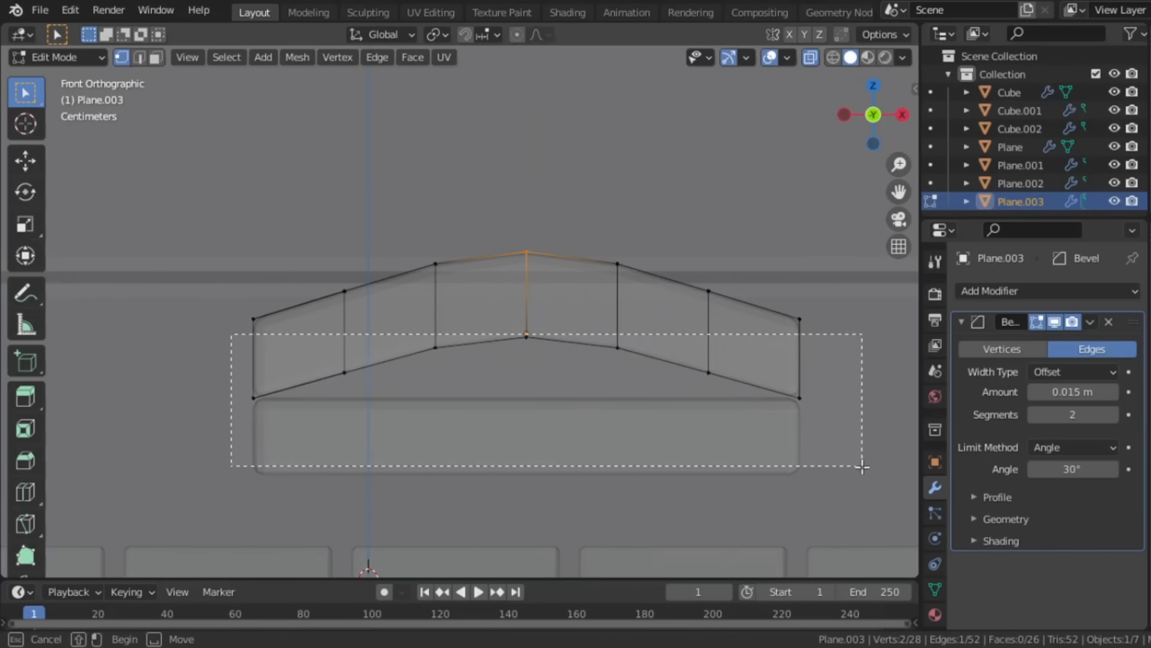
{"action": "left_click_drag", "start_coordinate": [863, 467], "coordinate": [862, 466]}
{"action": "key", "text": "s"}
{"action": "key", "text": "z"}
{"action": "key", "text": "0"}
{"action": "key", "text": "Return"}
{"action": "key", "text": "g"}
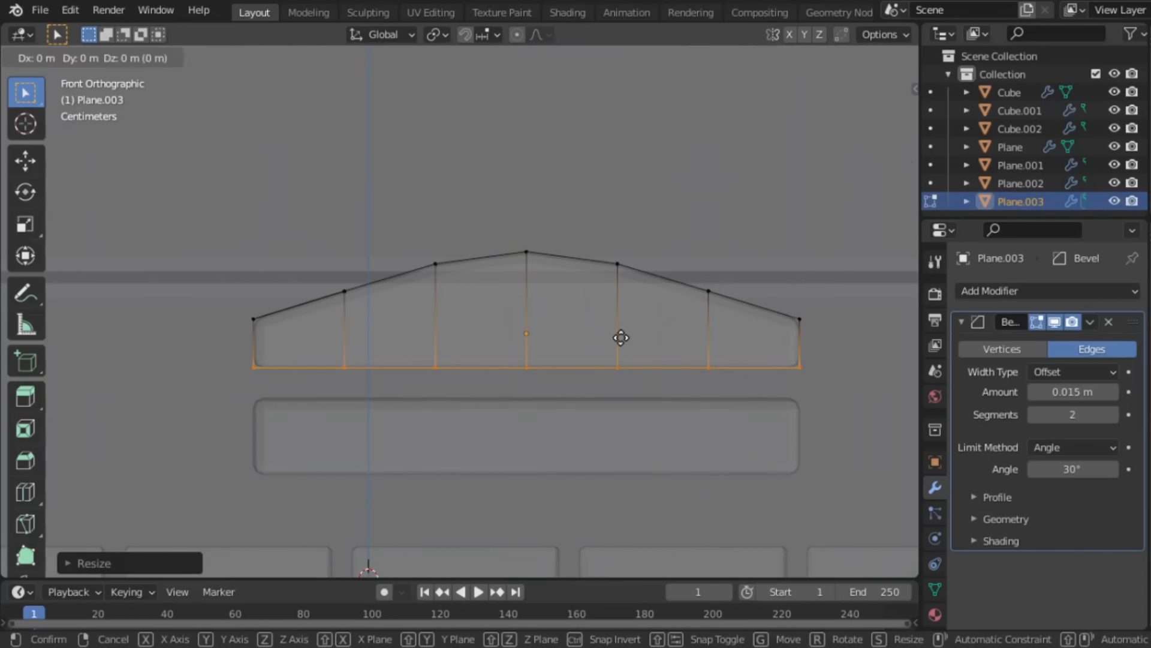
{"action": "key", "text": "z"}
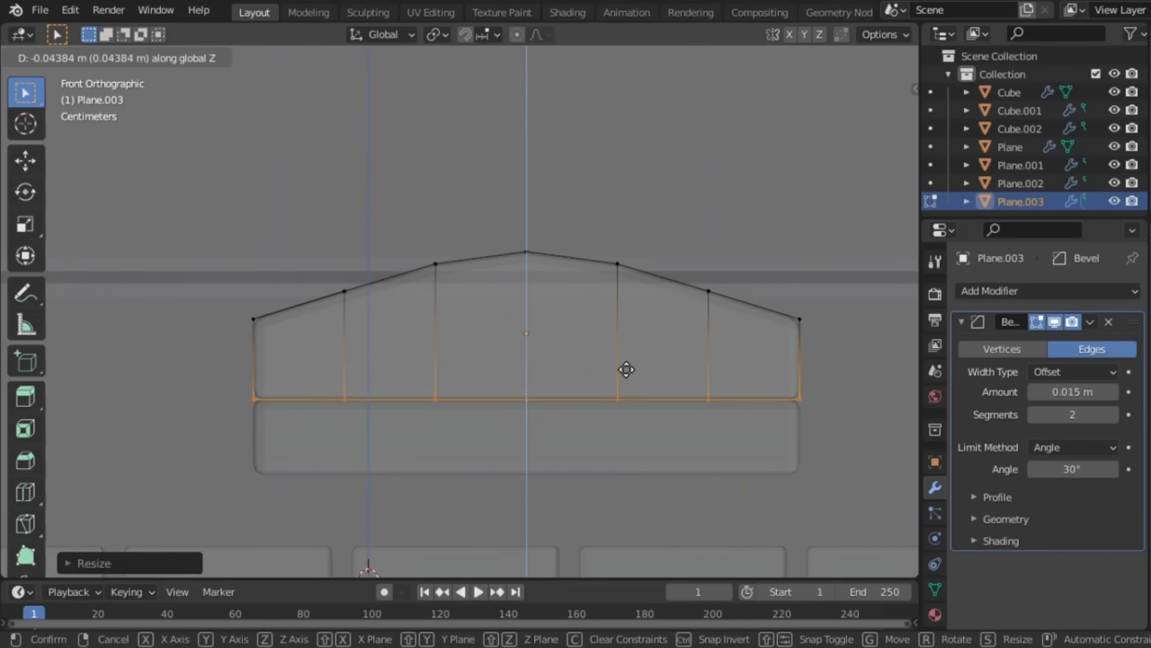
{"action": "left_click", "coordinate": [627, 370]}
Step: Duplicate the board's arched top faces in place, widen them along Y, and extrude them about 0.07 m into a thick cap rail
{"action": "left_click_drag", "start_coordinate": [182, 174], "coordinate": [802, 351]}
{"action": "key", "text": "shift+d"}
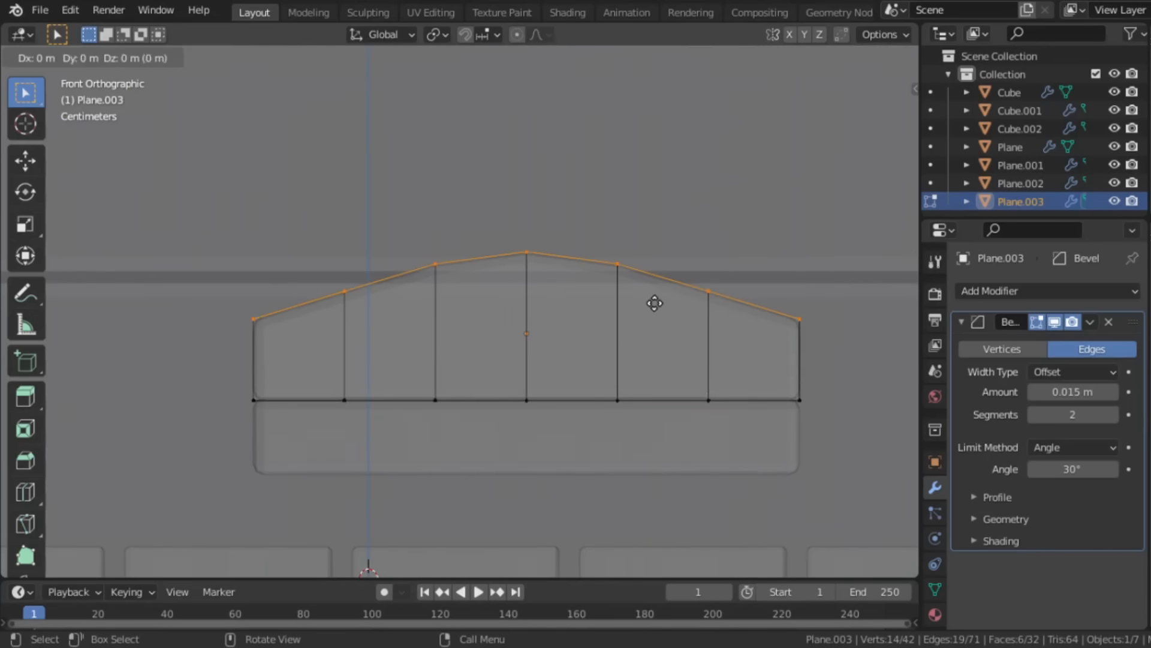
{"action": "right_click", "coordinate": [658, 304]}
{"action": "middle_click_drag", "start_coordinate": [656, 305], "coordinate": [699, 411]}
{"action": "key", "text": "s"}
{"action": "key", "text": "y"}
{"action": "left_click", "coordinate": [708, 418]}
{"action": "key", "text": "e"}
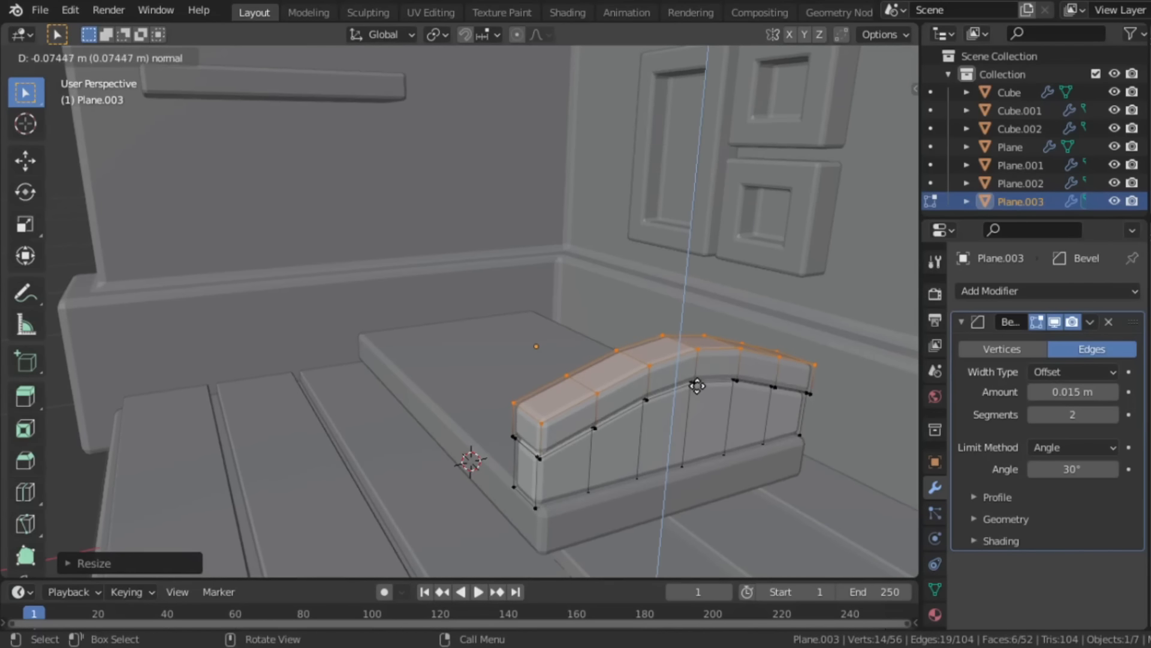
{"action": "left_click", "coordinate": [695, 385]}
Step: Shade the arched end board smooth and set its Bevel amount to 0.007 m
{"action": "key", "text": "Tab"}
{"action": "right_click", "coordinate": [682, 361]}
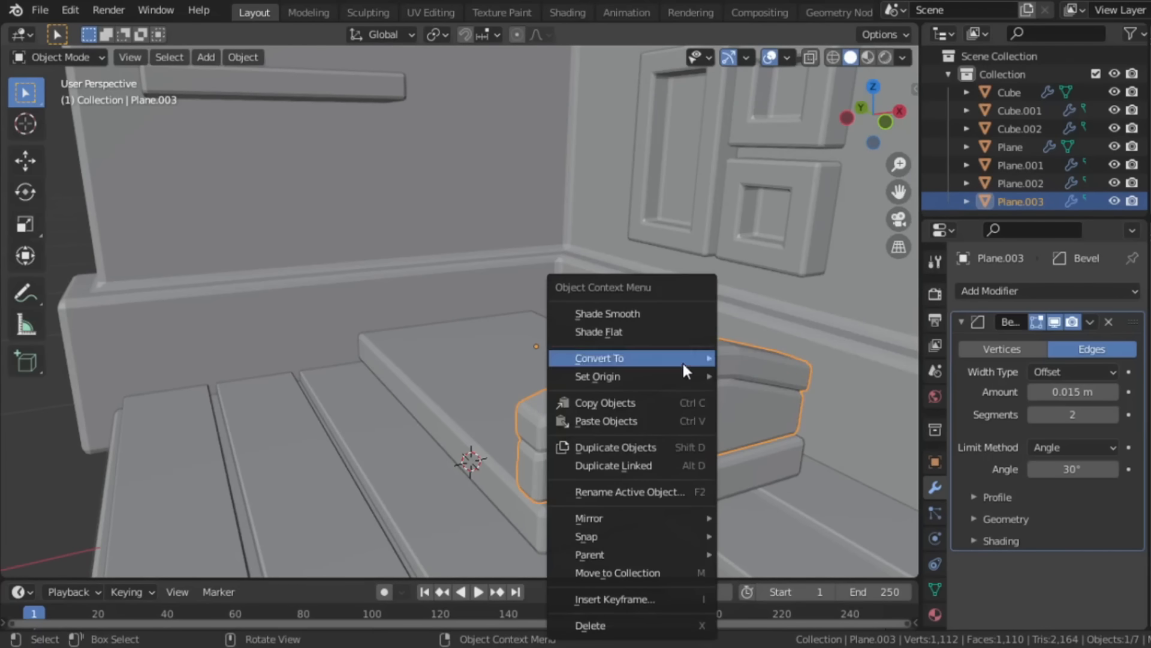
{"action": "left_click", "coordinate": [660, 314]}
{"action": "scroll", "coordinate": [683, 396], "scroll_direction": "up", "scroll_amount": 5}
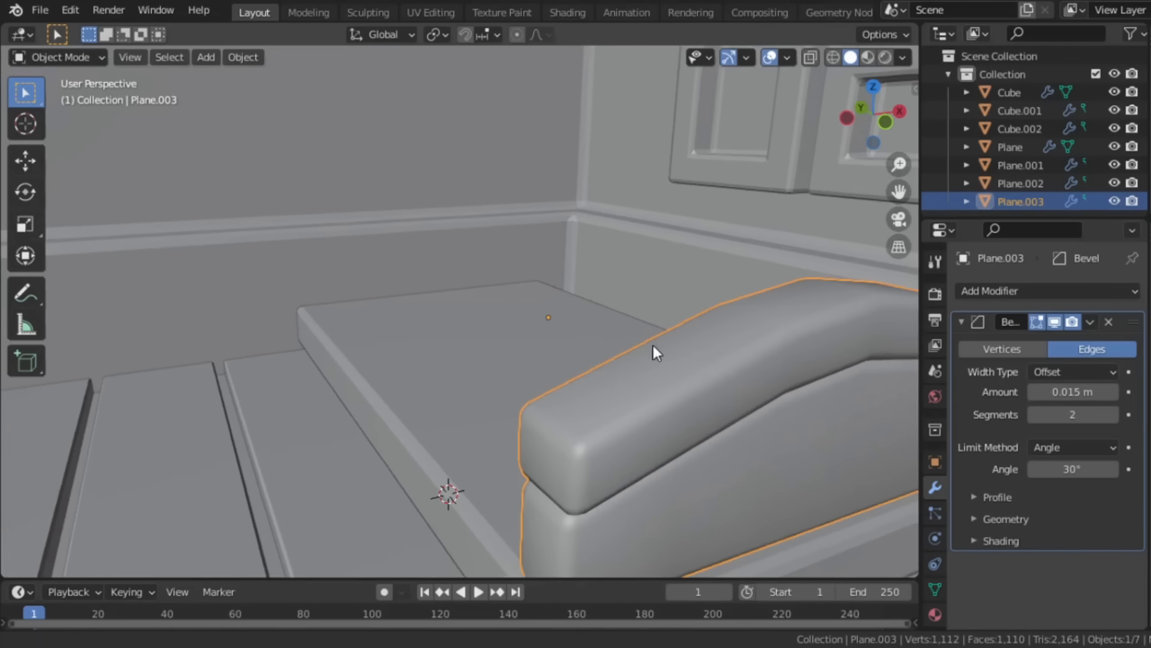
{"action": "left_click_drag", "start_coordinate": [1072, 391], "coordinate": [1043, 391]}
{"action": "scroll", "coordinate": [800, 379], "scroll_direction": "down", "scroll_amount": 4}
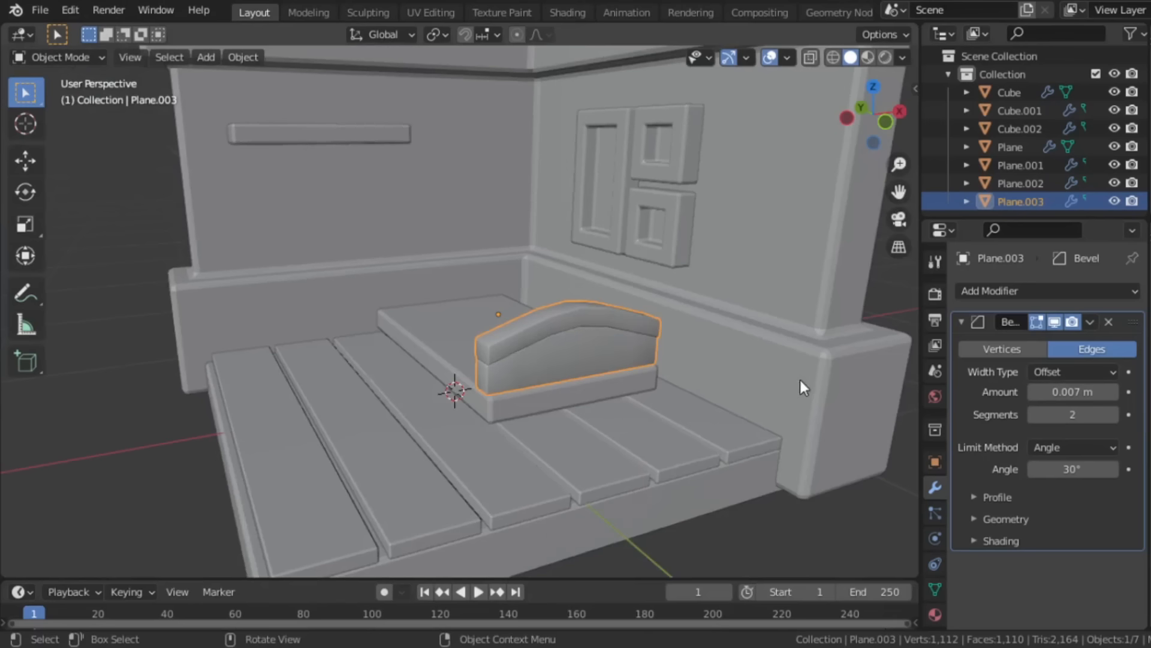
Step: Add a Mirror modifier to the end board, using only the Y axis, to repeat it at the slab's other end
{"action": "middle_click_drag", "start_coordinate": [671, 370], "coordinate": [682, 373]}
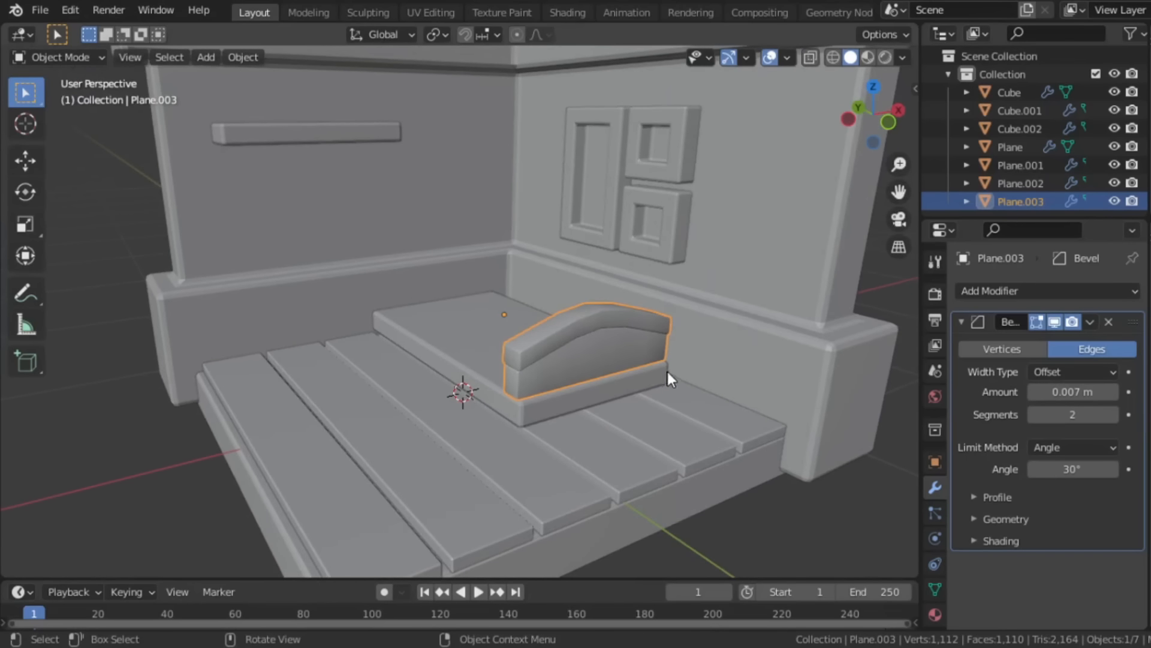
{"action": "left_click", "coordinate": [961, 320]}
{"action": "left_click", "coordinate": [973, 292]}
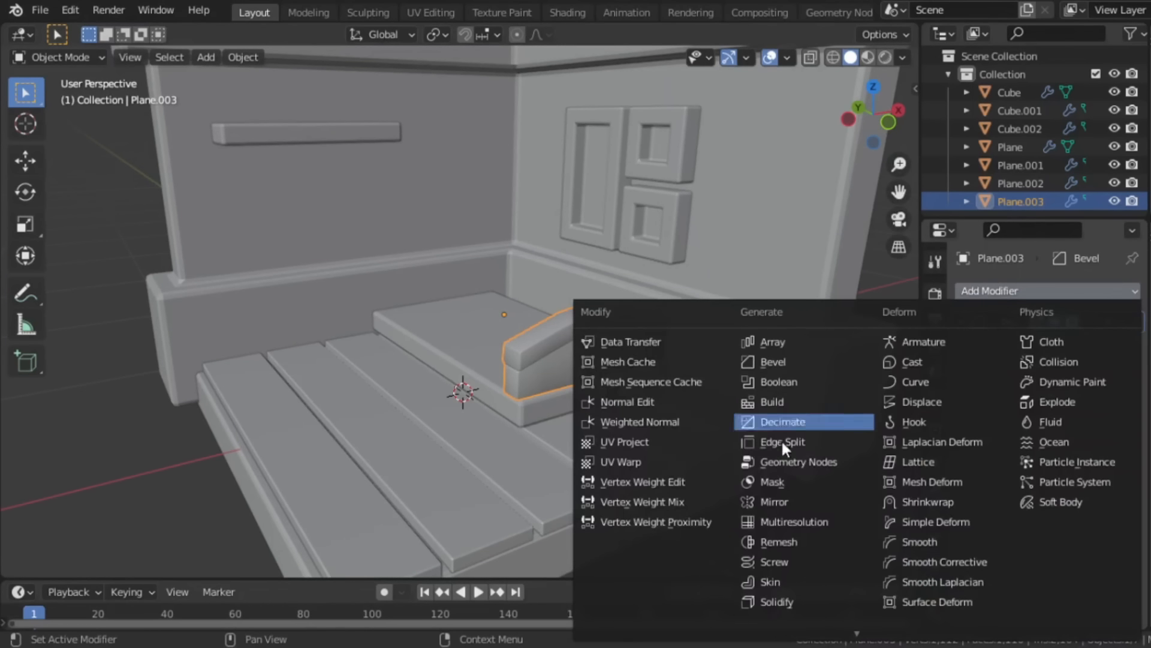
{"action": "left_click", "coordinate": [780, 499]}
{"action": "left_click", "coordinate": [1071, 373]}
{"action": "left_click", "coordinate": [1043, 372]}
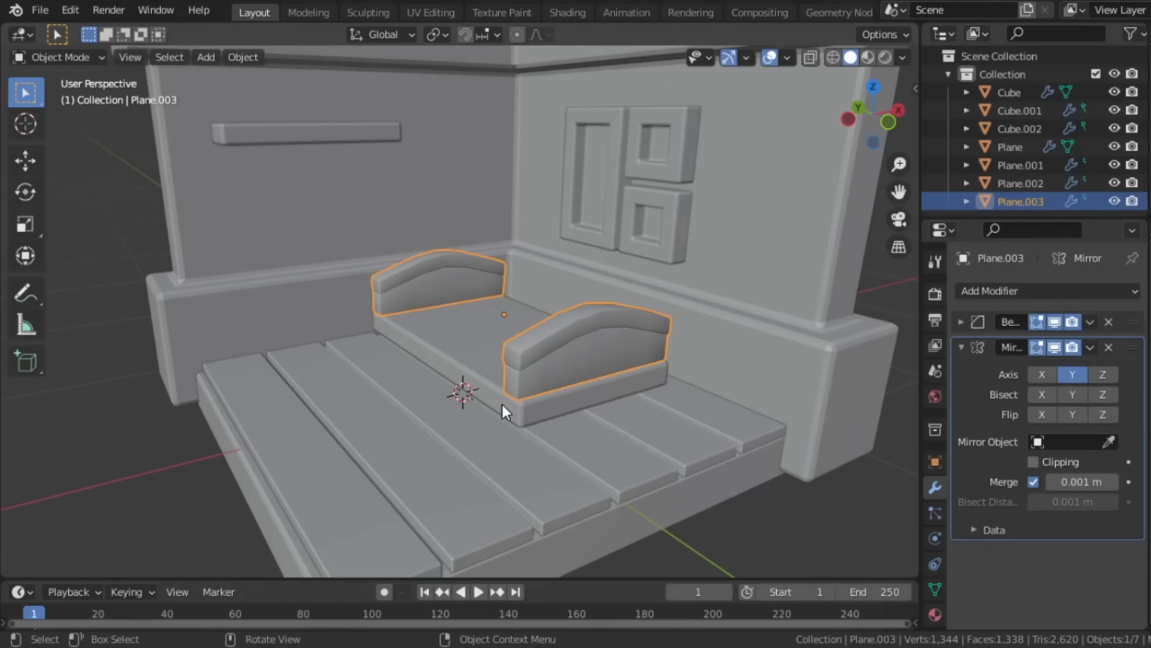
Step: In top view, place the 3D cursor beside the front board's -X end and add a plane there scaled to about 0.13
{"action": "key", "text": "grave"}
{"action": "left_click", "coordinate": [501, 299]}
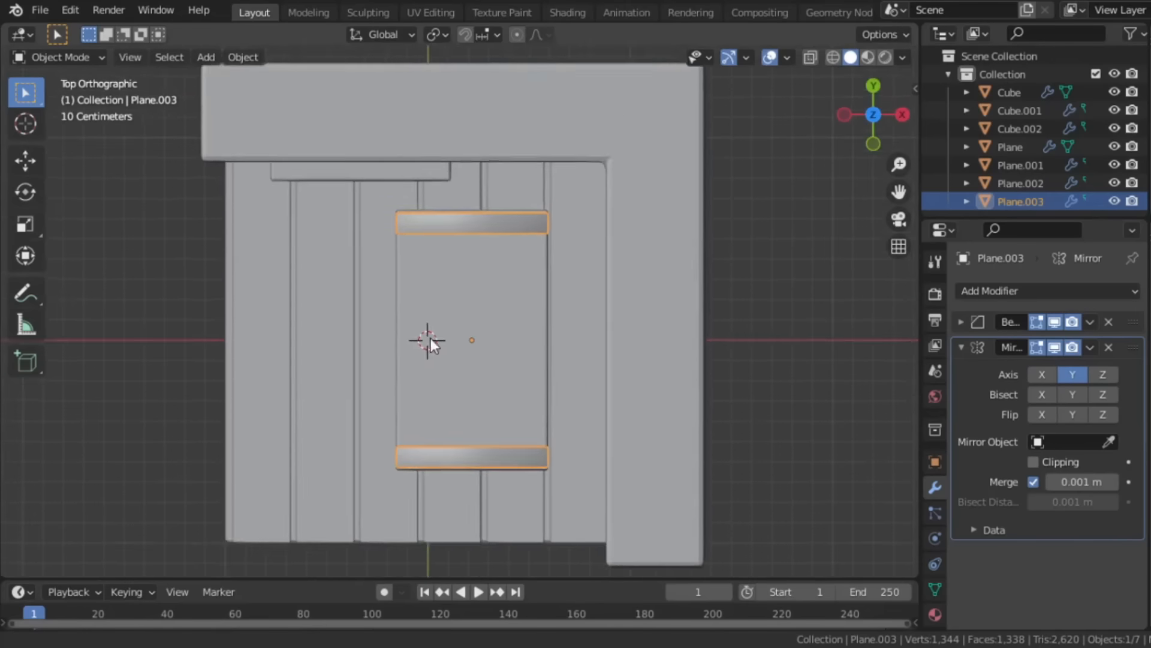
{"action": "scroll", "coordinate": [524, 300], "scroll_direction": "up", "scroll_amount": 3}
{"action": "right_click", "coordinate": [530, 286], "text": "shift"}
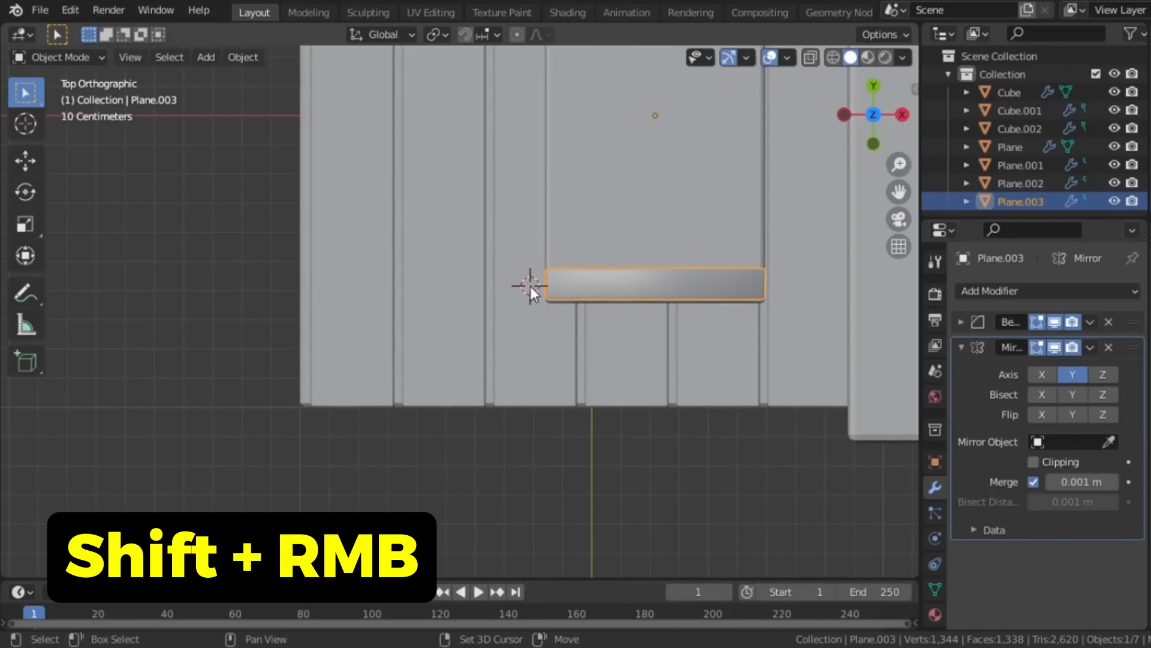
{"action": "key", "text": "shift+a"}
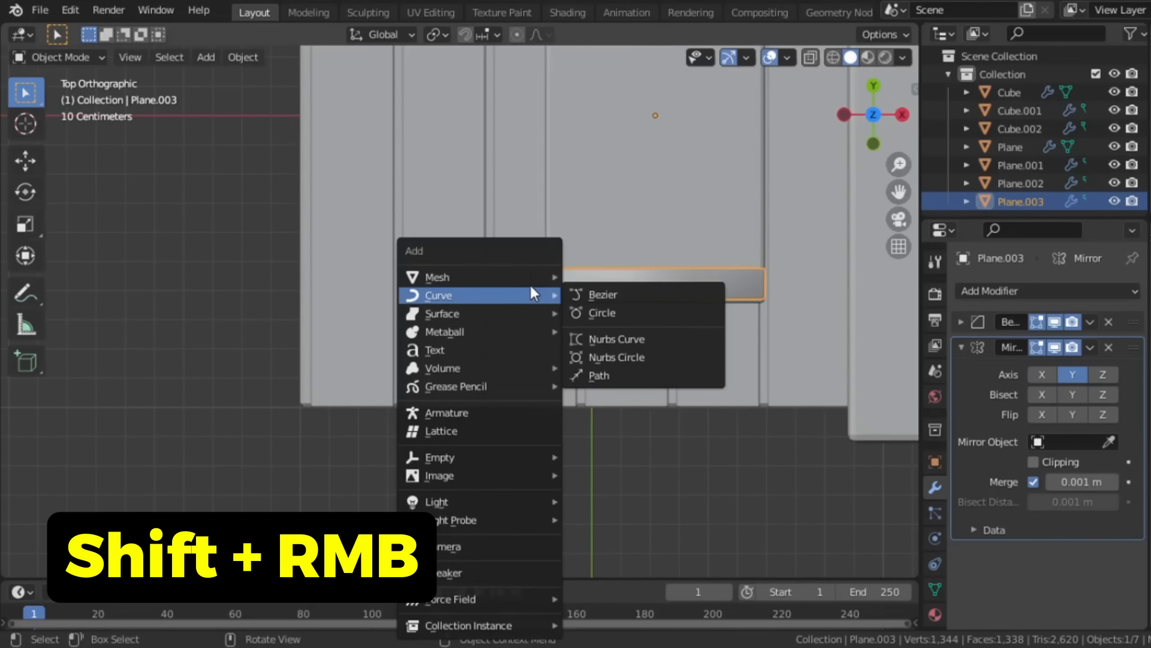
{"action": "mouse_move", "coordinate": [540, 277]}
{"action": "left_click", "coordinate": [587, 275]}
{"action": "key", "text": "Tab"}
{"action": "key", "text": "s"}
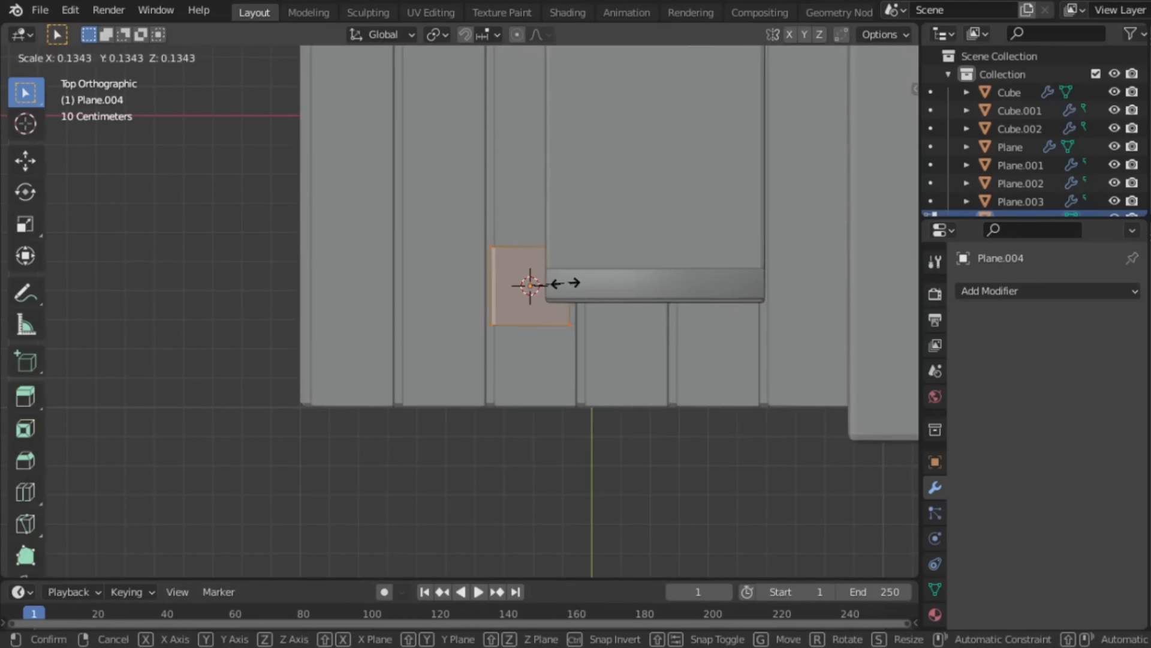
{"action": "left_click", "coordinate": [553, 282]}
Step: Extrude the small plane upward into a post slightly taller than the adjoining end of the arched board
{"action": "middle_click_drag", "start_coordinate": [552, 283], "coordinate": [611, 395]}
{"action": "key", "text": "e"}
{"action": "left_click", "coordinate": [590, 223]}
{"action": "middle_click_drag", "start_coordinate": [590, 223], "coordinate": [592, 269]}
{"action": "key", "text": "Tab"}
Step: Add a Bevel modifier to the post with an amount of 0.013 m and 2 segments
{"action": "left_click", "coordinate": [999, 290]}
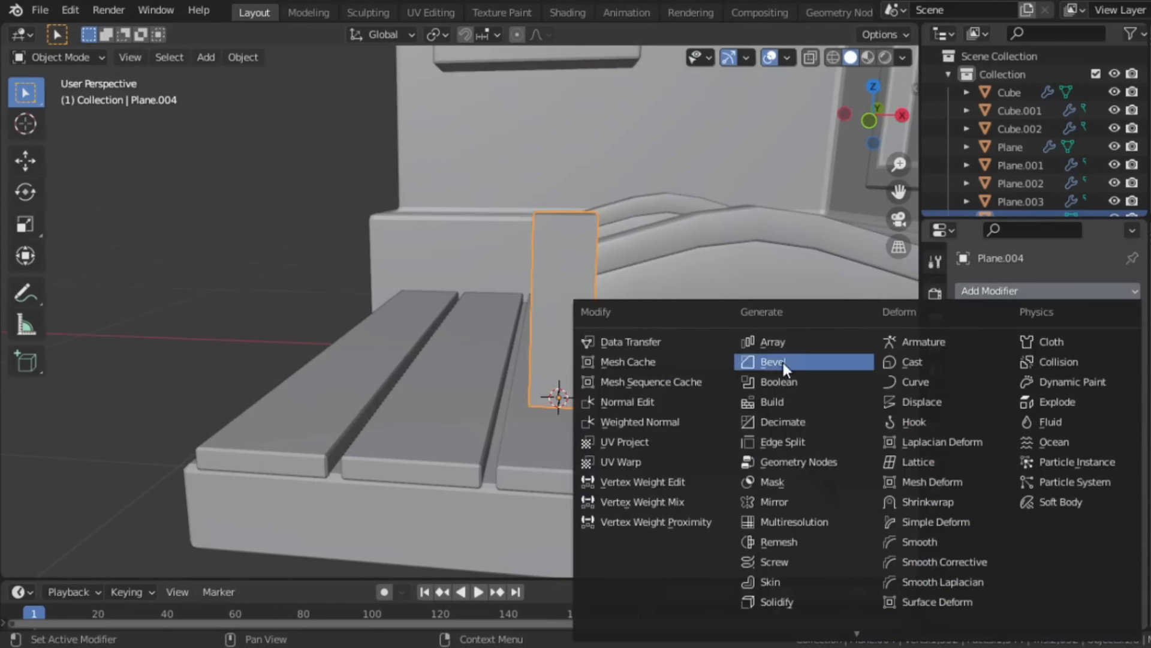
{"action": "left_click", "coordinate": [772, 362]}
{"action": "middle_click_drag", "start_coordinate": [772, 362], "coordinate": [665, 336]}
{"action": "left_click_drag", "start_coordinate": [1074, 392], "coordinate": [1043, 392]}
{"action": "left_click", "coordinate": [1115, 413]}
Step: Scale the post's mesh narrower in X and Y while keeping its height
{"action": "middle_click_drag", "start_coordinate": [689, 348], "coordinate": [611, 294]}
{"action": "key", "text": "Tab"}
{"action": "key", "text": "s"}
{"action": "key", "text": "shift+z"}
{"action": "left_click", "coordinate": [640, 317]}
Step: In front view, add two evenly spaced horizontal loop cuts across the post
{"action": "key", "text": "grave"}
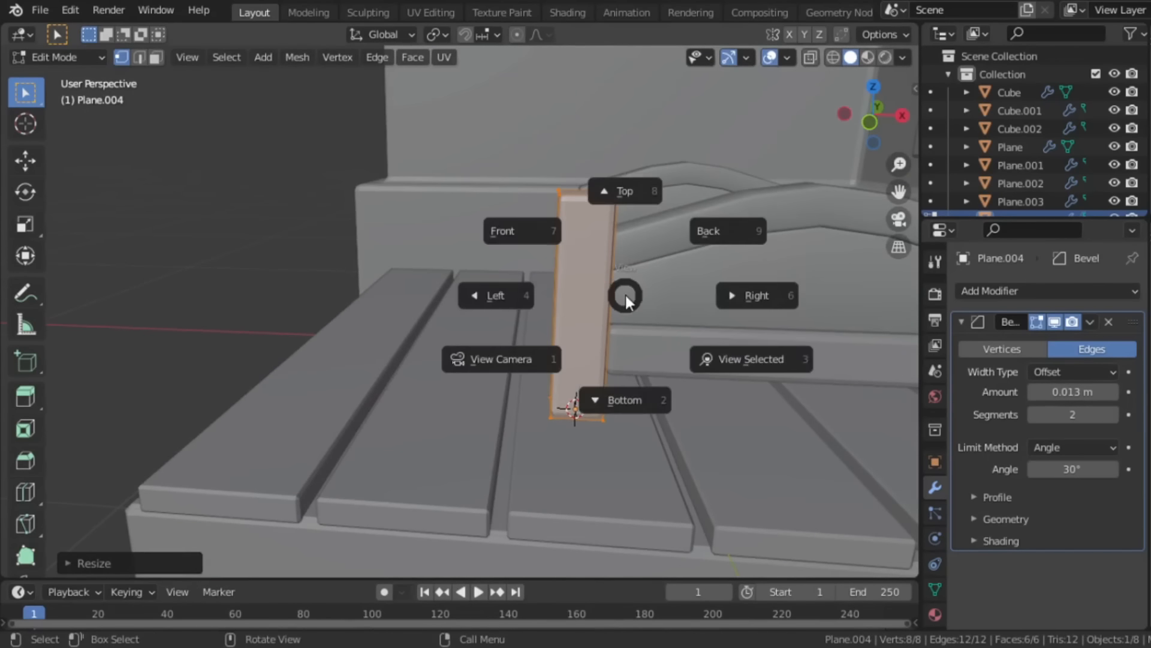
{"action": "left_click", "coordinate": [498, 230]}
{"action": "middle_click_drag", "start_coordinate": [684, 318], "coordinate": [556, 357], "text": "shift"}
{"action": "key", "text": "ctrl+r"}
{"action": "scroll", "coordinate": [570, 357], "scroll_direction": "up", "scroll_amount": 1}
{"action": "left_click", "coordinate": [574, 356]}
{"action": "right_click", "coordinate": [573, 356]}
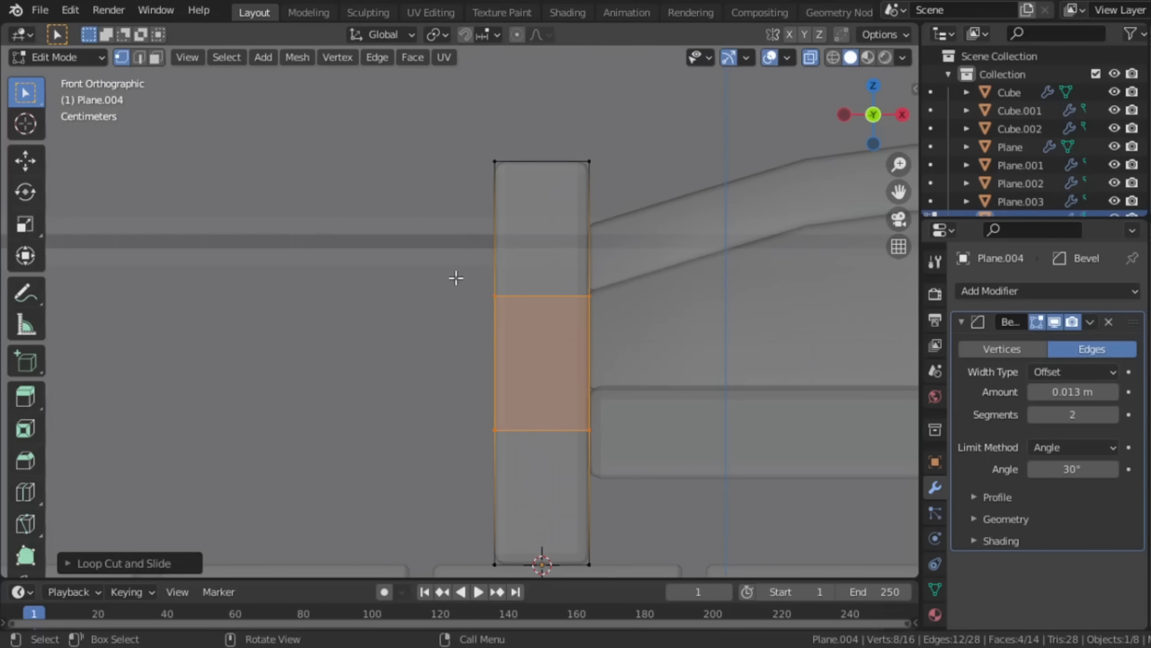
Step: Move the post's outer vertices inward at both loop cuts, the upper ones by about 0.026 m, to curve its outer side
{"action": "left_click_drag", "start_coordinate": [530, 323], "coordinate": [516, 319]}
{"action": "key", "text": "g"}
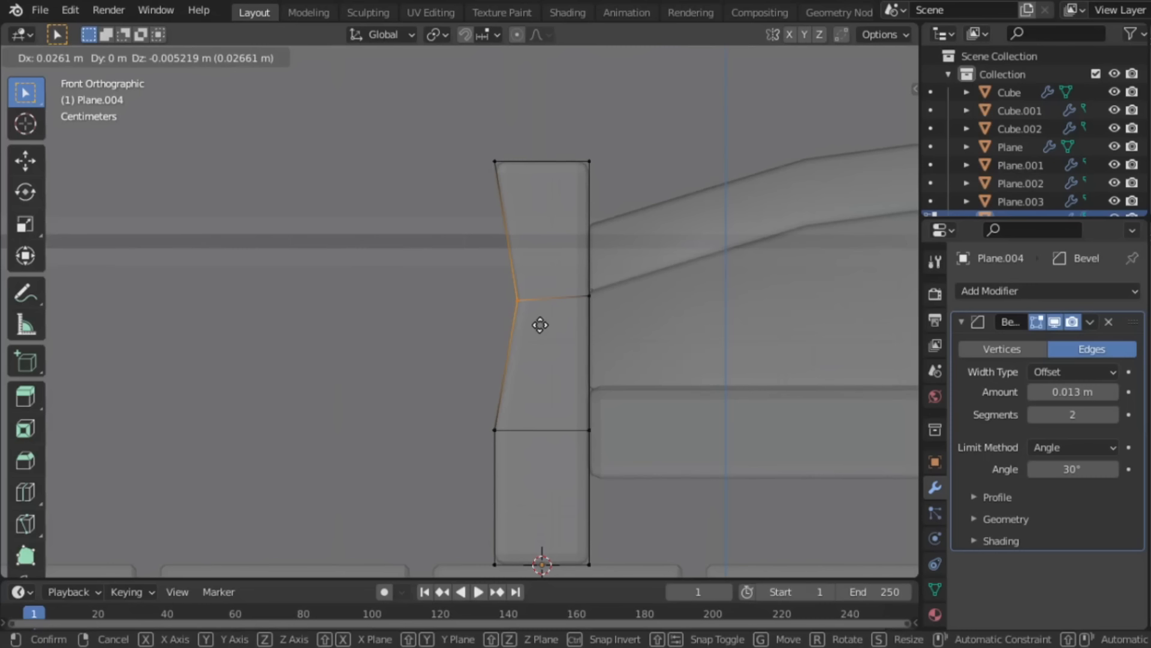
{"action": "left_click", "coordinate": [540, 325]}
{"action": "left_click_drag", "start_coordinate": [459, 399], "coordinate": [528, 476]}
{"action": "key", "text": "g"}
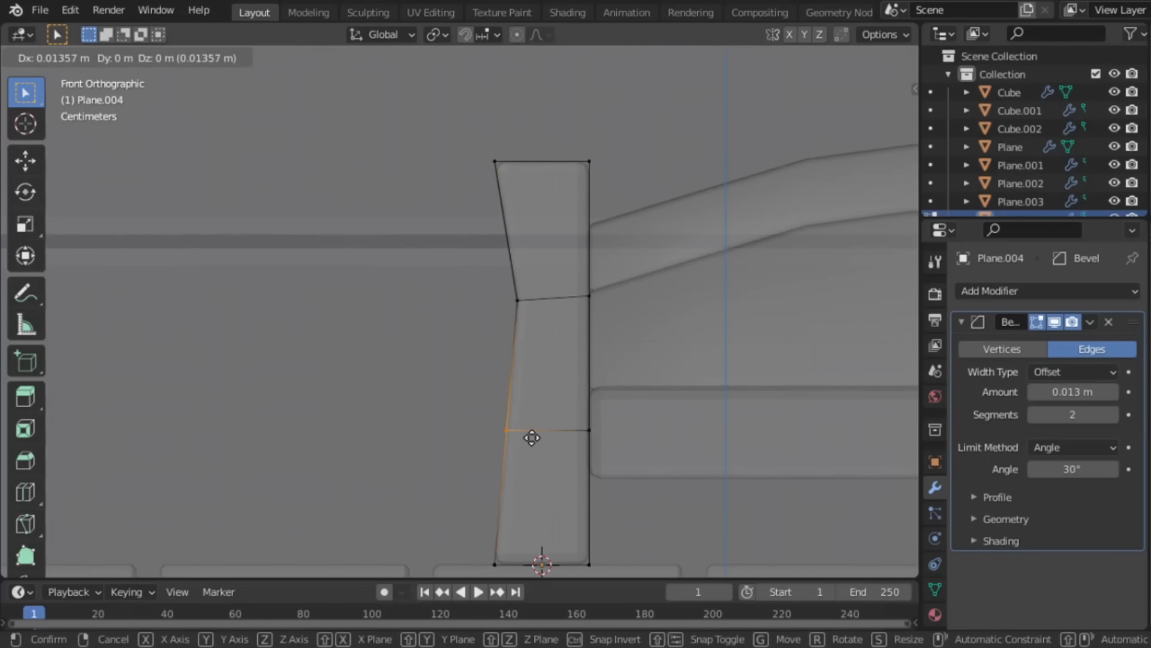
{"action": "left_click", "coordinate": [549, 441]}
Step: Turn X-ray off and bevel the post's two horizontal edge loops with an added segment to smooth the curve
{"action": "key", "text": "alt+z"}
{"action": "key", "text": "Tab"}
{"action": "scroll", "coordinate": [556, 443], "scroll_direction": "down", "scroll_amount": 3}
{"action": "middle_click_drag", "start_coordinate": [577, 419], "coordinate": [629, 433]}
{"action": "key", "text": "Tab"}
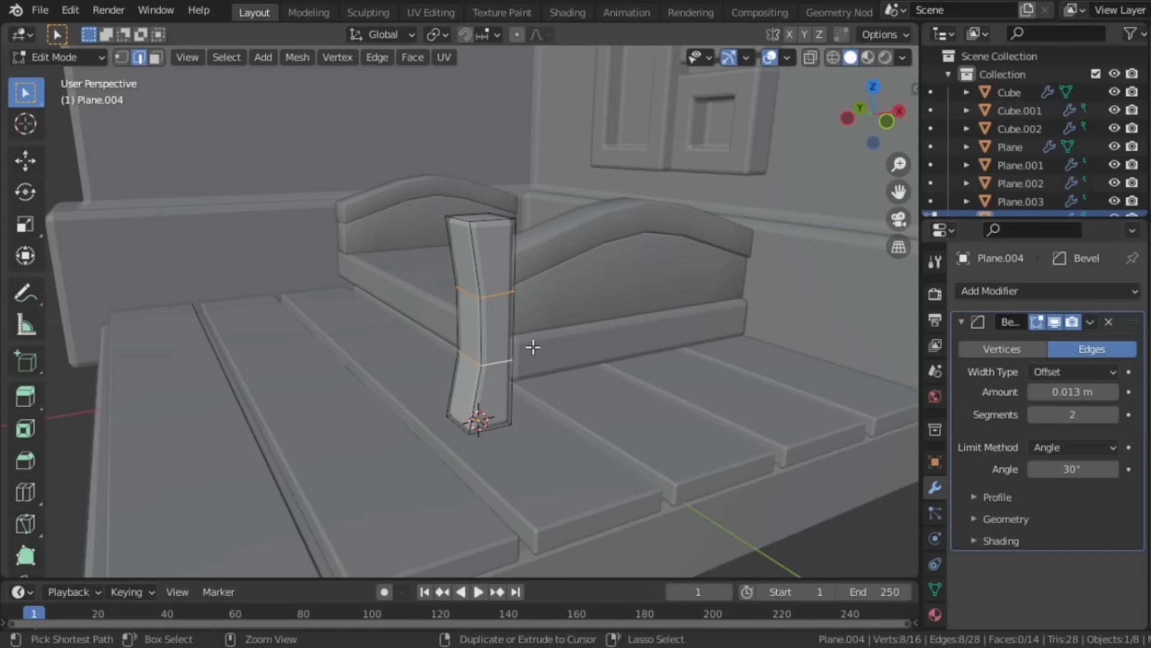
{"action": "key", "text": "ctrl+b"}
{"action": "scroll", "coordinate": [576, 335], "scroll_direction": "up", "scroll_amount": 1}
{"action": "left_click", "coordinate": [576, 335]}
{"action": "key", "text": "Tab"}
Step: Scale the whole post mesh along Y and shift it about 0.015 m toward -Y to line up with the end board
{"action": "middle_click_drag", "start_coordinate": [534, 335], "coordinate": [398, 444]}
{"action": "key", "text": "Tab"}
{"action": "key", "text": "a"}
{"action": "key", "text": "s"}
{"action": "key", "text": "y"}
{"action": "left_click", "coordinate": [548, 421]}
{"action": "key", "text": "g"}
{"action": "key", "text": "y"}
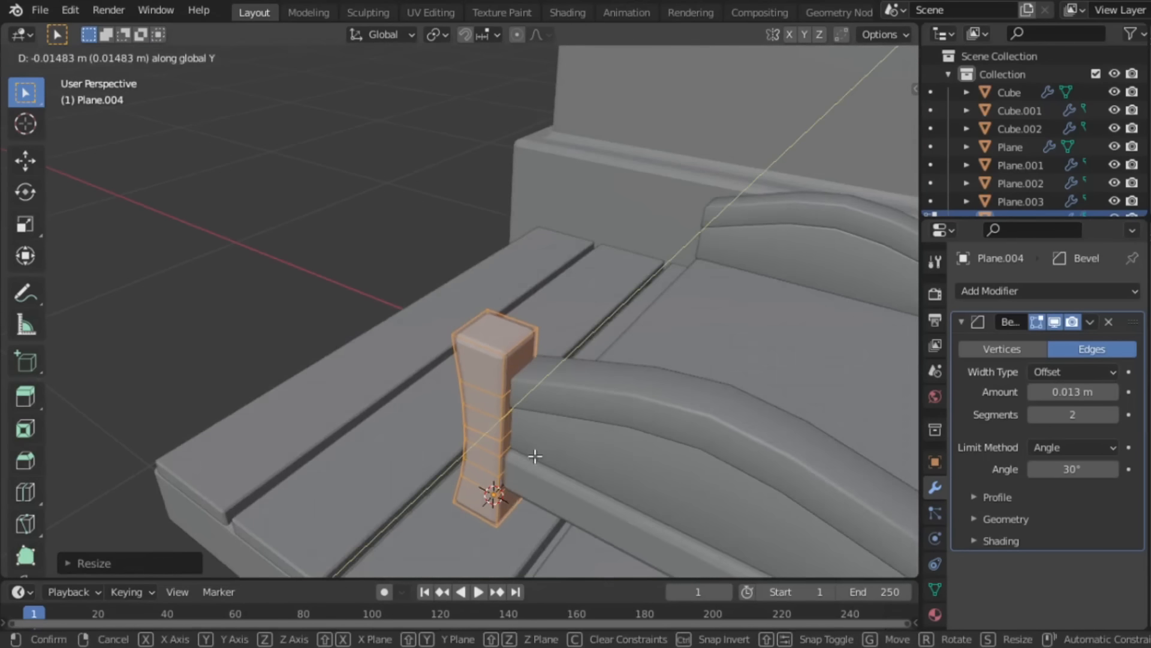
{"action": "left_click", "coordinate": [535, 458]}
Step: Extrude the post's top face up about 0.04 m and scale it to about 0.47 to form a tapered cap
{"action": "key", "text": "3"}
{"action": "left_click", "coordinate": [552, 354]}
{"action": "middle_click_drag", "start_coordinate": [552, 354], "coordinate": [574, 375]}
{"action": "key", "text": "e"}
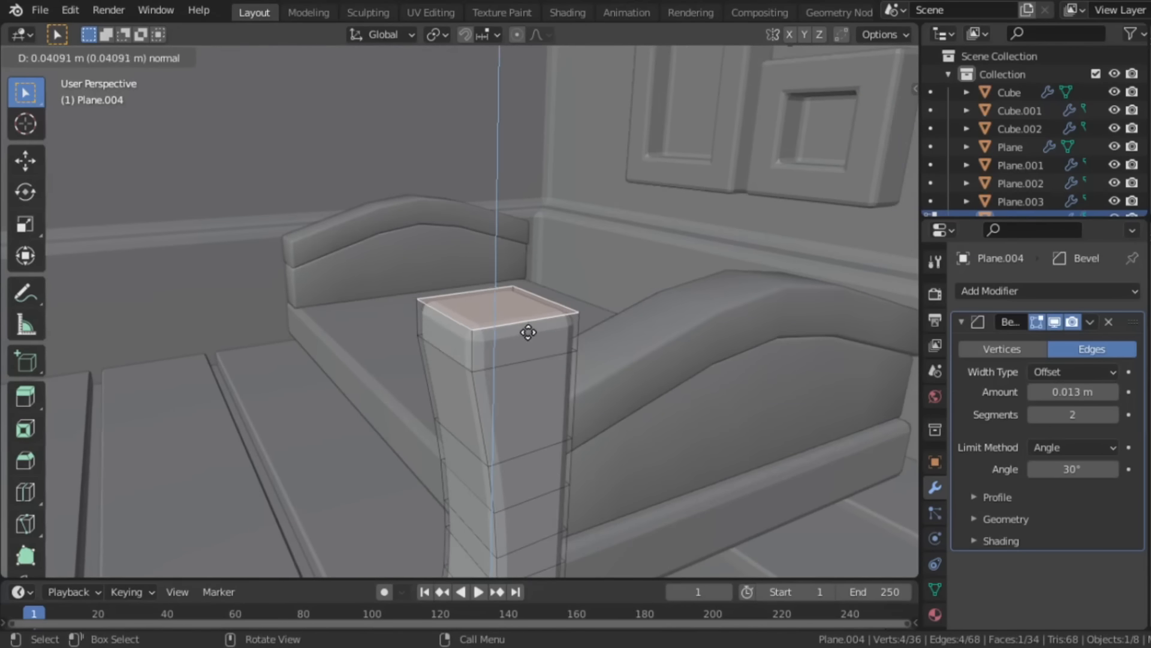
{"action": "left_click", "coordinate": [528, 331]}
{"action": "key", "text": "s"}
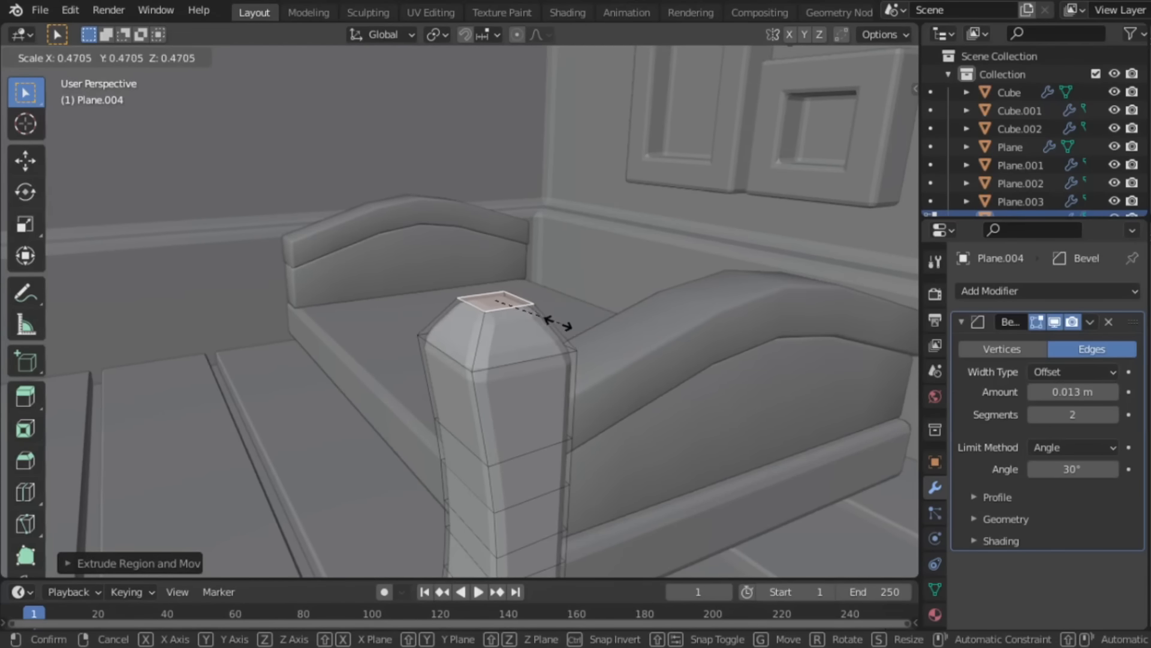
{"action": "left_click", "coordinate": [554, 320]}
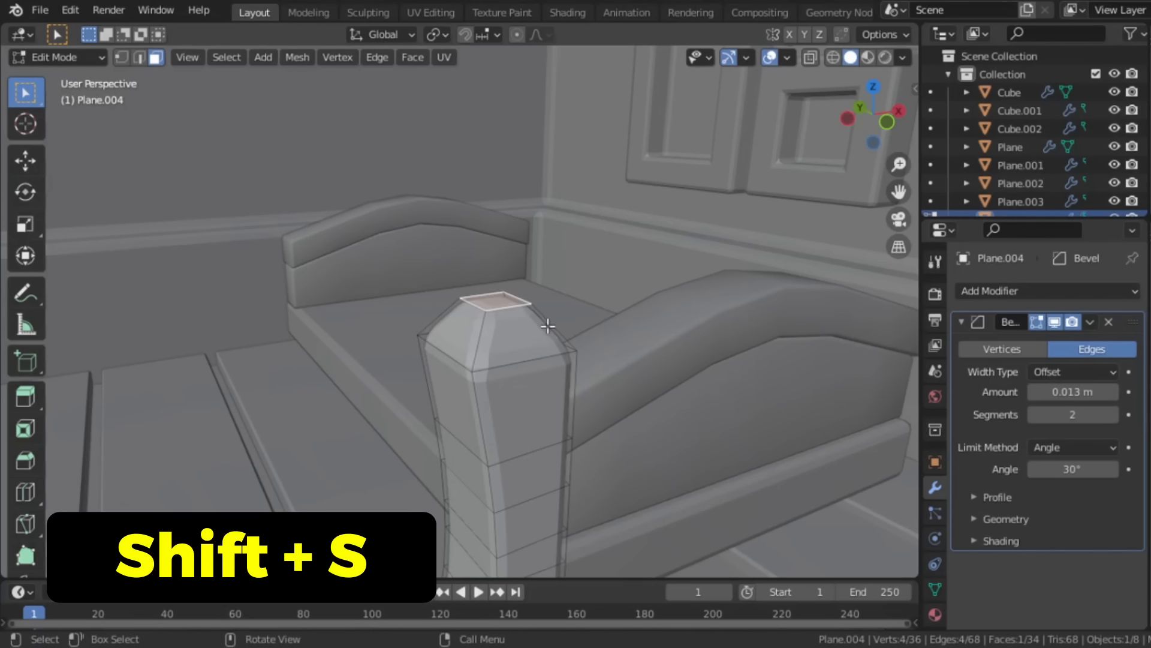
Step: Snap the 3D cursor to the cap's top face, add a UV sphere there, shrink it to a knob and raise it along Z
{"action": "key", "text": "shift+s"}
{"action": "left_click", "coordinate": [532, 420]}
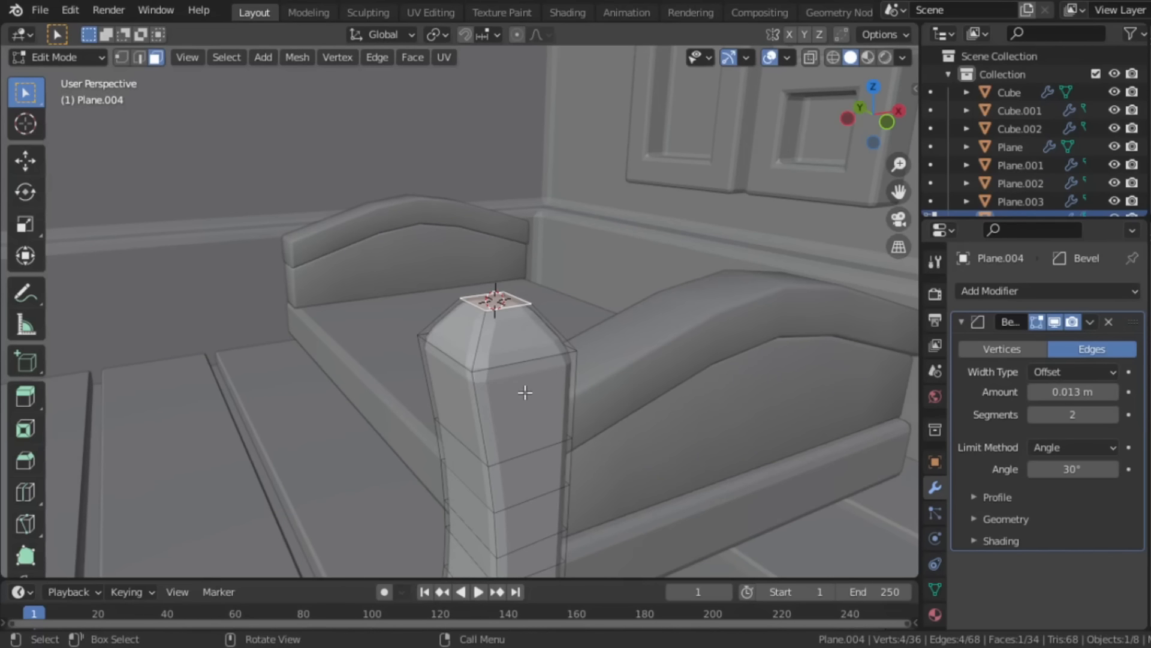
{"action": "key", "text": "shift+a"}
{"action": "left_click", "coordinate": [443, 392]}
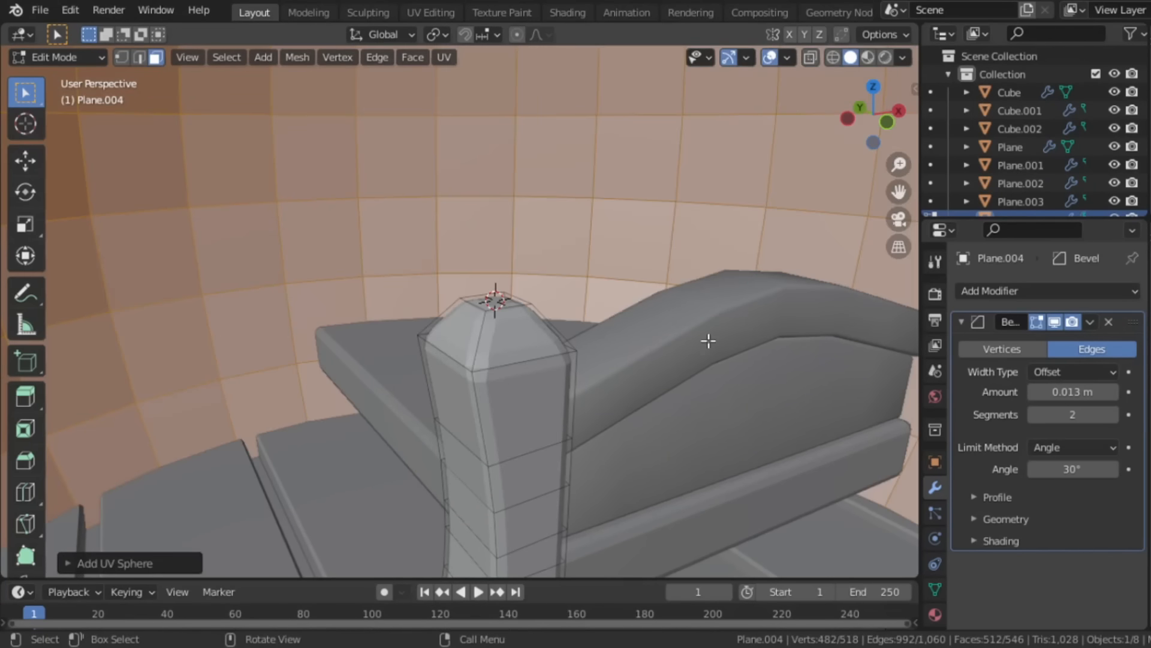
{"action": "key", "text": "s"}
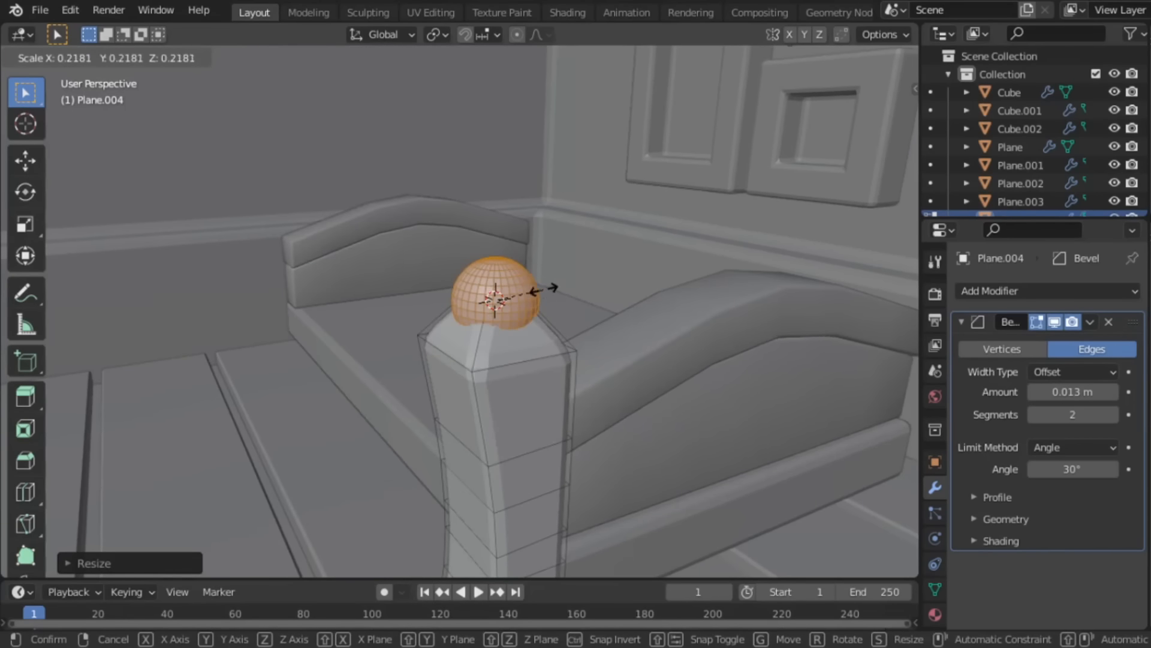
{"action": "key", "text": "g"}
{"action": "key", "text": "z"}
{"action": "left_click", "coordinate": [543, 258]}
Step: Shade the post and its ball knob smooth in Object Mode
{"action": "scroll", "coordinate": [594, 334], "scroll_direction": "down", "scroll_amount": 3}
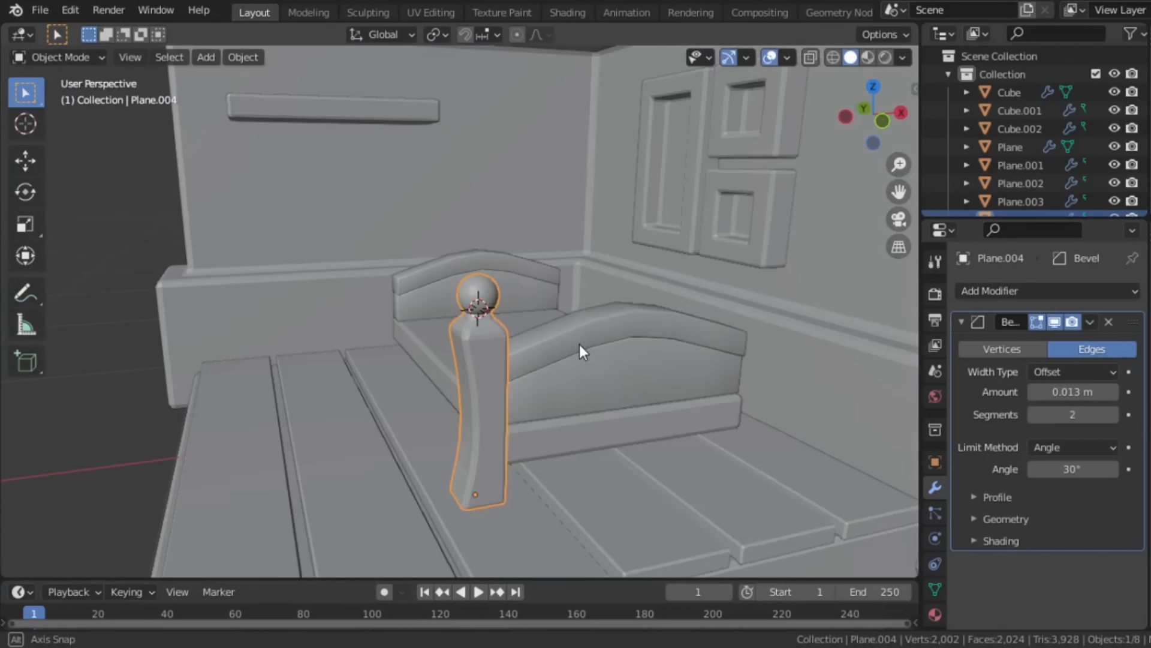
{"action": "scroll", "coordinate": [475, 308], "scroll_direction": "up", "scroll_amount": 1}
{"action": "right_click", "coordinate": [488, 282]}
{"action": "left_click", "coordinate": [487, 282]}
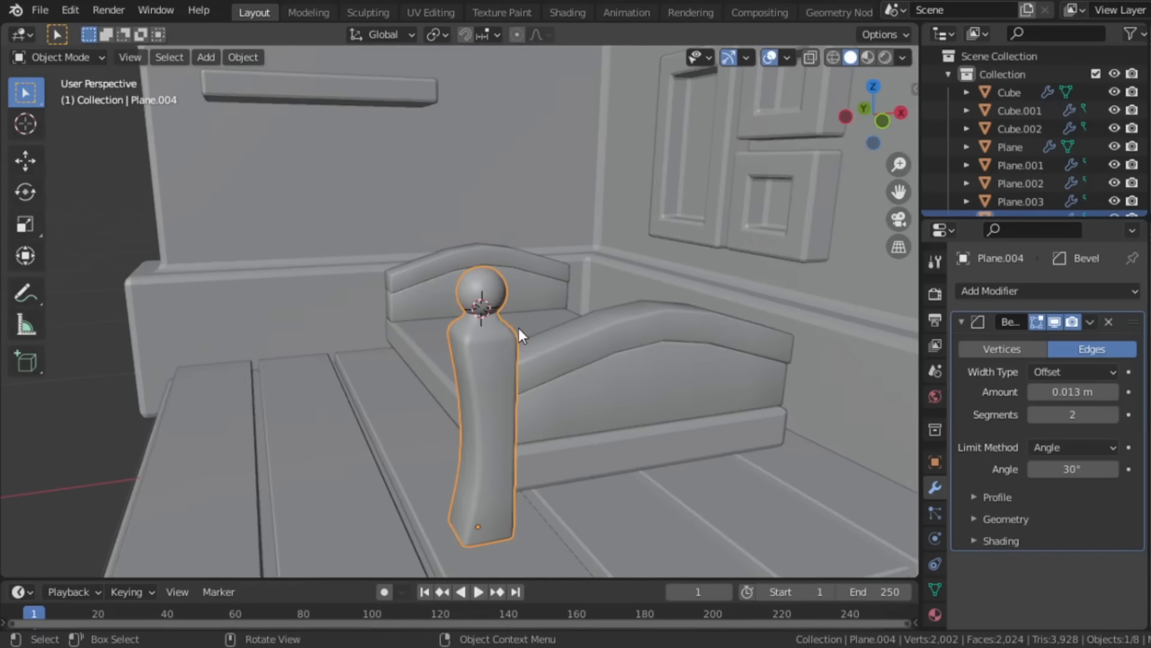
{"action": "middle_click_drag", "start_coordinate": [537, 340], "coordinate": [741, 367]}
Step: Add a Mirror modifier to the bed post on the X and Y axes, using the bed base Plane.002 as mirror object
{"action": "left_click", "coordinate": [962, 321]}
{"action": "left_click", "coordinate": [970, 294]}
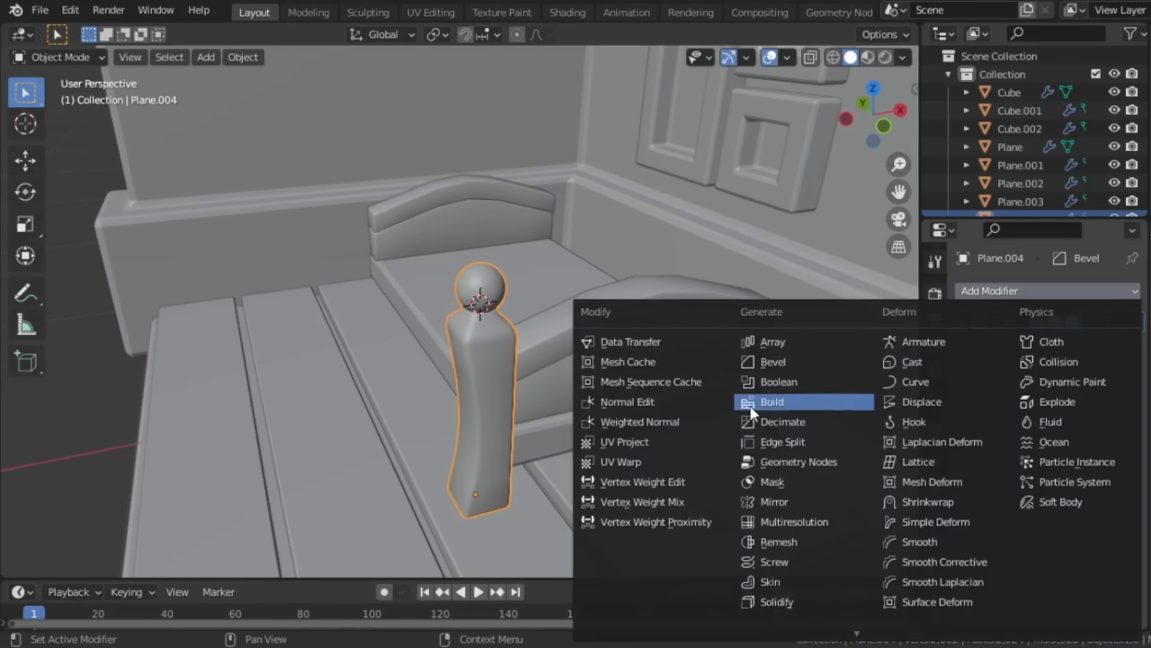
{"action": "left_click", "coordinate": [776, 503]}
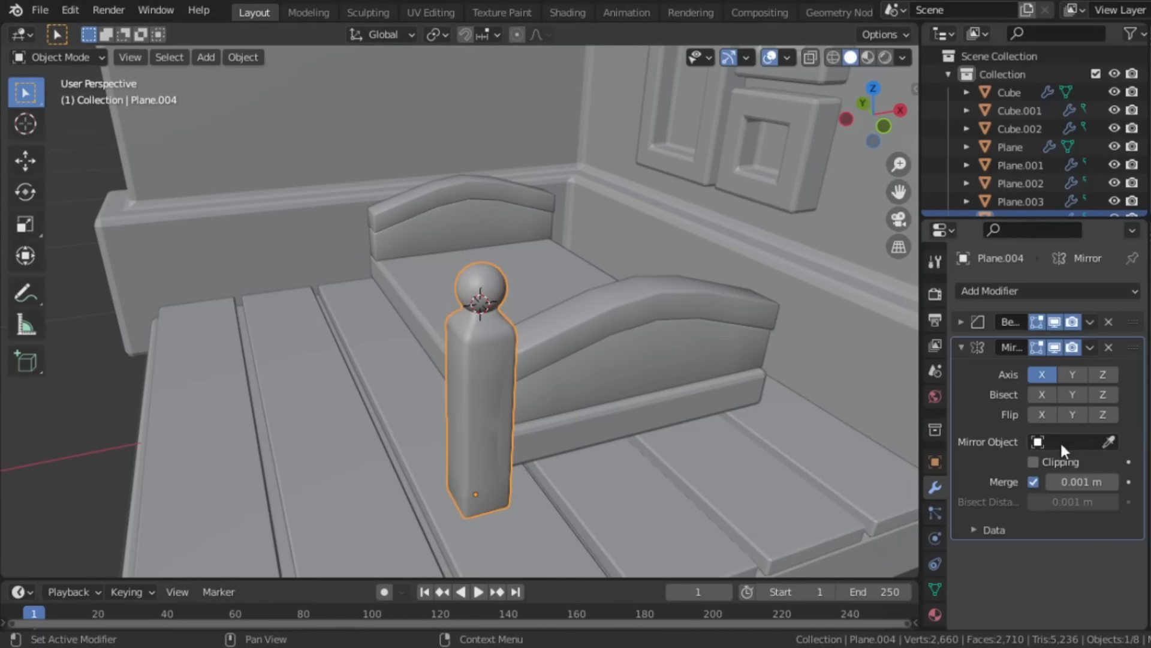
{"action": "left_click", "coordinate": [1105, 441]}
{"action": "left_click", "coordinate": [535, 278]}
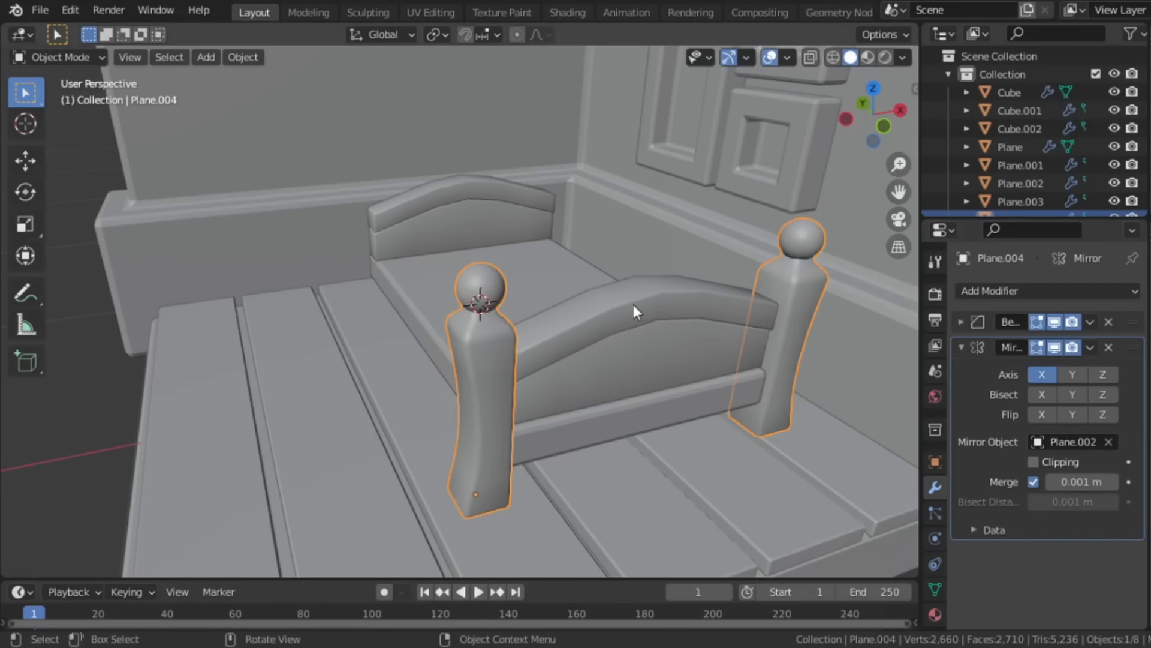
{"action": "left_click", "coordinate": [1072, 375]}
{"action": "scroll", "coordinate": [524, 390], "scroll_direction": "down", "scroll_amount": 8}
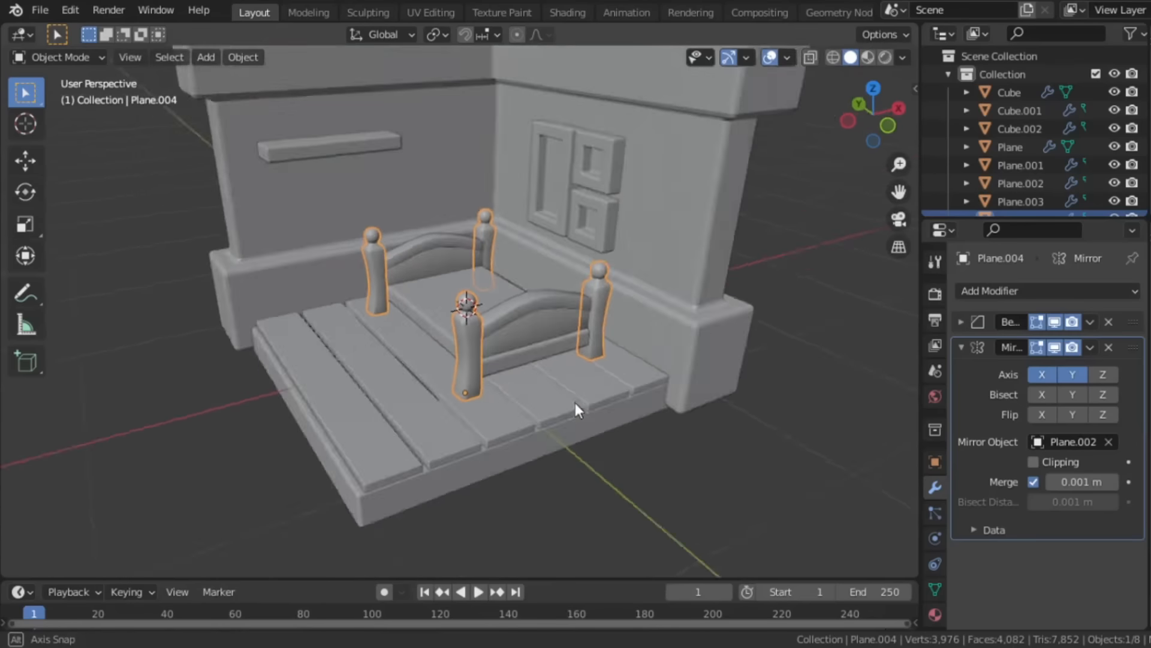
Step: Duplicate the bed base in place and raise the copy about 0.1 m along Z as the mattress
{"action": "left_click", "coordinate": [437, 348]}
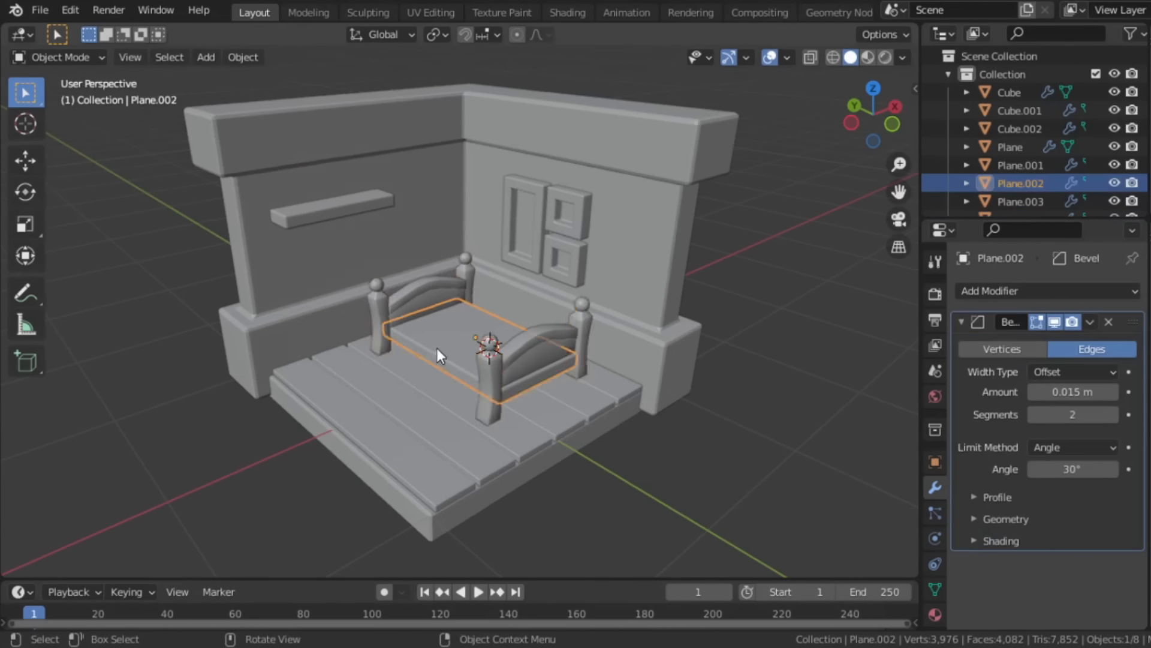
{"action": "scroll", "coordinate": [444, 351], "scroll_direction": "up", "scroll_amount": 4}
{"action": "key", "text": "shift+d"}
{"action": "right_click", "coordinate": [453, 334]}
{"action": "key", "text": "g"}
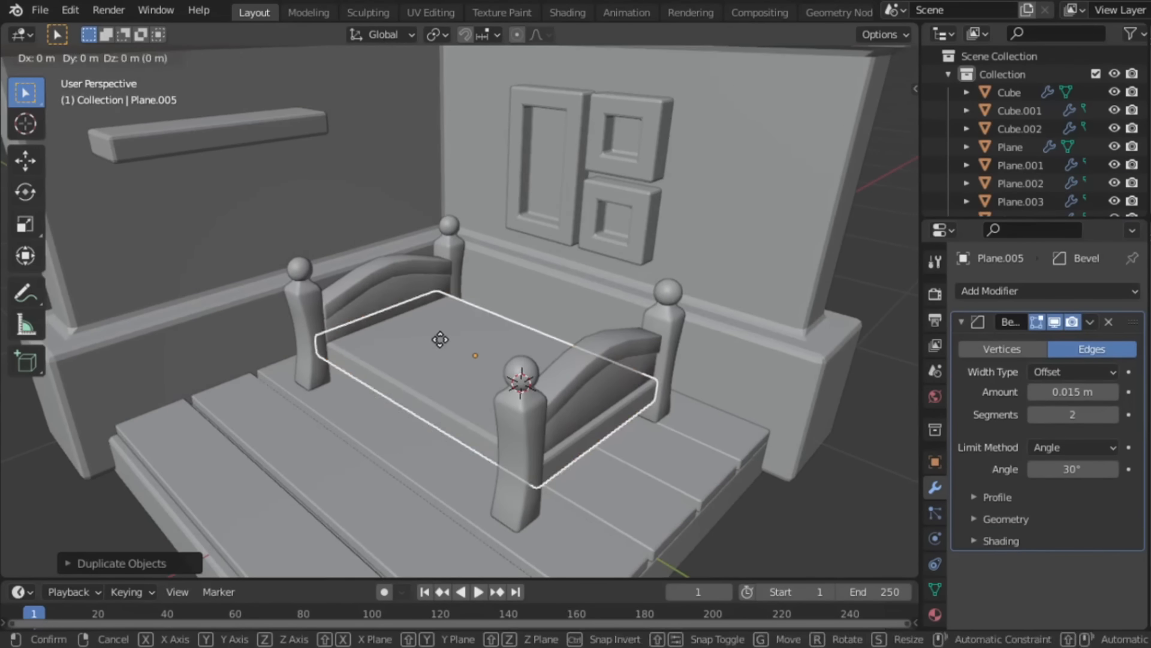
{"action": "key", "text": "z"}
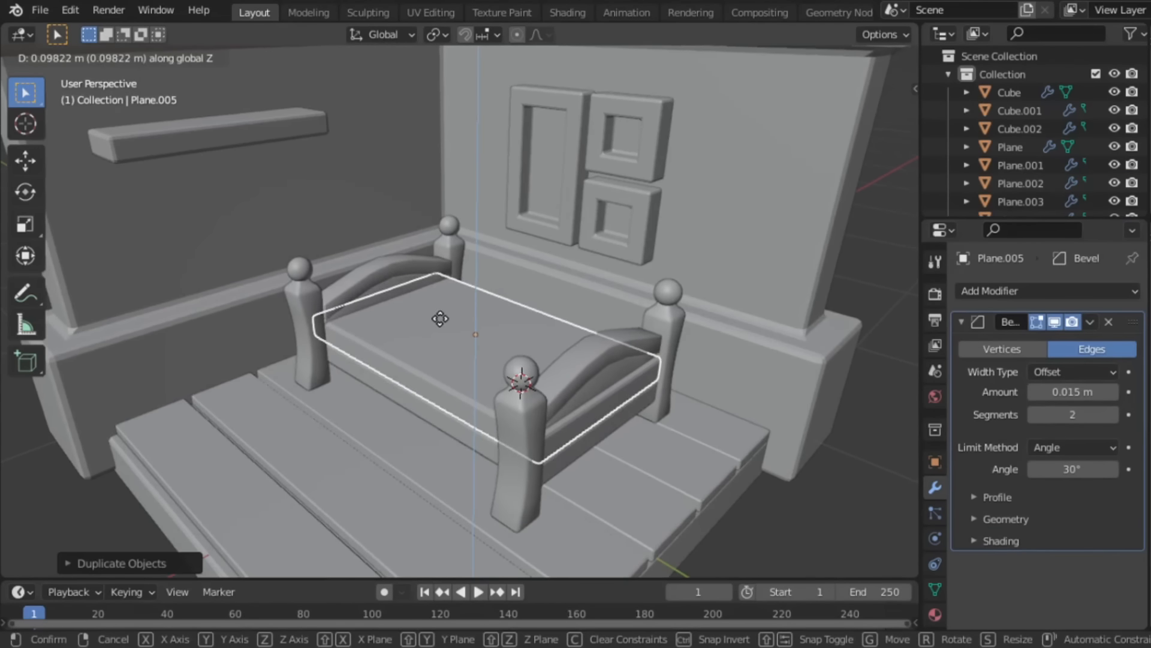
{"action": "left_click", "coordinate": [442, 318]}
Step: Scale the mattress to about 0.8 along Y and apply its scale
{"action": "key", "text": "s"}
{"action": "key", "text": "y"}
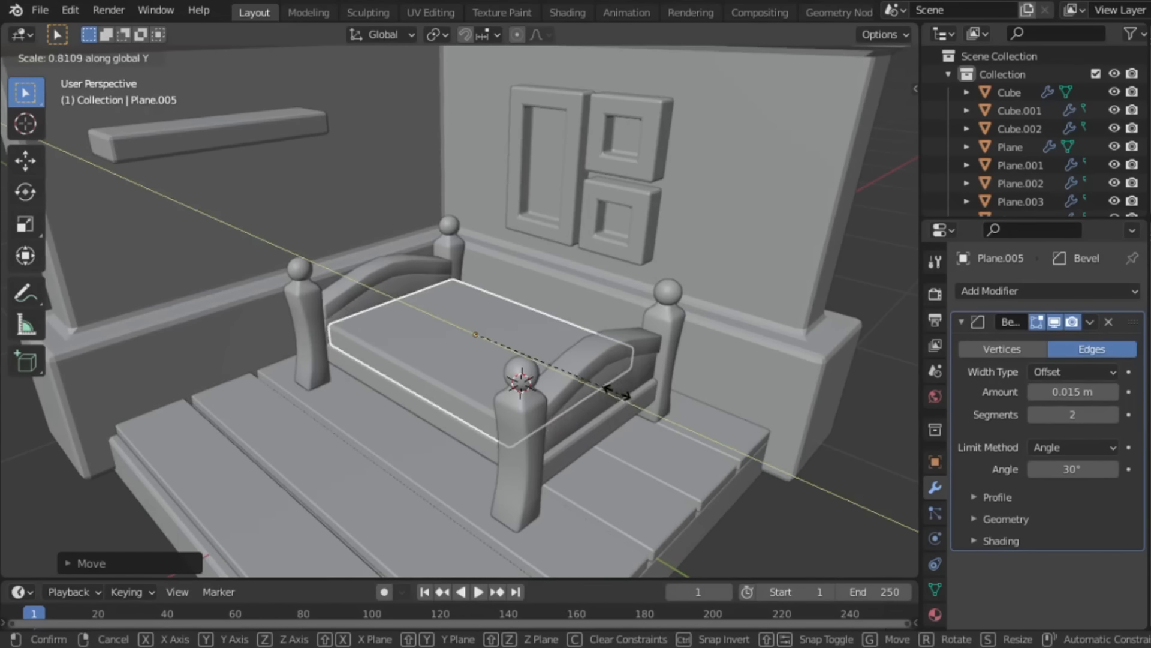
{"action": "left_click", "coordinate": [608, 389]}
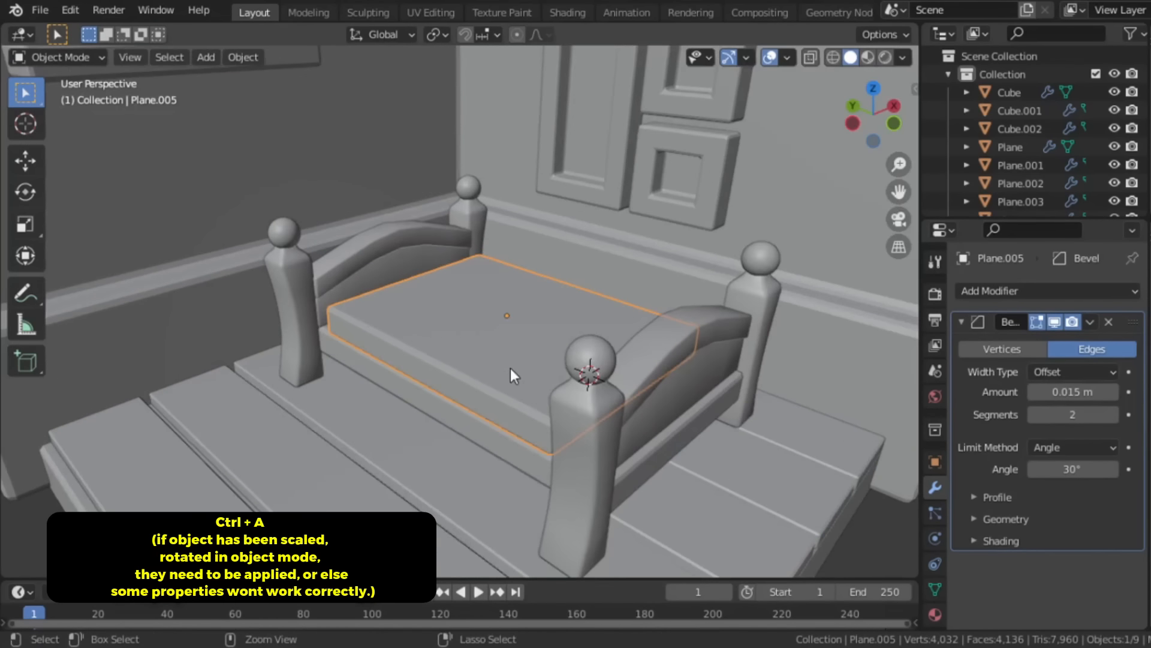
{"action": "key", "text": "ctrl+a"}
{"action": "left_click", "coordinate": [507, 366]}
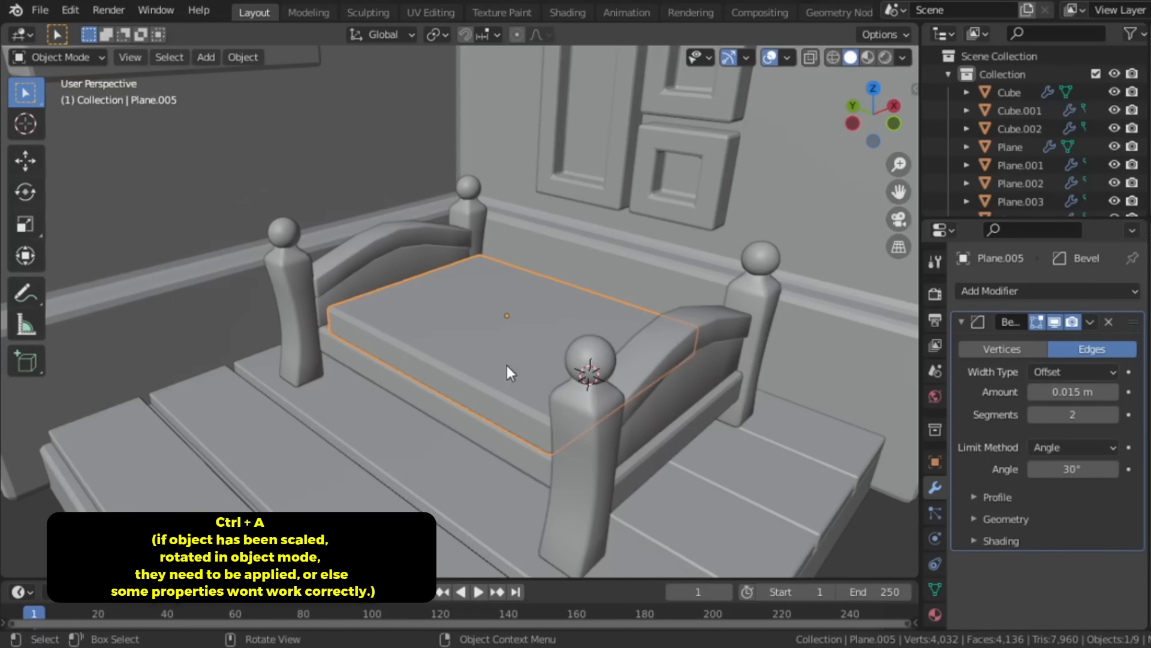
Step: Select the mattress's top and two long side faces in Edit Mode and duplicate them in place
{"action": "key", "text": "Tab"}
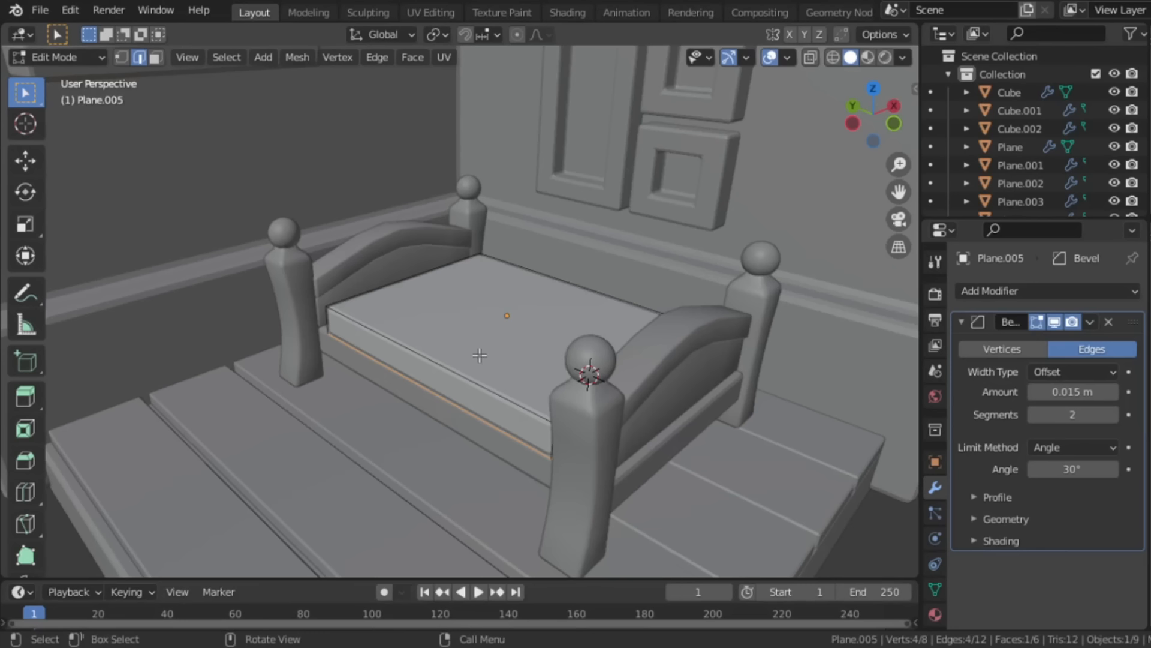
{"action": "left_click", "coordinate": [528, 339], "text": "shift"}
{"action": "middle_click_drag", "start_coordinate": [528, 339], "coordinate": [546, 284]}
{"action": "left_click", "coordinate": [813, 484], "text": "shift"}
{"action": "middle_click_drag", "start_coordinate": [323, 282], "coordinate": [554, 333]}
{"action": "key", "text": "shift+d"}
{"action": "right_click", "coordinate": [554, 333]}
{"action": "scroll", "coordinate": [554, 333], "scroll_direction": "up", "scroll_amount": 2}
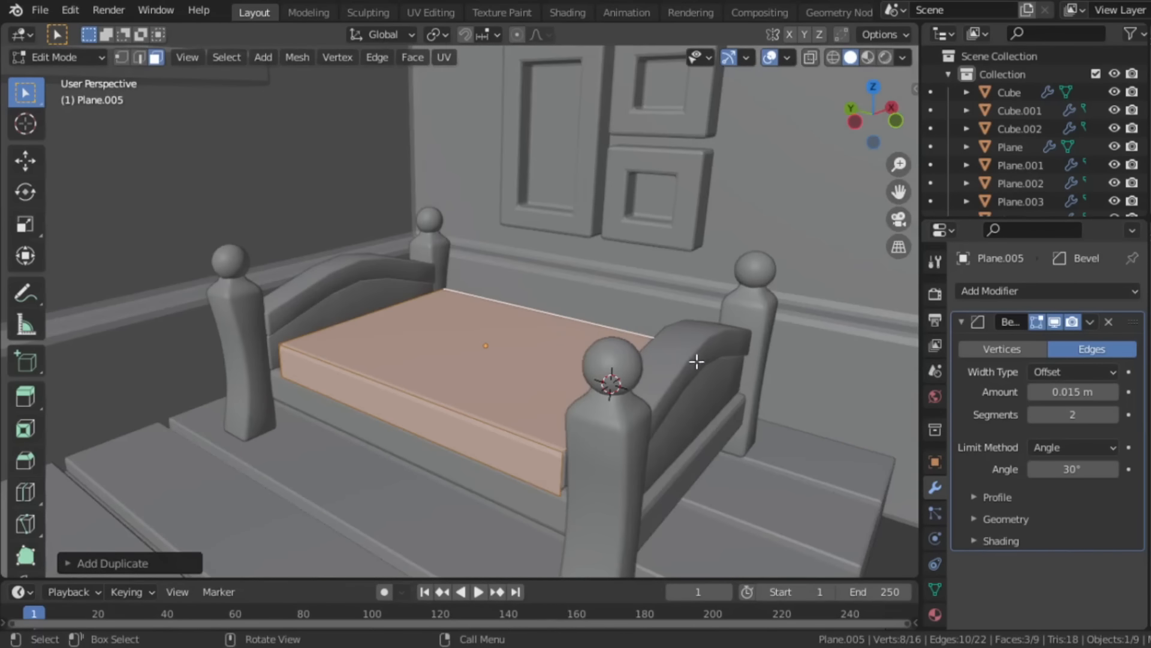
Step: Shorten the duplicated faces along Y and shift them along Y toward the foot of the bed
{"action": "key", "text": "s"}
{"action": "key", "text": "y"}
{"action": "left_click", "coordinate": [611, 368]}
{"action": "key", "text": "g"}
{"action": "key", "text": "y"}
{"action": "left_click", "coordinate": [588, 379]}
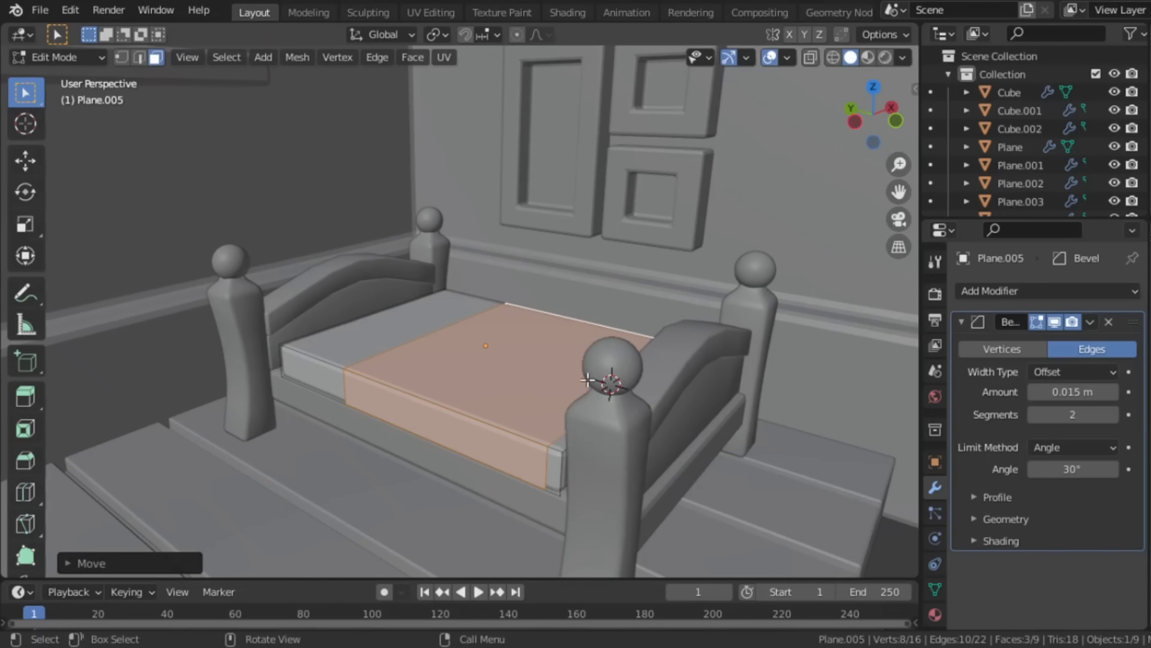
Step: Separate the duplicated faces into their own object and extrude them along their normals about 0.026 m as a blanket
{"action": "key", "text": "p"}
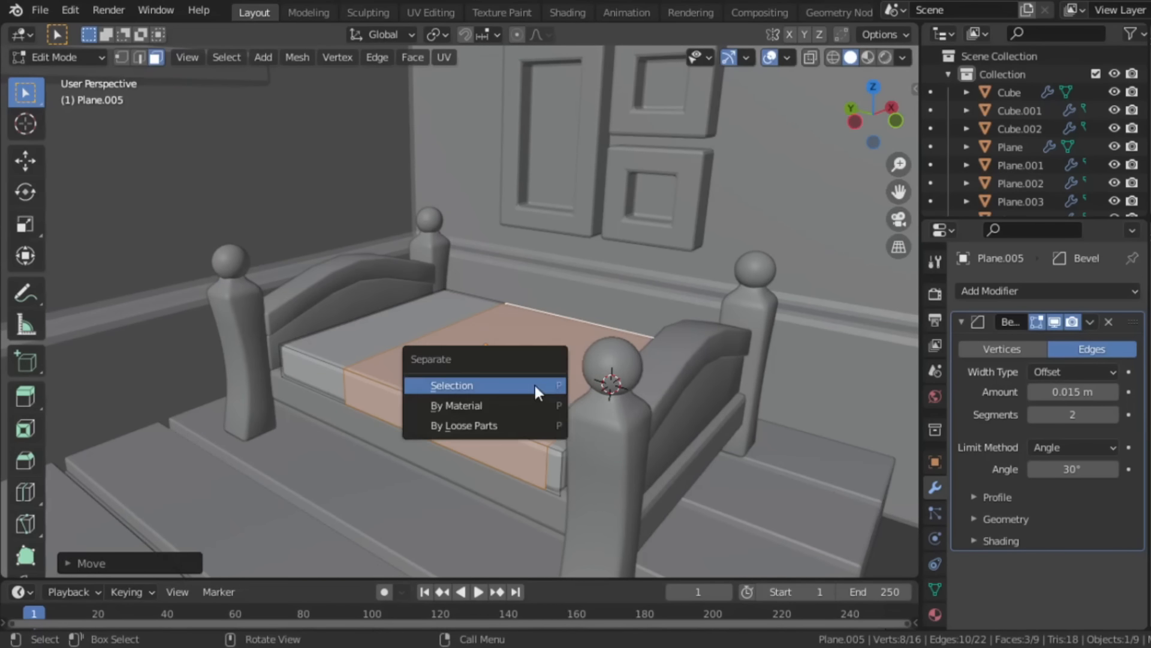
{"action": "left_click", "coordinate": [534, 384]}
{"action": "key", "text": "Tab"}
{"action": "key", "text": "a"}
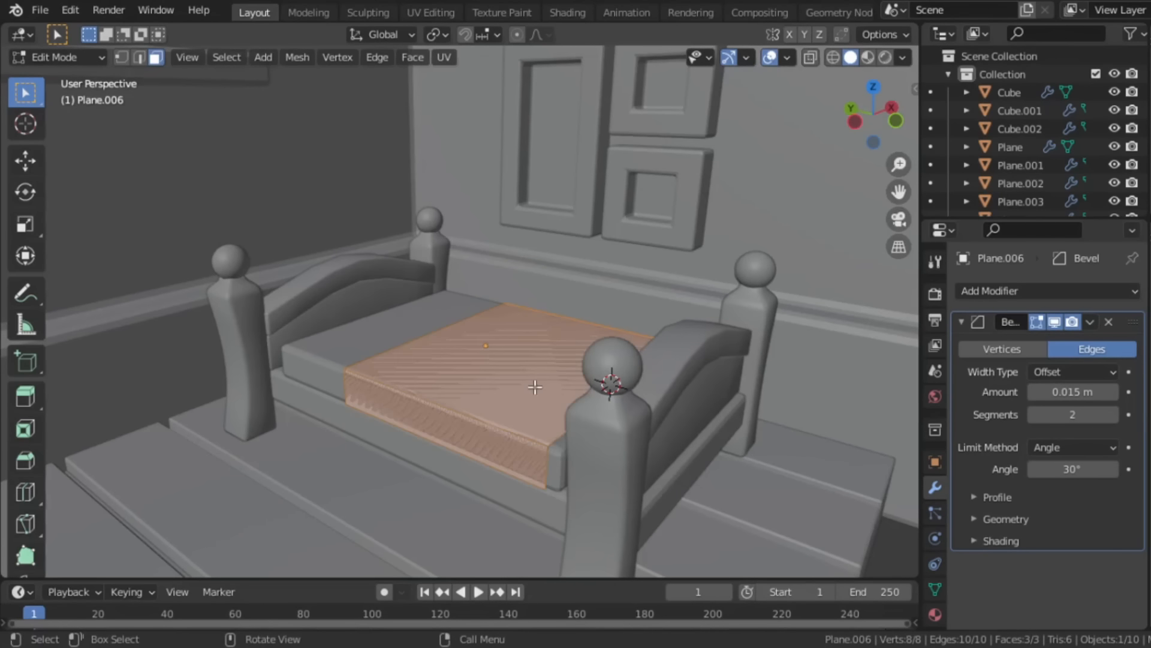
{"action": "key", "text": "alt+e"}
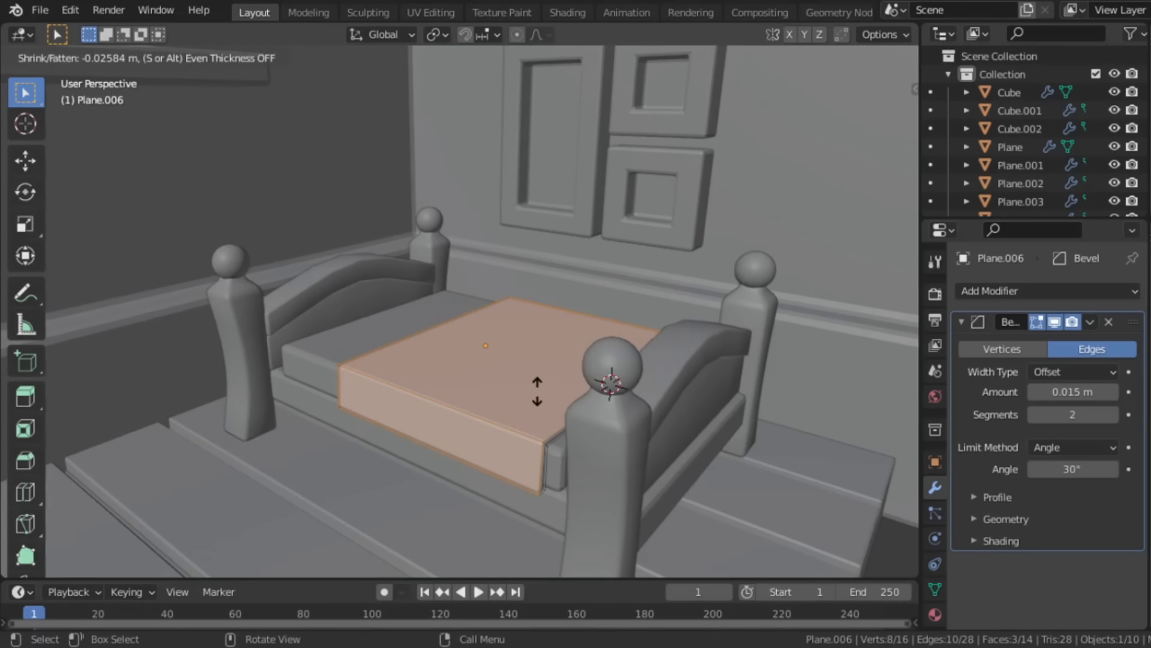
{"action": "left_click", "coordinate": [537, 391]}
{"action": "key", "text": "Tab"}
{"action": "scroll", "coordinate": [477, 307], "scroll_direction": "down", "scroll_amount": 5}
{"action": "middle_click_drag", "start_coordinate": [477, 306], "coordinate": [466, 309]}
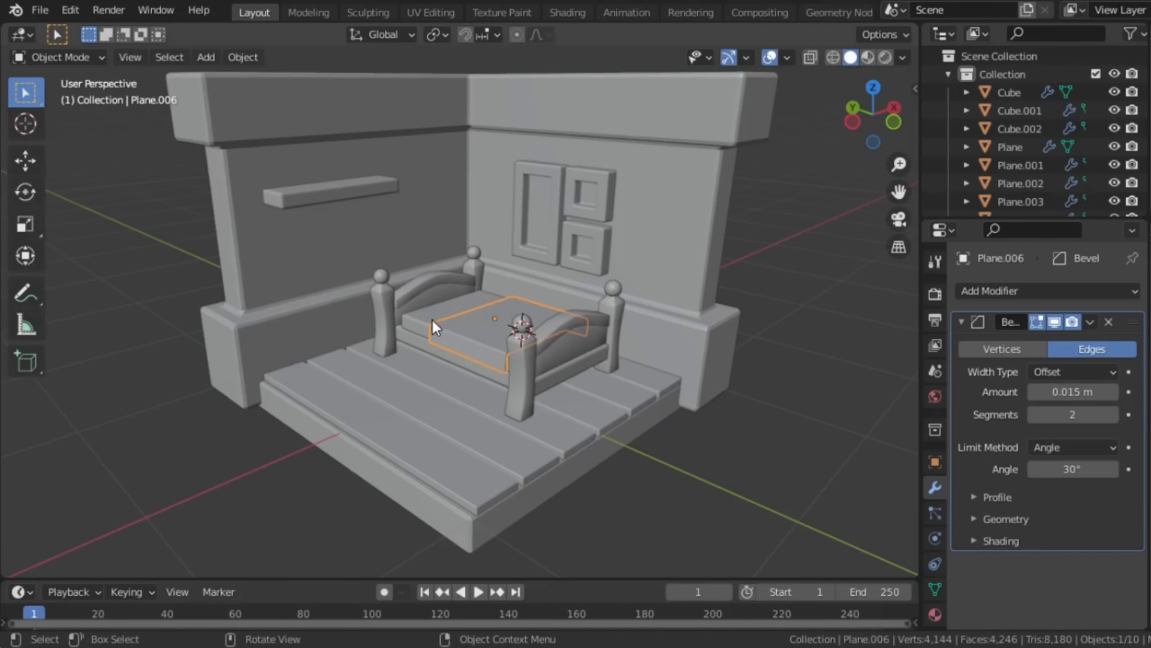
Step: Duplicate the mattress in place and raise the copy about 0.19 m along Z as the base of a pillow
{"action": "scroll", "coordinate": [434, 321], "scroll_direction": "up", "scroll_amount": 3}
{"action": "key", "text": "shift+d"}
{"action": "key", "text": "Escape"}
{"action": "key", "text": "g"}
{"action": "key", "text": "z"}
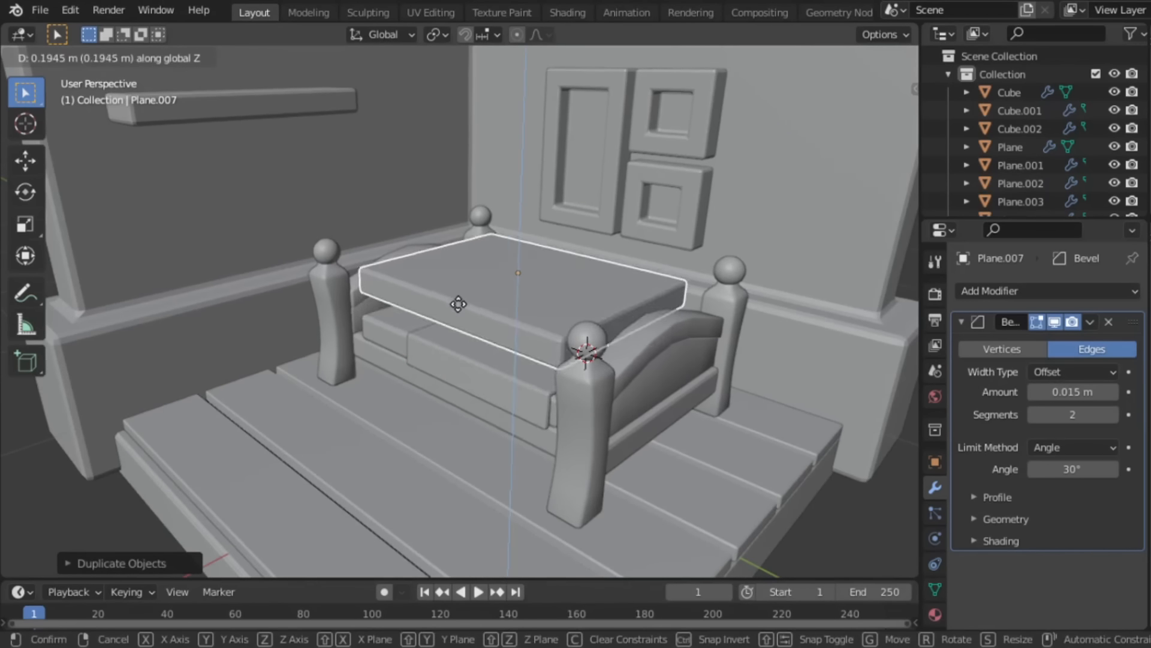
{"action": "left_click", "coordinate": [717, 319]}
Step: Scale the pillow block down in the horizontal plane, then widen it about 2.35 times along X
{"action": "key", "text": "s"}
{"action": "key", "text": "shift+z"}
{"action": "left_click", "coordinate": [560, 286]}
{"action": "scroll", "coordinate": [559, 286], "scroll_direction": "up", "scroll_amount": 2}
{"action": "key", "text": "s"}
{"action": "key", "text": "z"}
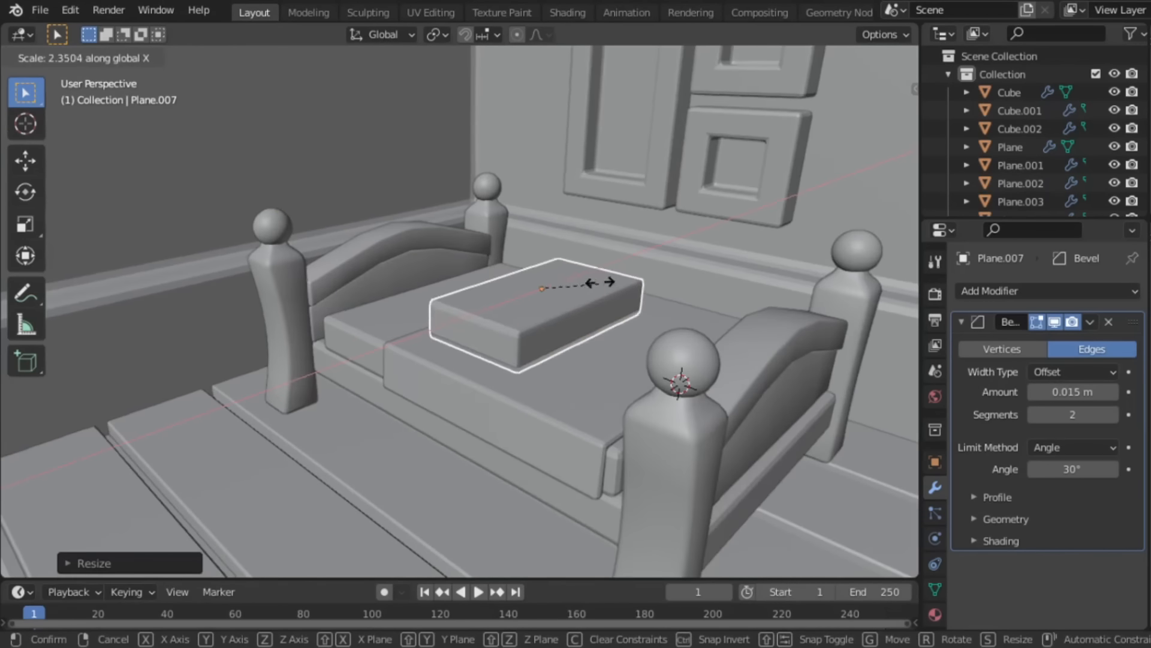
{"action": "left_click", "coordinate": [581, 282]}
Step: Move the pillow block along Y to the headboard and apply its scale
{"action": "key", "text": "g"}
{"action": "key", "text": "y"}
{"action": "left_click", "coordinate": [514, 277]}
{"action": "scroll", "coordinate": [478, 303], "scroll_direction": "up", "scroll_amount": 4}
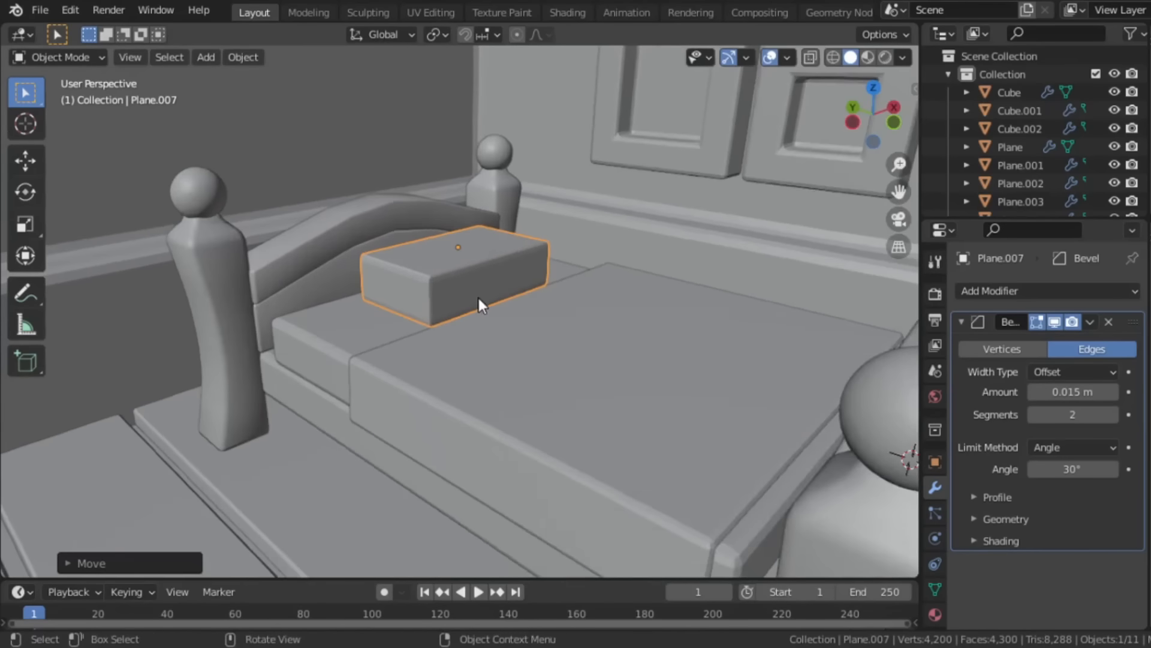
{"action": "middle_click_drag", "start_coordinate": [466, 375], "coordinate": [486, 327]}
{"action": "key", "text": "ctrl+a"}
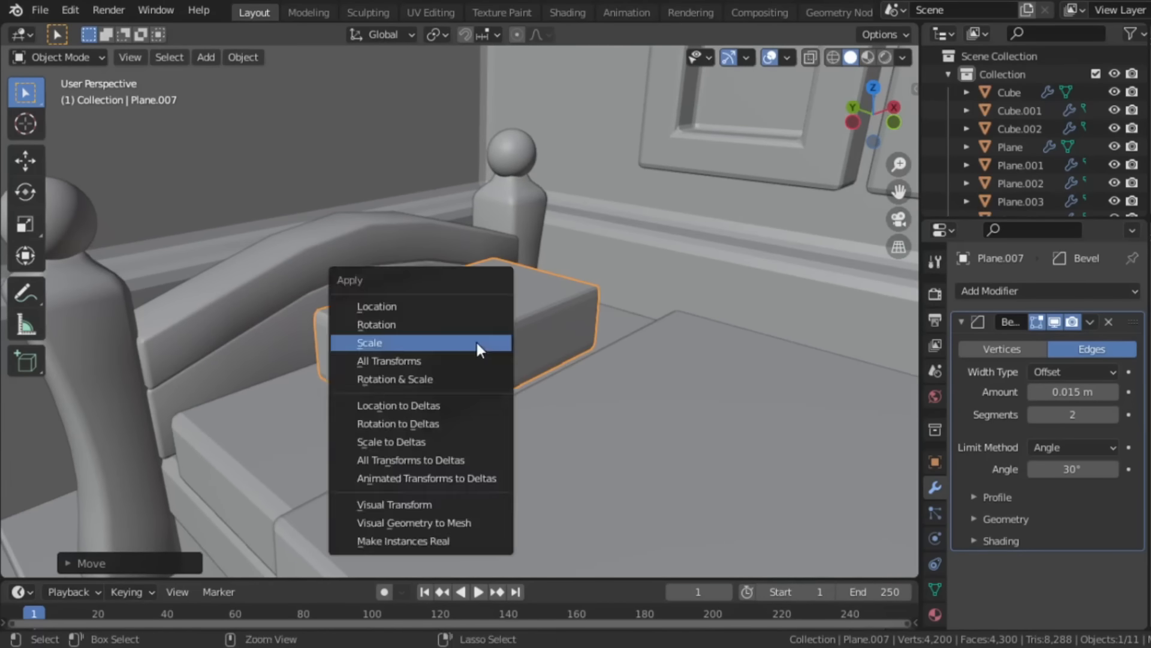
{"action": "left_click", "coordinate": [476, 340]}
Step: Add a centred lengthwise loop cut to the pillow and scale it up so the short ends bulge
{"action": "key", "text": "Tab"}
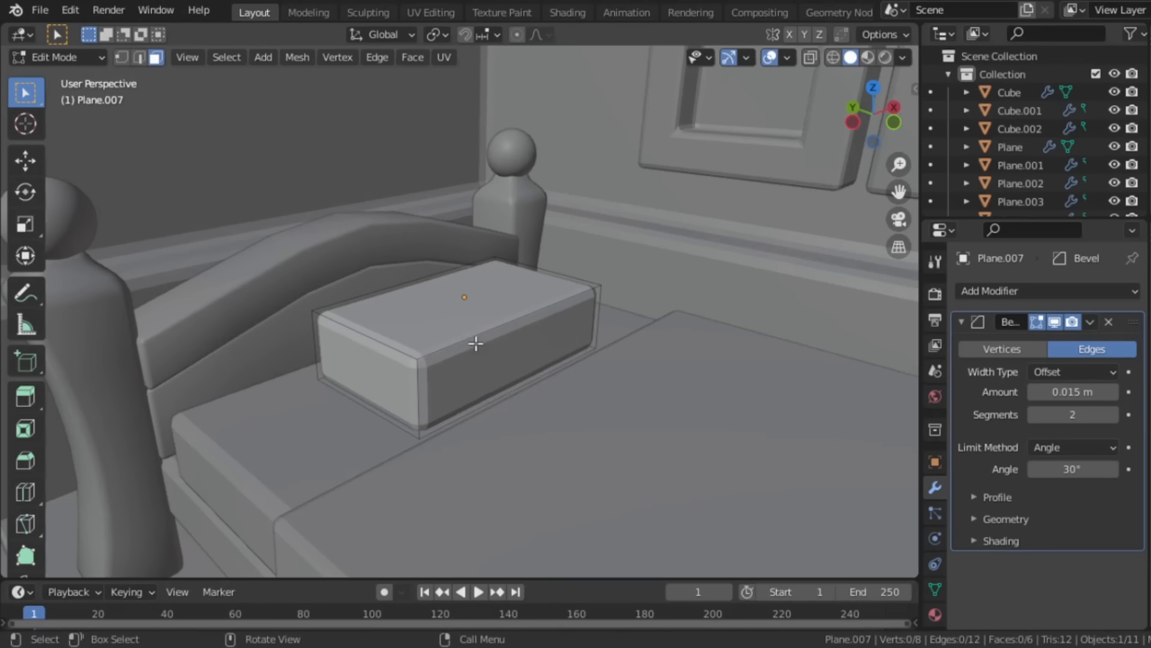
{"action": "key", "text": "ctrl+r"}
{"action": "left_click", "coordinate": [403, 341]}
{"action": "right_click", "coordinate": [402, 340]}
{"action": "key", "text": "s"}
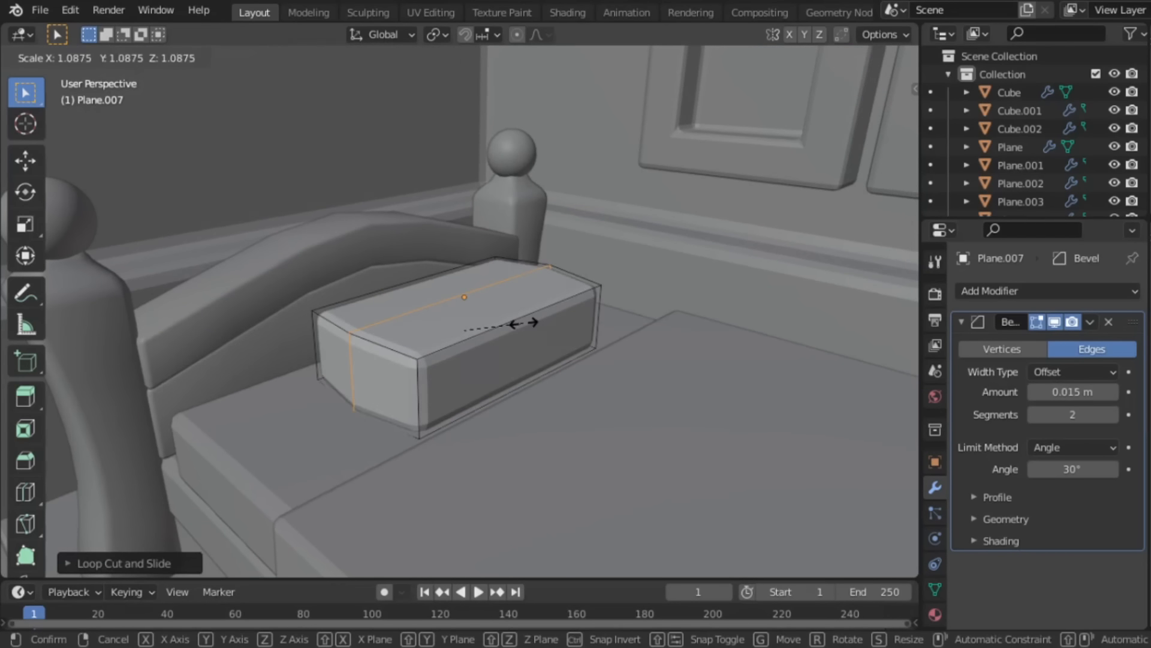
{"action": "left_click", "coordinate": [526, 322]}
Step: Add a centred crosswise loop cut to the pillow and scale it up so the long sides bulge
{"action": "key", "text": "ctrl+r"}
{"action": "left_click", "coordinate": [530, 336]}
{"action": "right_click", "coordinate": [531, 336]}
{"action": "key", "text": "s"}
{"action": "left_click", "coordinate": [609, 344]}
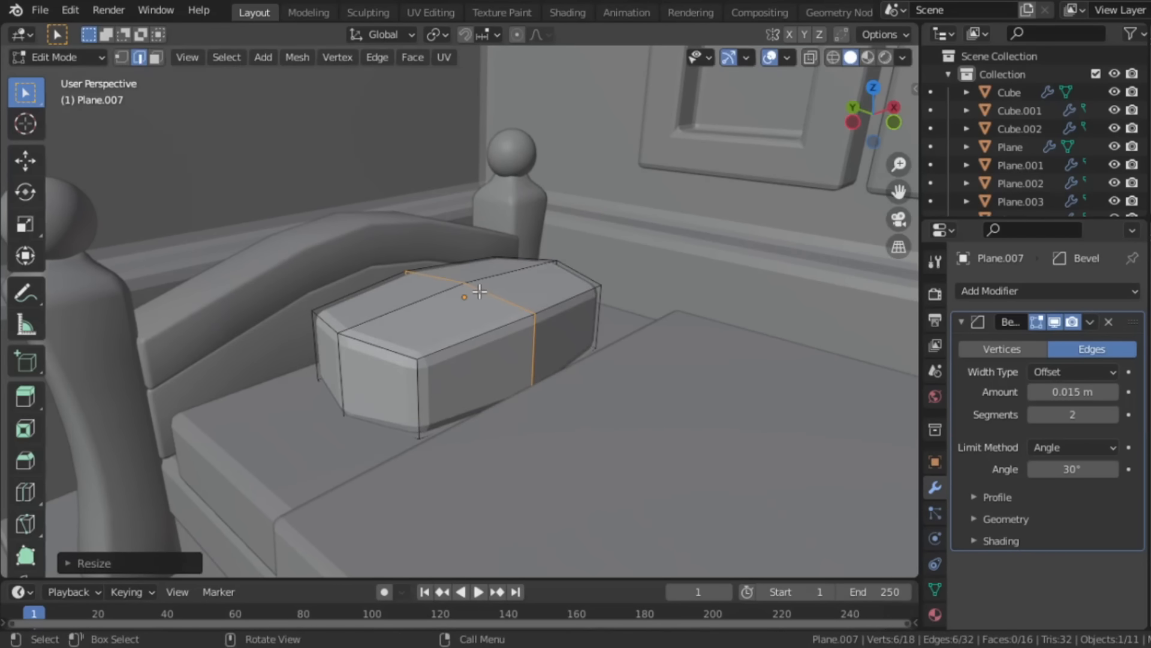
Step: Reposition the whole pillow on the mattress near the headboard, adjusting it along X
{"action": "key", "text": "a"}
{"action": "key", "text": "g"}
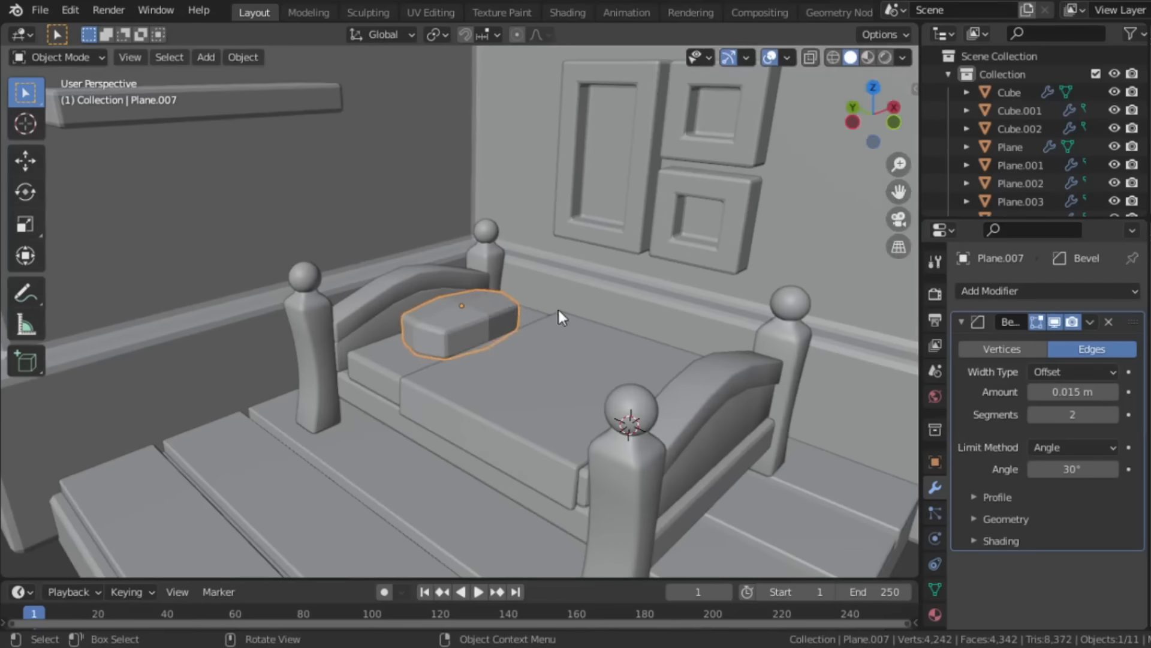
{"action": "key", "text": "g"}
{"action": "key", "text": "x"}
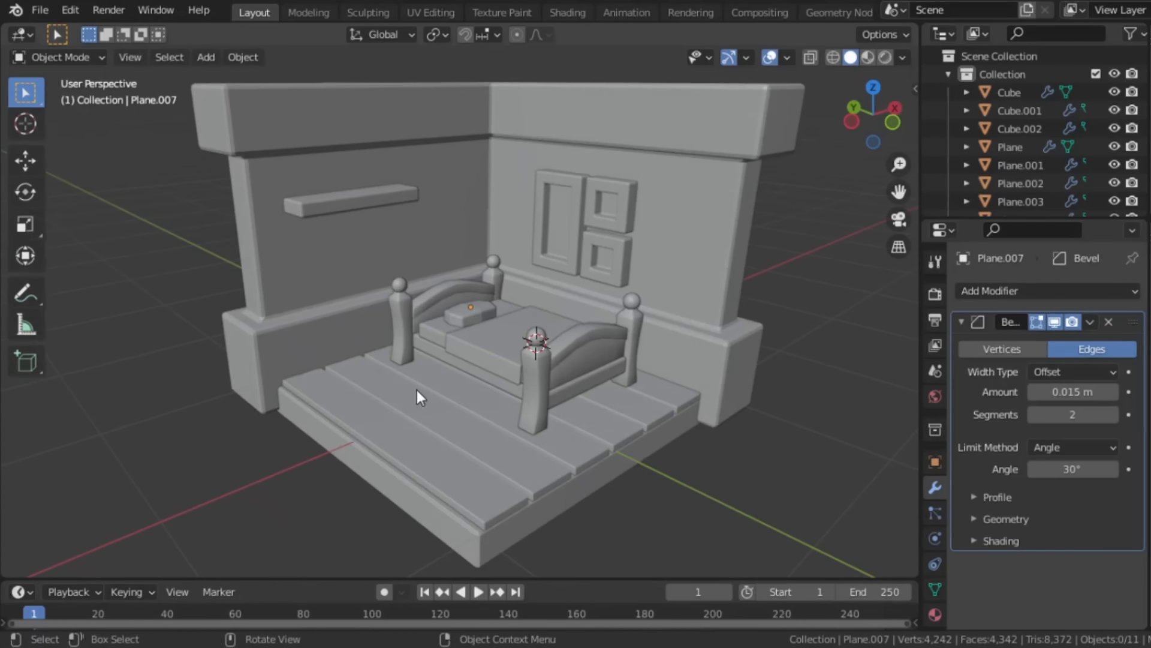
Step: Add a plane on the floor beside the bed, scale it down and extrude it up about 0.4 m into a box
{"action": "right_click", "coordinate": [361, 388], "text": "shift"}
{"action": "key", "text": "shift+a"}
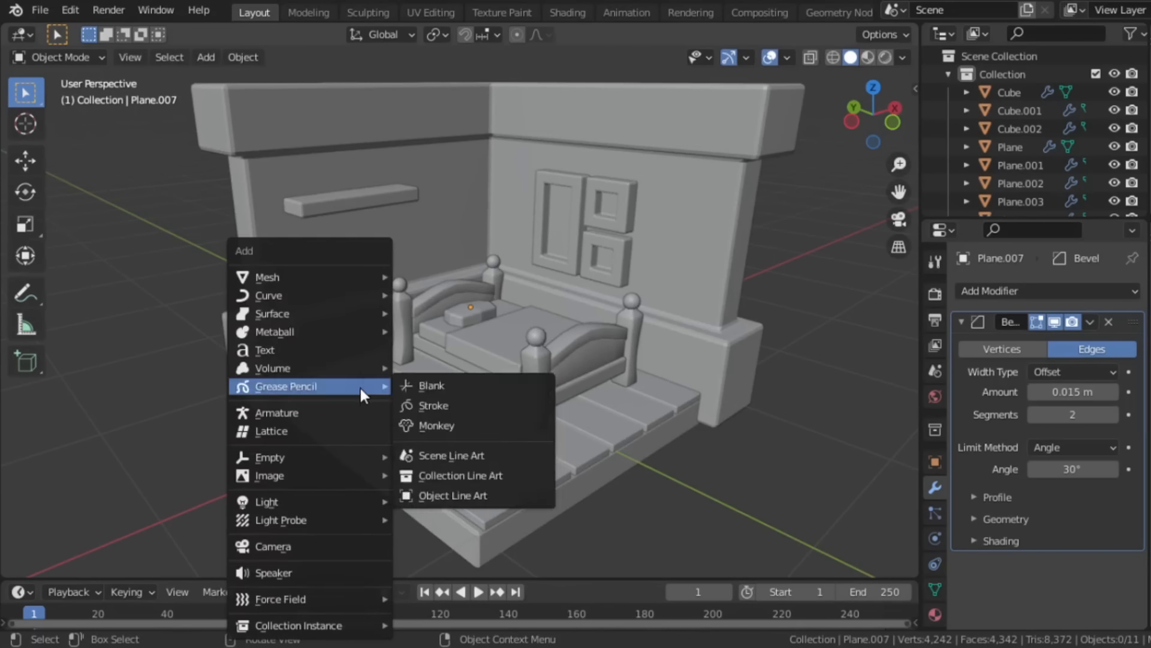
{"action": "mouse_move", "coordinate": [341, 277]}
{"action": "left_click", "coordinate": [430, 275]}
{"action": "key", "text": "s"}
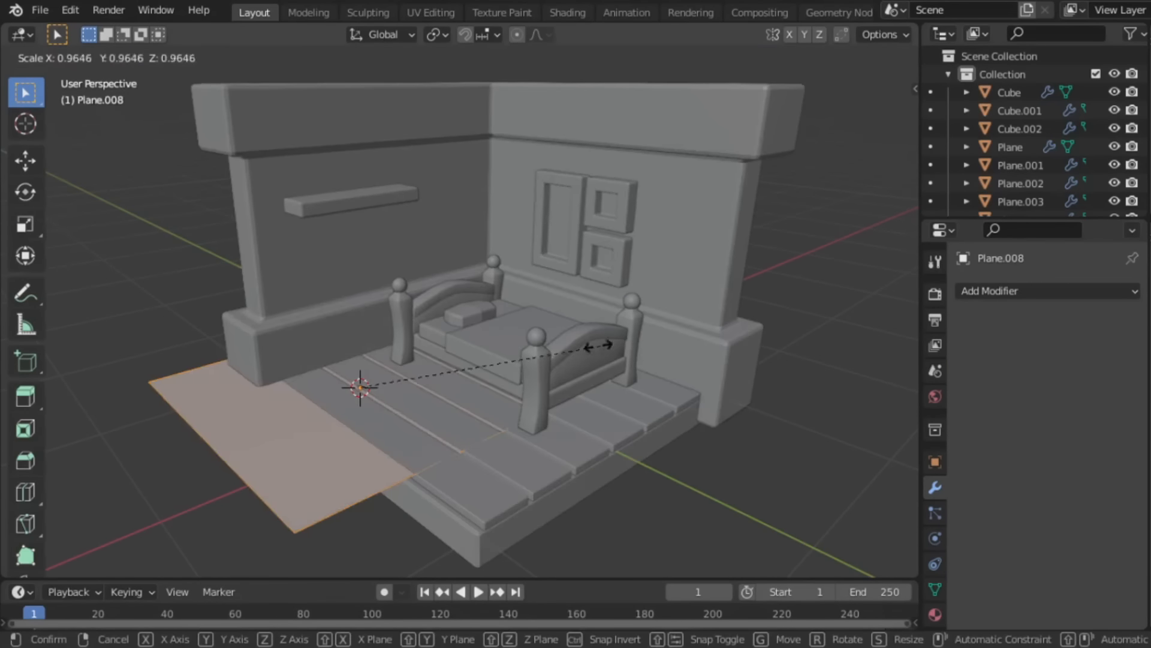
{"action": "key", "text": "e"}
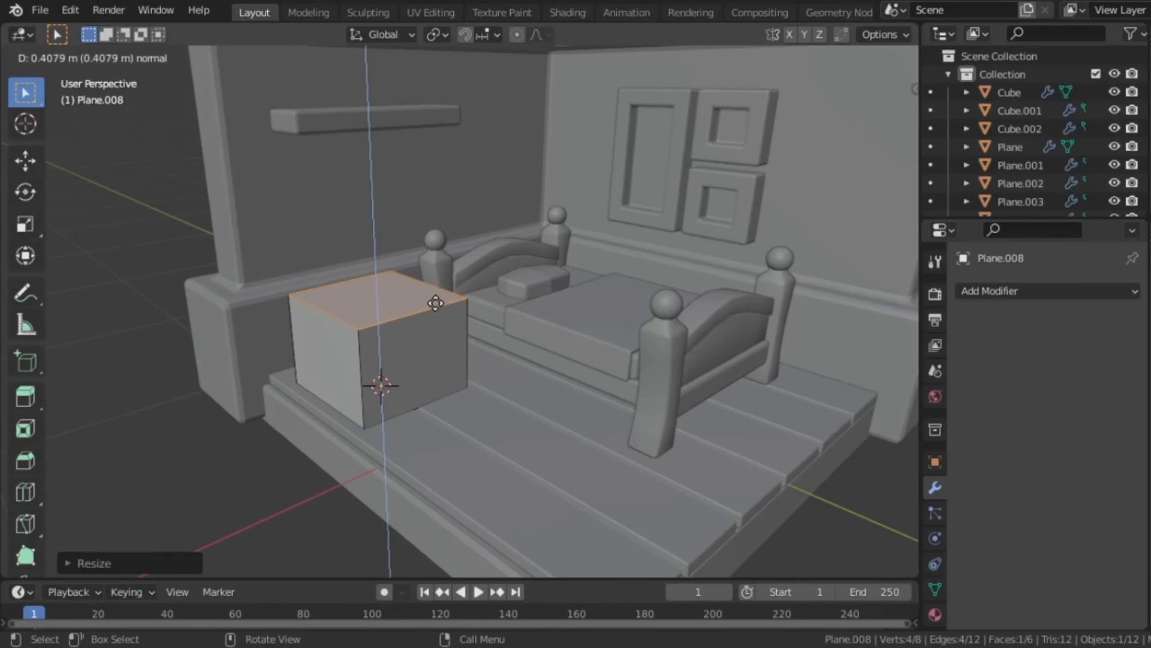
{"action": "left_click", "coordinate": [443, 340]}
Step: Scale the bedside box to about 0.71 in X and Y and lower its top face slightly along Z
{"action": "key", "text": "a"}
{"action": "key", "text": "s"}
{"action": "key", "text": "shift+z"}
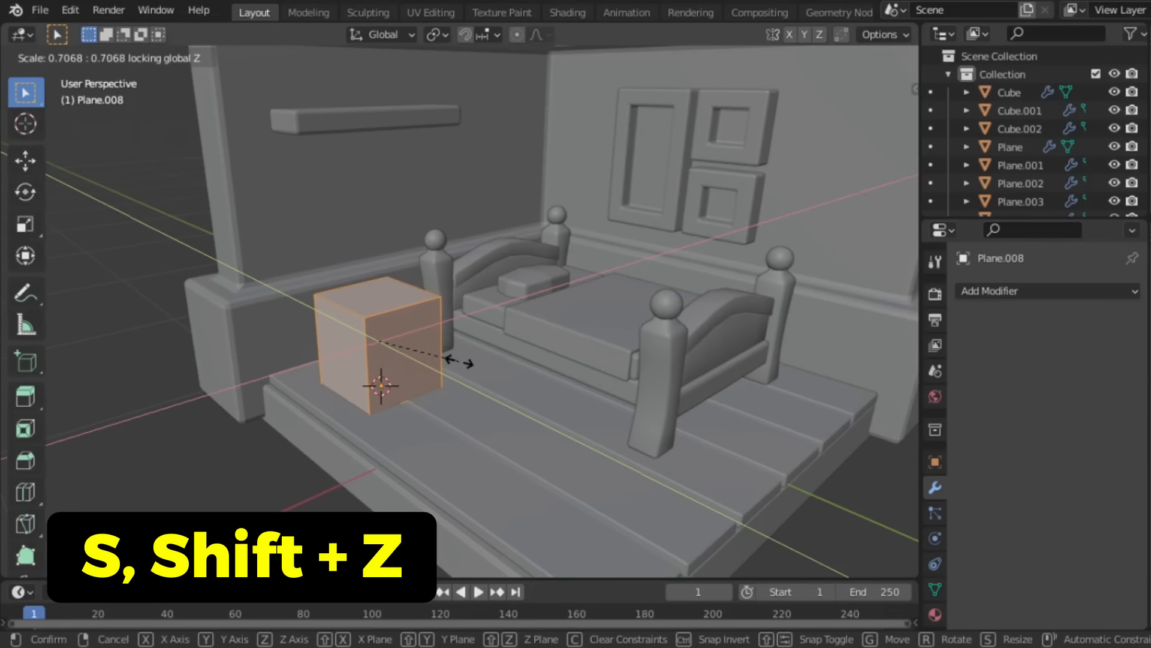
{"action": "left_click", "coordinate": [459, 361]}
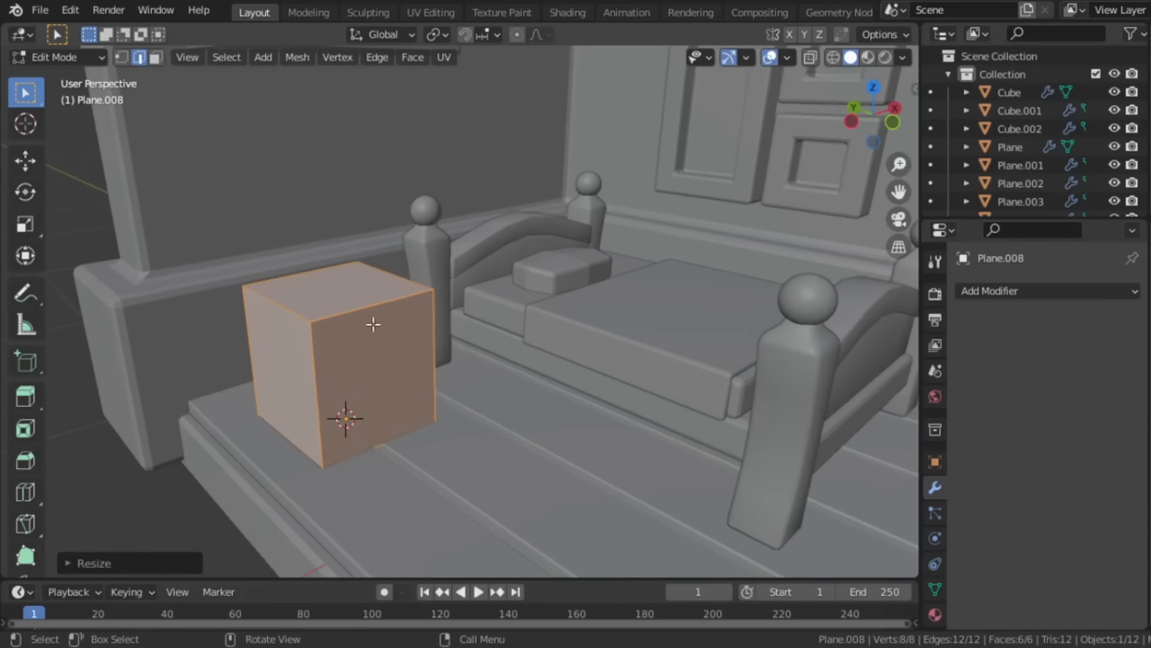
{"action": "left_click", "coordinate": [372, 321]}
{"action": "key", "text": "g"}
{"action": "key", "text": "z"}
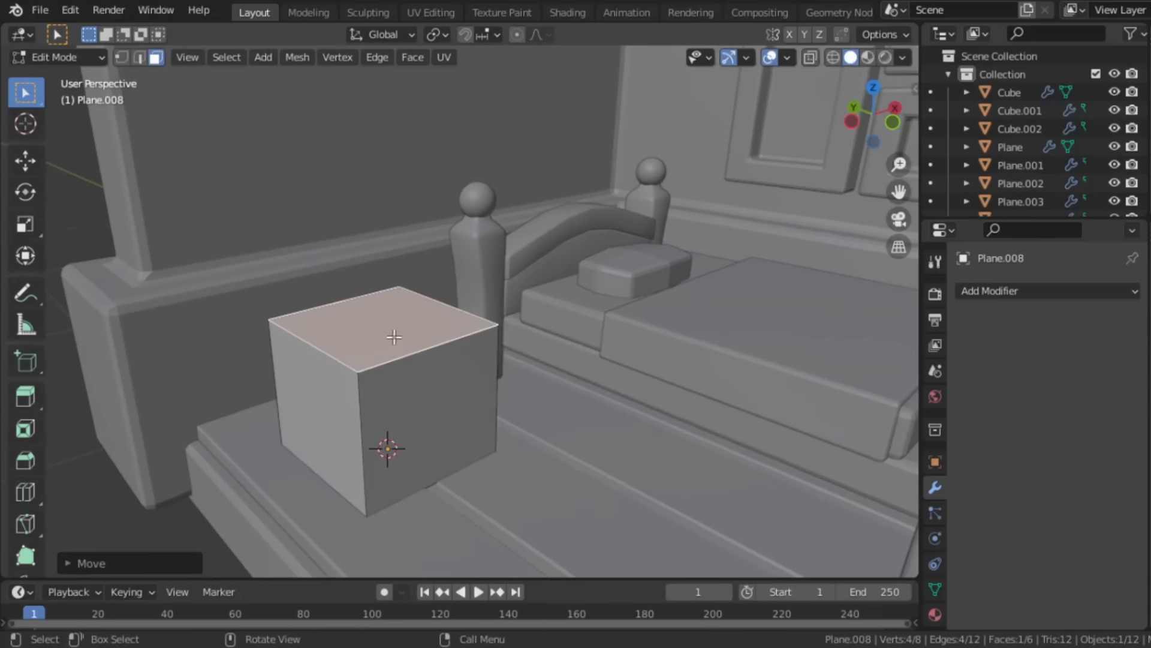
Step: Duplicate the box's top face in place, scale it to about 1.2 and extrude it up into a thin tabletop
{"action": "key", "text": "shift+d"}
{"action": "right_click", "coordinate": [414, 377]}
{"action": "key", "text": "s"}
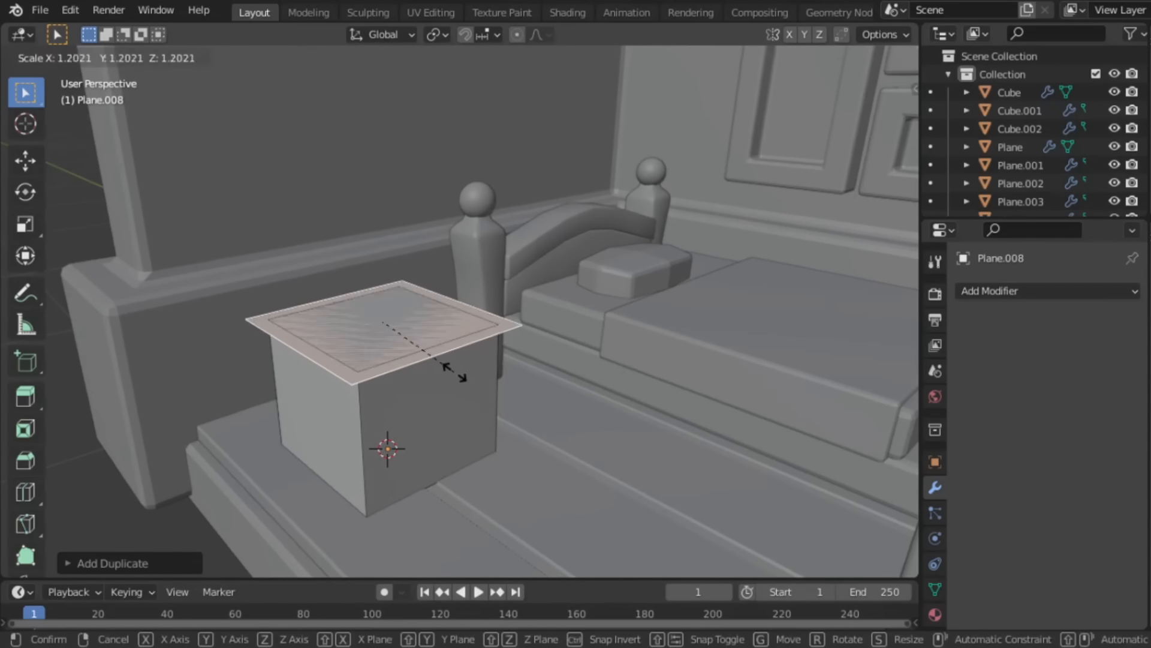
{"action": "left_click", "coordinate": [454, 372]}
{"action": "key", "text": "e"}
{"action": "left_click", "coordinate": [447, 353]}
Step: Add a Bevel modifier to the bedside table with an amount of 0.013 m and 2 segments
{"action": "left_click", "coordinate": [1010, 290]}
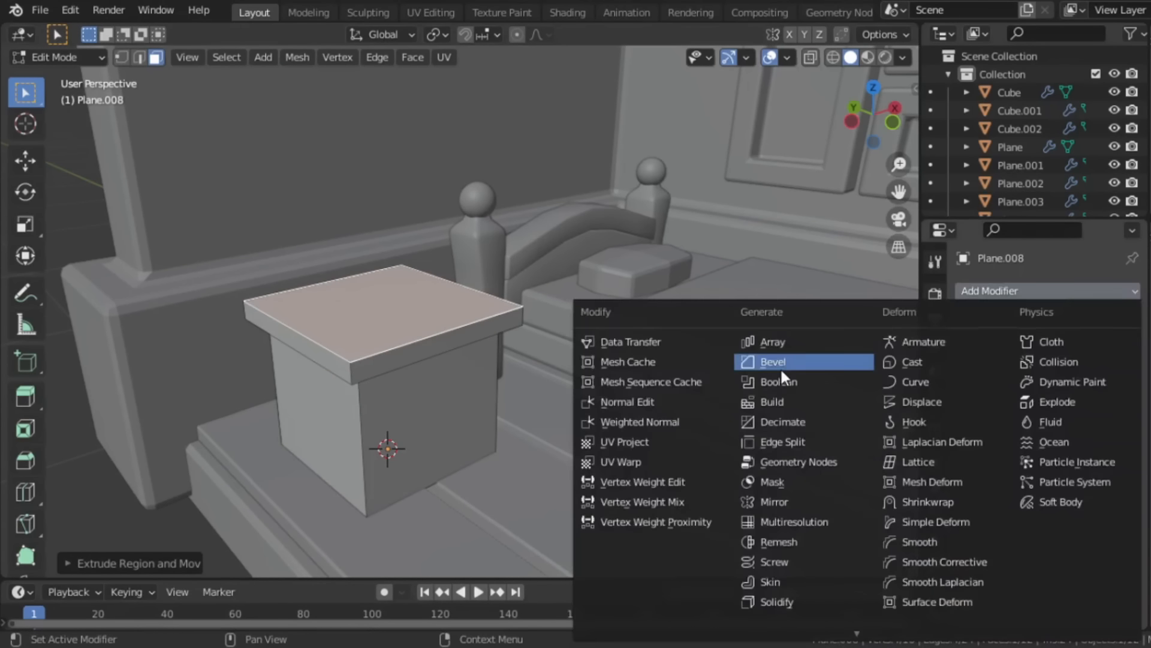
{"action": "left_click", "coordinate": [773, 291]}
{"action": "left_click_drag", "start_coordinate": [1072, 392], "coordinate": [1033, 392]}
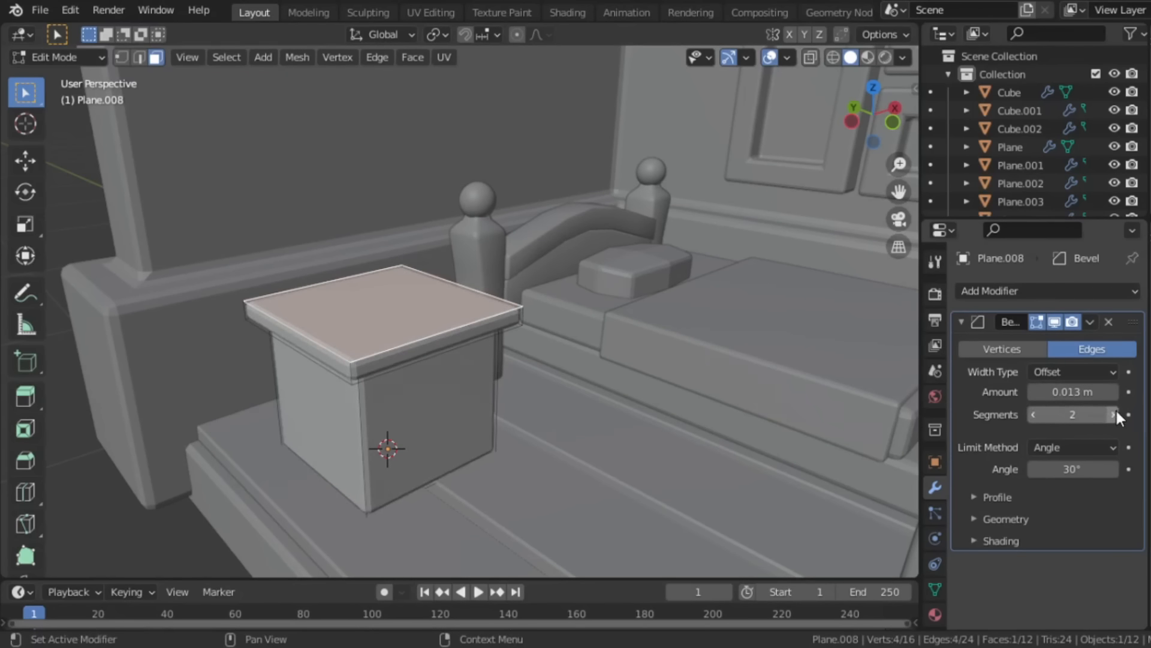
Step: Duplicate the tabletop's upper face in place, scale it down to a small square and move it to the front corner of the table
{"action": "key", "text": "shift+d"}
{"action": "right_click", "coordinate": [452, 311]}
{"action": "key", "text": "s"}
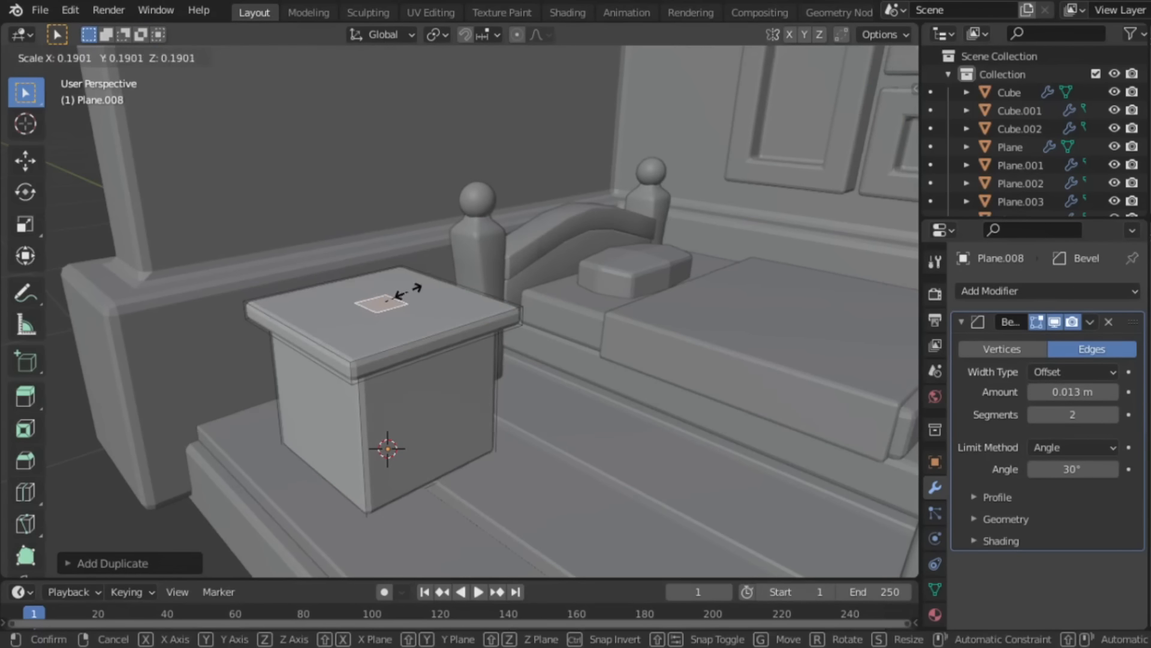
{"action": "left_click", "coordinate": [401, 301]}
{"action": "key", "text": "grave"}
{"action": "left_click", "coordinate": [401, 196]}
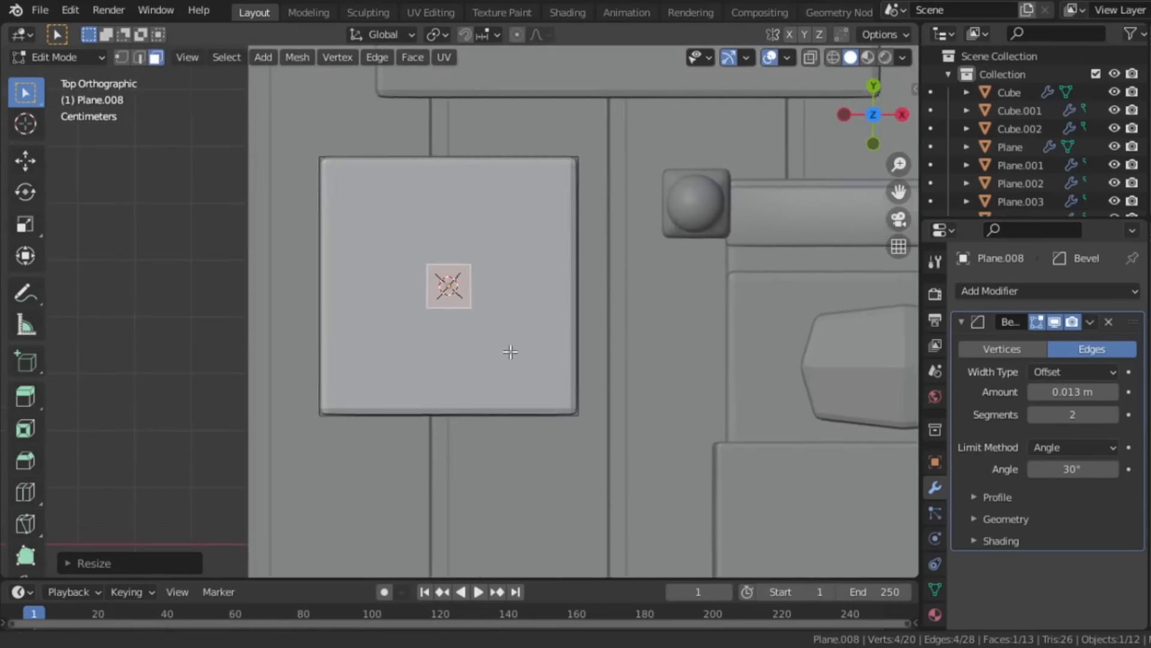
{"action": "key", "text": "g"}
{"action": "left_click", "coordinate": [456, 460]}
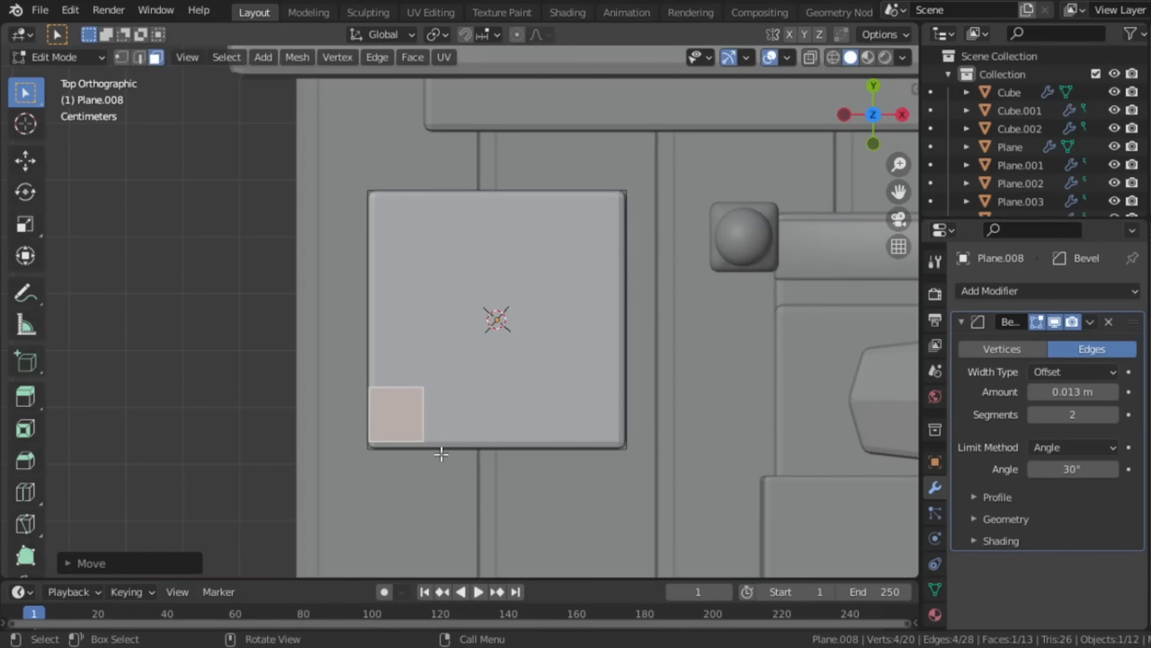
Step: Extrude the small corner square down to the floor as a table leg and separate the leg into its own object
{"action": "middle_click_drag", "start_coordinate": [443, 450], "coordinate": [463, 275]}
{"action": "key", "text": "e"}
{"action": "left_click", "coordinate": [450, 451]}
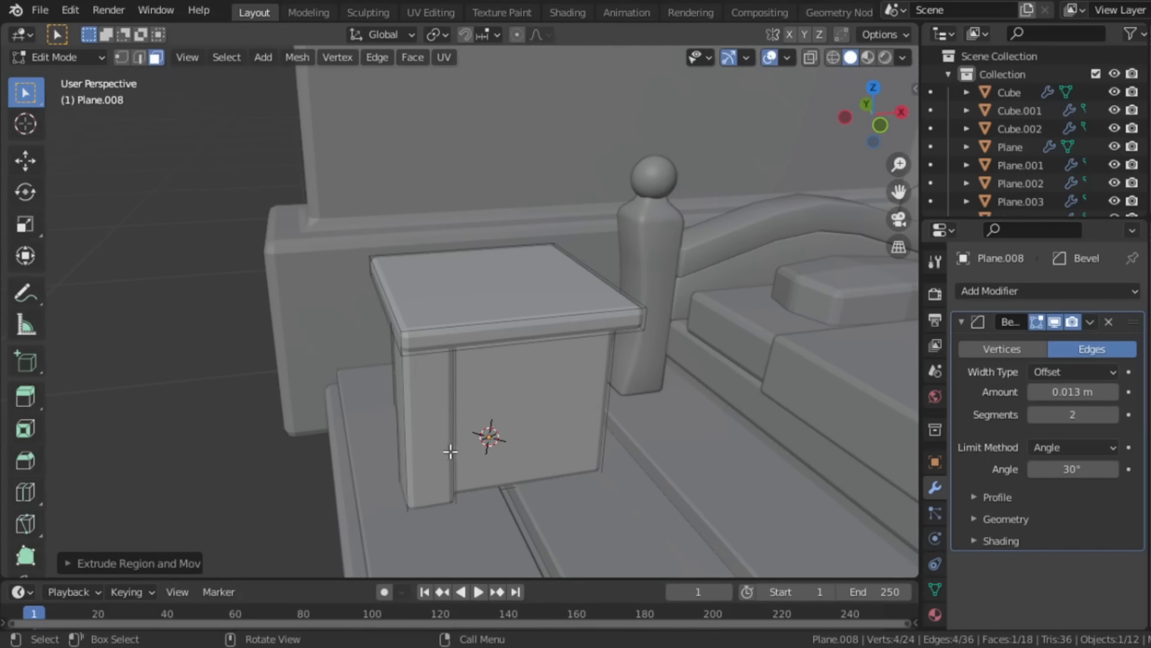
{"action": "key", "text": "l"}
{"action": "key", "text": "p"}
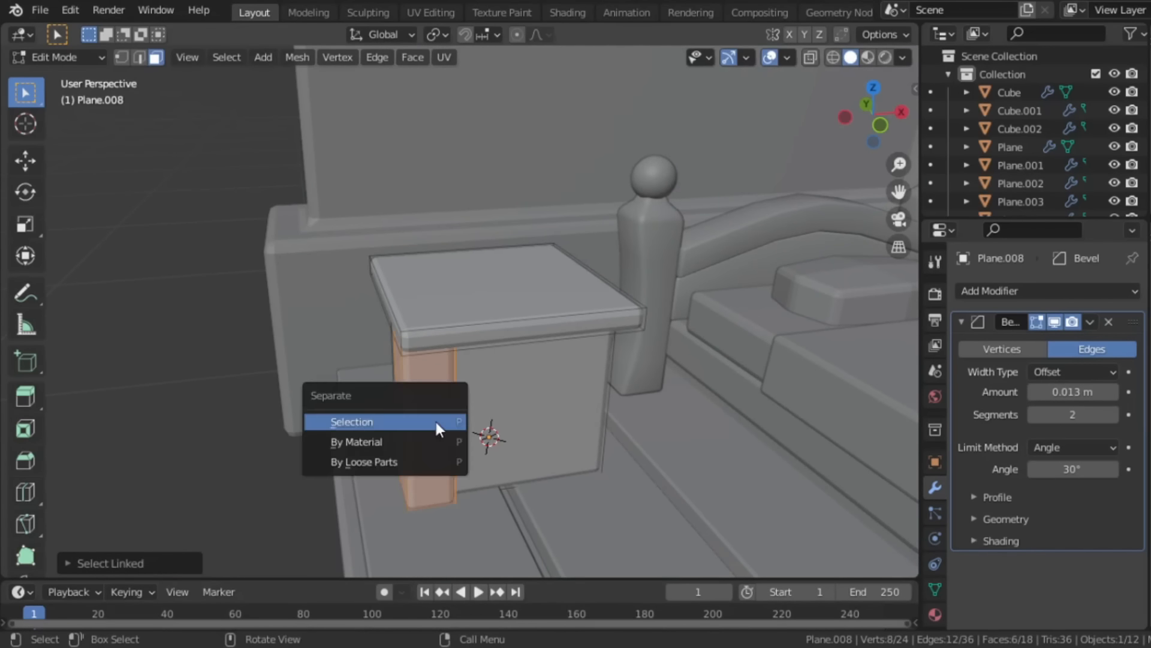
{"action": "left_click", "coordinate": [437, 423]}
{"action": "key", "text": "Tab"}
Step: Add a Mirror modifier to the leg on the X and Y axes with the table body Plane.008 as mirror object
{"action": "left_click", "coordinate": [961, 321]}
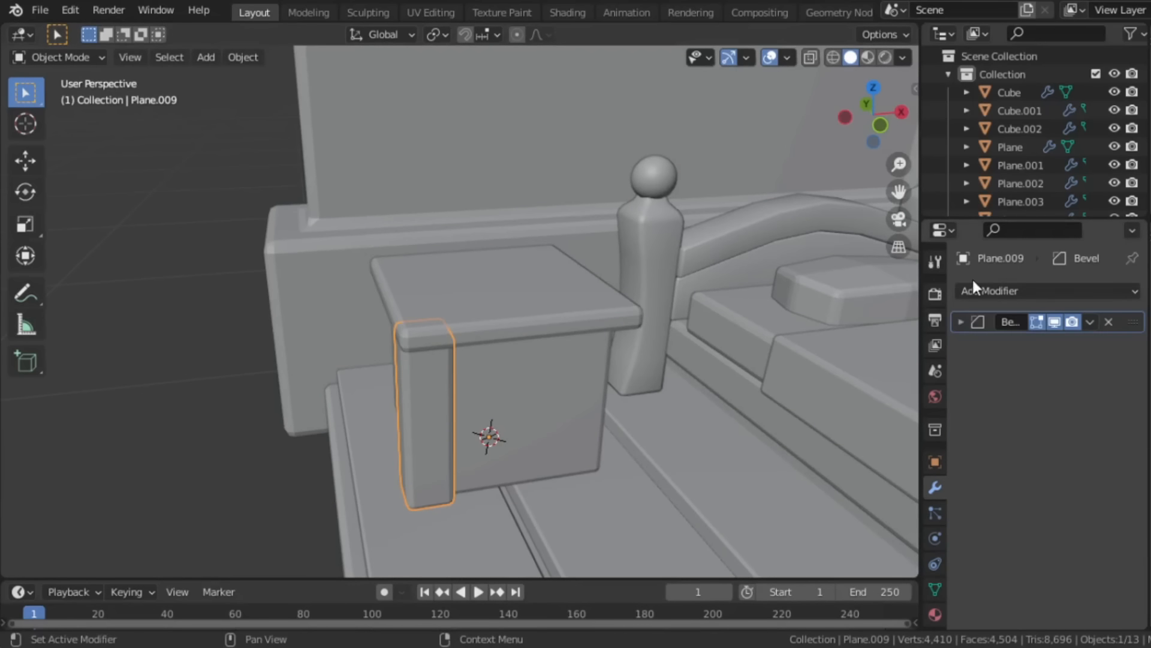
{"action": "left_click", "coordinate": [977, 290]}
{"action": "left_click", "coordinate": [790, 504]}
{"action": "left_click", "coordinate": [1108, 442]}
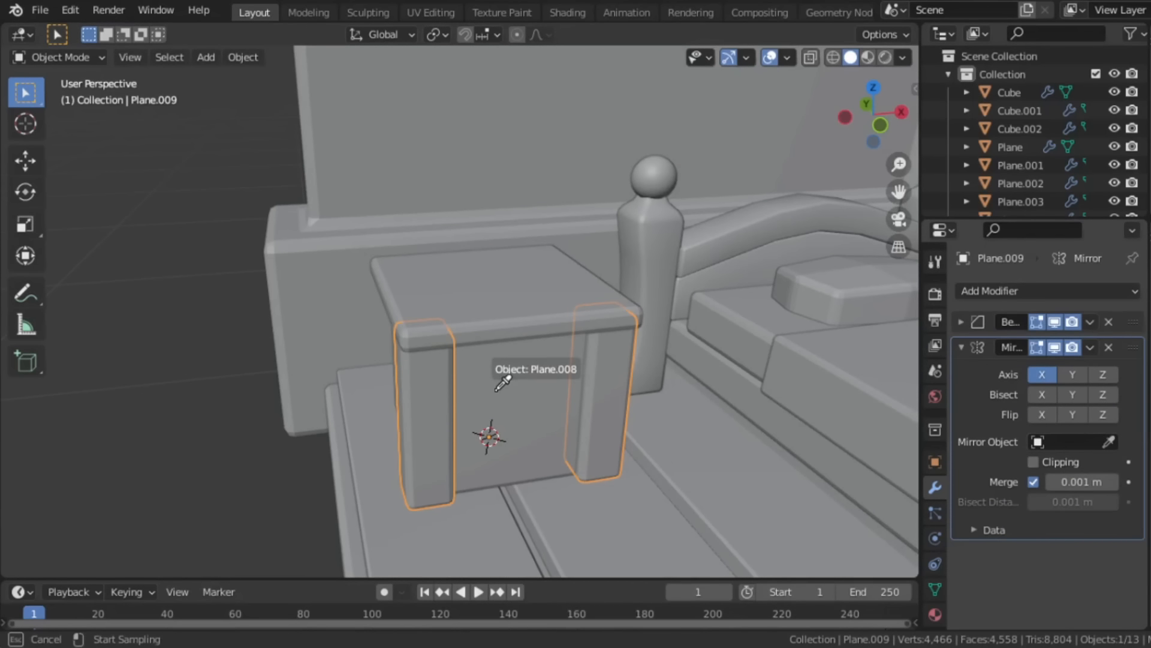
{"action": "left_click", "coordinate": [503, 383]}
{"action": "scroll", "coordinate": [576, 408], "scroll_direction": "down", "scroll_amount": 1}
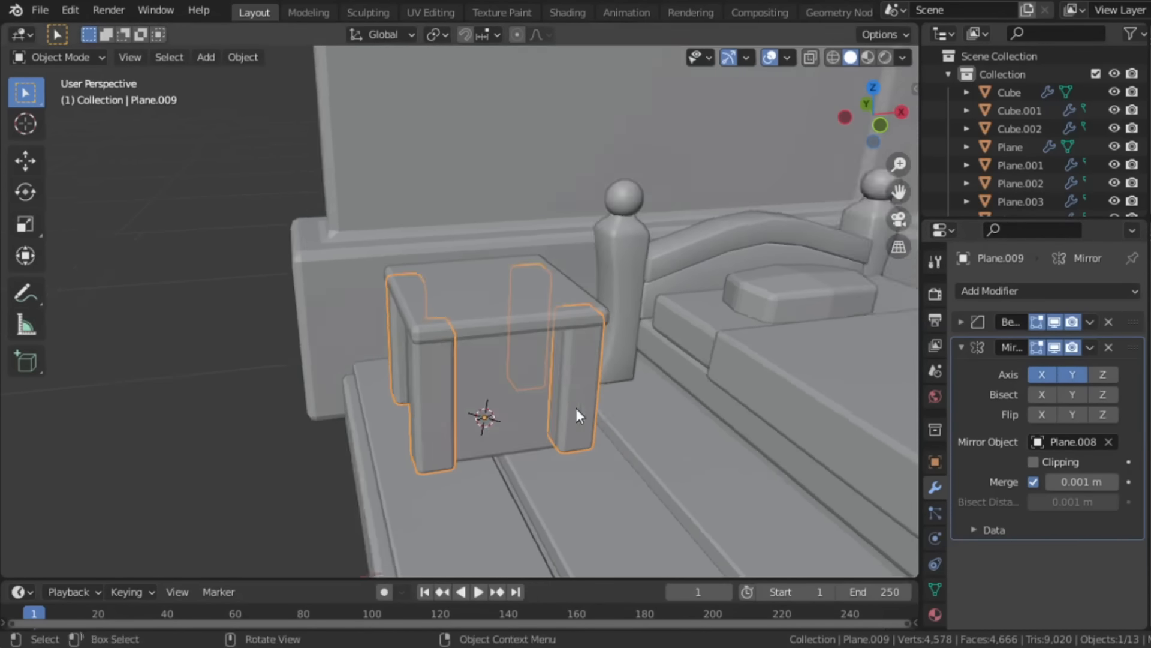
Step: Raise the bottom face of the bedside table's body about 0.06 m along Z so the legs stand clear below it
{"action": "middle_click_drag", "start_coordinate": [576, 408], "coordinate": [540, 351]}
{"action": "left_click", "coordinate": [527, 350]}
{"action": "scroll", "coordinate": [527, 351], "scroll_direction": "up", "scroll_amount": 1}
{"action": "key", "text": "Tab"}
{"action": "left_click", "coordinate": [527, 351]}
{"action": "scroll", "coordinate": [534, 354], "scroll_direction": "up", "scroll_amount": 3}
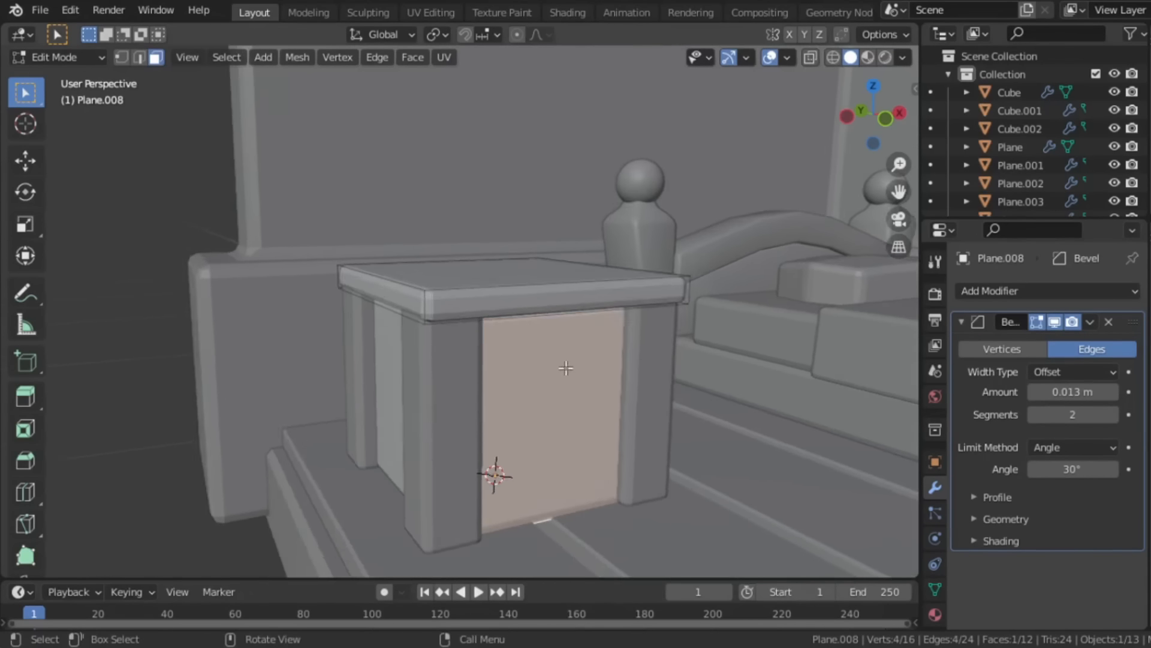
{"action": "key", "text": "alt+z"}
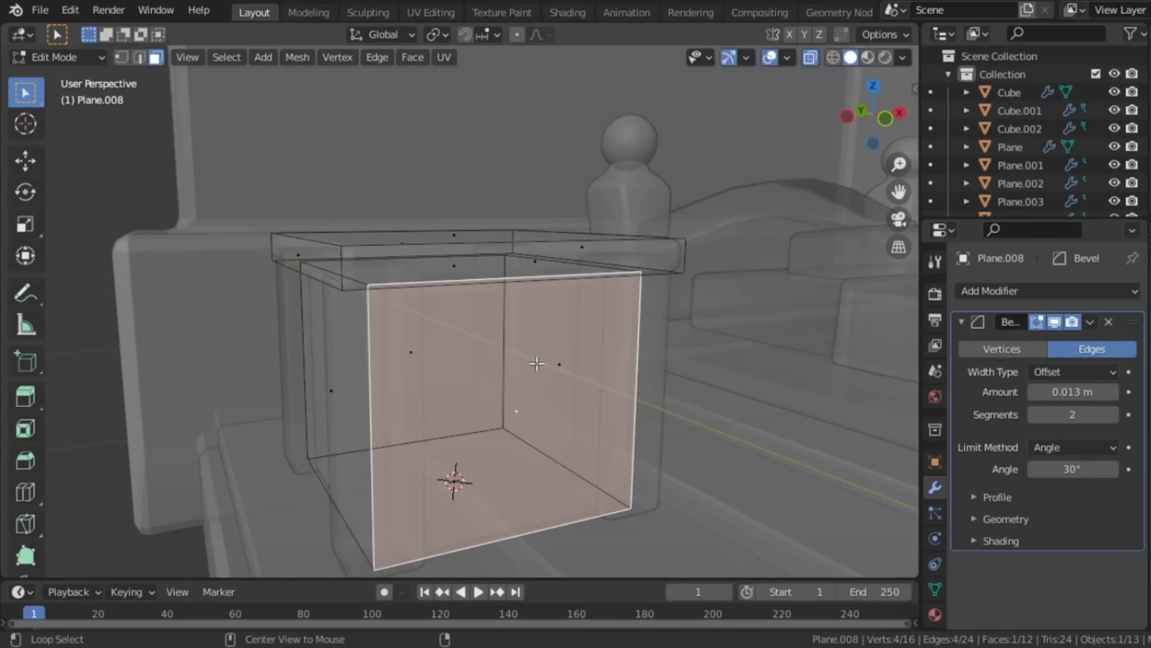
{"action": "left_click", "coordinate": [458, 475]}
{"action": "key", "text": "g"}
{"action": "key", "text": "z"}
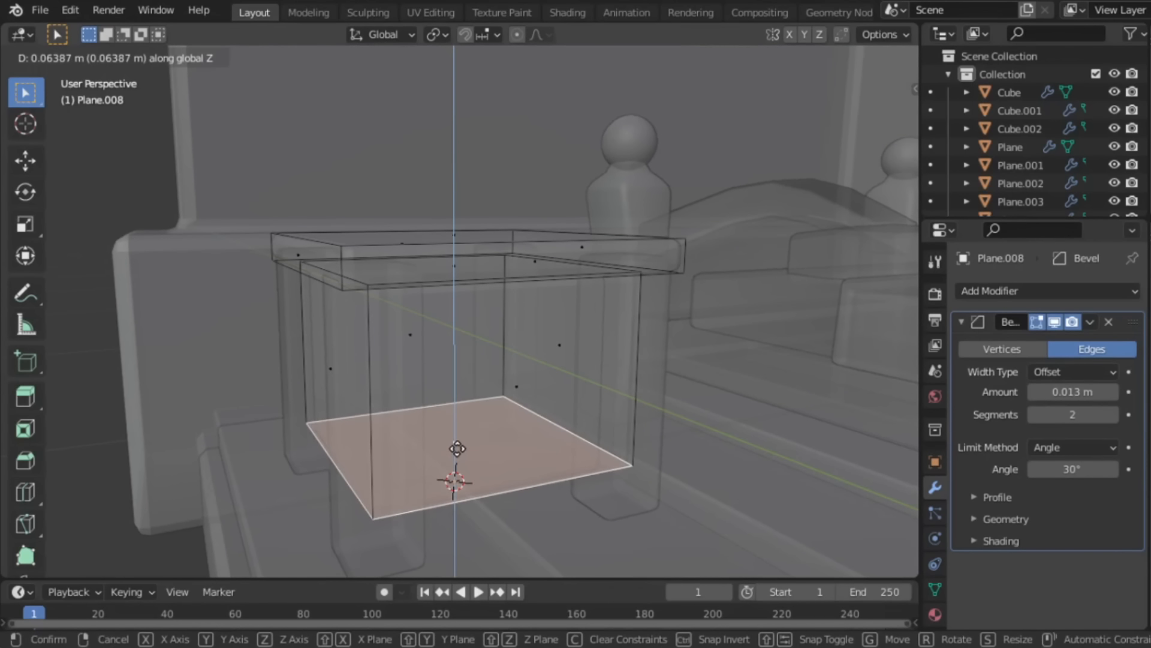
{"action": "left_click", "coordinate": [455, 450]}
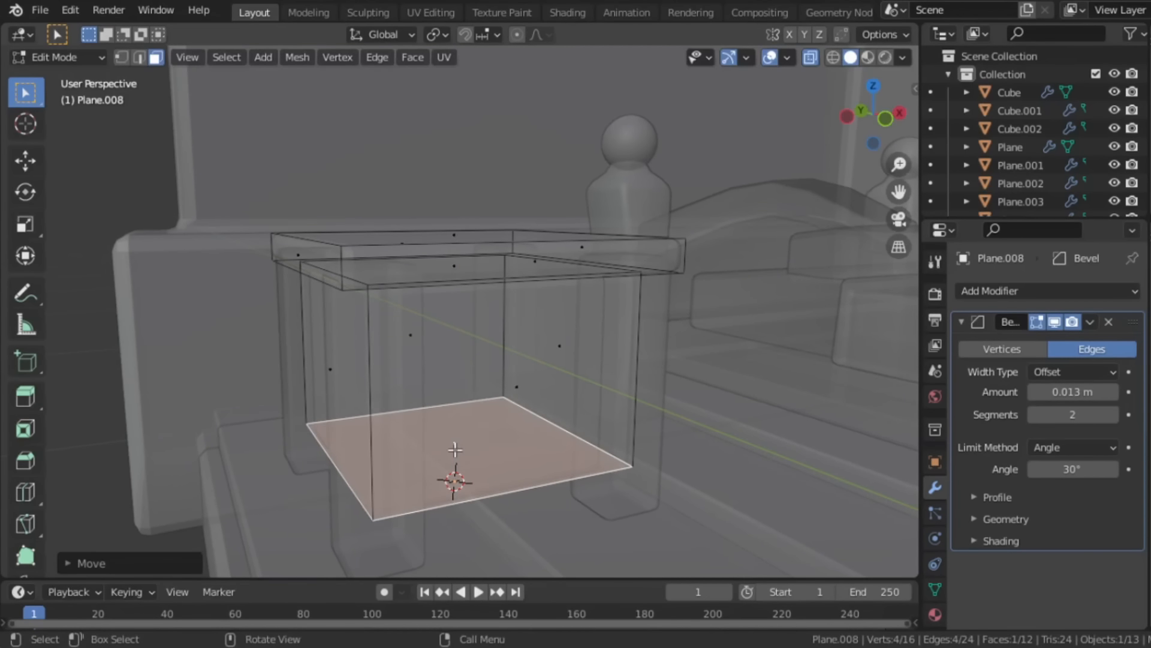
{"action": "key", "text": "alt+z"}
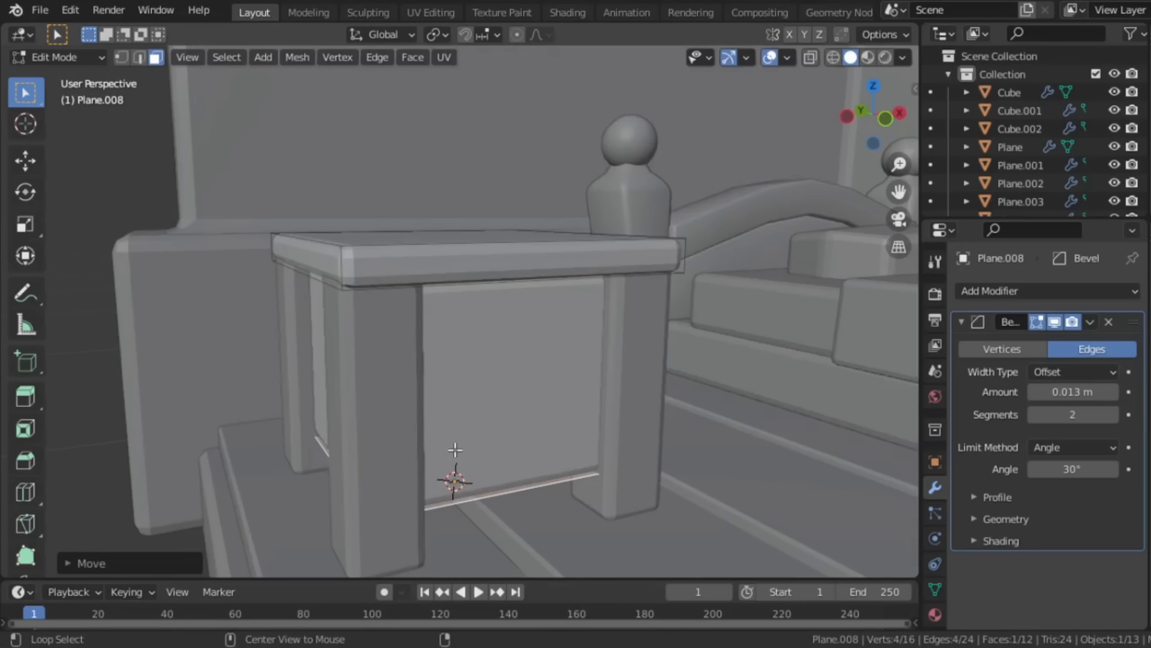
Step: Divide the table's front panel with a centred horizontal loop cut and select both halves
{"action": "left_click", "coordinate": [502, 360]}
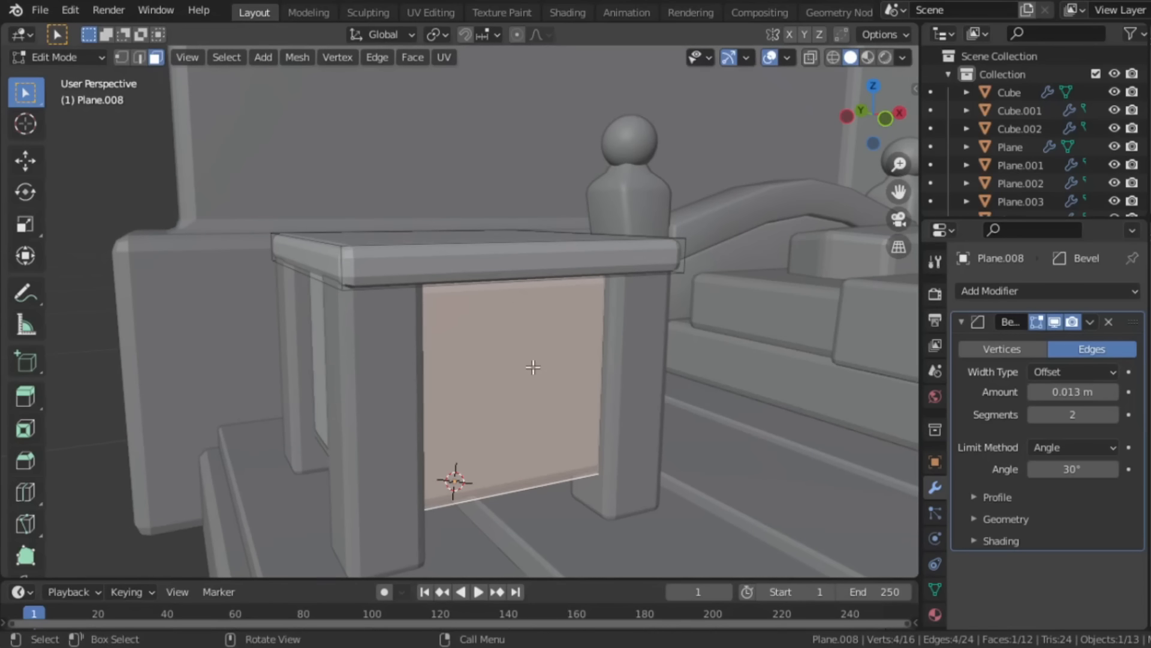
{"action": "left_click", "coordinate": [398, 409]}
{"action": "right_click", "coordinate": [399, 409]}
{"action": "left_click", "coordinate": [486, 358]}
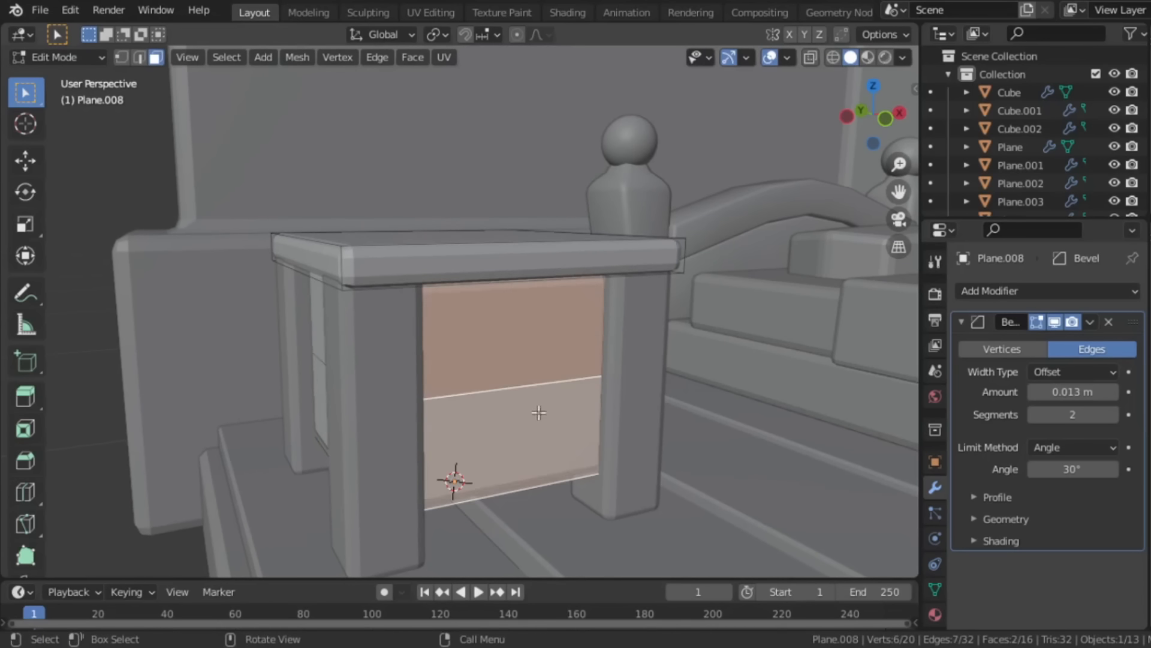
Step: Inset the two front halves individually and narrow the inset faces along X to form two drawer outlines
{"action": "key", "text": "i"}
{"action": "key", "text": "i"}
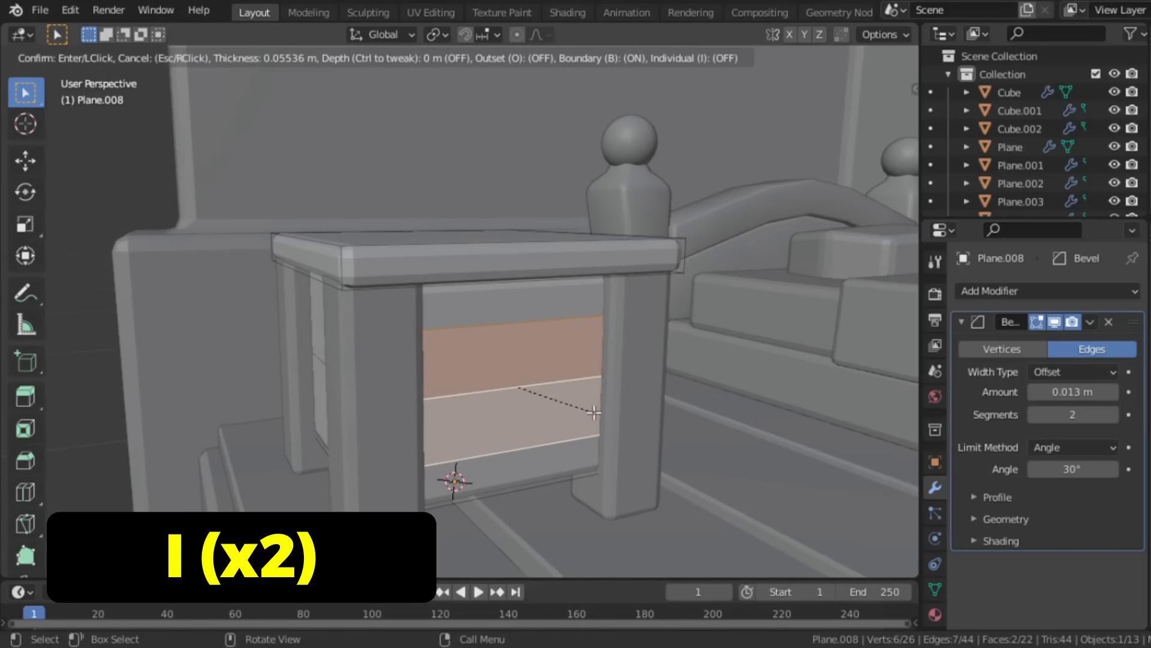
{"action": "left_click", "coordinate": [620, 410]}
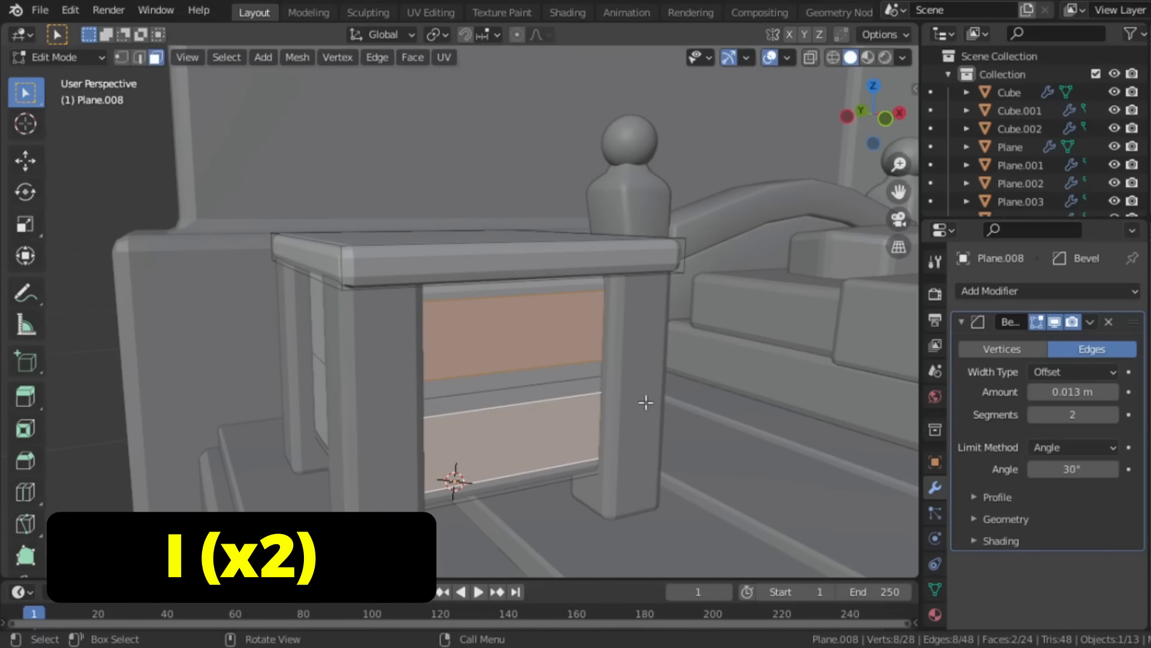
{"action": "key", "text": "s"}
{"action": "key", "text": "x"}
{"action": "left_click", "coordinate": [636, 397]}
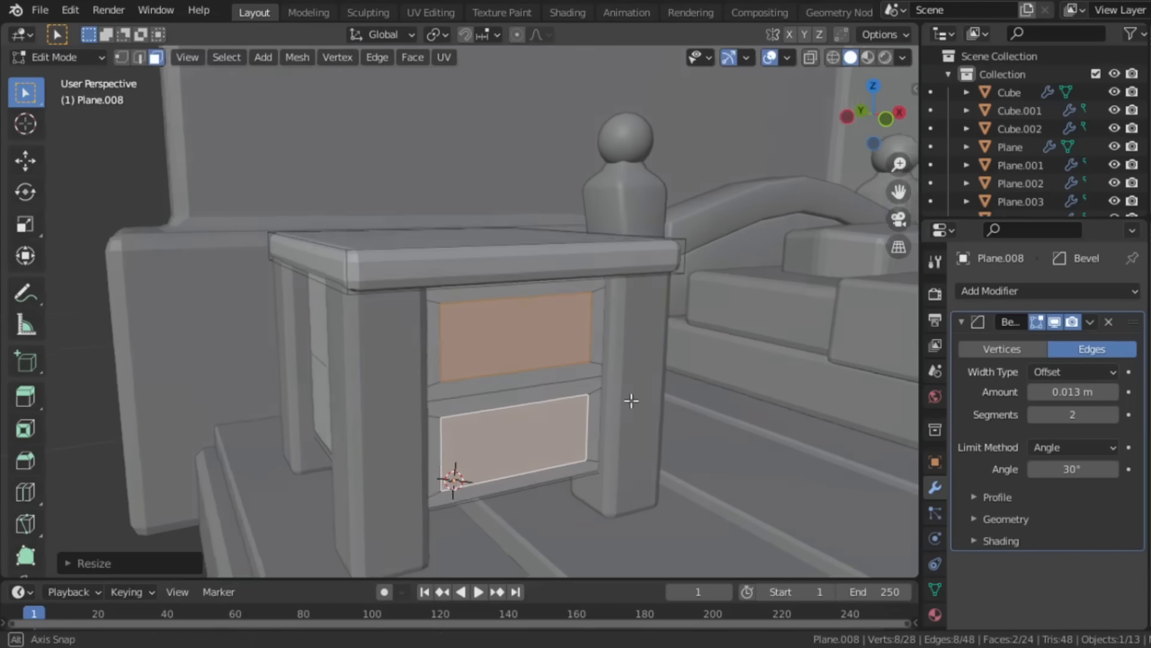
Step: Extrude the two drawer outline faces about 0.11 m into the table to make recessed openings
{"action": "scroll", "coordinate": [642, 413], "scroll_direction": "up", "scroll_amount": 1}
{"action": "key", "text": "e"}
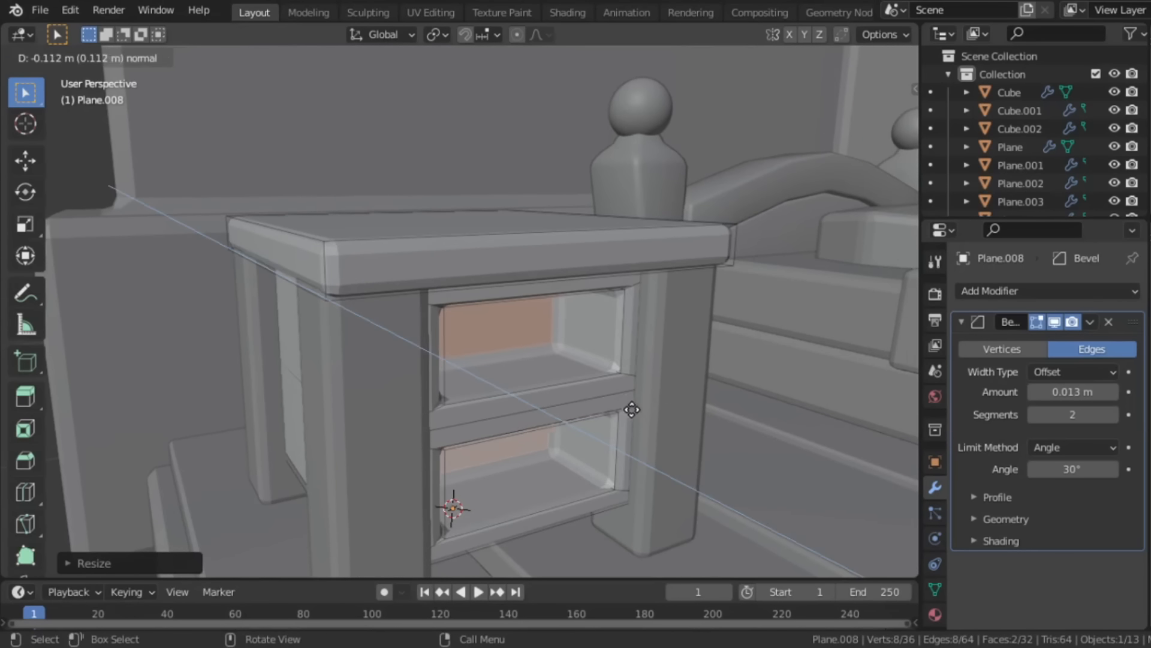
{"action": "left_click", "coordinate": [629, 407]}
Step: Duplicate the recessed back faces, shift the copies slightly and extrude them outward to fill the openings as two drawers
{"action": "key", "text": "shift+d"}
{"action": "right_click", "coordinate": [568, 358]}
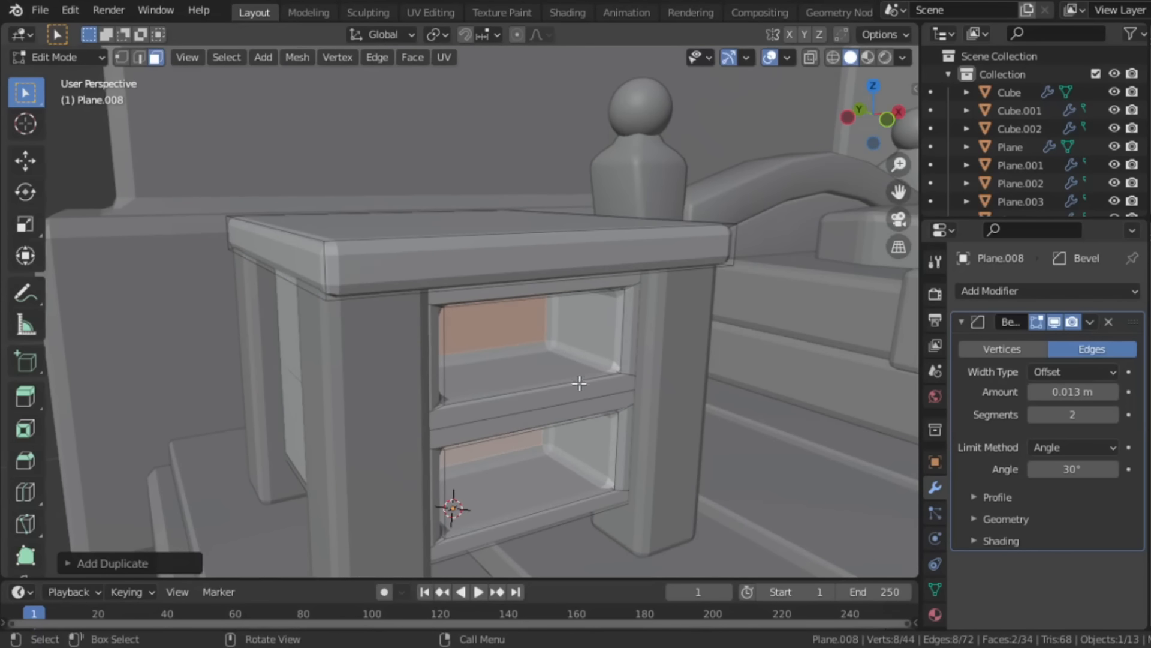
{"action": "key", "text": "g"}
{"action": "left_click", "coordinate": [584, 387]}
{"action": "key", "text": "e"}
{"action": "left_click", "coordinate": [650, 412]}
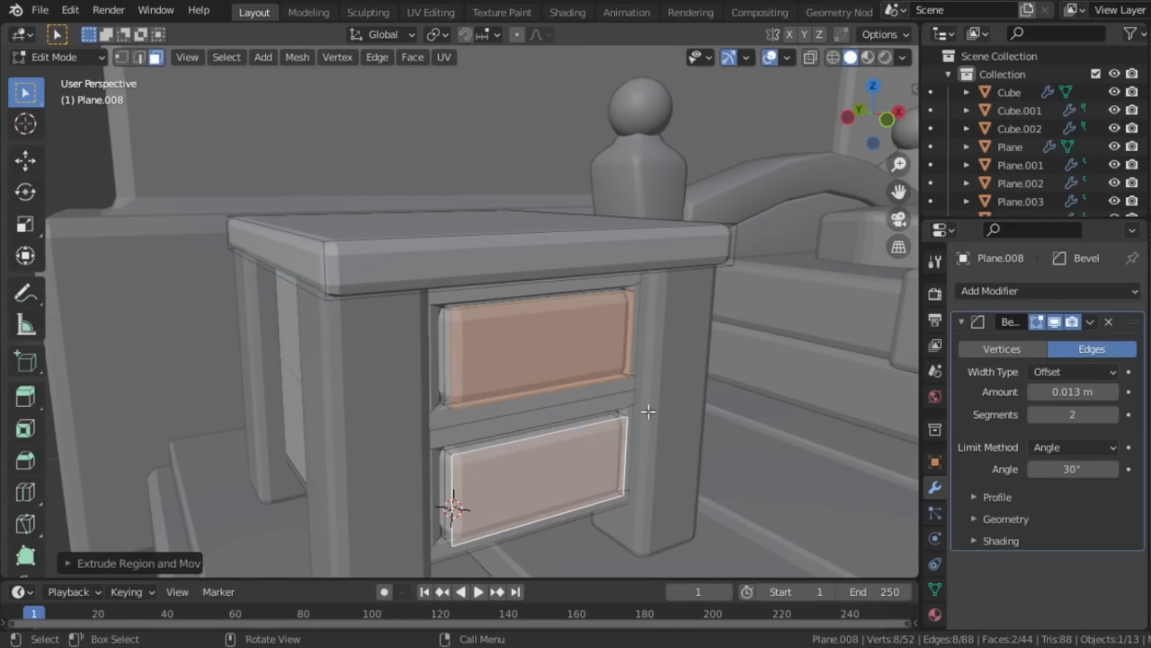
Step: Extrude the lower drawer's front face further outward so the drawer stands partly open
{"action": "middle_click_drag", "start_coordinate": [650, 411], "coordinate": [565, 473]}
{"action": "left_click", "coordinate": [563, 460]}
{"action": "key", "text": "e"}
{"action": "left_click", "coordinate": [569, 474]}
Step: Inset the lower drawer's top face about 0.018 m and extrude it about 0.063 m down to hollow out the drawer
{"action": "left_click", "coordinate": [552, 442]}
{"action": "key", "text": "i"}
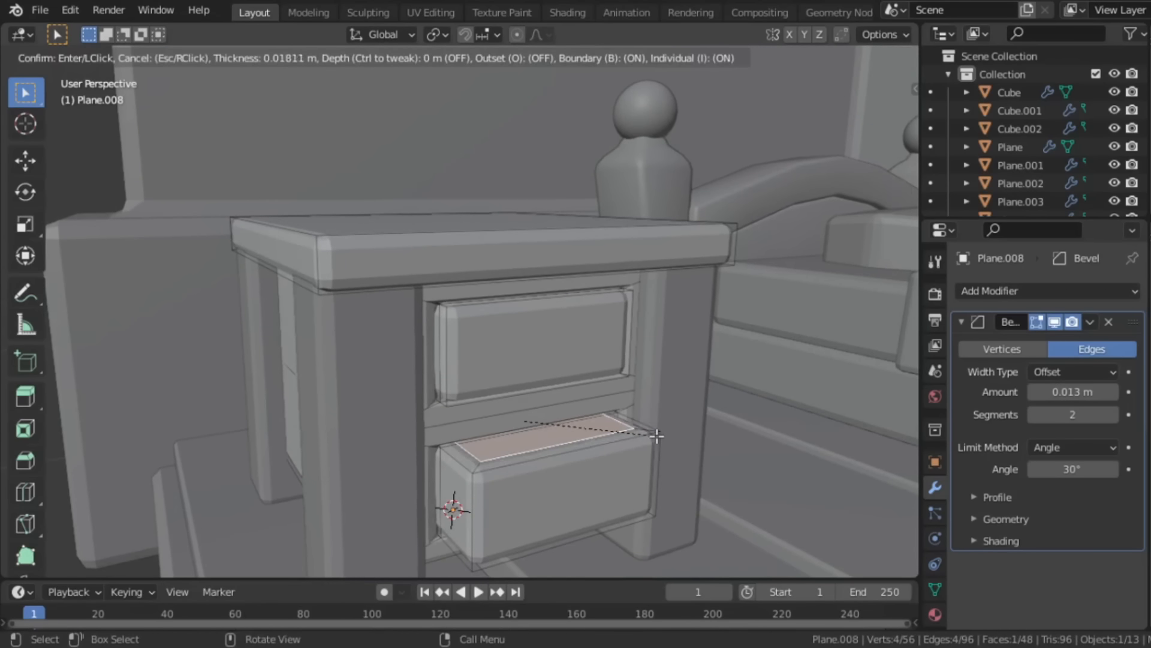
{"action": "left_click", "coordinate": [655, 436]}
{"action": "key", "text": "e"}
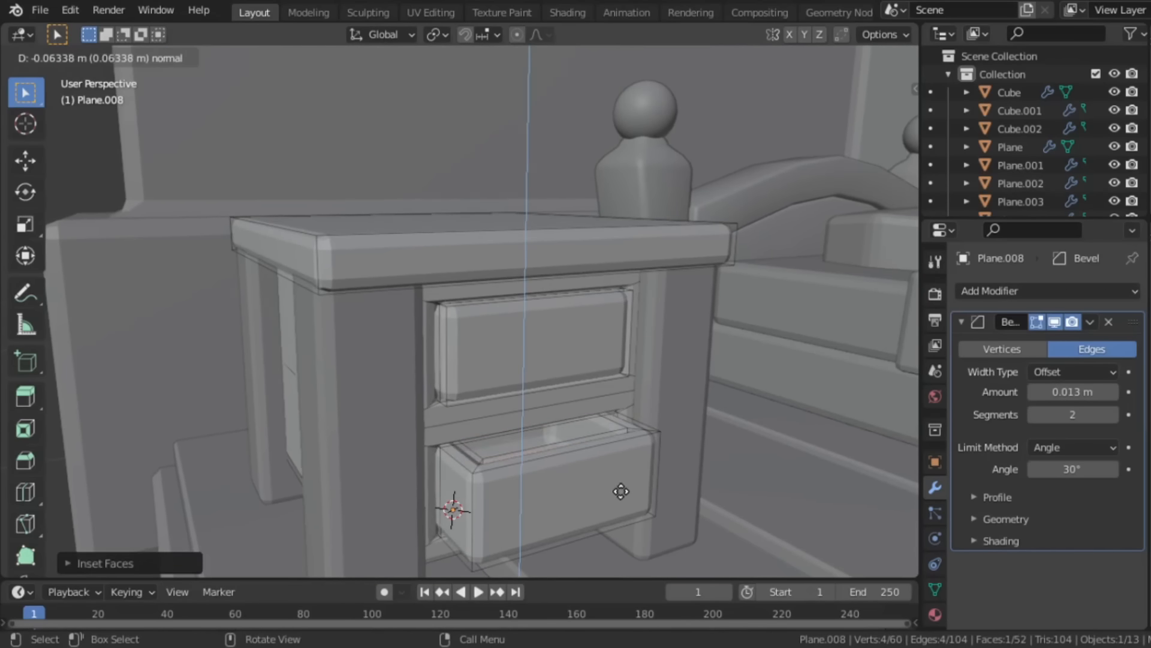
{"action": "left_click", "coordinate": [620, 491]}
{"action": "key", "text": "Tab"}
{"action": "middle_click_drag", "start_coordinate": [607, 458], "coordinate": [536, 384]}
Step: Snap the 3D cursor to the upper drawer's front face, add a UV sphere there and scale it down to a knob
{"action": "key", "text": "Tab"}
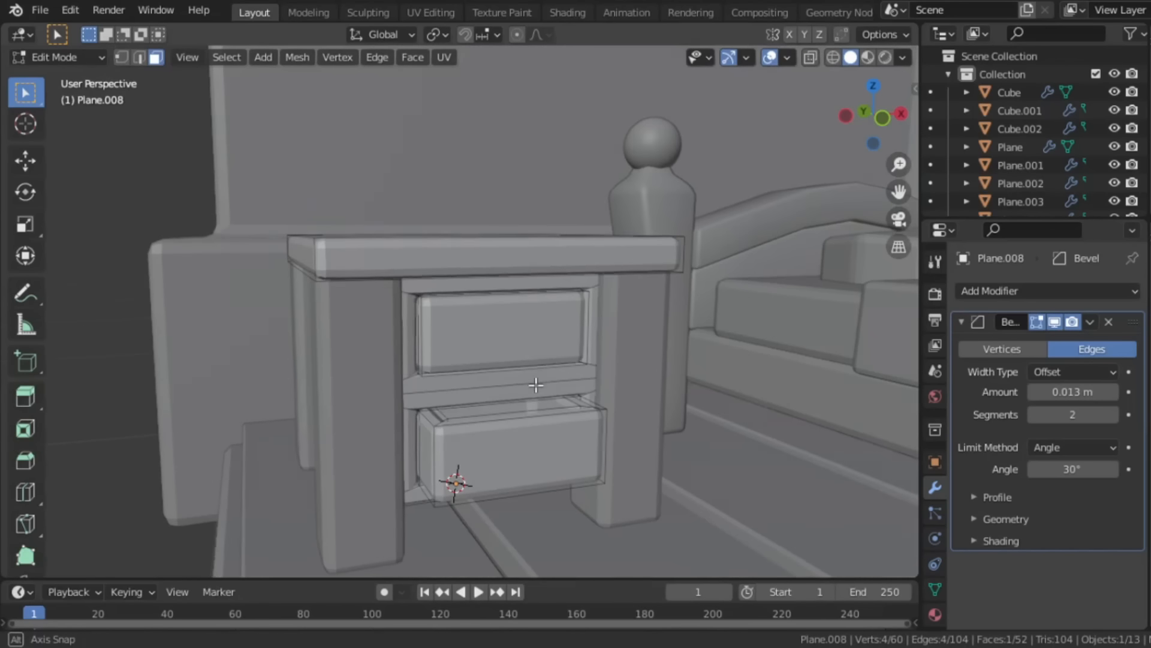
{"action": "left_click", "coordinate": [503, 335]}
{"action": "key", "text": "shift+s"}
{"action": "left_click", "coordinate": [503, 419]}
{"action": "key", "text": "shift+a"}
{"action": "left_click", "coordinate": [508, 366]}
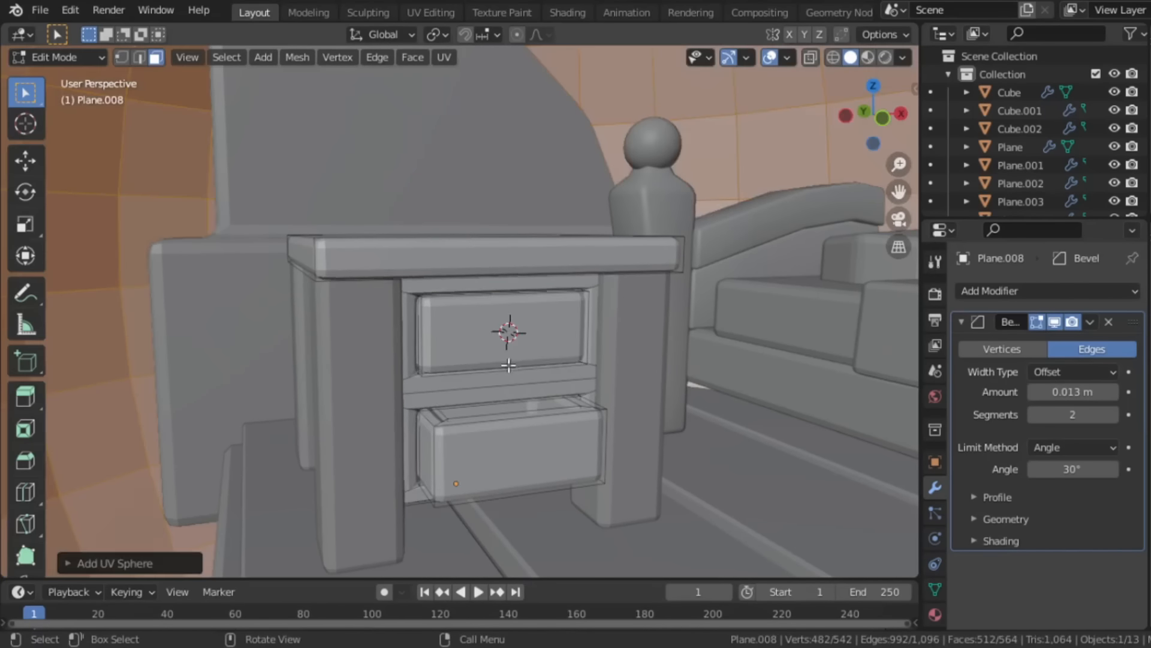
{"action": "key", "text": "s"}
{"action": "left_click", "coordinate": [531, 330]}
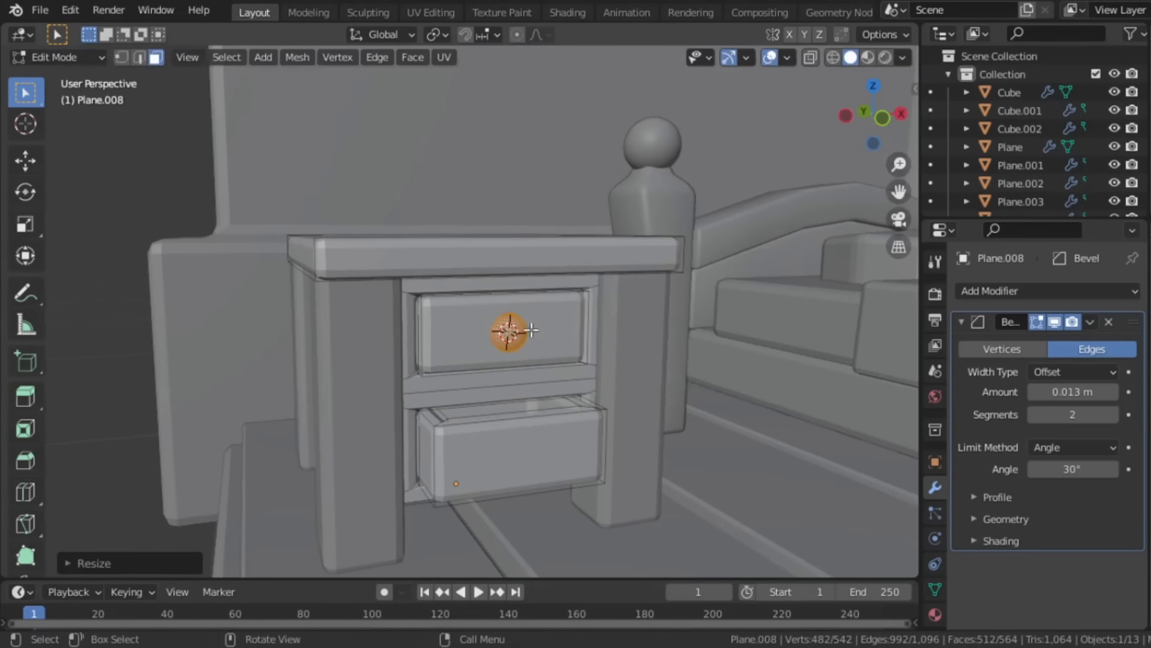
Step: Move the upper drawer's knob outward along Y so it protrudes from the drawer front
{"action": "middle_click_drag", "start_coordinate": [531, 330], "coordinate": [670, 389]}
{"action": "scroll", "coordinate": [669, 389], "scroll_direction": "up", "scroll_amount": 4}
{"action": "key", "text": "g"}
{"action": "key", "text": "y"}
{"action": "left_click", "coordinate": [743, 429]}
{"action": "scroll", "coordinate": [593, 387], "scroll_direction": "down", "scroll_amount": 4}
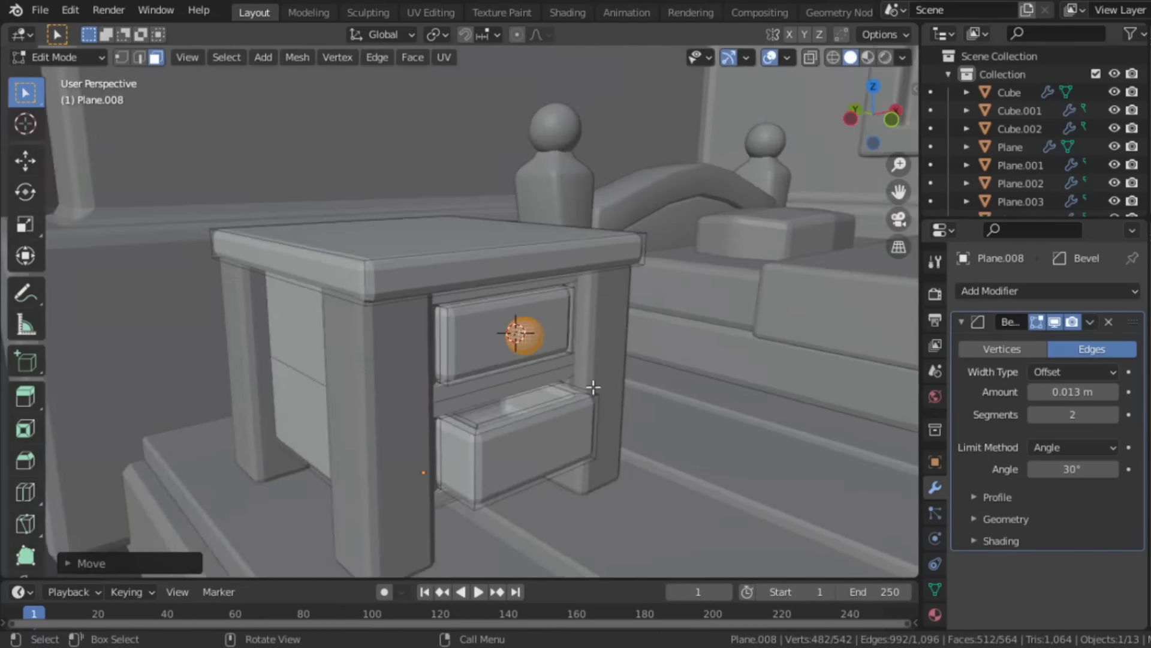
Step: Duplicate the knob downward along Z for the lower drawer and adjust the copy along Y and Z onto that drawer's front
{"action": "key", "text": "shift+d"}
{"action": "key", "text": "z"}
{"action": "left_click", "coordinate": [521, 463]}
{"action": "middle_click_drag", "start_coordinate": [522, 463], "coordinate": [608, 443]}
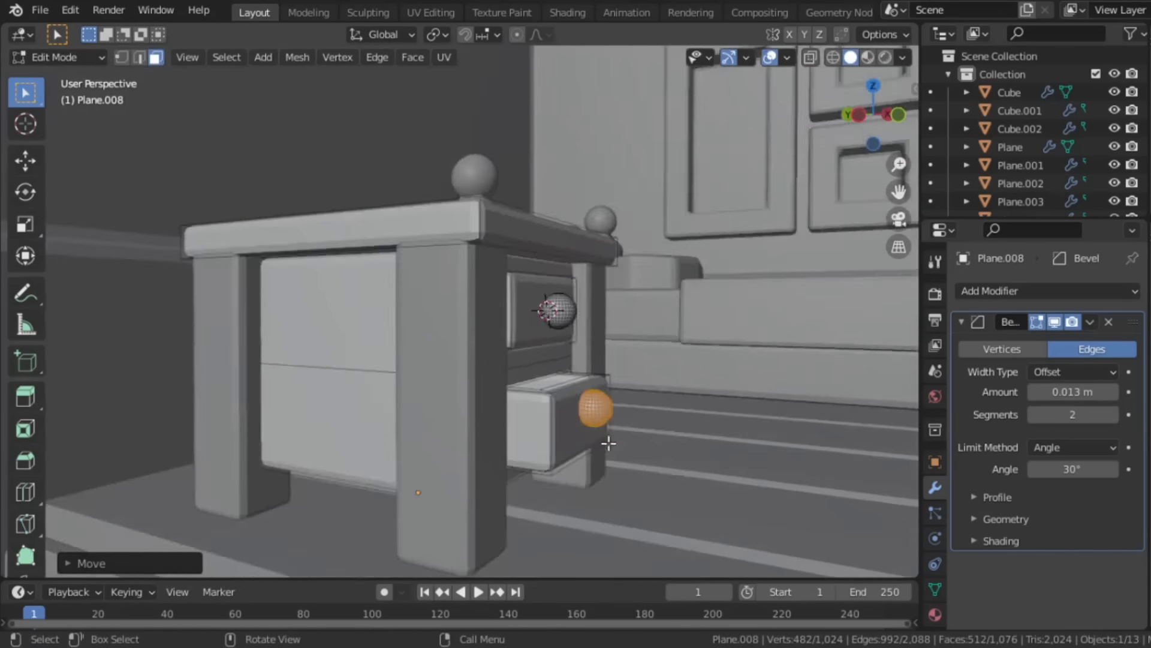
{"action": "scroll", "coordinate": [609, 444], "scroll_direction": "up", "scroll_amount": 2}
{"action": "key", "text": "g"}
{"action": "key", "text": "y"}
{"action": "left_click", "coordinate": [689, 456]}
{"action": "key", "text": "g"}
{"action": "key", "text": "z"}
{"action": "left_click", "coordinate": [690, 467]}
{"action": "scroll", "coordinate": [689, 467], "scroll_direction": "down", "scroll_amount": 2}
{"action": "middle_click_drag", "start_coordinate": [689, 467], "coordinate": [632, 391]}
Step: Select the whole tabletop, place the 3D cursor at its centre and leave mesh editing
{"action": "left_click", "coordinate": [467, 294]}
{"action": "key", "text": "ctrl+l"}
{"action": "key", "text": "a"}
{"action": "key", "text": "ctrl+z"}
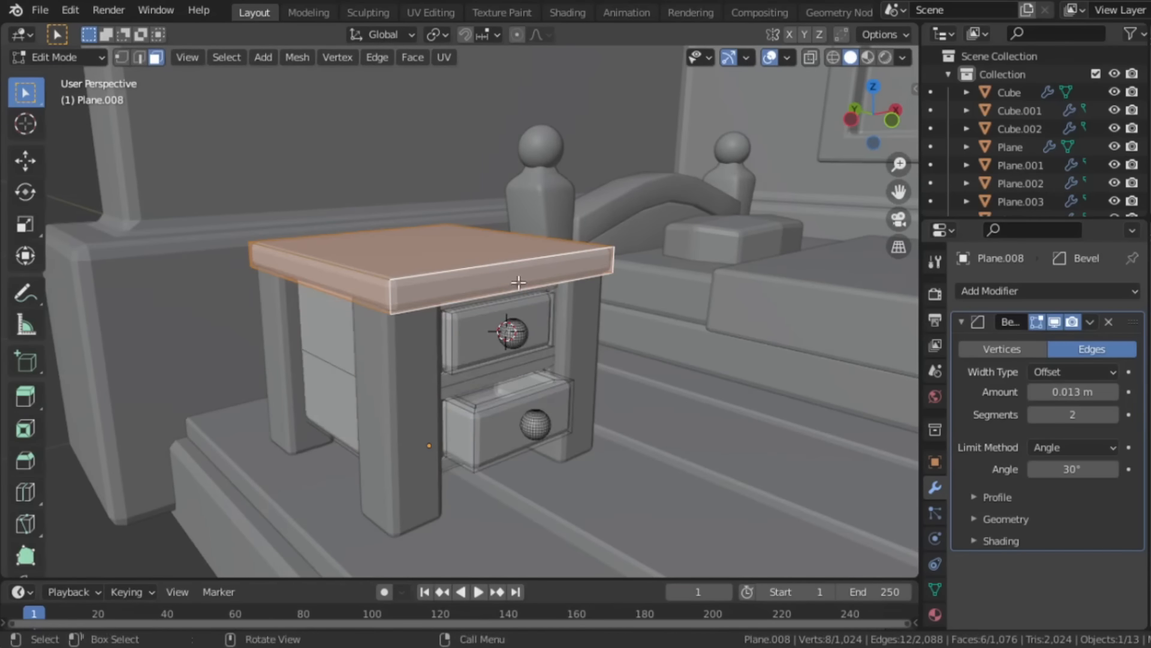
{"action": "key", "text": "Tab"}
{"action": "scroll", "coordinate": [531, 294], "scroll_direction": "down", "scroll_amount": 5}
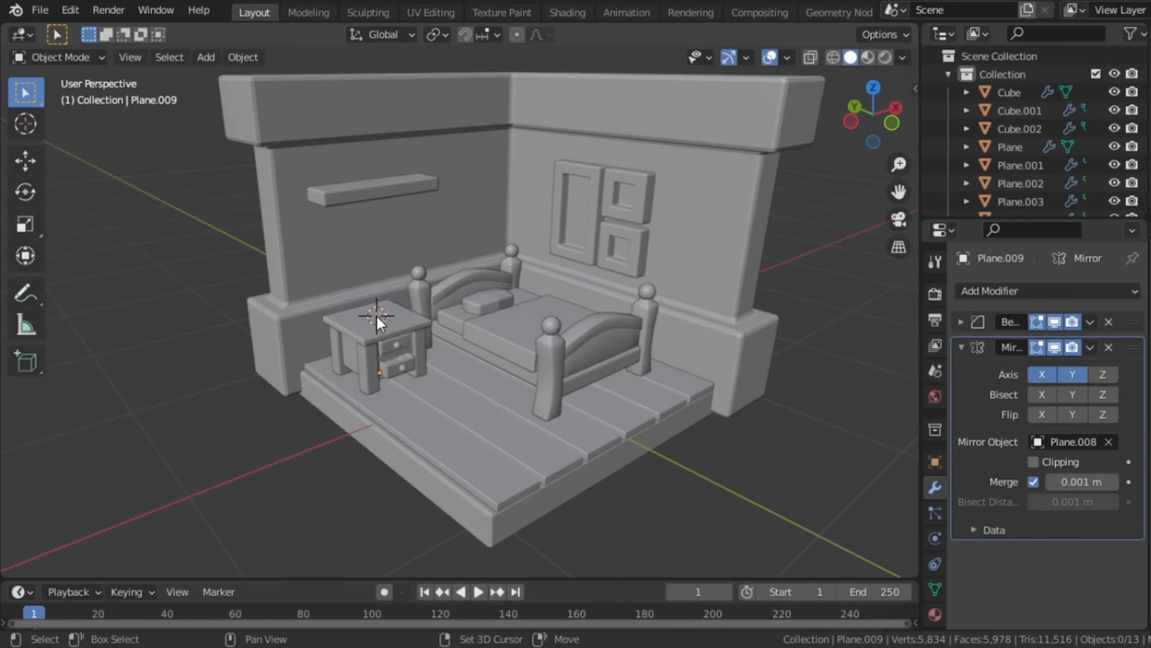
Step: Add a UV sphere object at the centre of the tabletop and scale it down to a small ball
{"action": "key", "text": "shift+a"}
{"action": "mouse_move", "coordinate": [372, 283]}
{"action": "left_click", "coordinate": [466, 329]}
{"action": "key", "text": "s"}
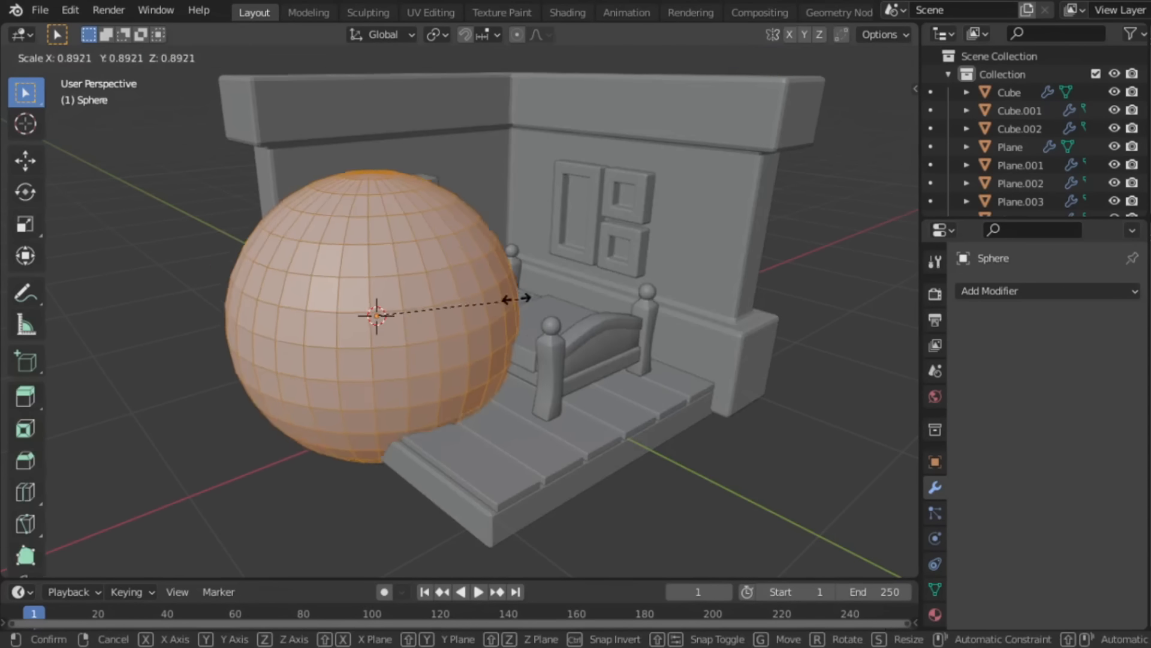
{"action": "left_click", "coordinate": [408, 312]}
{"action": "scroll", "coordinate": [408, 311], "scroll_direction": "up", "scroll_amount": 4}
{"action": "middle_click_drag", "start_coordinate": [407, 311], "coordinate": [532, 344], "text": "shift"}
{"action": "scroll", "coordinate": [498, 409], "scroll_direction": "up", "scroll_amount": 3}
{"action": "key", "text": "s"}
{"action": "left_click", "coordinate": [568, 324]}
Step: Raise the small sphere along Z so it sits on the tabletop
{"action": "key", "text": "g"}
{"action": "key", "text": "z"}
{"action": "left_click", "coordinate": [547, 270]}
{"action": "scroll", "coordinate": [532, 344], "scroll_direction": "up", "scroll_amount": 1}
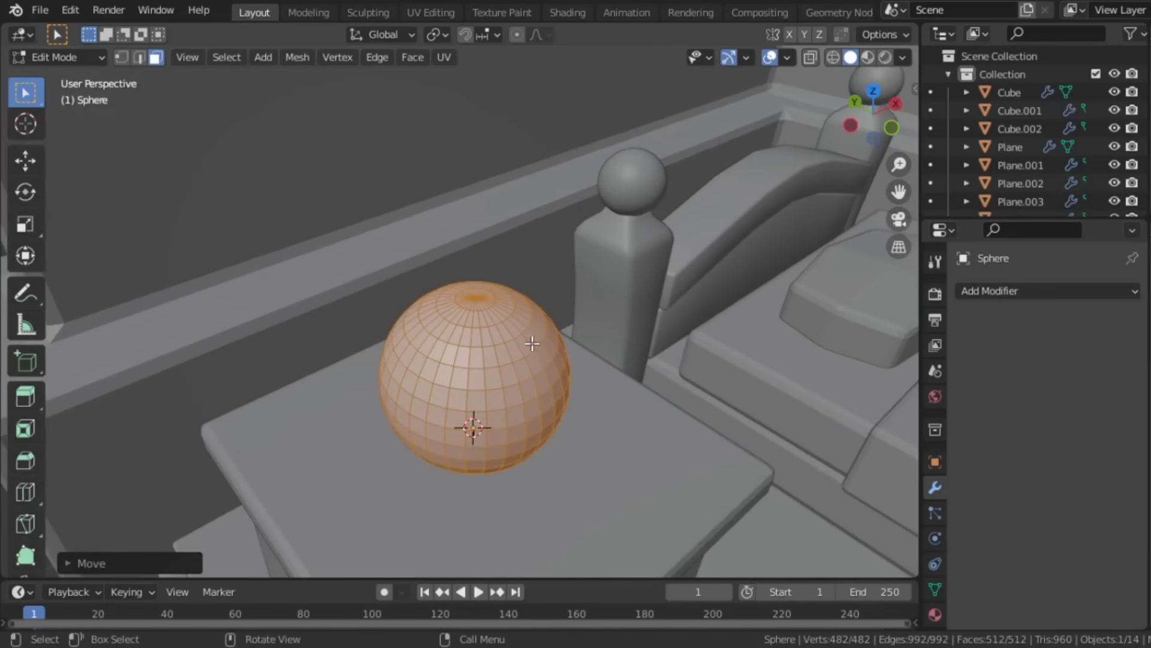
Step: Lower the sphere's top vertex about 0.09 m along Z, using smooth proportional editing at size 0.26 to flatten the ball
{"action": "key", "text": "1"}
{"action": "left_click", "coordinate": [474, 296]}
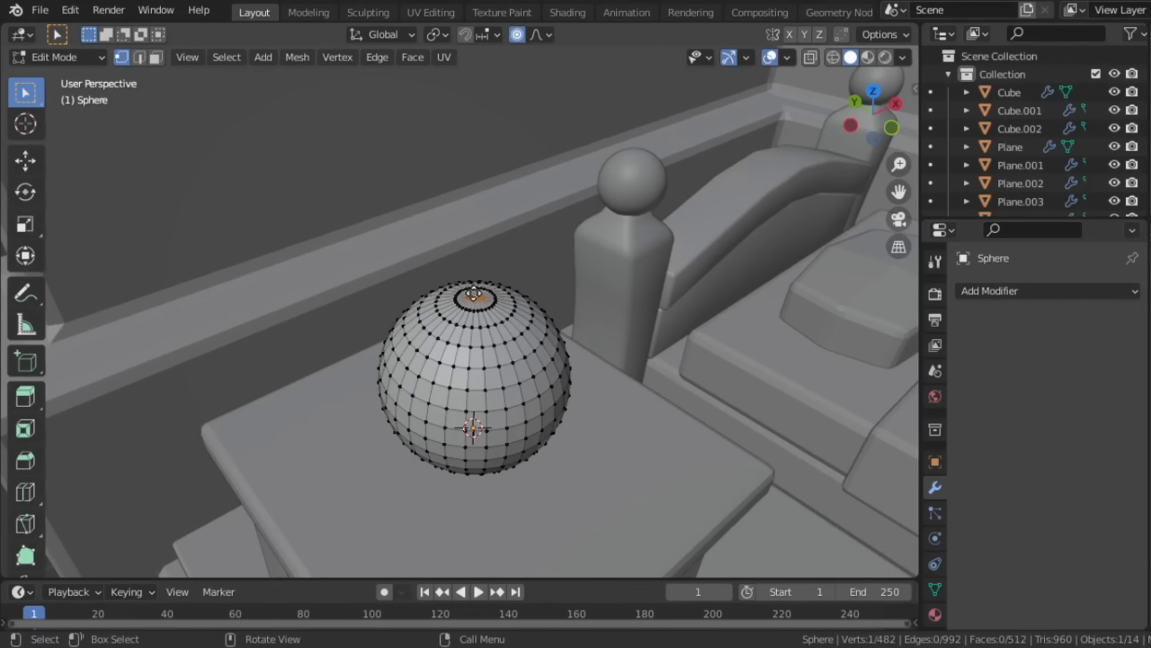
{"action": "key", "text": "g"}
{"action": "key", "text": "z"}
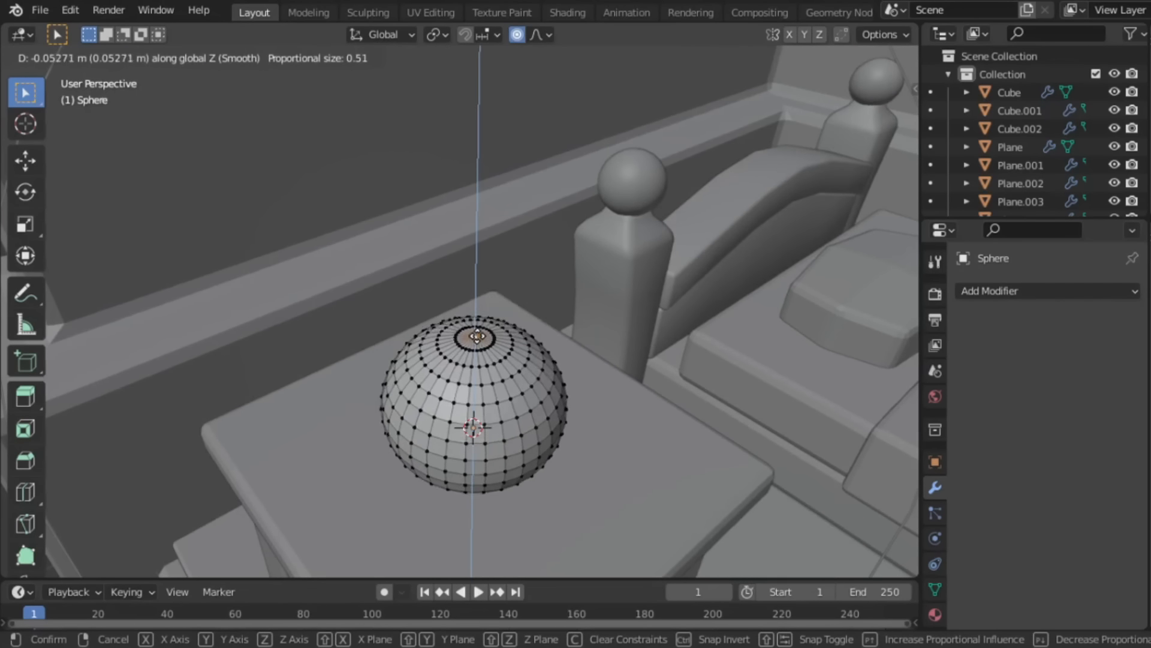
{"action": "scroll", "coordinate": [477, 337], "scroll_direction": "up", "scroll_amount": 7}
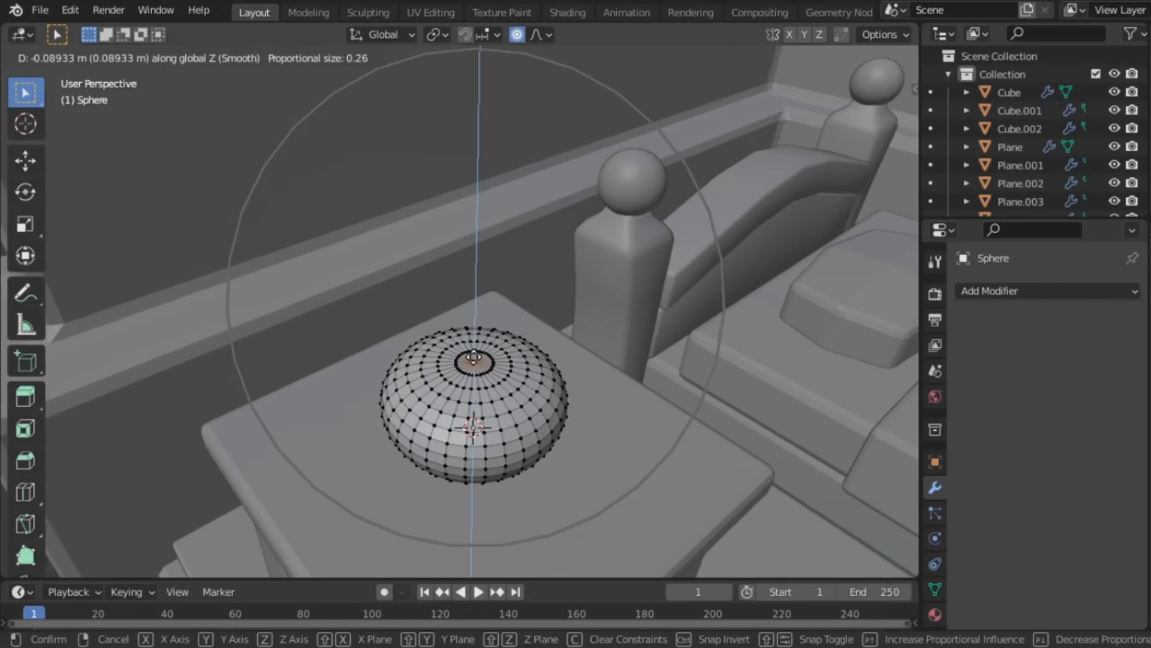
{"action": "left_click", "coordinate": [474, 360]}
Step: Delete the flattened ball's top vertex and extrude the rim of the opening upward into a narrow neck
{"action": "scroll", "coordinate": [474, 360], "scroll_direction": "up", "scroll_amount": 2}
{"action": "middle_click_drag", "start_coordinate": [477, 360], "coordinate": [471, 333]}
{"action": "middle_click_drag", "start_coordinate": [487, 383], "coordinate": [483, 403]}
{"action": "scroll", "coordinate": [479, 383], "scroll_direction": "up", "scroll_amount": 1}
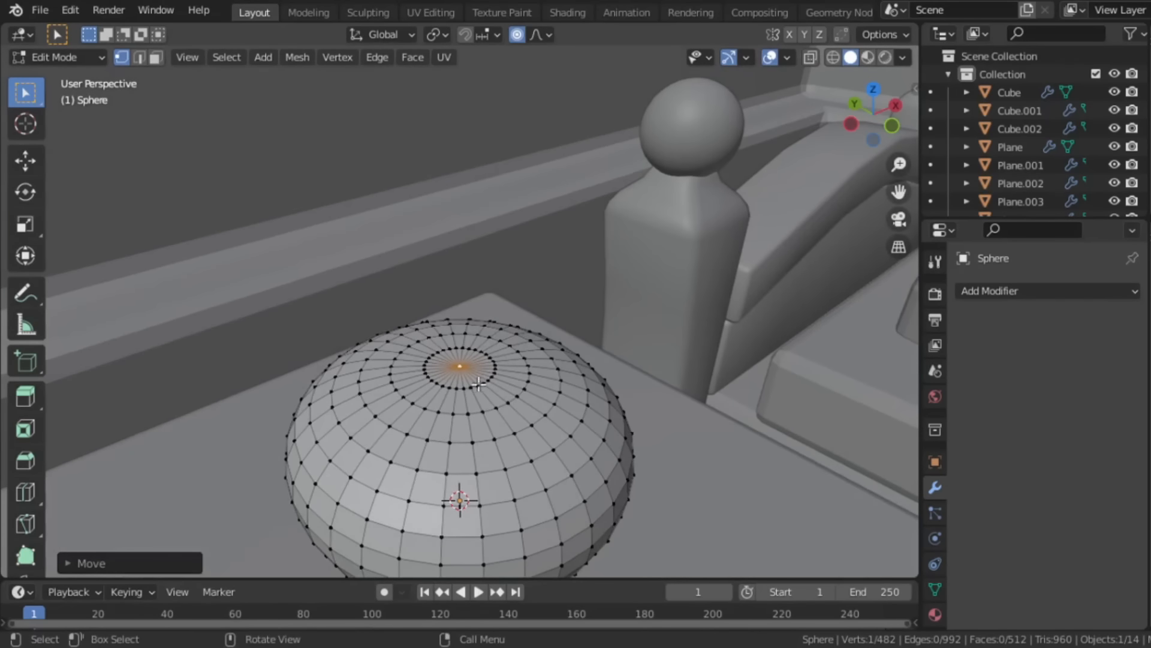
{"action": "key", "text": "x"}
{"action": "left_click", "coordinate": [467, 374]}
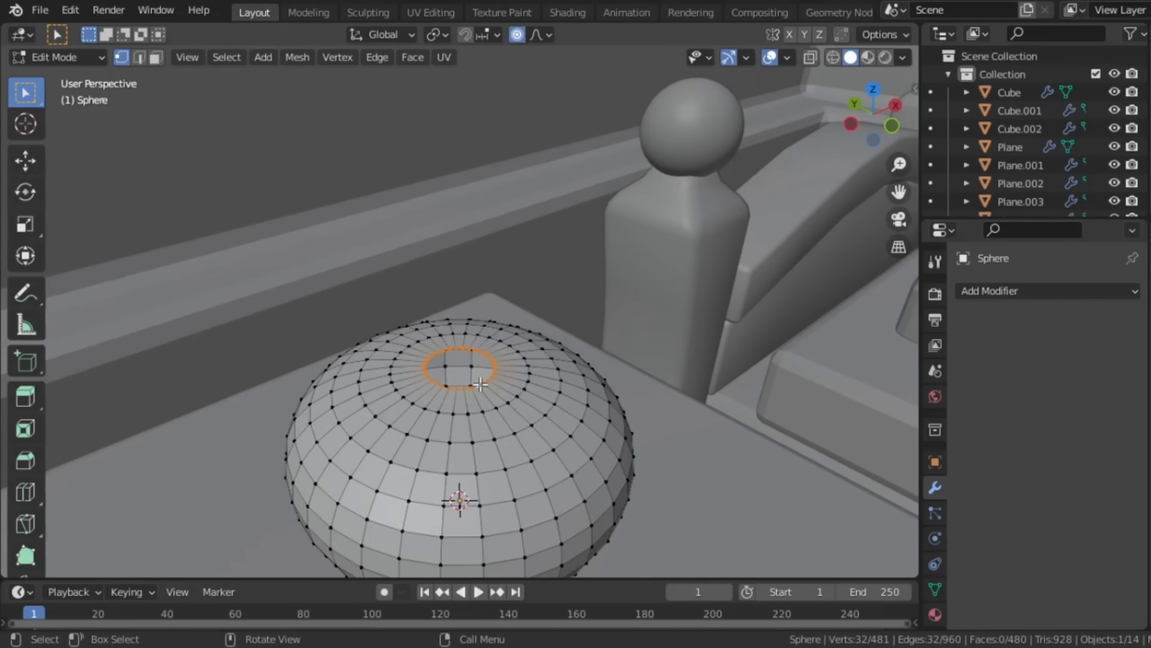
{"action": "key", "text": "e"}
{"action": "left_click", "coordinate": [467, 230]}
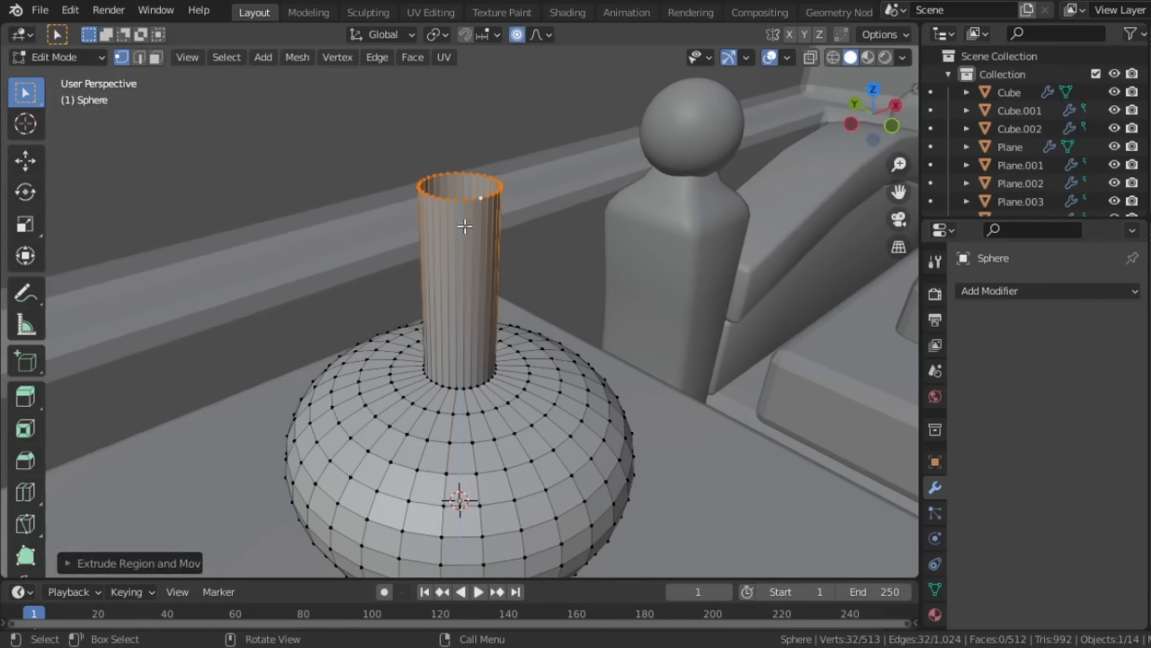
Step: Place the 3D cursor at the centre of the neck's upper rim and add an 8-vertex cylinder there
{"action": "scroll", "coordinate": [480, 262], "scroll_direction": "down", "scroll_amount": 4}
{"action": "middle_click_drag", "start_coordinate": [480, 262], "coordinate": [457, 329]}
{"action": "scroll", "coordinate": [470, 352], "scroll_direction": "up", "scroll_amount": 2}
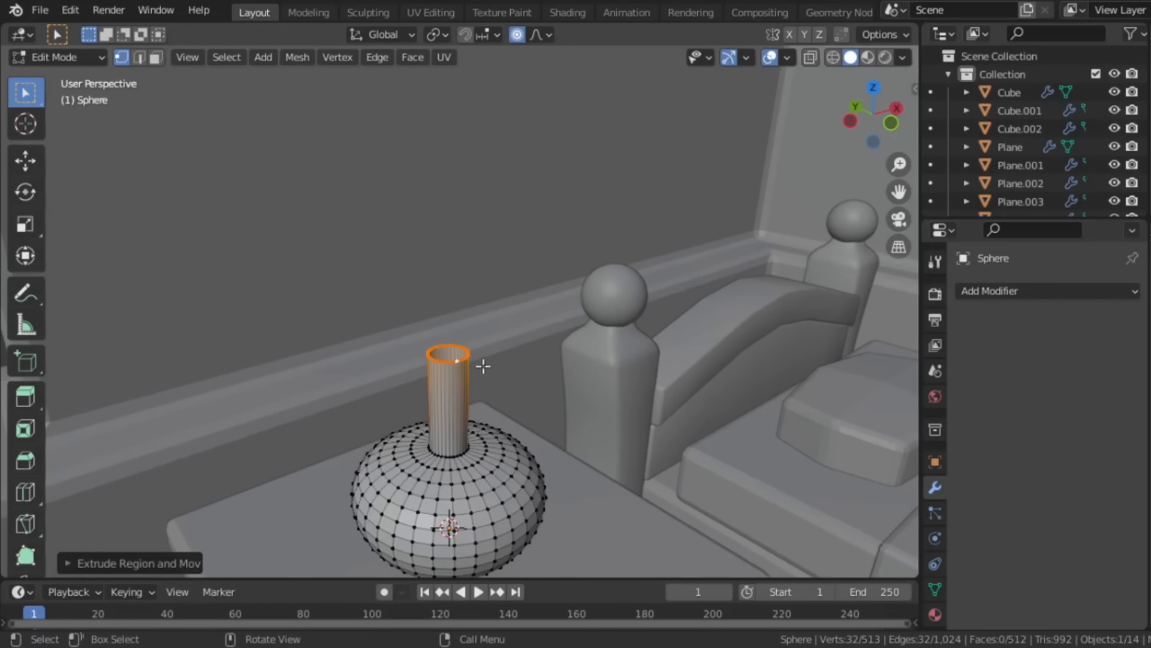
{"action": "key", "text": "shift+s"}
{"action": "left_click", "coordinate": [477, 459]}
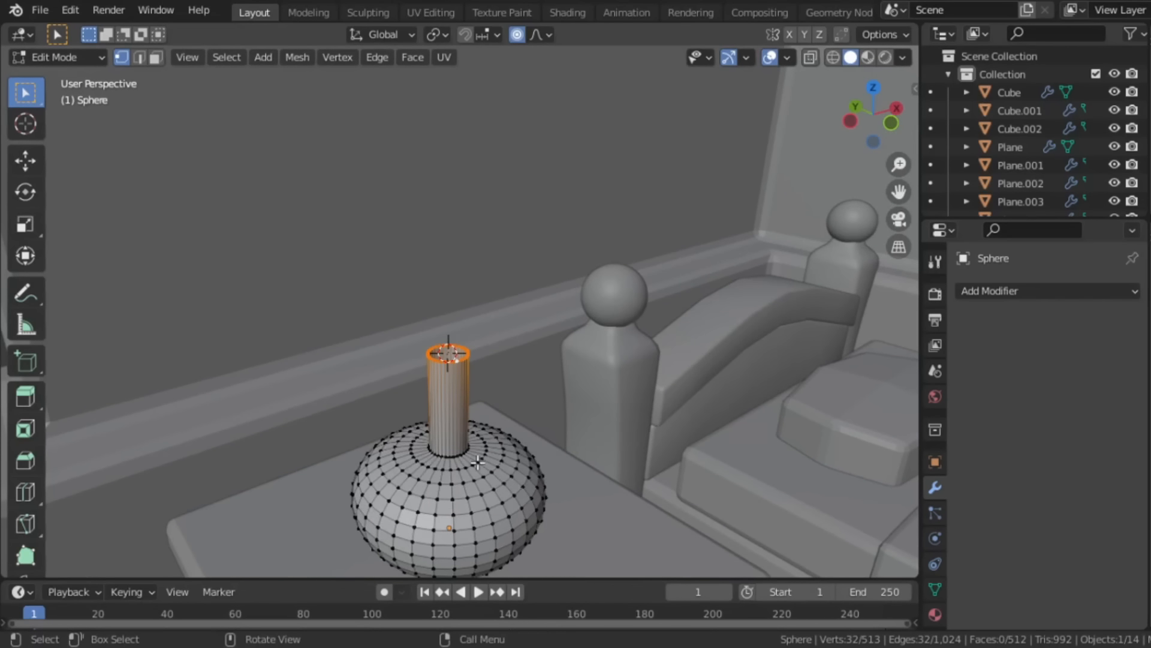
{"action": "key", "text": "shift+a"}
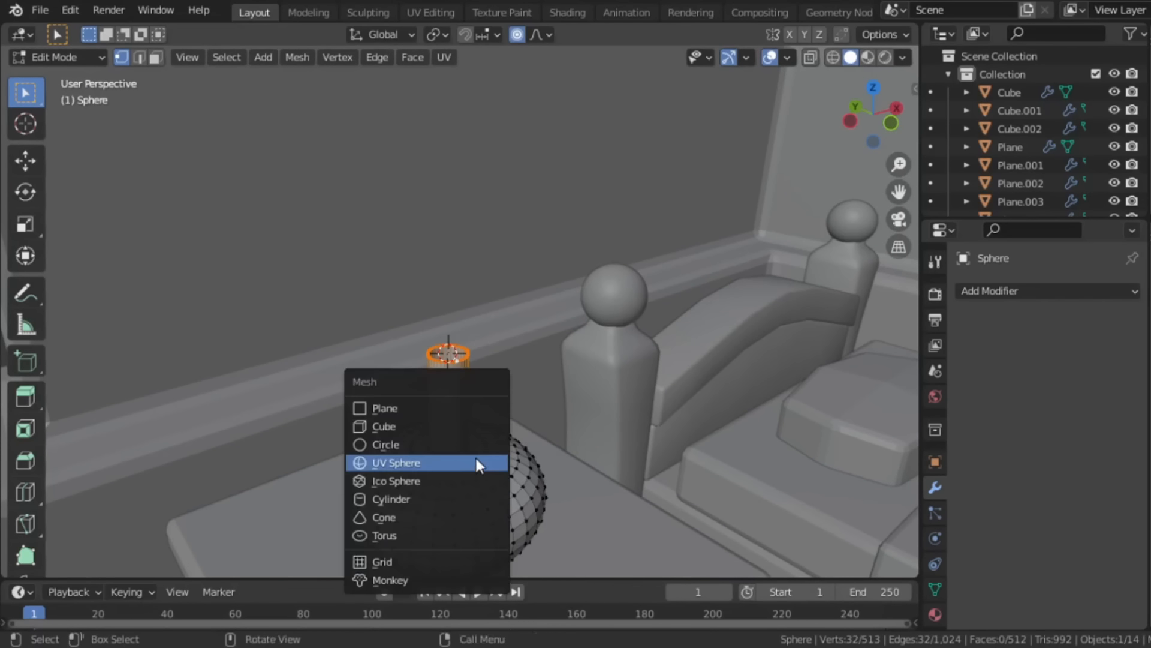
{"action": "left_click", "coordinate": [451, 492]}
{"action": "left_click", "coordinate": [81, 564]}
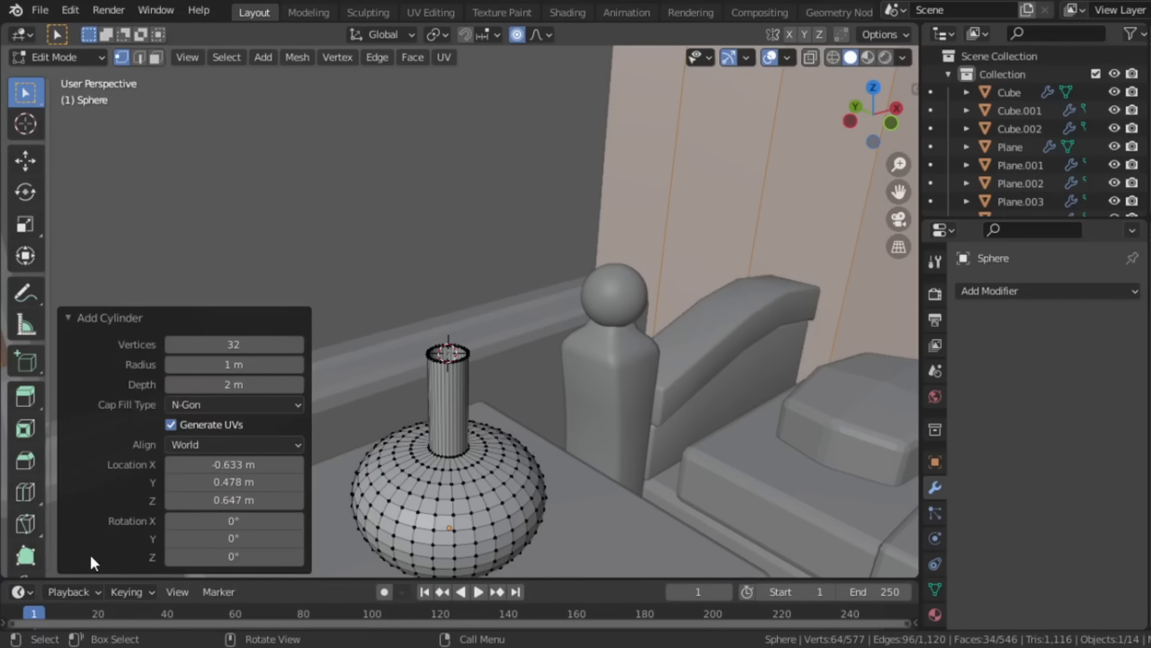
{"action": "key", "text": "Return"}
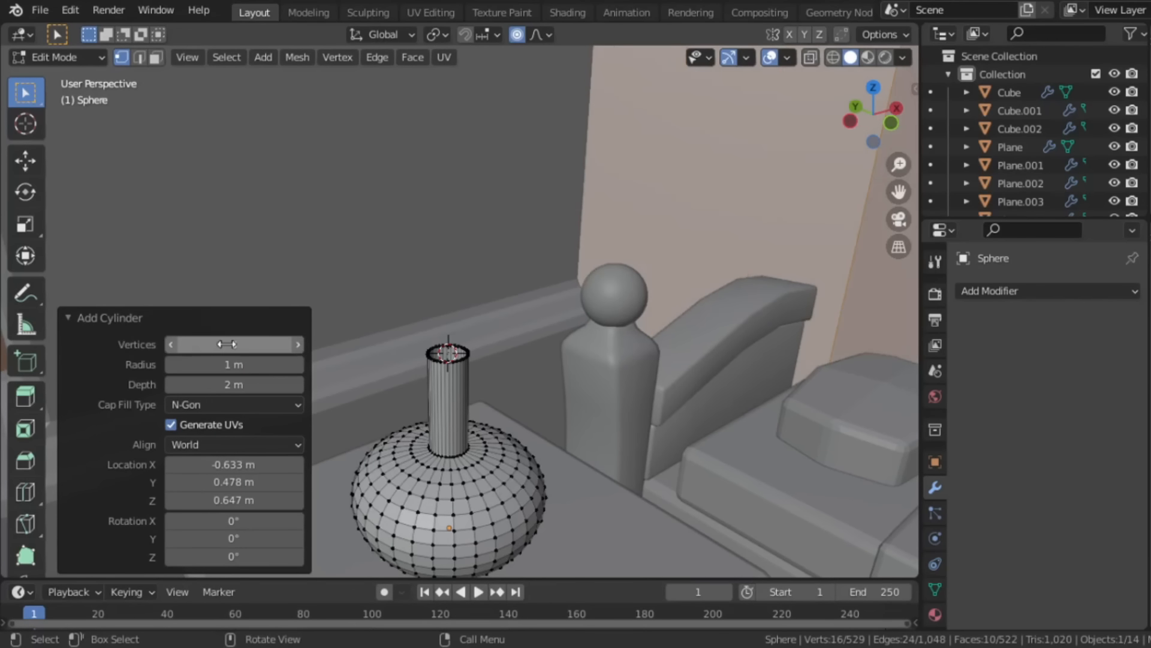
{"action": "left_click", "coordinate": [129, 315]}
Step: Scale the octagonal cylinder down to lampshade size with proportional editing off, and widen it in X and Y only
{"action": "key", "text": "s"}
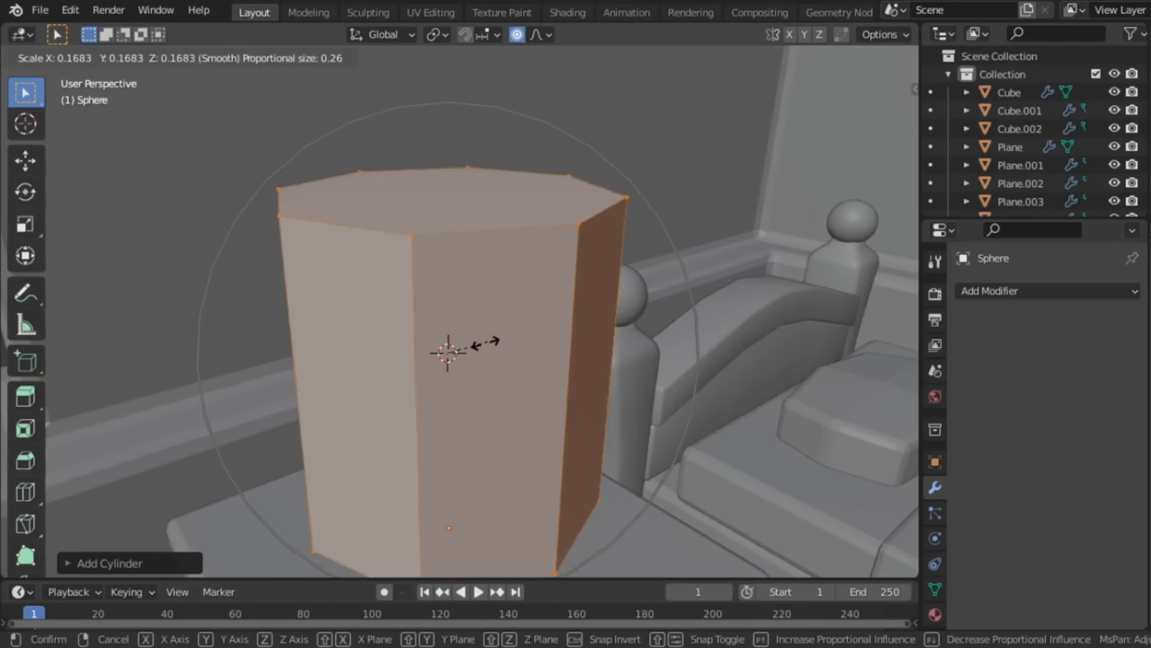
{"action": "left_click", "coordinate": [481, 81]}
{"action": "key", "text": "o"}
{"action": "key", "text": "s"}
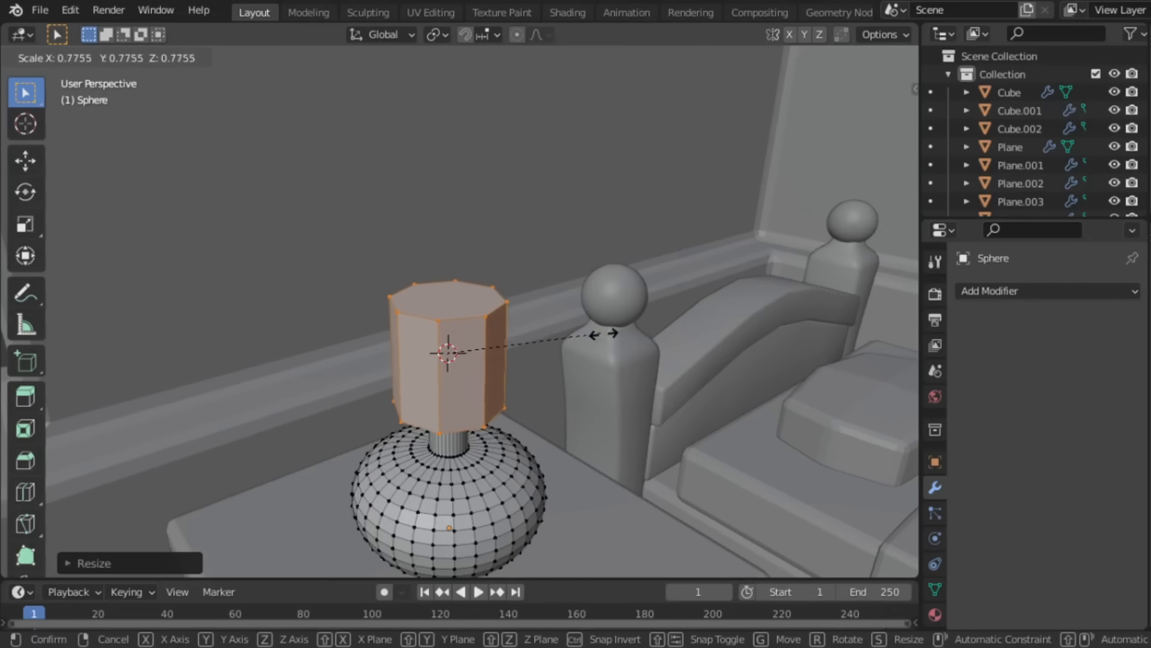
{"action": "left_click", "coordinate": [609, 340]}
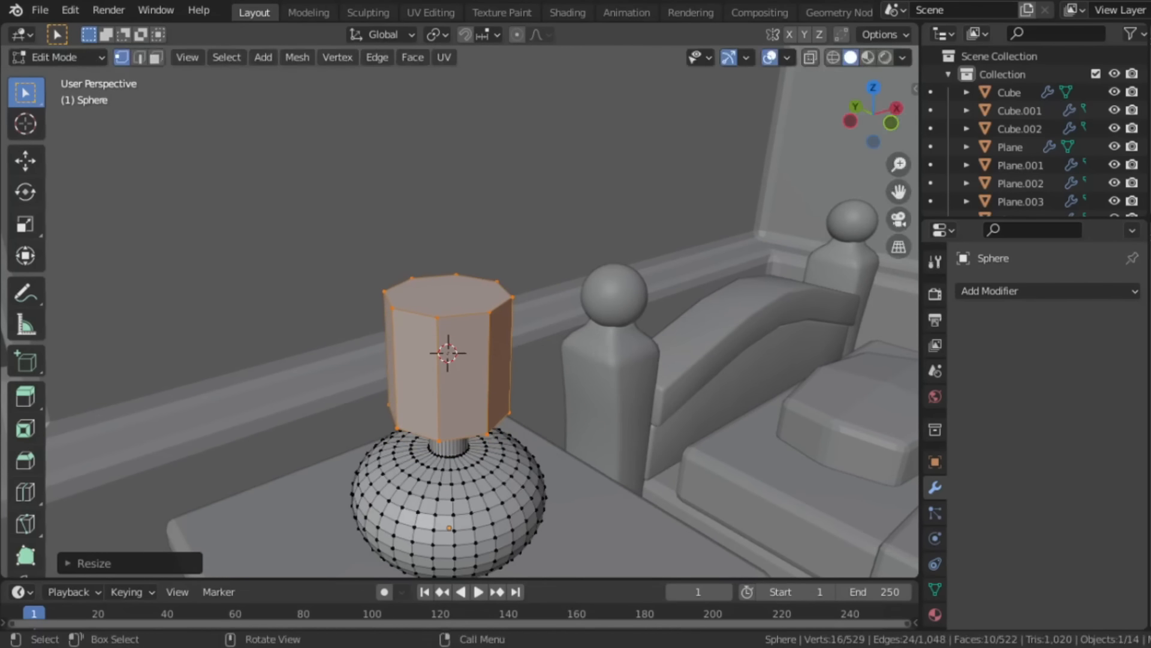
{"action": "key", "text": "s"}
{"action": "key", "text": "shift+z"}
{"action": "left_click", "coordinate": [729, 336]}
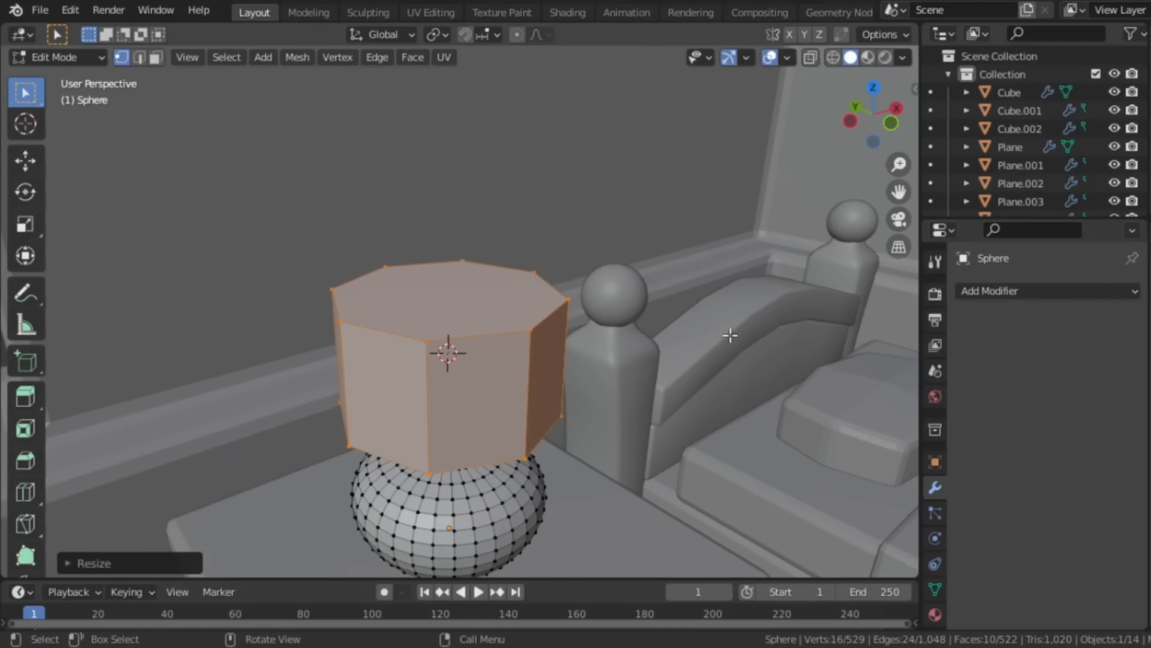
Step: Shrink the lampshade's top face to about 0.31, adjust its height along Z and leave mesh editing
{"action": "key", "text": "3"}
{"action": "left_click", "coordinate": [473, 319]}
{"action": "key", "text": "s"}
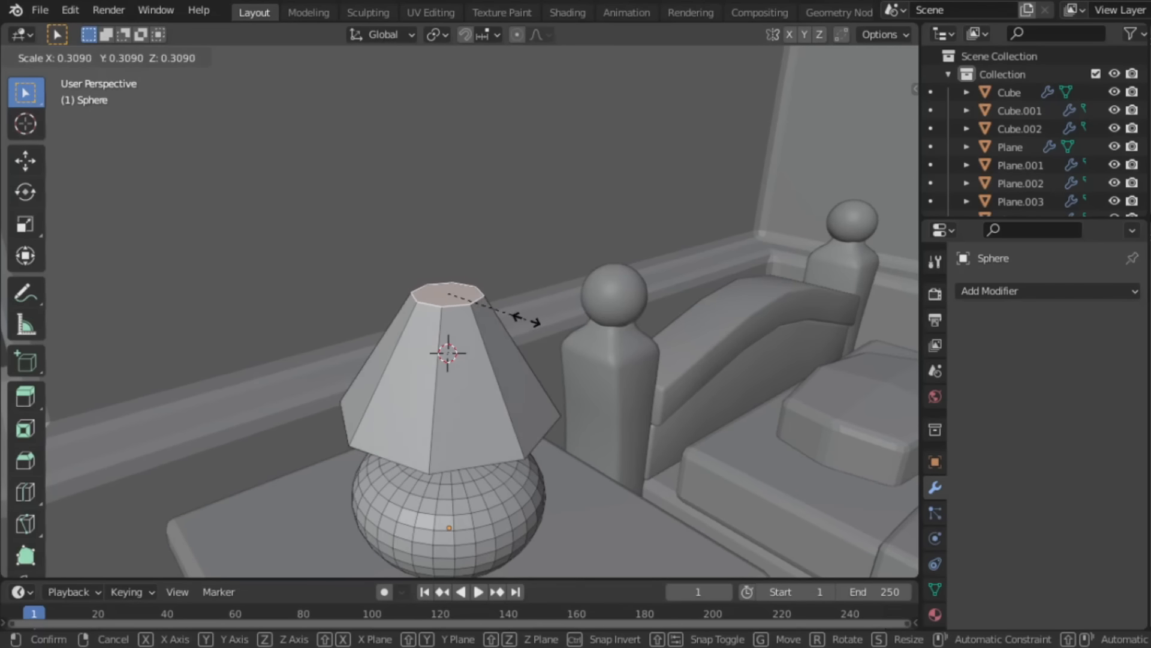
{"action": "left_click", "coordinate": [525, 320]}
{"action": "key", "text": "g"}
{"action": "key", "text": "z"}
{"action": "left_click", "coordinate": [523, 348]}
{"action": "scroll", "coordinate": [522, 348], "scroll_direction": "down", "scroll_amount": 5}
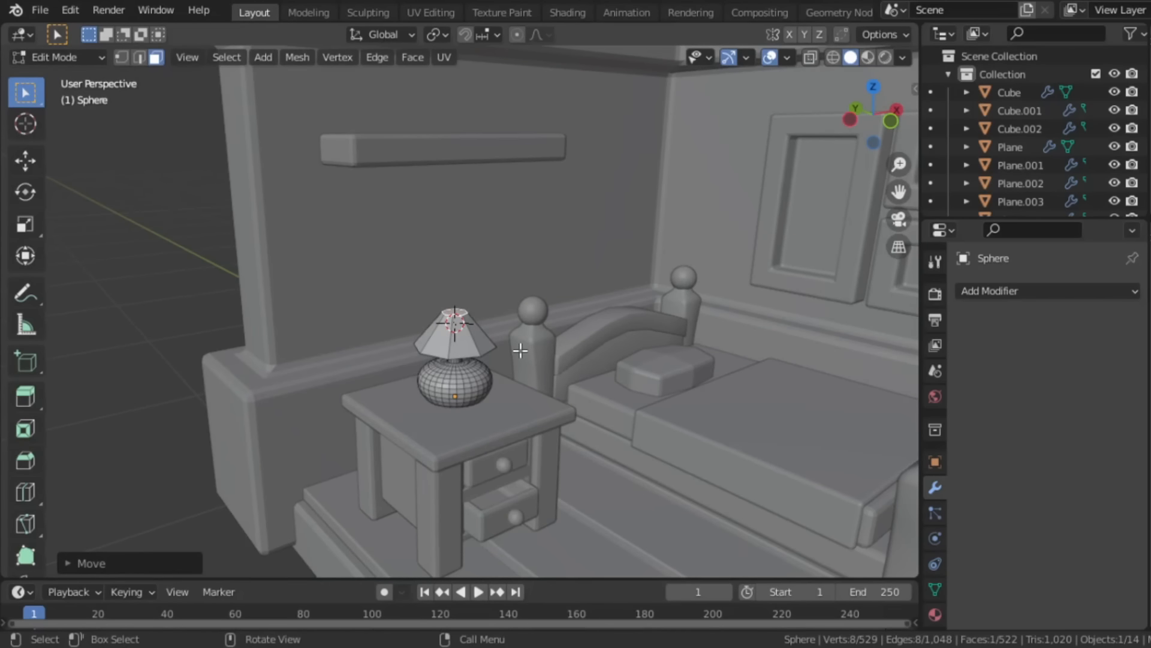
{"action": "key", "text": "Tab"}
{"action": "scroll", "coordinate": [520, 350], "scroll_direction": "down", "scroll_amount": 4}
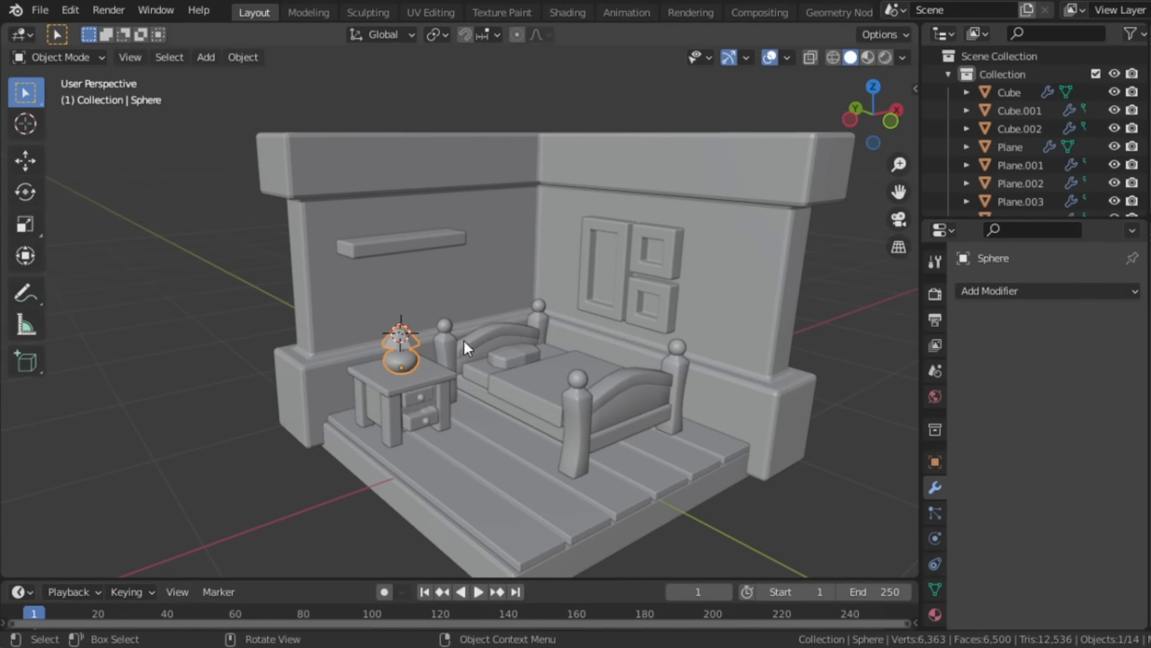
Step: Place the 3D cursor on the wall shelf's upper surface near the room corner and add a 32-vertex cylinder there
{"action": "scroll", "coordinate": [435, 270], "scroll_direction": "up", "scroll_amount": 5}
{"action": "middle_click_drag", "start_coordinate": [433, 262], "coordinate": [465, 318]}
{"action": "middle_click_drag", "start_coordinate": [464, 318], "coordinate": [547, 451], "text": "shift"}
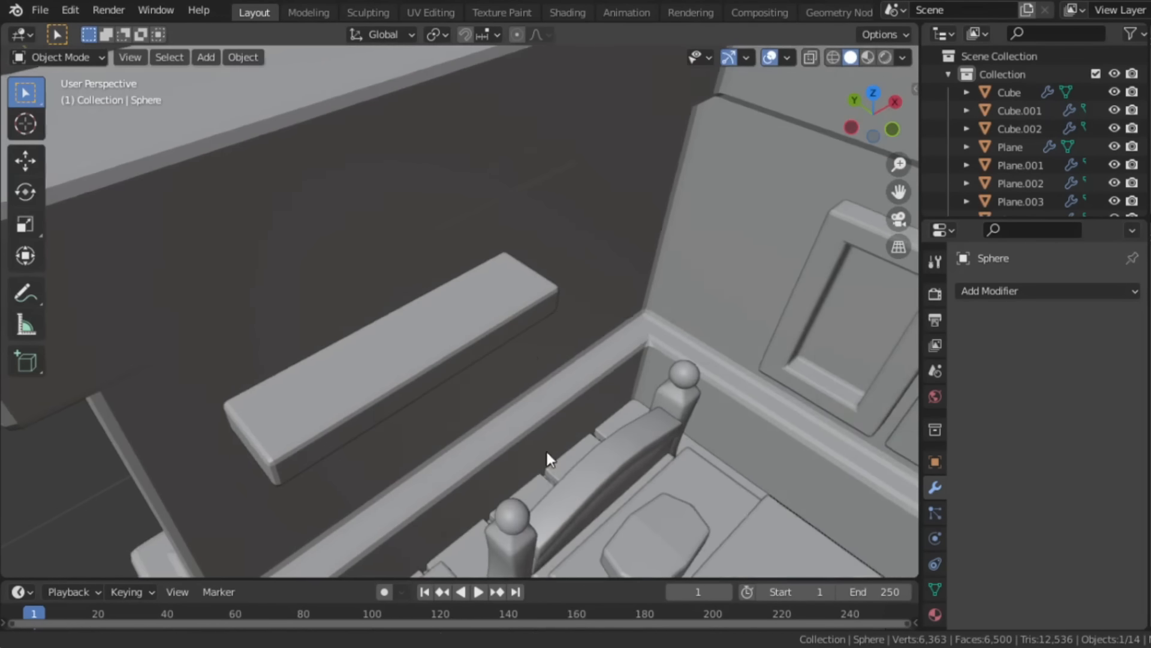
{"action": "key", "text": "shift+a"}
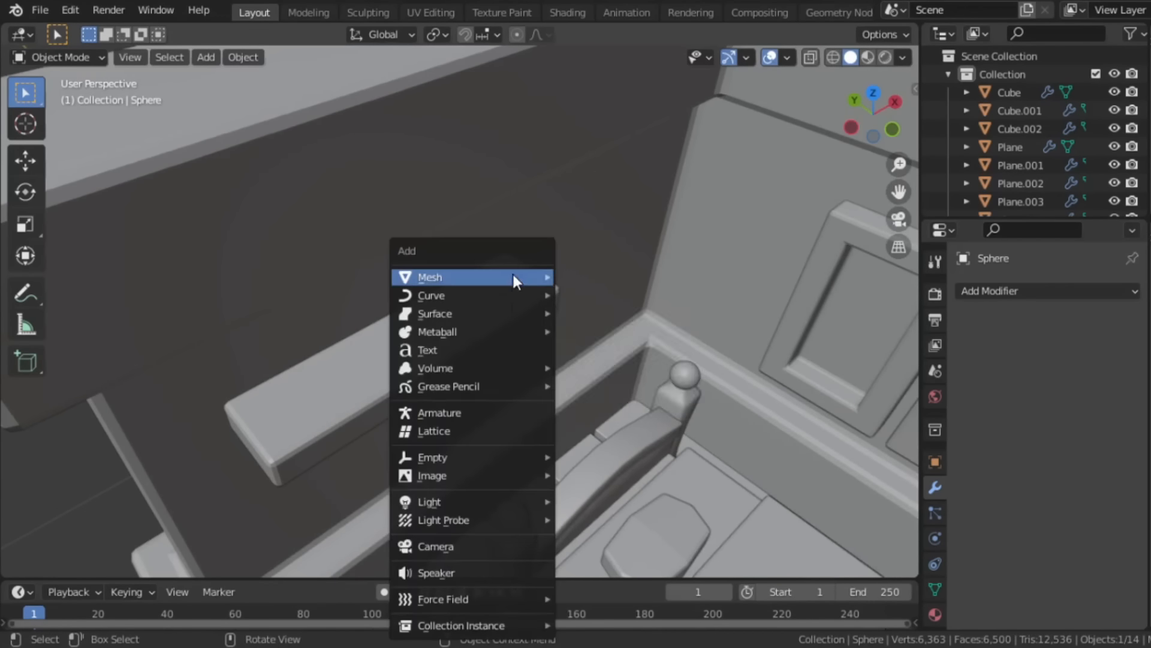
{"action": "mouse_move", "coordinate": [514, 276]}
{"action": "left_click", "coordinate": [595, 366]}
{"action": "left_click", "coordinate": [110, 563]}
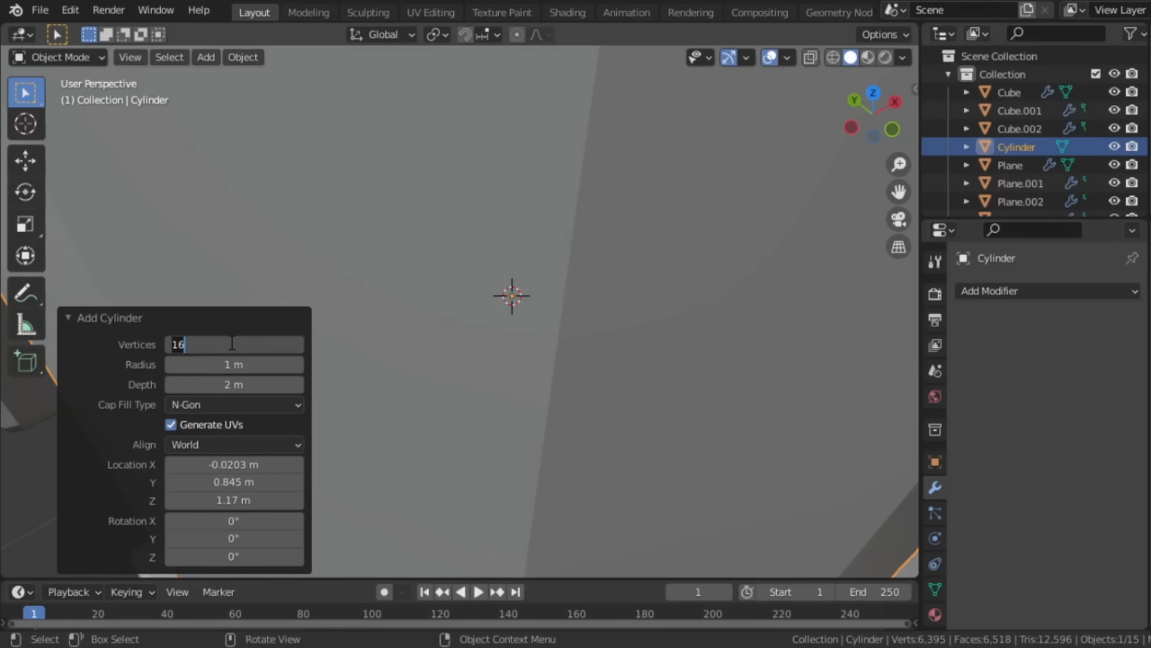
{"action": "type", "text": "32"}
{"action": "key", "text": "Return"}
{"action": "left_click", "coordinate": [136, 319]}
Step: Scale the cylinder's mesh down to a small pot and raise it along Z so it stands on the shelf
{"action": "key", "text": "Tab"}
{"action": "key", "text": "s"}
{"action": "left_click", "coordinate": [526, 286]}
{"action": "scroll", "coordinate": [526, 285], "scroll_direction": "up", "scroll_amount": 4}
{"action": "middle_click_drag", "start_coordinate": [572, 321], "coordinate": [565, 294]}
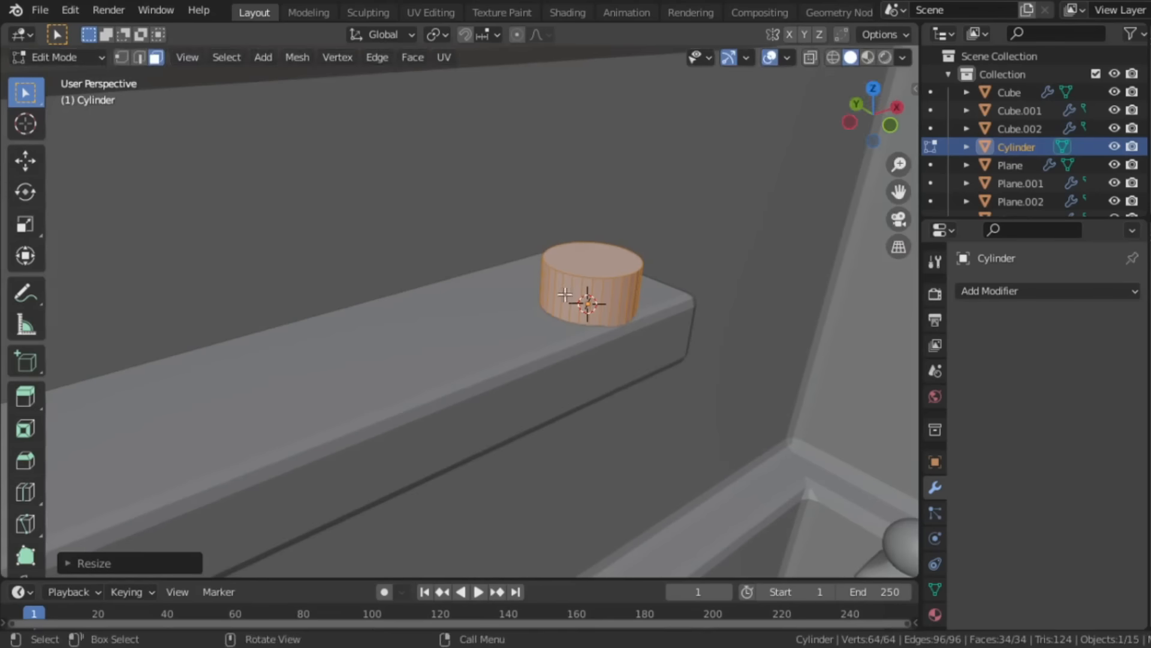
{"action": "key", "text": "g"}
{"action": "key", "text": "z"}
{"action": "left_click", "coordinate": [573, 255]}
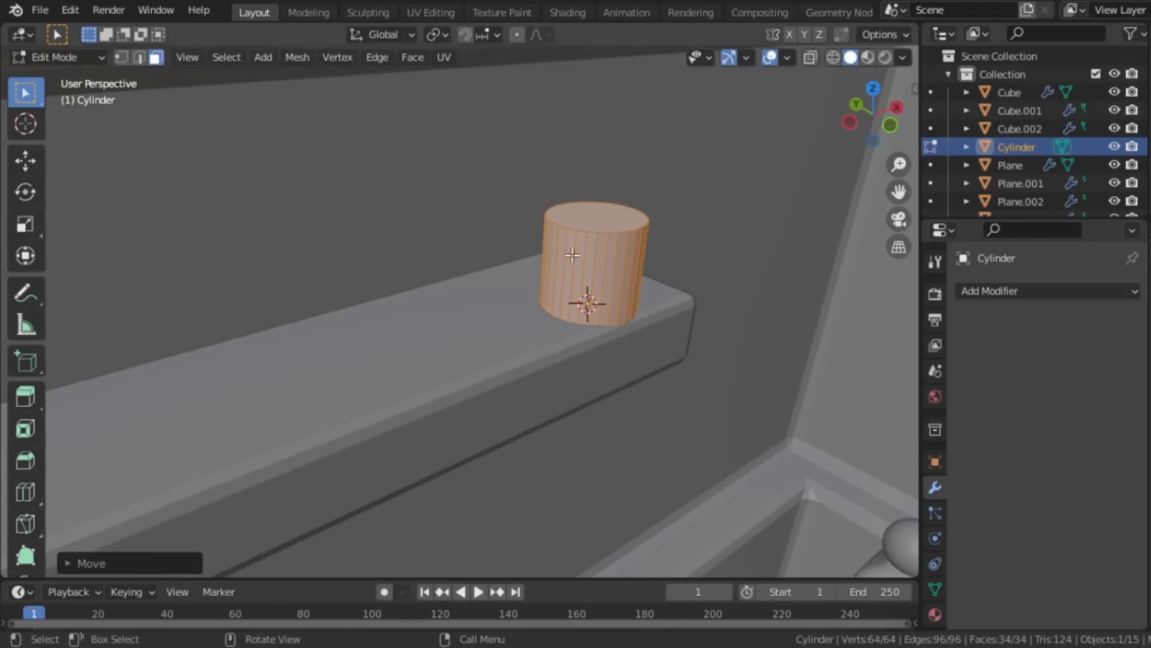
Step: Scale the small cylinder's top face up to about 1.48 to flare the pot
{"action": "left_click", "coordinate": [600, 229]}
{"action": "key", "text": "s"}
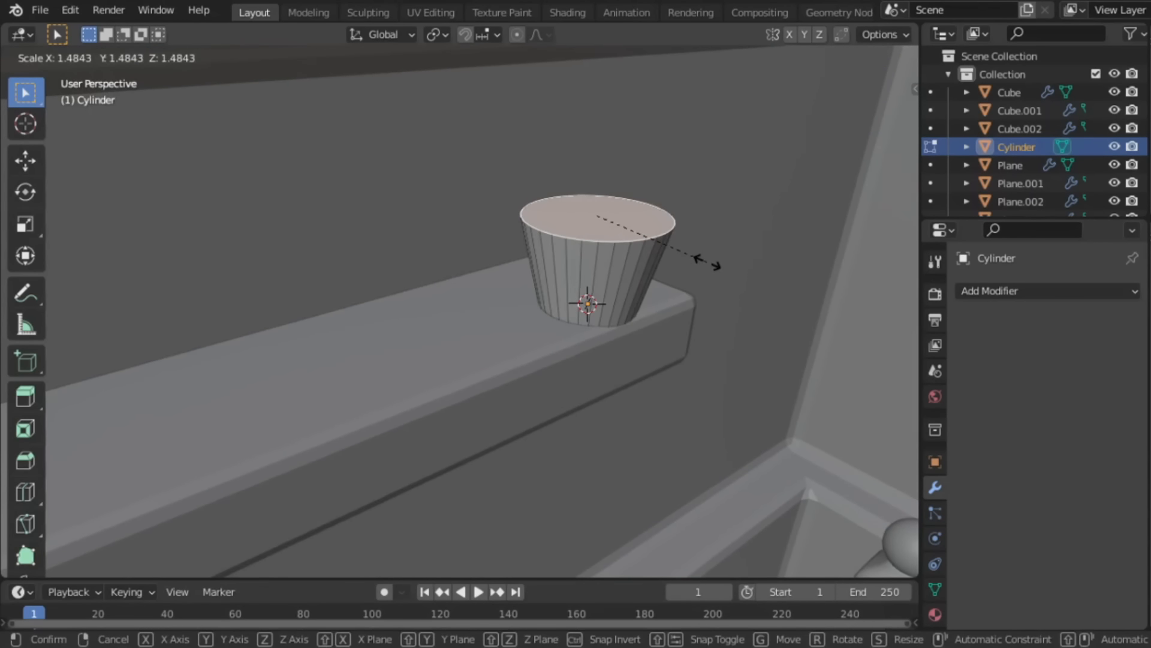
{"action": "left_click", "coordinate": [707, 262]}
Step: Extrude the pot's top face in place, scale it outward and extrude it up to form a thick rim
{"action": "key", "text": "e"}
{"action": "left_click", "coordinate": [687, 244]}
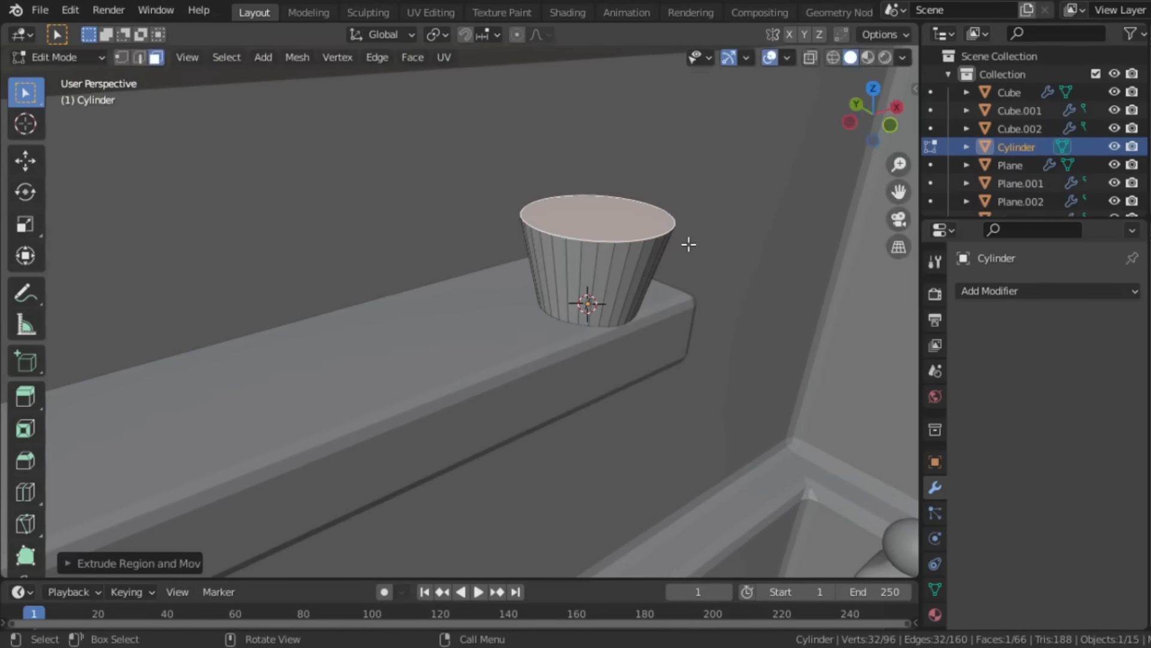
{"action": "key", "text": "s"}
{"action": "left_click", "coordinate": [714, 234]}
{"action": "key", "text": "e"}
{"action": "left_click", "coordinate": [707, 219]}
Step: Inset the pot's top face, extrude it down into the pot and scale the inner floor to fit within the walls
{"action": "key", "text": "i"}
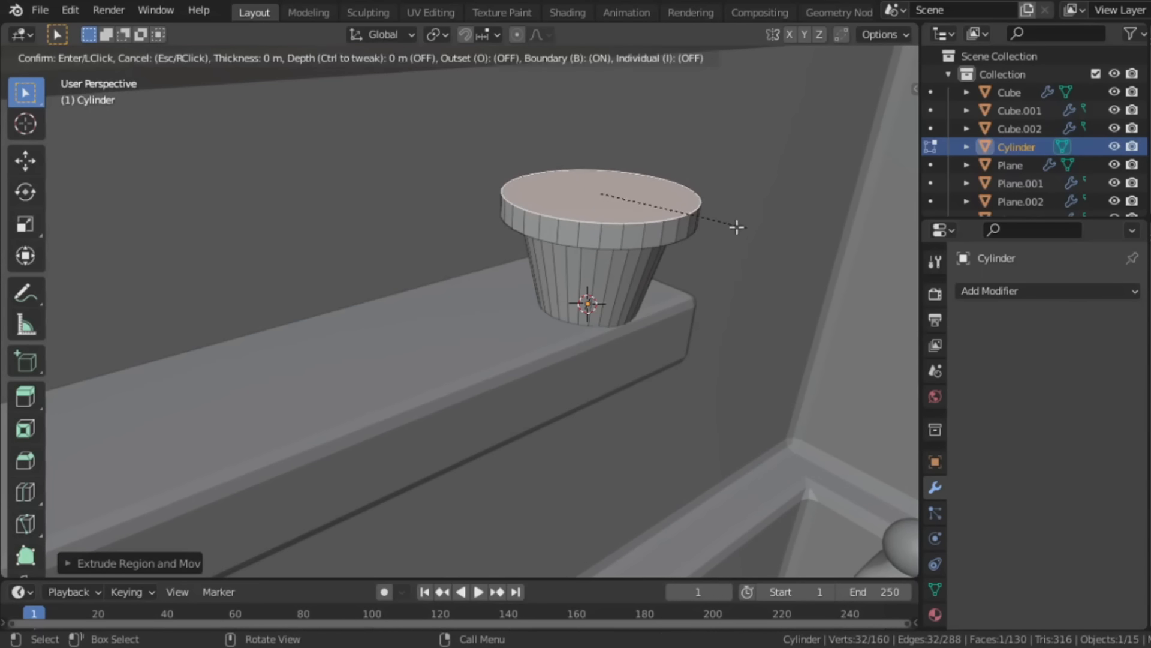
{"action": "left_click", "coordinate": [720, 223]}
{"action": "key", "text": "e"}
{"action": "left_click", "coordinate": [717, 304]}
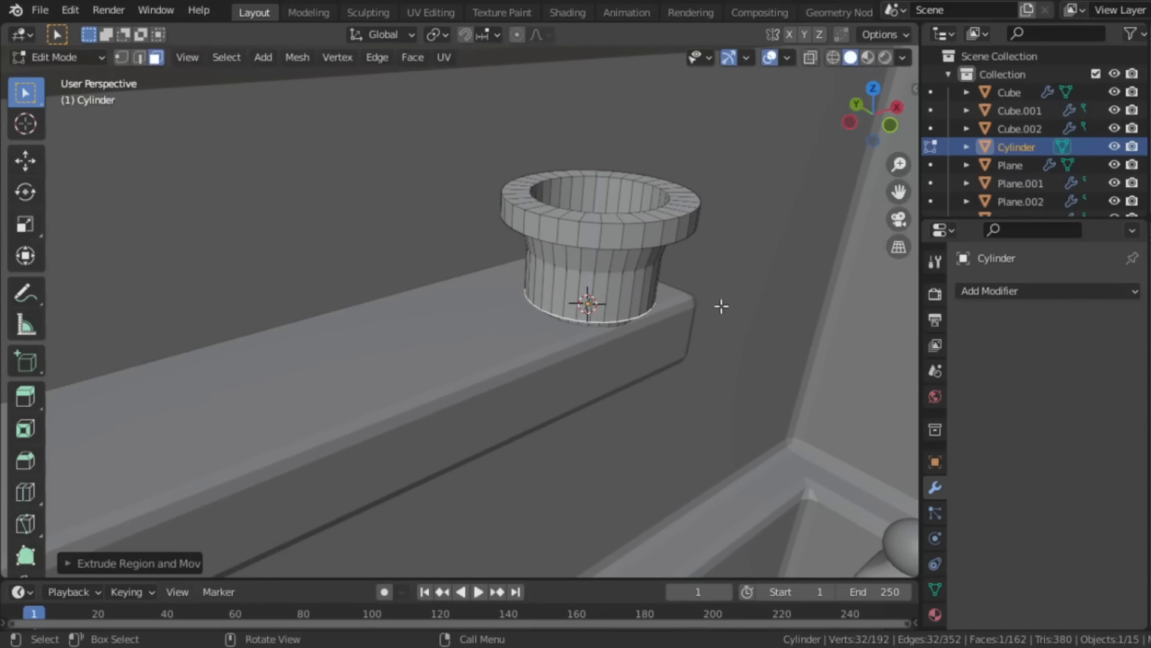
{"action": "key", "text": "s"}
{"action": "left_click", "coordinate": [674, 292]}
Step: Add a centred loop cut around the pot's body, scale it outward for a rounded side and leave mesh editing
{"action": "key", "text": "ctrl+r"}
{"action": "left_click", "coordinate": [659, 282]}
{"action": "right_click", "coordinate": [659, 284]}
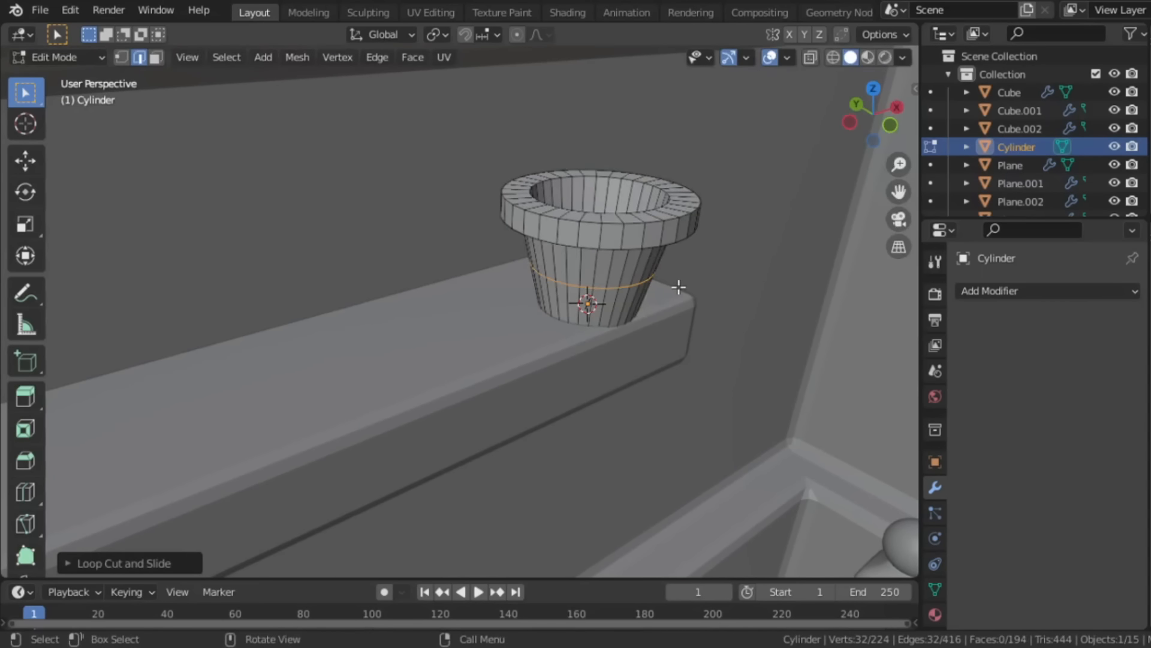
{"action": "key", "text": "s"}
{"action": "left_click", "coordinate": [693, 288]}
{"action": "key", "text": "Tab"}
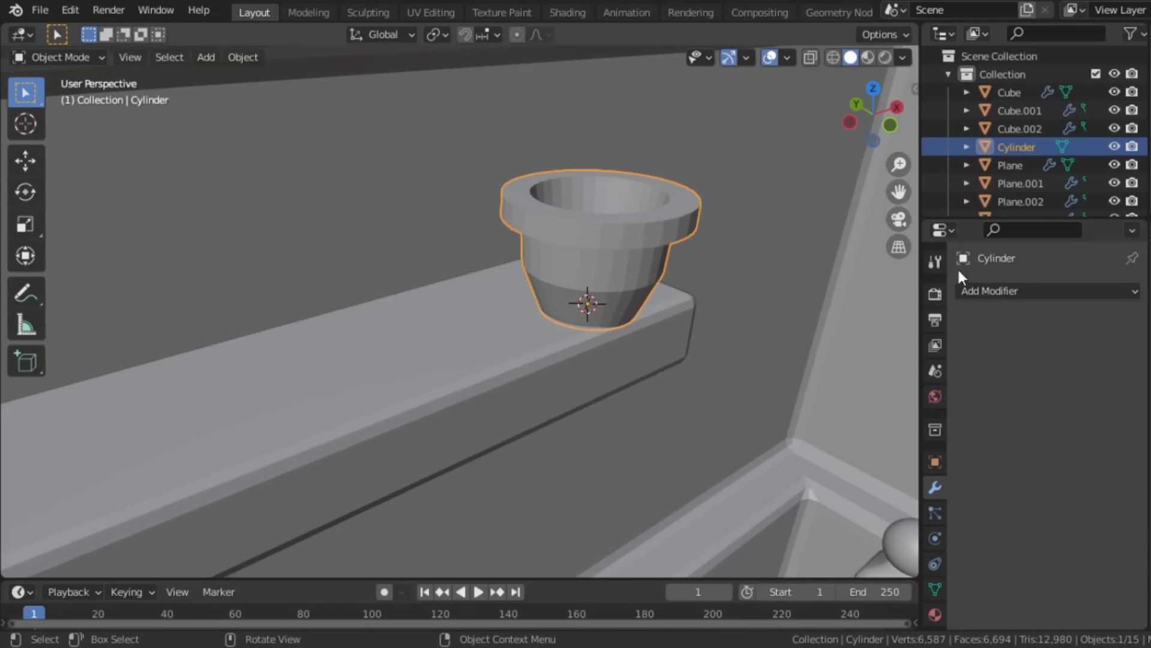
Step: Add a Bevel modifier with a 0.003 m amount to the pot and shade it smooth
{"action": "left_click", "coordinate": [980, 292]}
{"action": "left_click", "coordinate": [830, 360]}
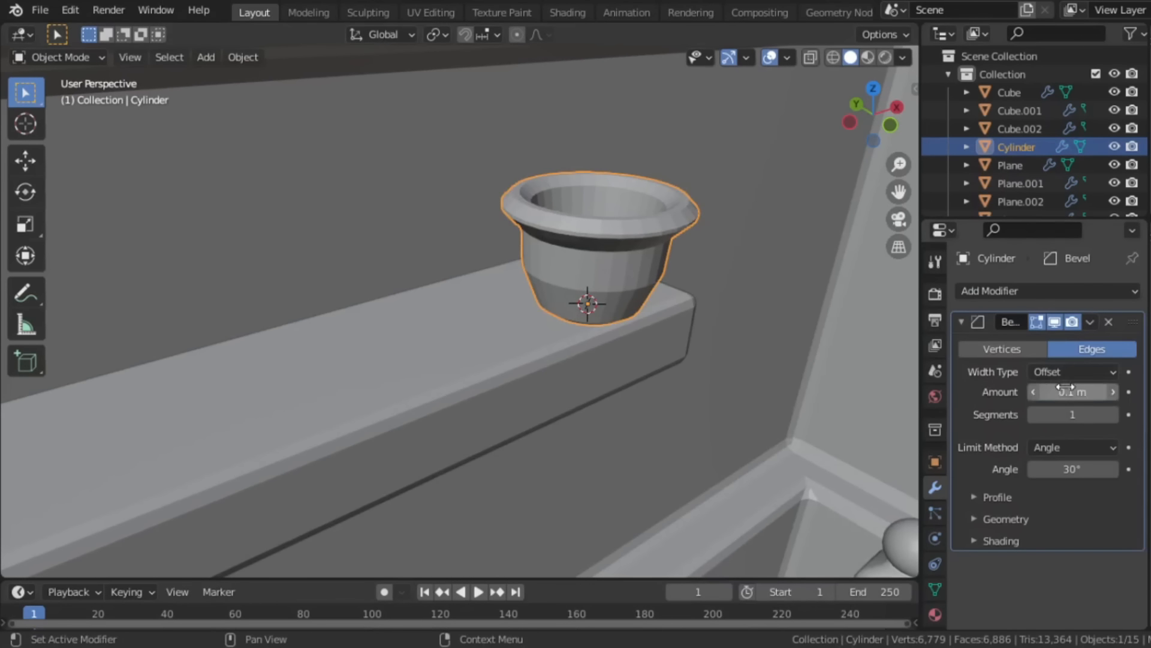
{"action": "left_click_drag", "start_coordinate": [1071, 391], "coordinate": [1062, 391]}
{"action": "right_click", "coordinate": [662, 221]}
{"action": "left_click", "coordinate": [662, 221]}
Step: Add a UV sphere with 16 segments and 16 rings at the 3D cursor by the pot
{"action": "middle_click_drag", "start_coordinate": [642, 222], "coordinate": [601, 272], "text": "shift"}
{"action": "key", "text": "shift+a"}
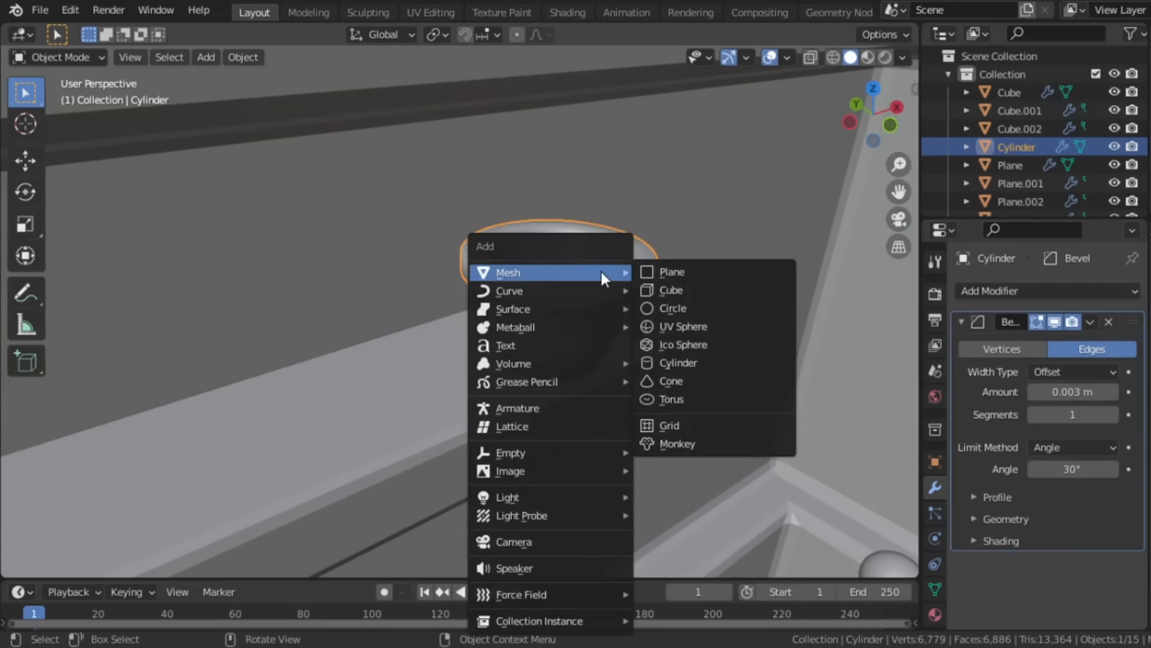
{"action": "left_click", "coordinate": [670, 320]}
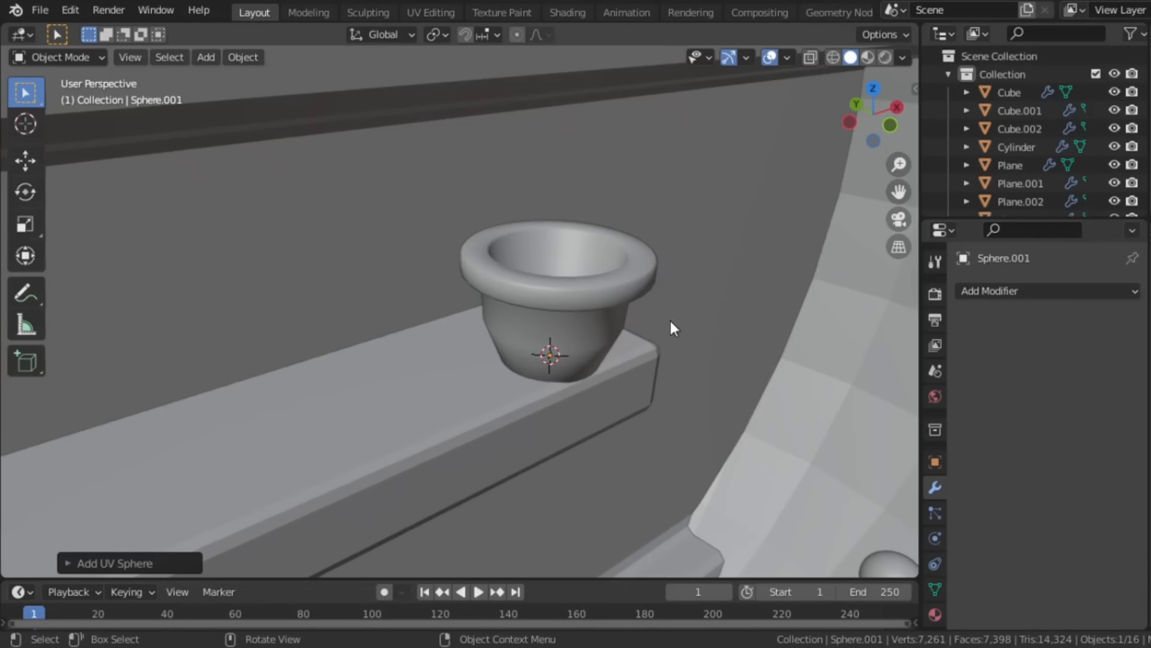
{"action": "left_click", "coordinate": [75, 564]}
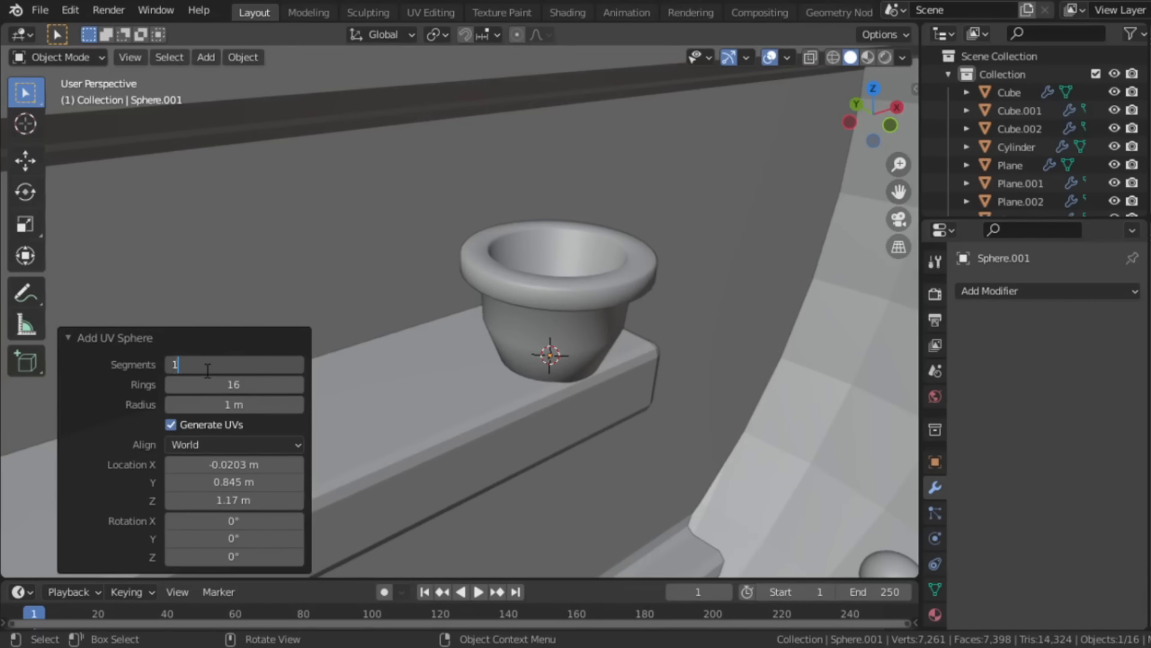
{"action": "left_click", "coordinate": [106, 342]}
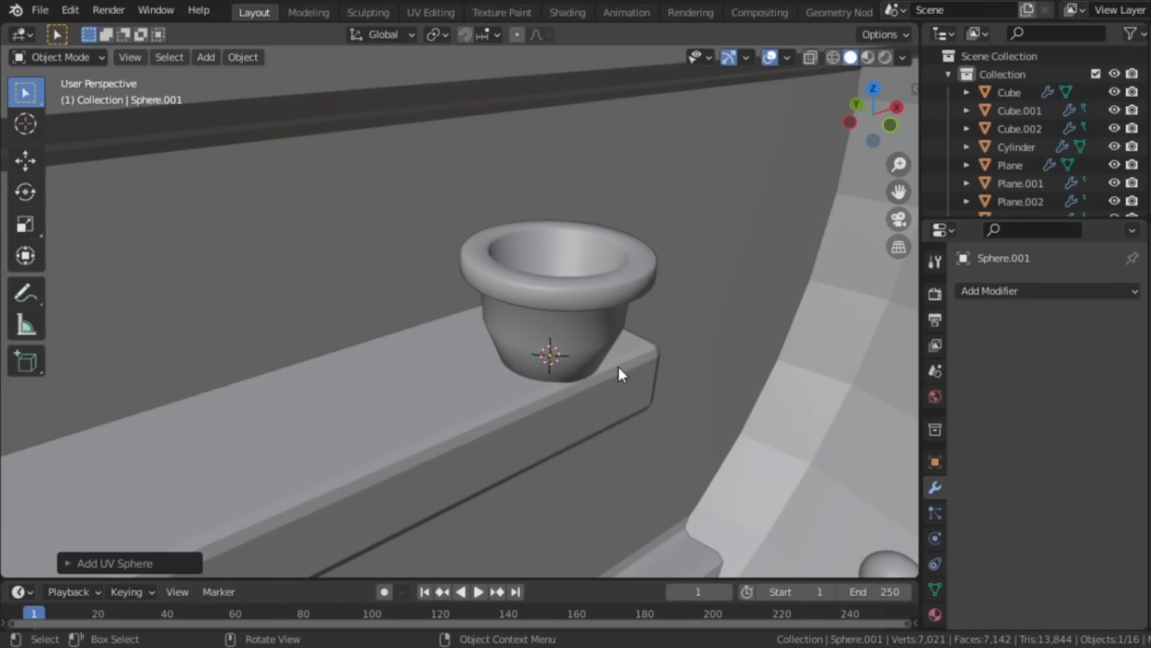
Step: Scale the new sphere down to roughly the pot's size and raise it vertically above the shelf
{"action": "key", "text": "s"}
{"action": "left_click", "coordinate": [586, 336]}
{"action": "key", "text": "g"}
{"action": "key", "text": "z"}
{"action": "left_click", "coordinate": [656, 324]}
Step: Narrow the sphere in X and Y only into a tall plant shape and raise it to stand in the pot
{"action": "key", "text": "s"}
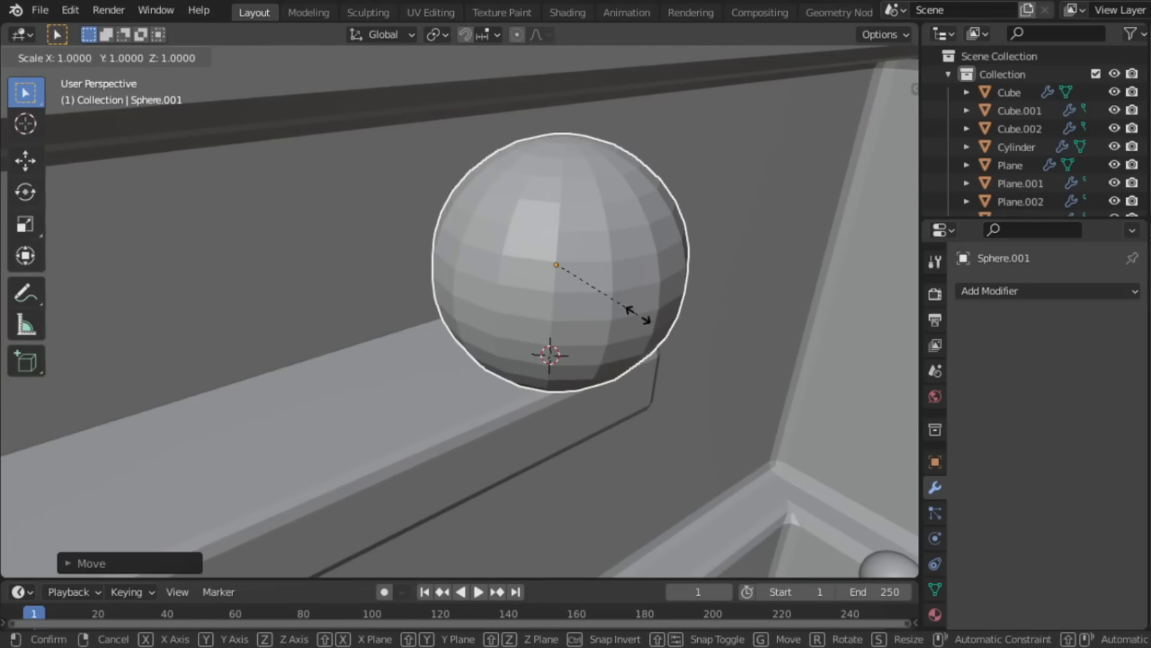
{"action": "key", "text": "shift+z"}
{"action": "left_click", "coordinate": [596, 297]}
{"action": "key", "text": "g"}
{"action": "key", "text": "z"}
{"action": "left_click", "coordinate": [594, 278]}
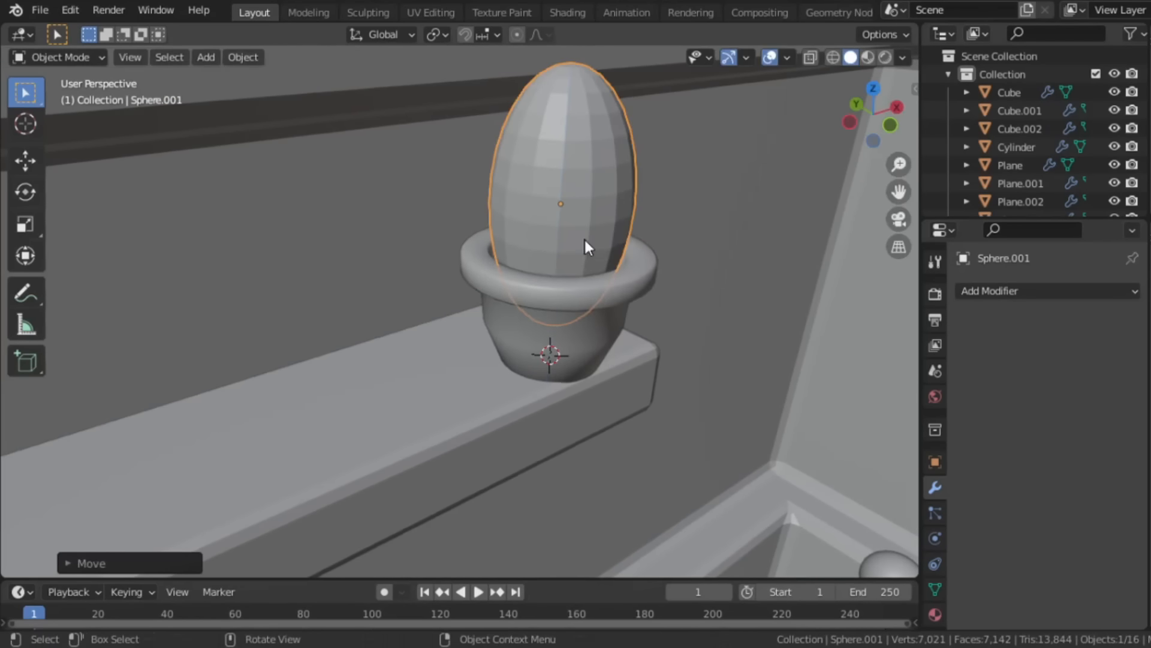
Step: Isolate the plant in top view, select its diagonal vertical edge loops and scale them inward in X and Y to form grooves
{"action": "key", "text": "grave"}
{"action": "left_click", "coordinate": [596, 113]}
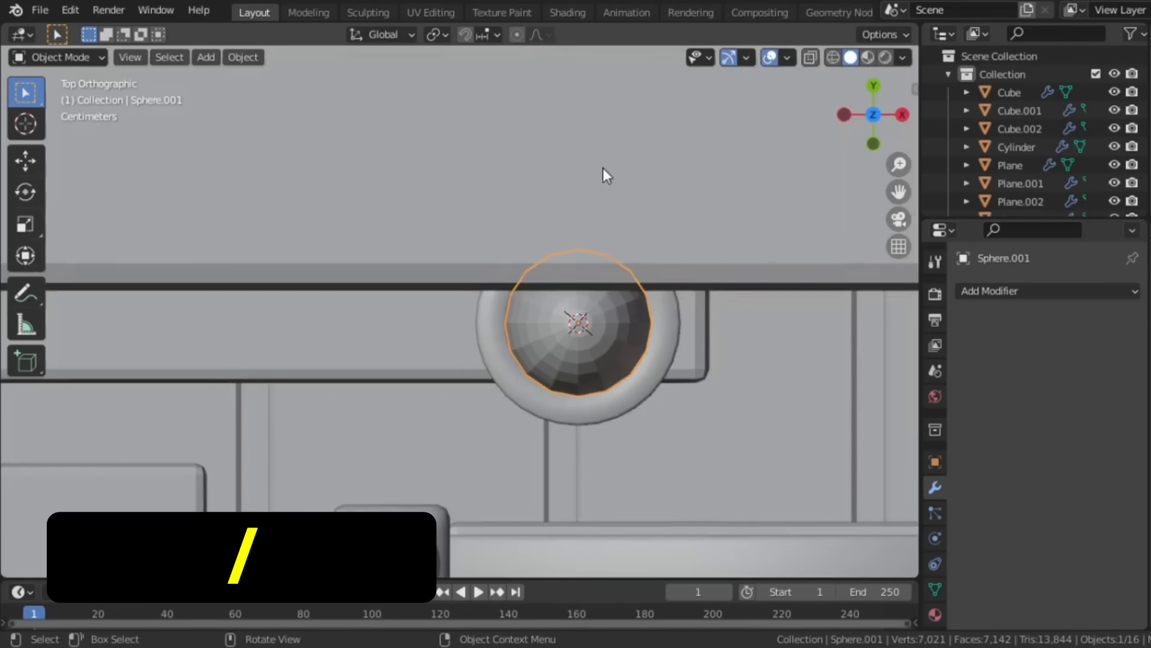
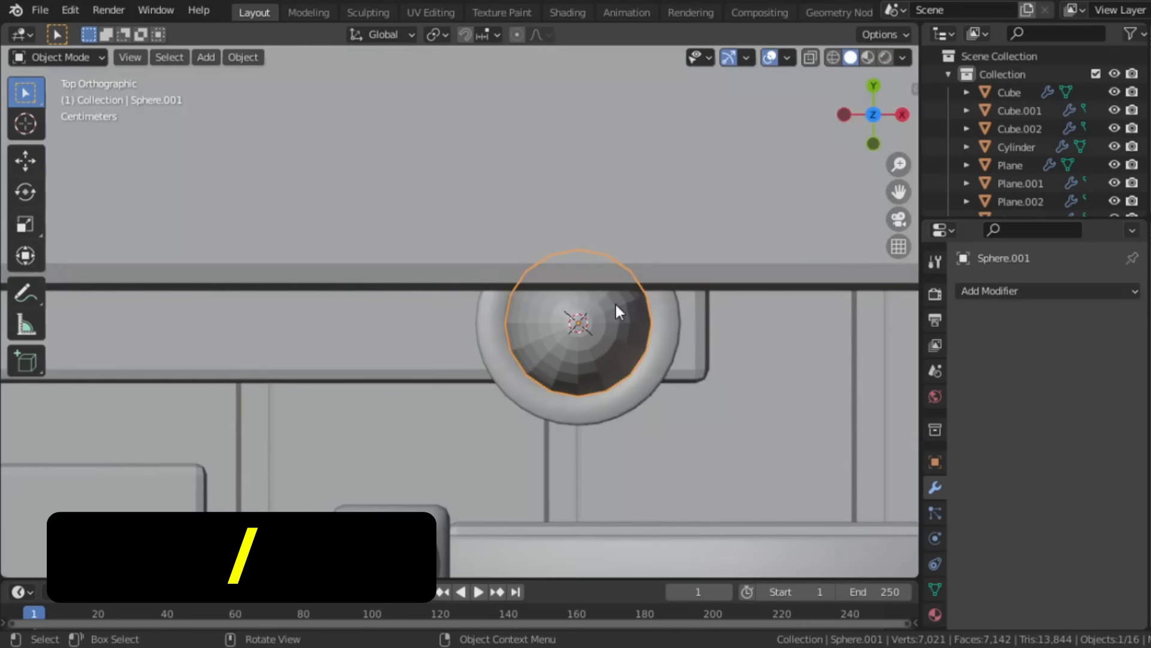
{"action": "key", "text": "slash"}
{"action": "key", "text": "Tab"}
{"action": "left_click", "coordinate": [585, 280], "text": "alt"}
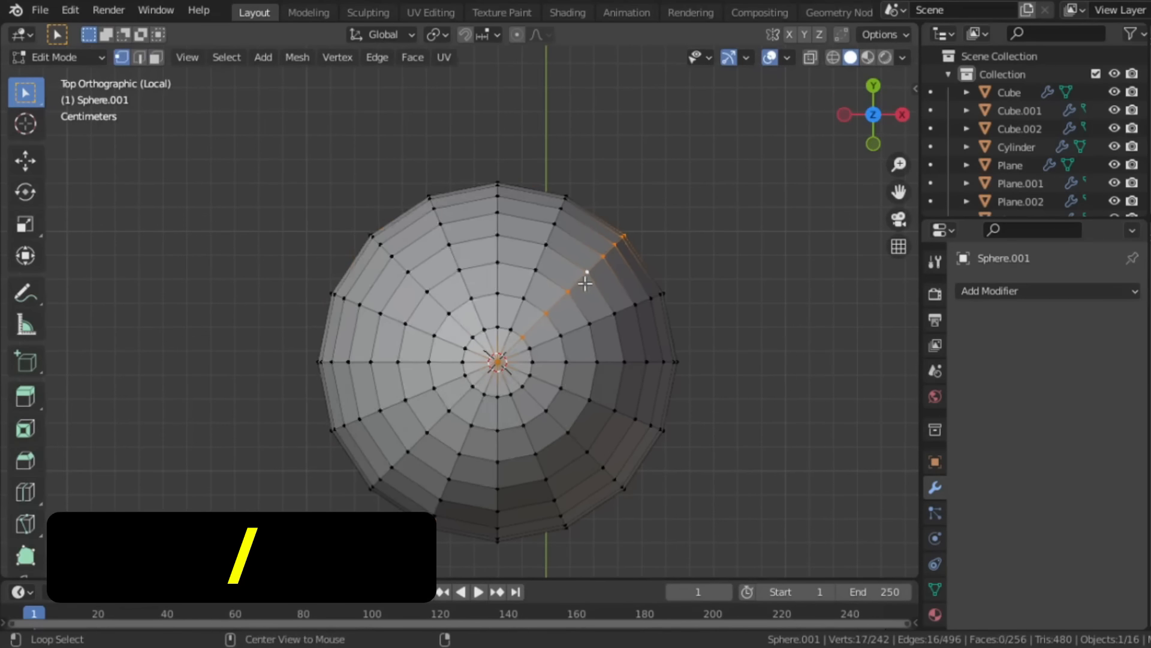
{"action": "left_click", "coordinate": [452, 403], "text": "alt+shift"}
{"action": "key", "text": "s"}
{"action": "key", "text": "shift+z"}
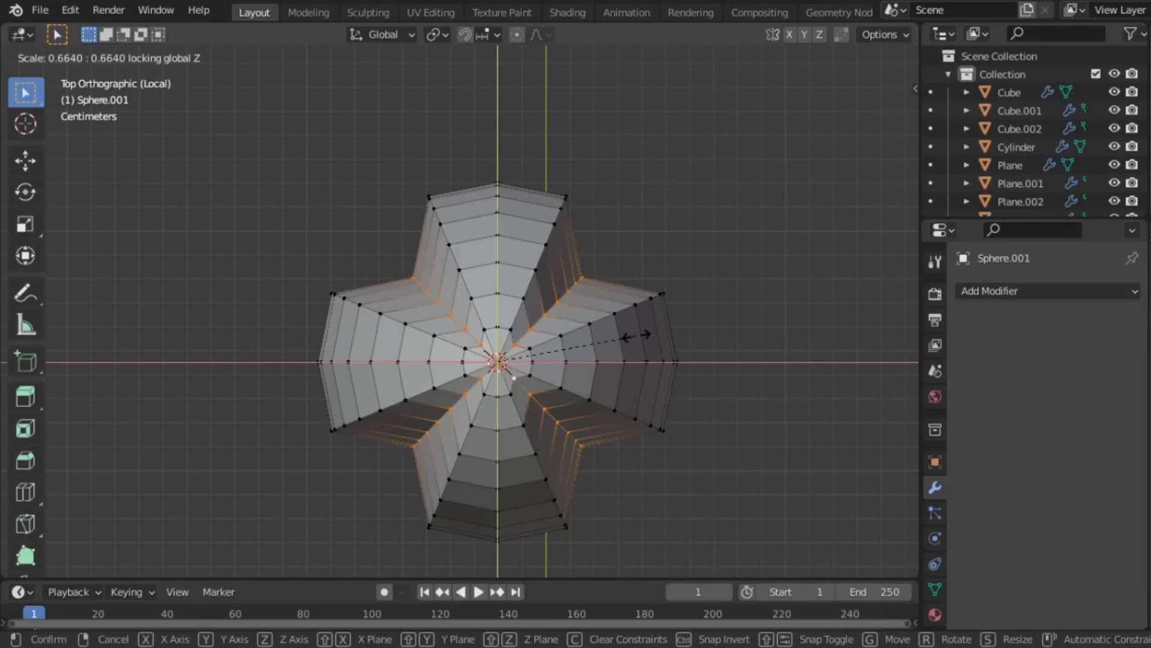
{"action": "left_click", "coordinate": [608, 346]}
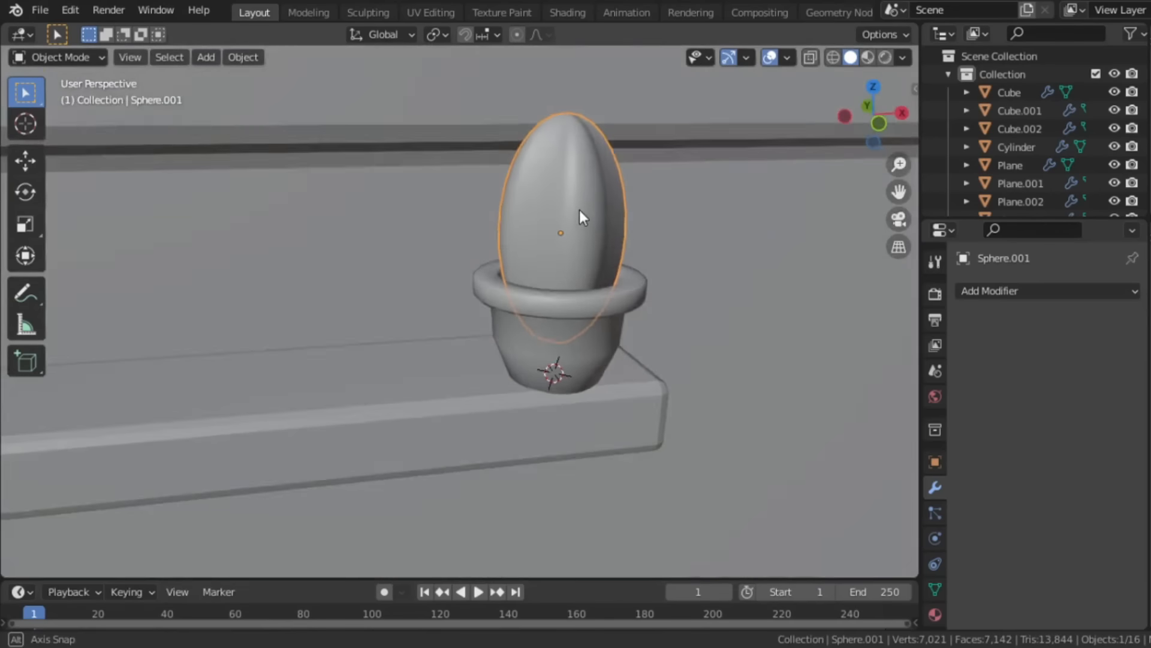
Step: Widen the grooved plant slightly in X and Y without changing its height
{"action": "key", "text": "s"}
{"action": "key", "text": "shift+z"}
{"action": "left_click", "coordinate": [633, 264]}
Step: Parent the plant to the pot as Object and scale the pot down together with the plant
{"action": "scroll", "coordinate": [588, 281], "scroll_direction": "down", "scroll_amount": 4}
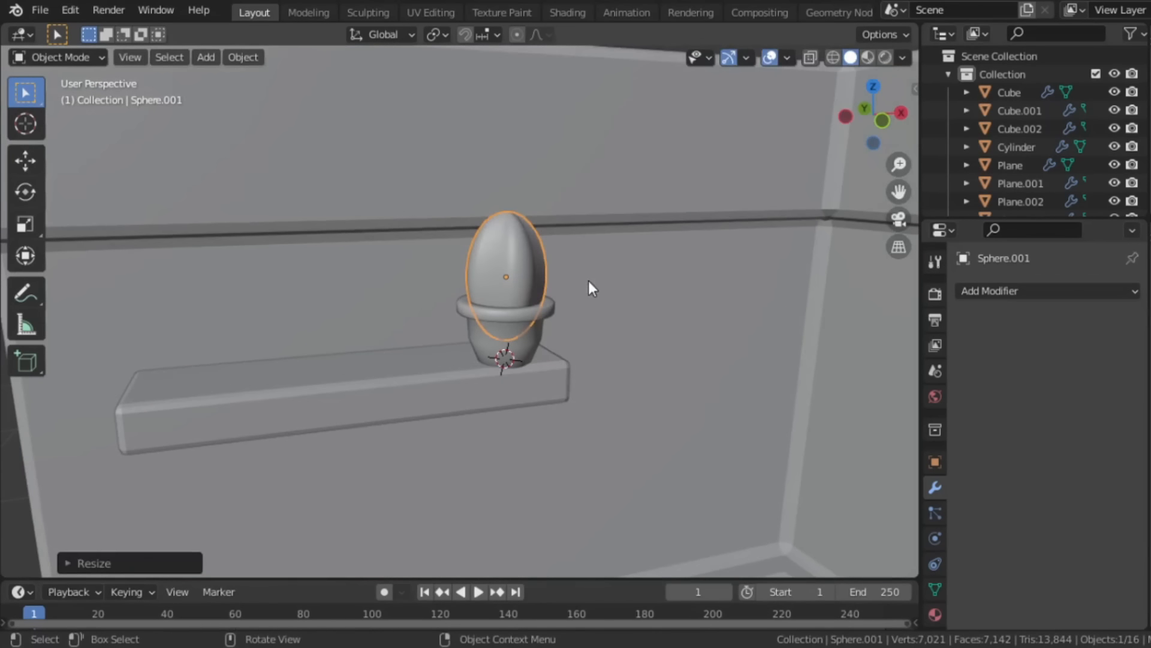
{"action": "left_click", "coordinate": [529, 345]}
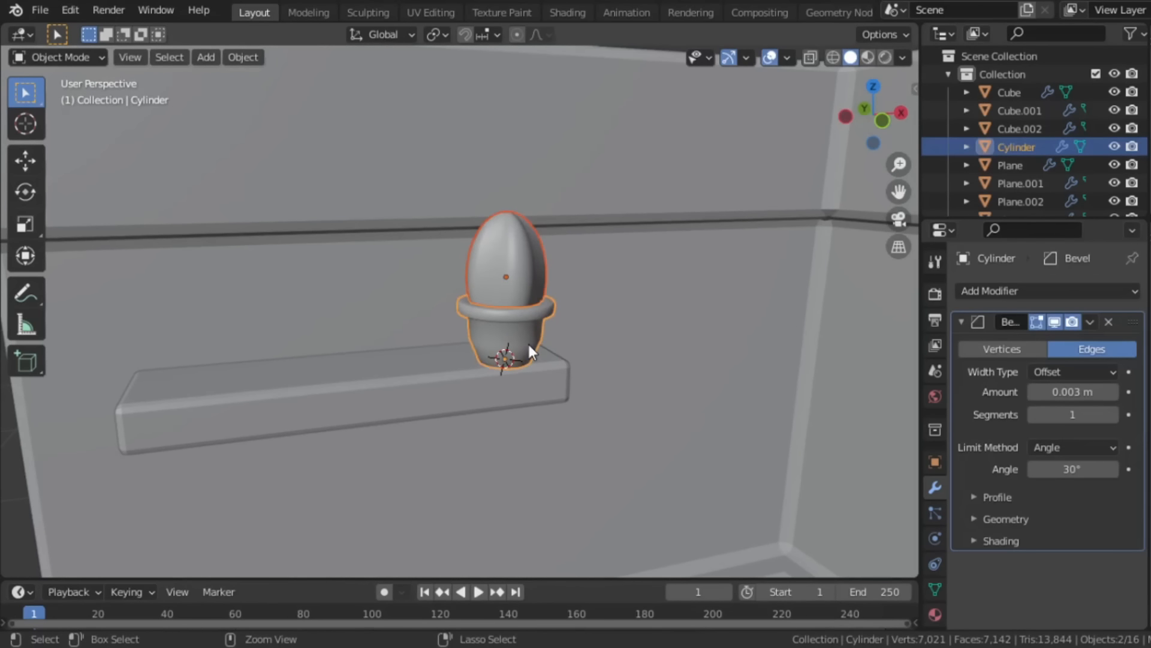
{"action": "key", "text": "ctrl+p"}
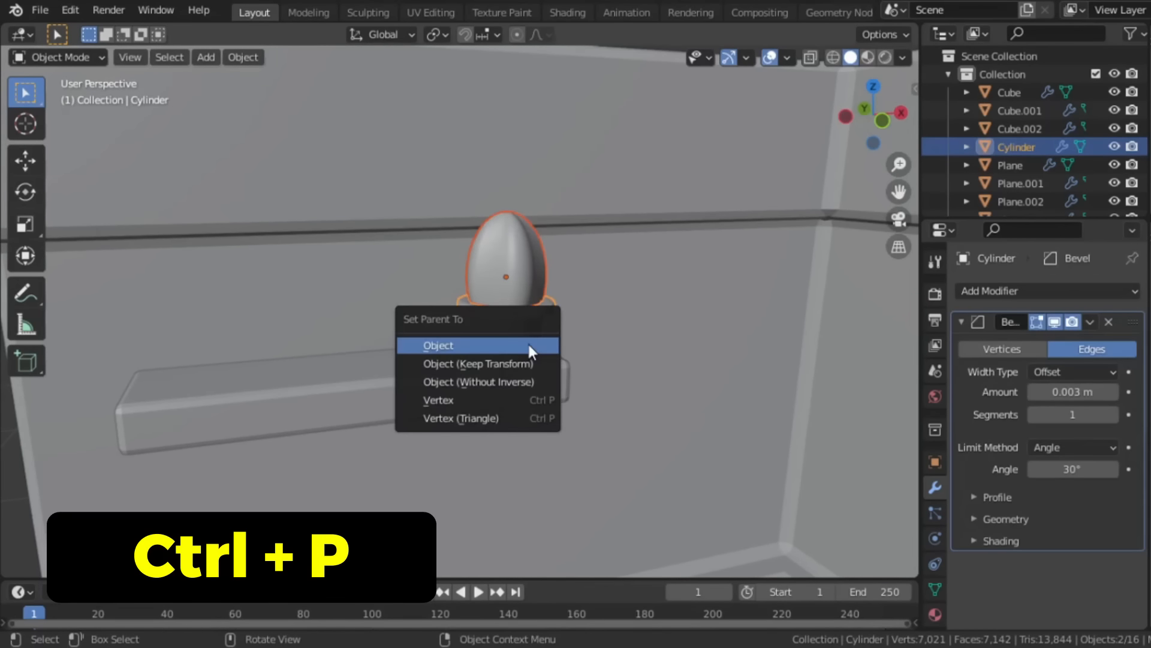
{"action": "left_click", "coordinate": [529, 346]}
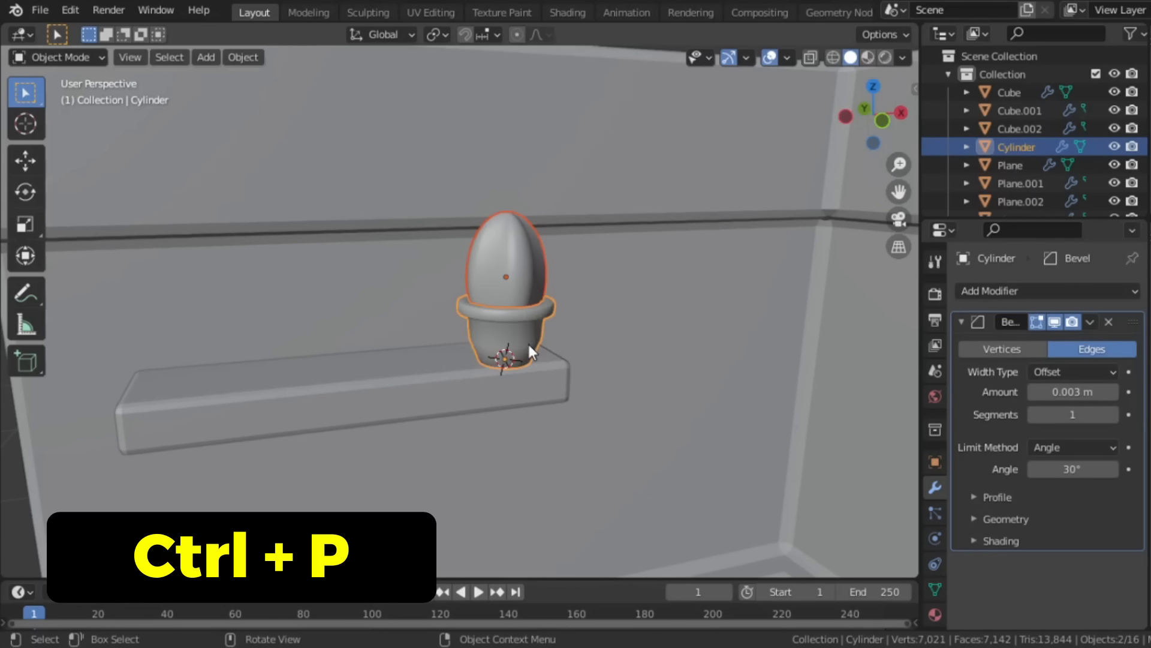
{"action": "left_click", "coordinate": [520, 341]}
{"action": "key", "text": "s"}
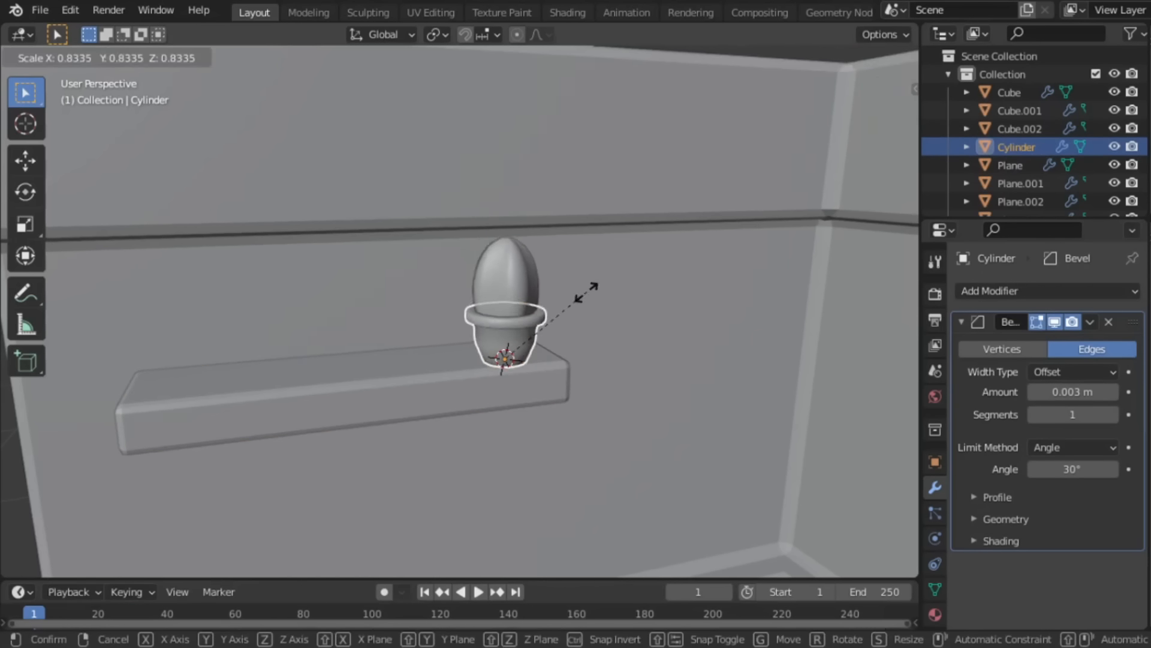
{"action": "left_click", "coordinate": [565, 303]}
Step: Raise the plant slightly along Z so it stands higher in the pot
{"action": "middle_click_drag", "start_coordinate": [565, 304], "coordinate": [504, 276]}
{"action": "left_click", "coordinate": [504, 279]}
{"action": "key", "text": "g"}
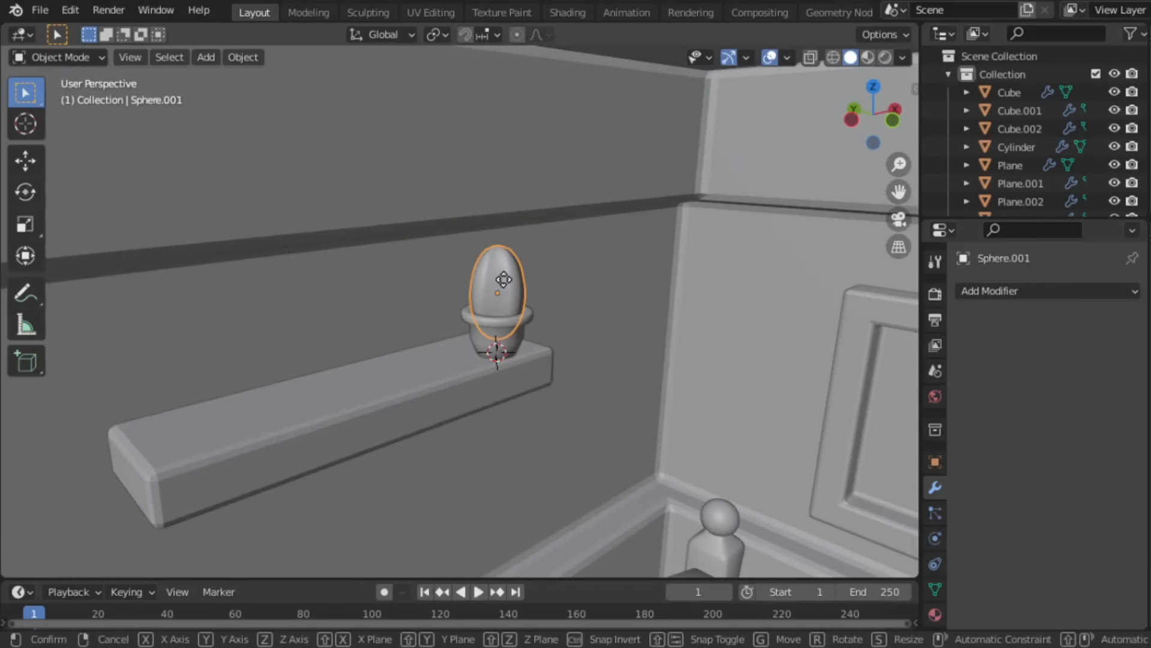
{"action": "key", "text": "z"}
{"action": "left_click", "coordinate": [496, 268]}
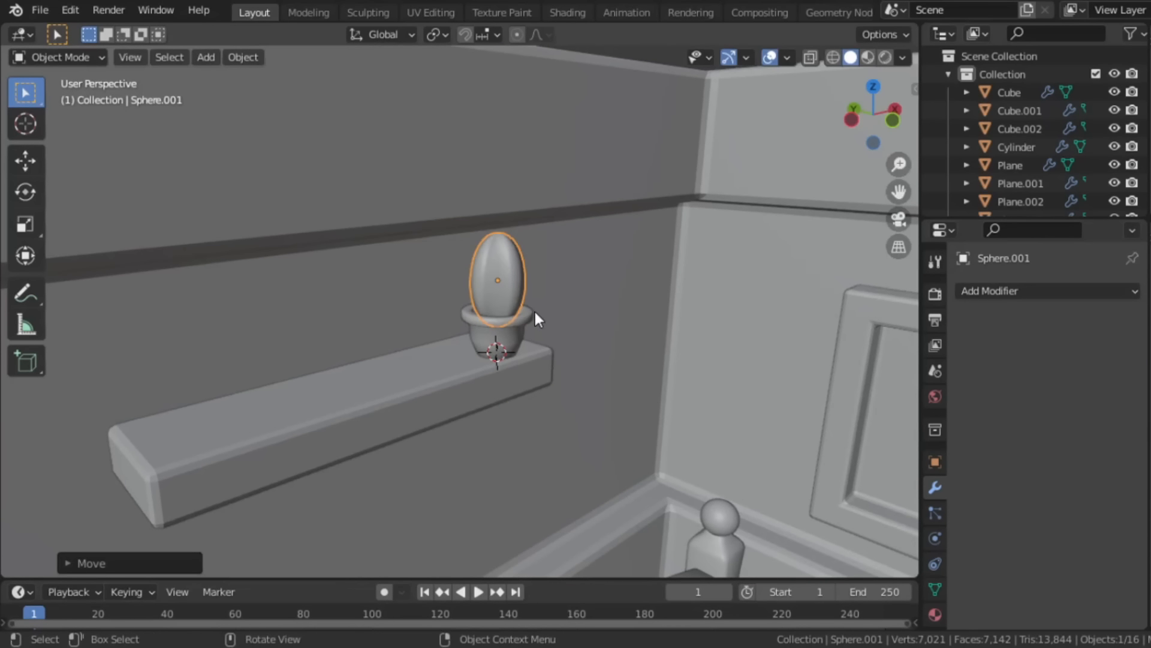
Step: Duplicate the shelf in place and scale the whole mesh of the copy down to a small flat block
{"action": "left_click", "coordinate": [398, 397]}
{"action": "key", "text": "g"}
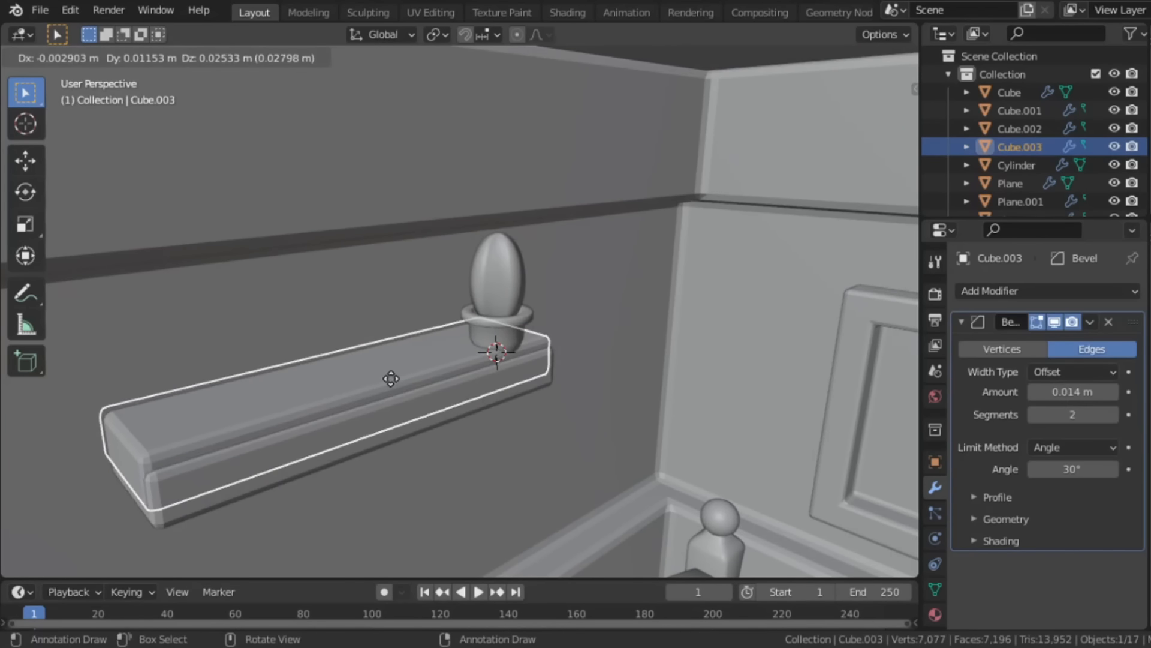
{"action": "right_click", "coordinate": [391, 379]}
{"action": "key", "text": "Tab"}
{"action": "key", "text": "a"}
{"action": "key", "text": "s"}
{"action": "left_click", "coordinate": [404, 391]}
Step: Raise the small block onto the shelf's top surface and stretch it along Y by about 2.13
{"action": "key", "text": "g"}
{"action": "key", "text": "z"}
{"action": "left_click", "coordinate": [403, 346]}
{"action": "scroll", "coordinate": [404, 345], "scroll_direction": "up", "scroll_amount": 4}
{"action": "key", "text": "s"}
{"action": "key", "text": "y"}
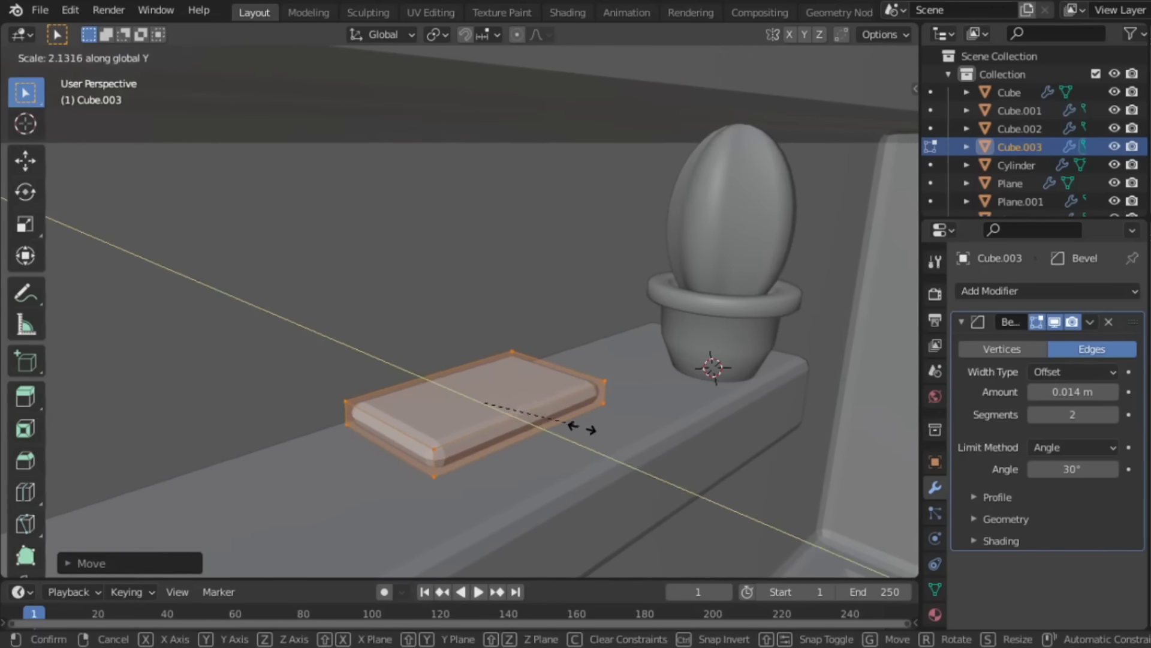
{"action": "left_click", "coordinate": [582, 428]}
Step: Position the flat block along X and Y beside the pot and rotate it 90 degrees around Z
{"action": "key", "text": "g"}
{"action": "key", "text": "x"}
{"action": "left_click", "coordinate": [565, 405]}
{"action": "key", "text": "g"}
{"action": "key", "text": "y"}
{"action": "left_click", "coordinate": [587, 432]}
{"action": "key", "text": "r"}
{"action": "key", "text": "z"}
{"action": "key", "text": "9"}
{"action": "key", "text": "0"}
{"action": "key", "text": "Return"}
{"action": "scroll", "coordinate": [630, 424], "scroll_direction": "up", "scroll_amount": 1}
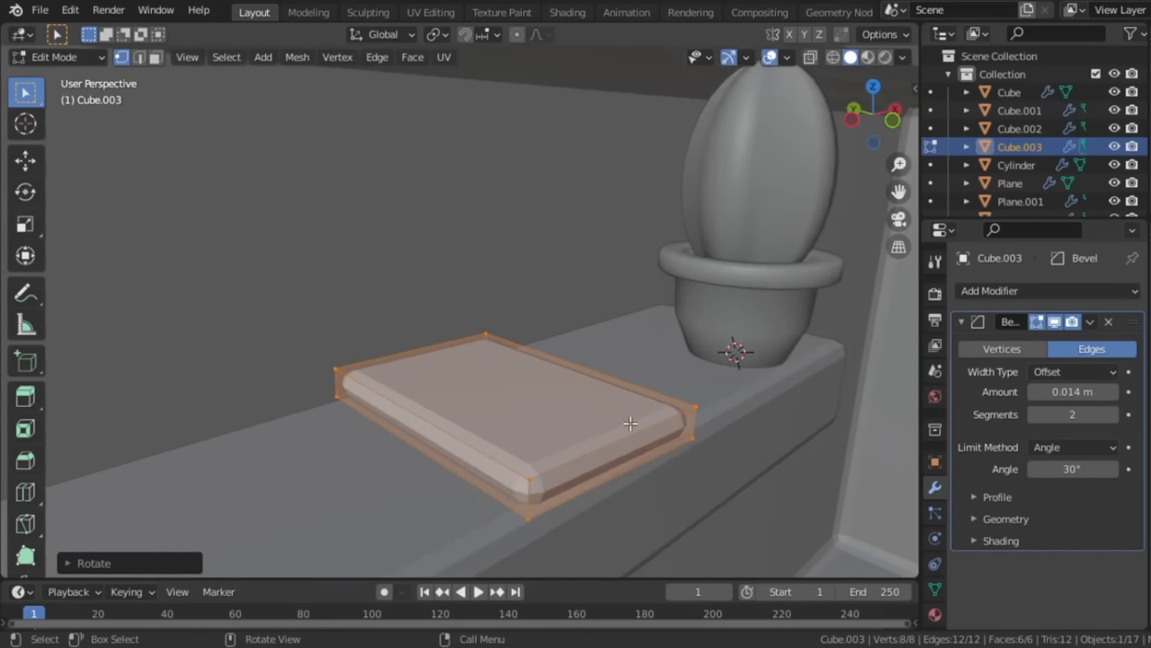
Step: Adjust the flat block's thickness along Z, seat it on the shelf surface and leave mesh editing
{"action": "key", "text": "g"}
{"action": "key", "text": "z"}
{"action": "middle_click_drag", "start_coordinate": [630, 423], "coordinate": [545, 406]}
{"action": "left_click", "coordinate": [599, 406]}
{"action": "key", "text": "s"}
{"action": "key", "text": "z"}
{"action": "key", "text": "Return"}
{"action": "key", "text": "g"}
{"action": "key", "text": "z"}
{"action": "left_click", "coordinate": [648, 434]}
{"action": "key", "text": "Tab"}
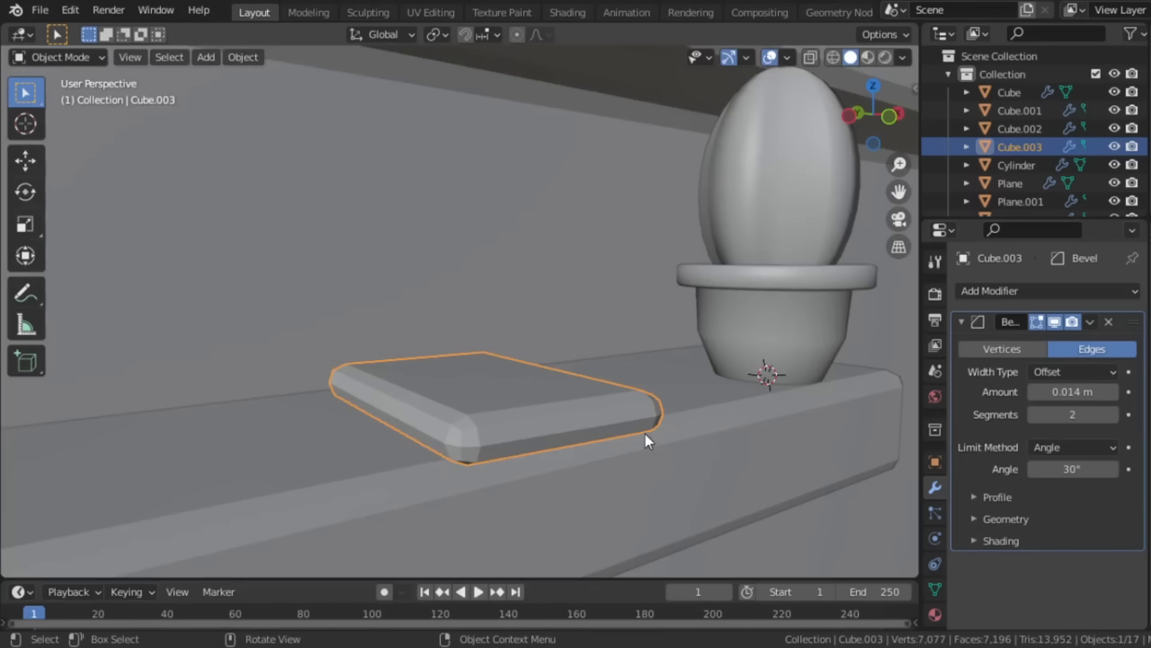
Step: Set the block's bevel amount to 0.004 m, and stack a duplicate of the block directly on top of it
{"action": "left_click_drag", "start_coordinate": [1073, 391], "coordinate": [1037, 392]}
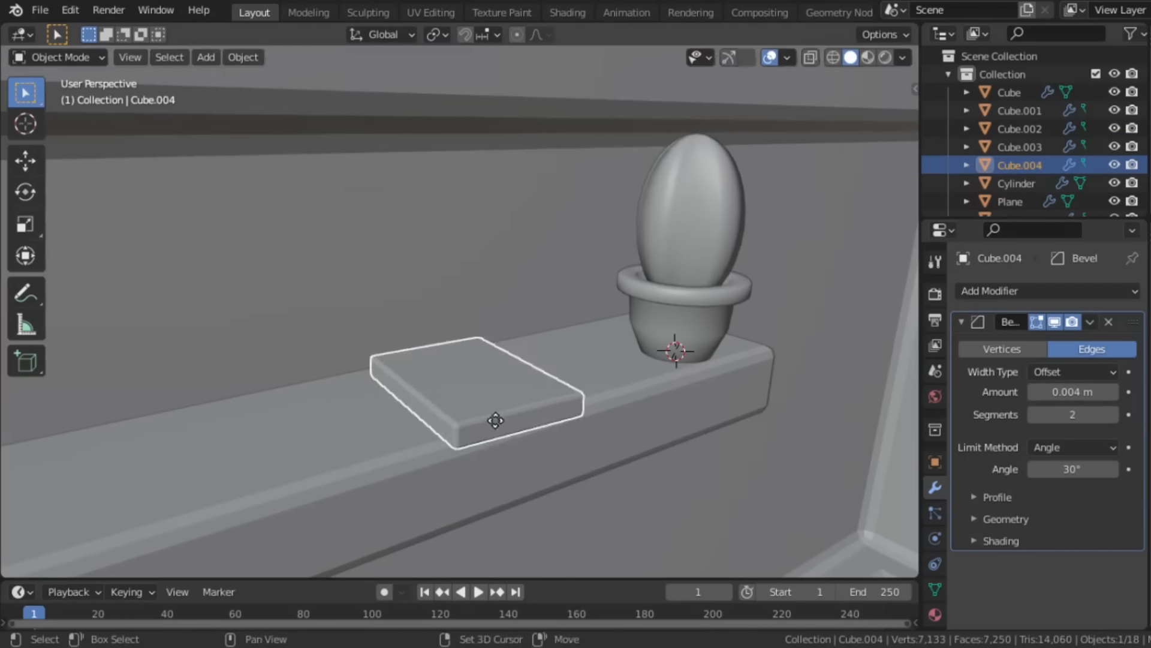
{"action": "key", "text": "shift+d"}
{"action": "key", "text": "Escape"}
{"action": "key", "text": "g"}
{"action": "key", "text": "z"}
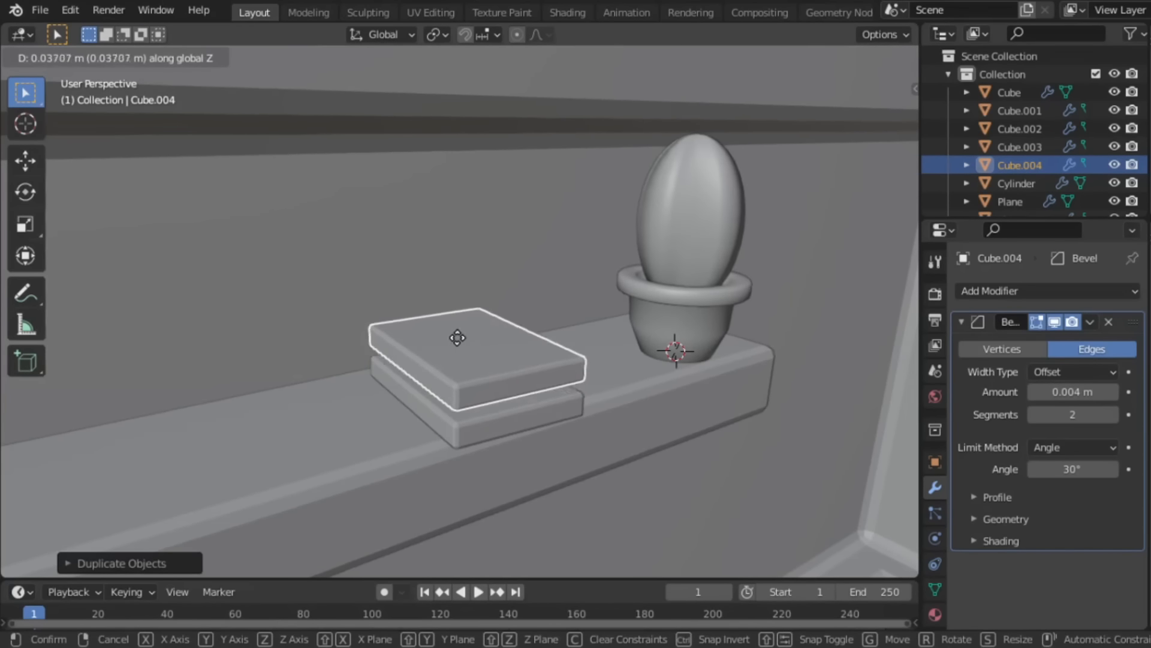
{"action": "left_click", "coordinate": [458, 347]}
{"action": "key", "text": "r"}
{"action": "key", "text": "z"}
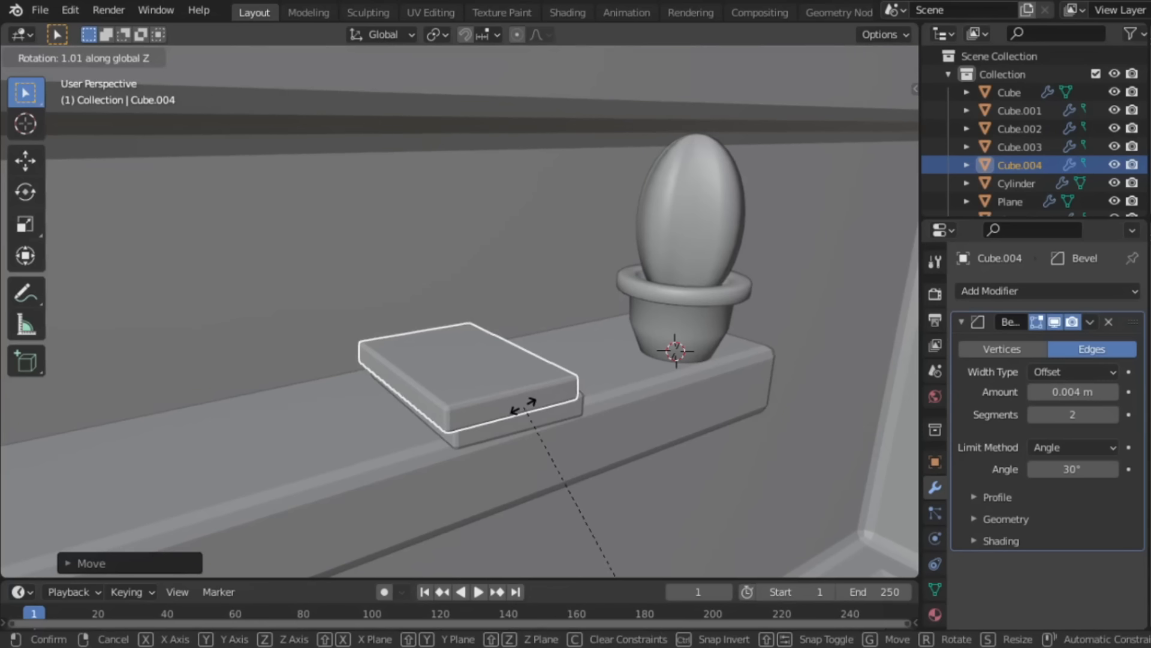
{"action": "key", "text": "Escape"}
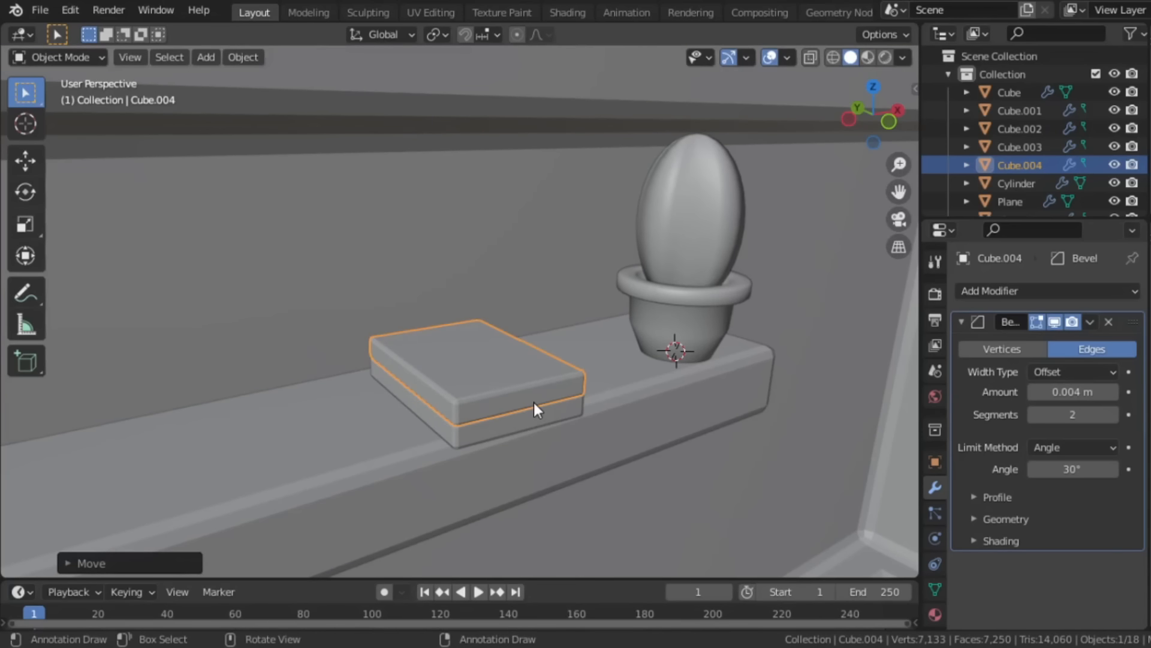
Step: Set the upper block's origin to the centre of its own geometry
{"action": "scroll", "coordinate": [534, 409], "scroll_direction": "down", "scroll_amount": 6}
{"action": "middle_click_drag", "start_coordinate": [544, 386], "coordinate": [579, 402]}
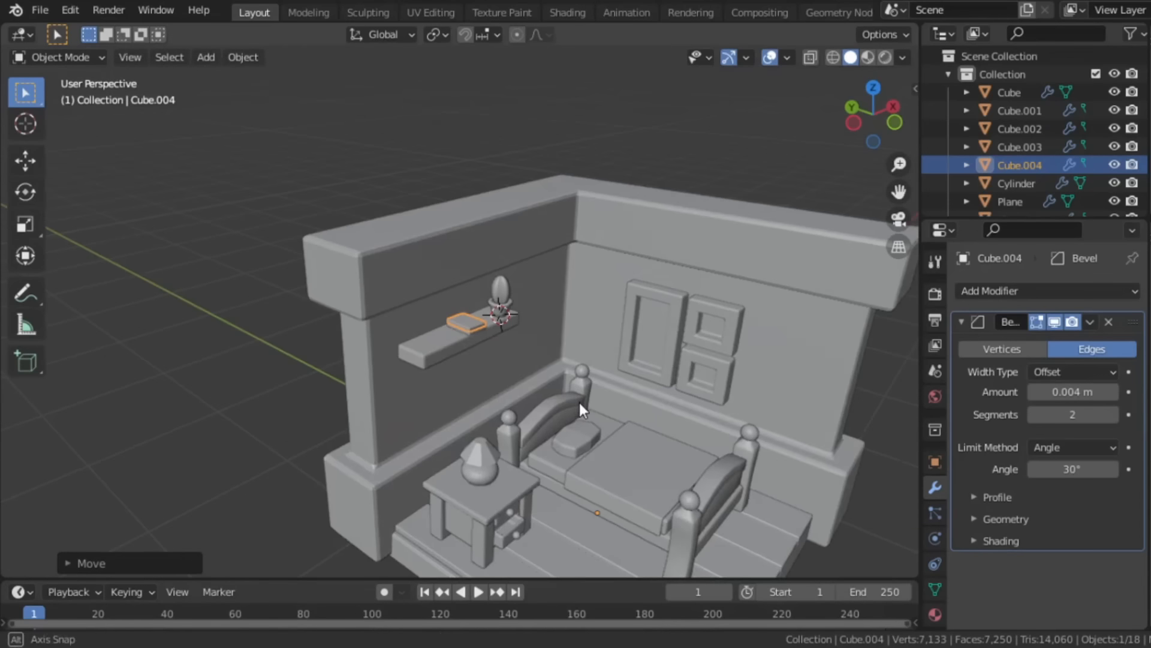
{"action": "scroll", "coordinate": [492, 365], "scroll_direction": "up", "scroll_amount": 3}
{"action": "right_click", "coordinate": [488, 327]}
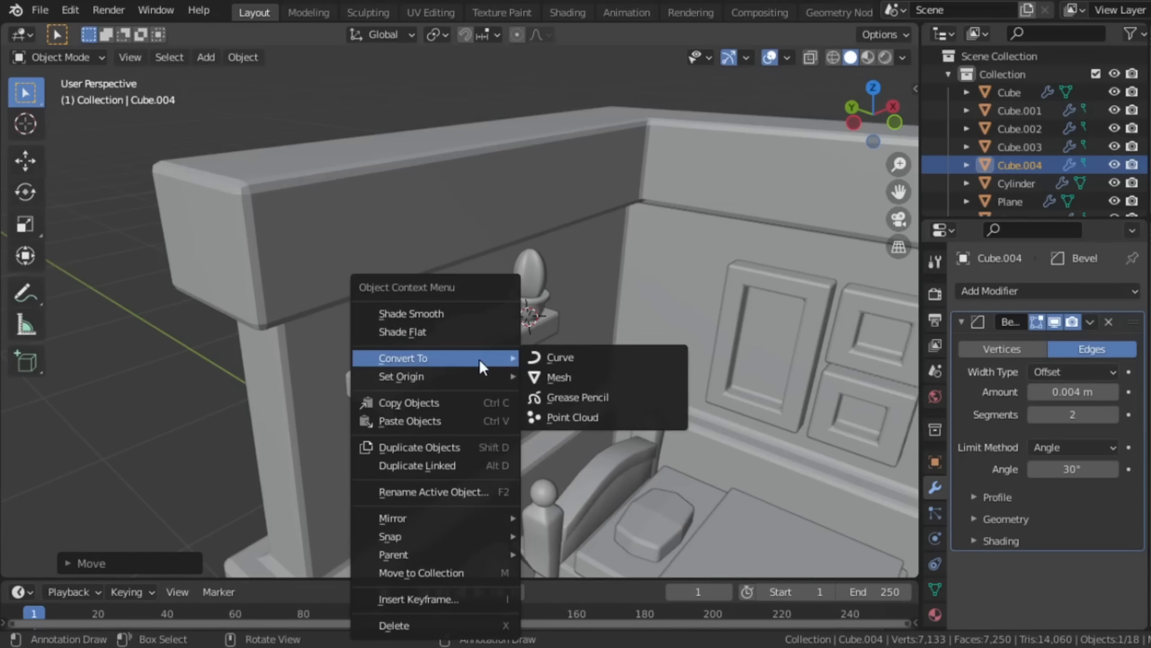
{"action": "mouse_move", "coordinate": [478, 376]}
{"action": "left_click", "coordinate": [560, 384]}
Step: Rotate the upper block around Z so it lies askew on the lower one
{"action": "scroll", "coordinate": [558, 375], "scroll_direction": "up", "scroll_amount": 4}
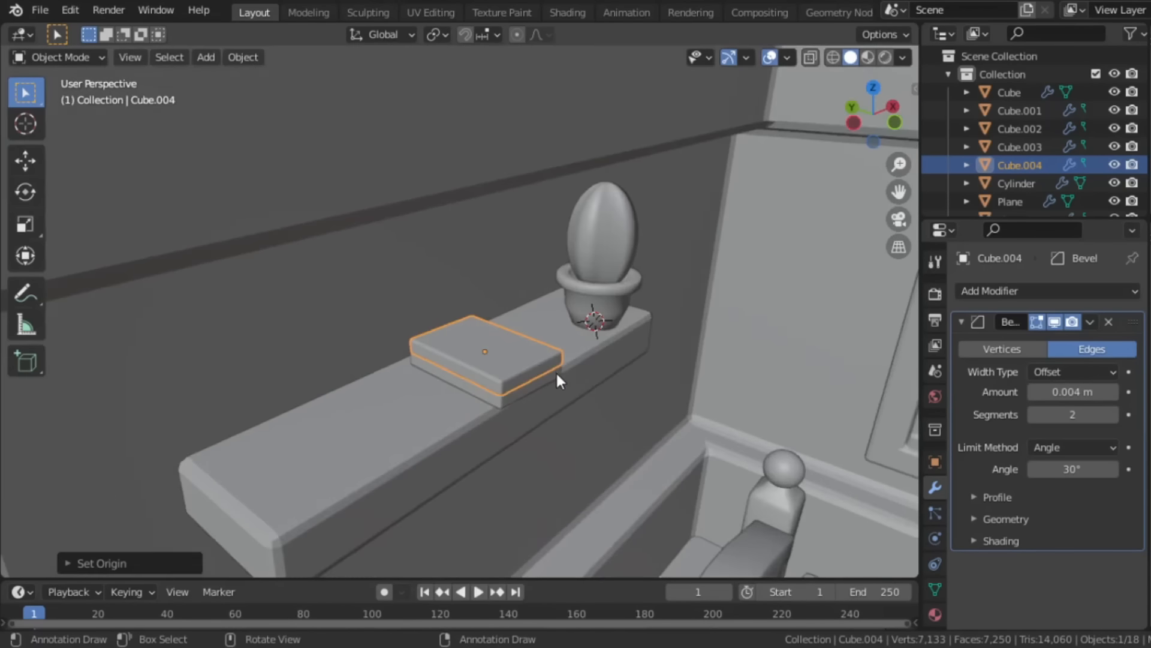
{"action": "key", "text": "r"}
{"action": "key", "text": "z"}
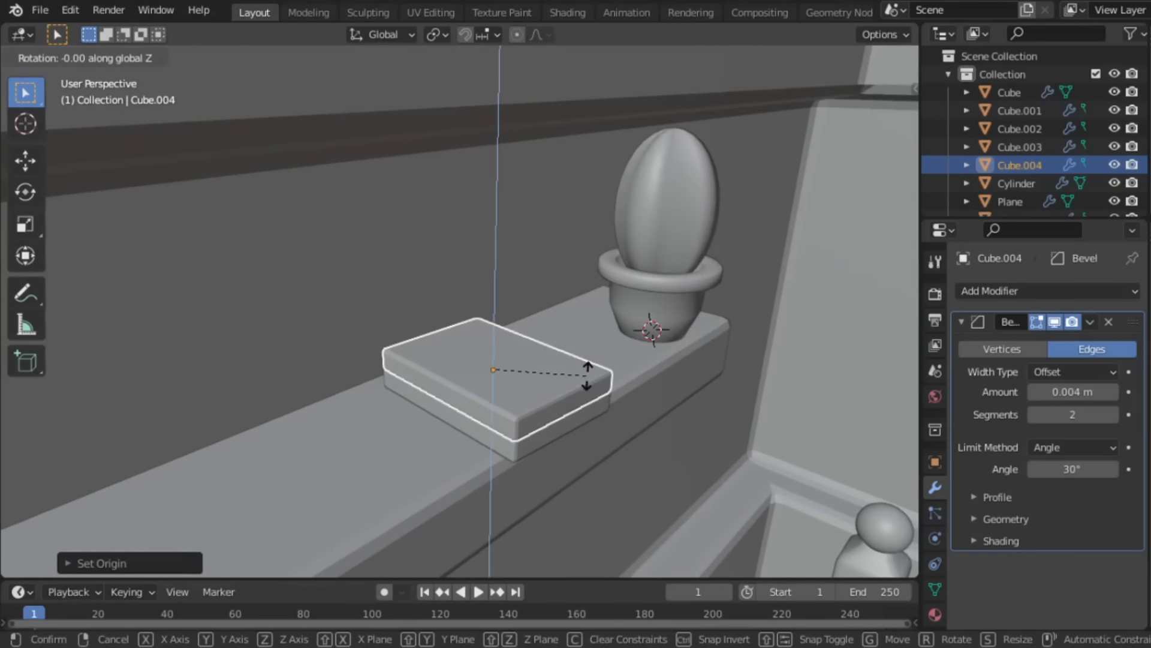
{"action": "left_click", "coordinate": [562, 410]}
{"action": "key", "text": "s"}
{"action": "key", "text": "shift+z"}
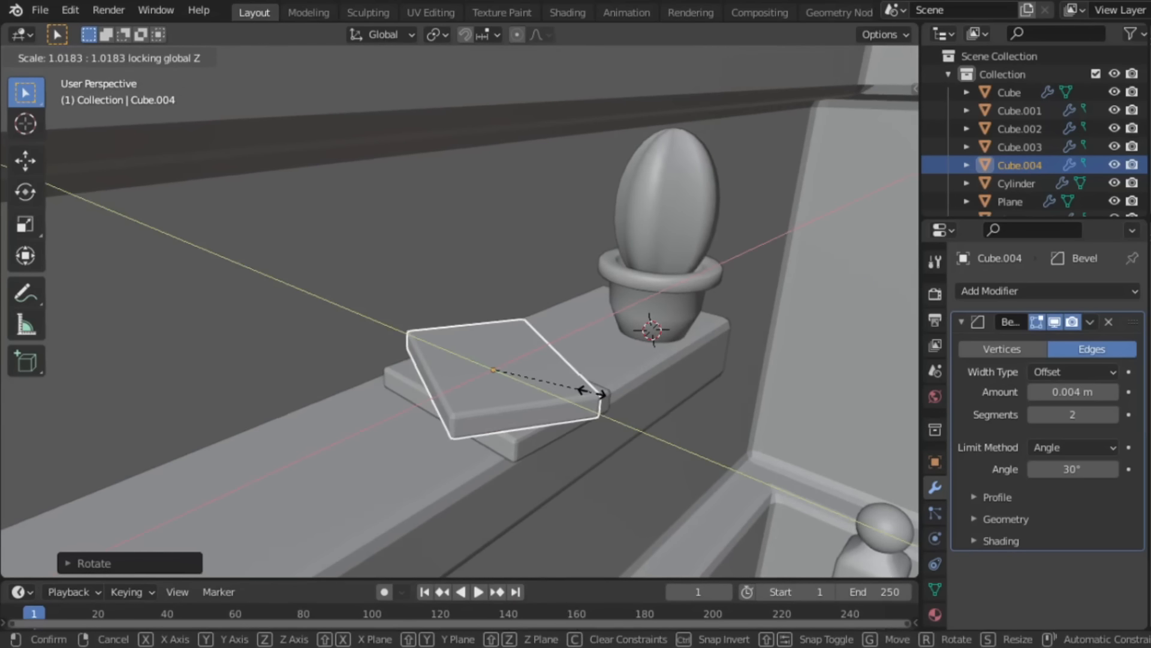
{"action": "right_click", "coordinate": [592, 392]}
Step: Thicken the upper block along Z, raise it to rest on the lower block and apply its scale
{"action": "key", "text": "s"}
{"action": "key", "text": "z"}
{"action": "left_click", "coordinate": [575, 404]}
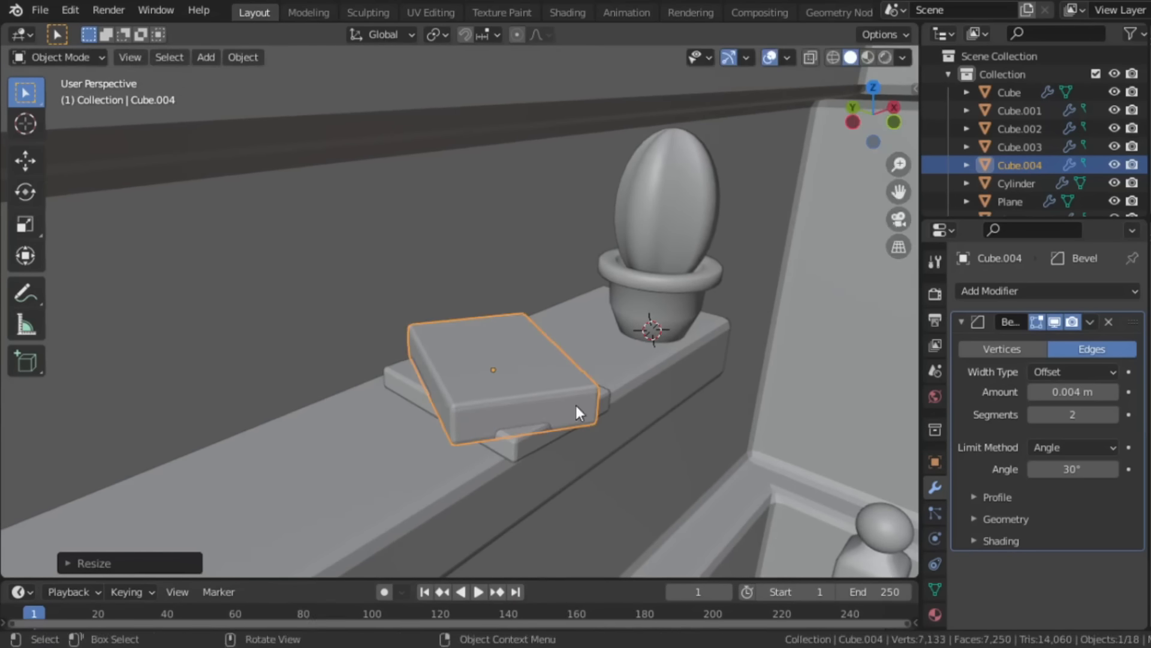
{"action": "key", "text": "g"}
{"action": "key", "text": "z"}
{"action": "left_click", "coordinate": [574, 398]}
{"action": "key", "text": "ctrl+a"}
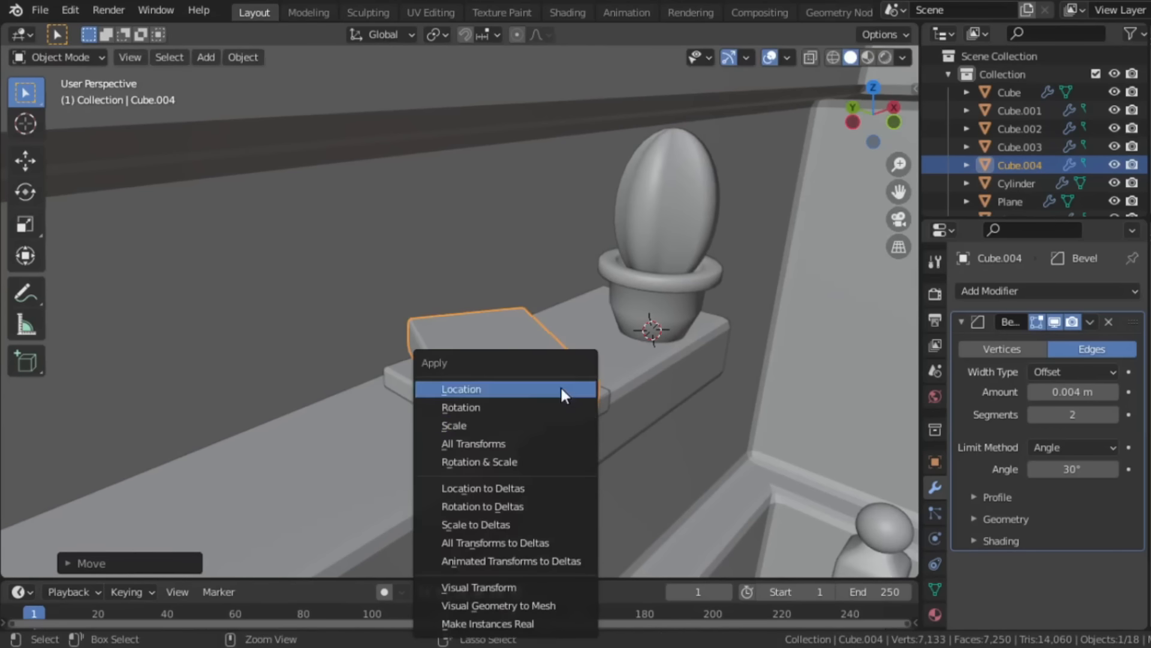
{"action": "left_click", "coordinate": [547, 425]}
Step: In front view, add a cube above the empty end of the shelf and scale it down to a small box
{"action": "key", "text": "grave"}
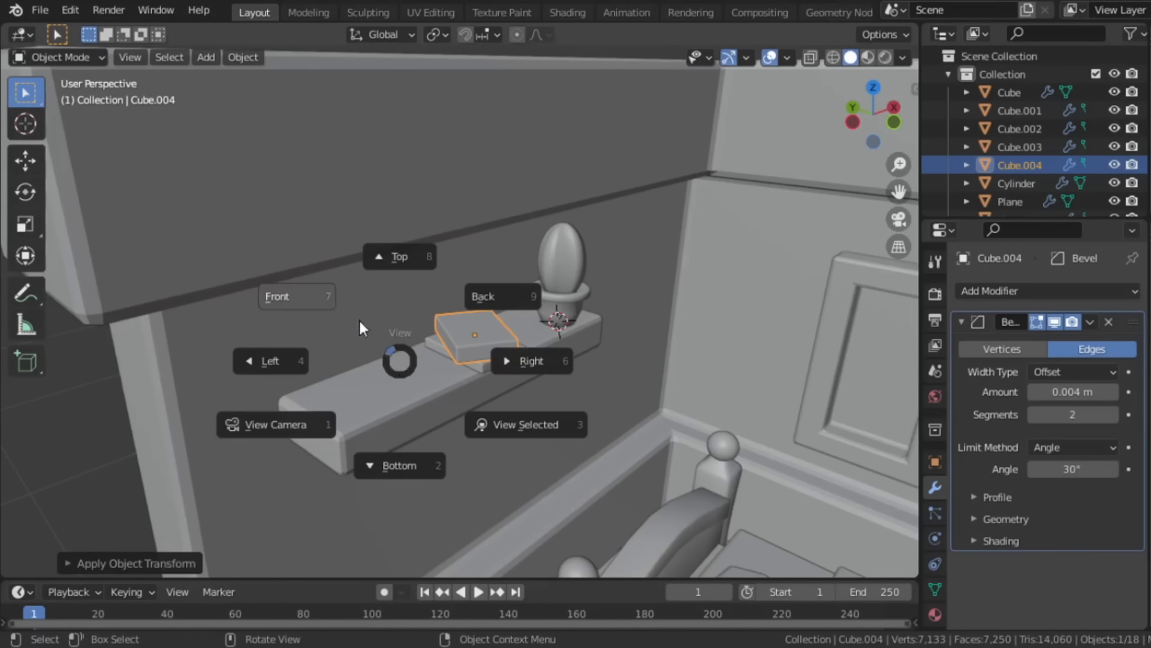
{"action": "left_click", "coordinate": [317, 294]}
{"action": "scroll", "coordinate": [528, 374], "scroll_direction": "up", "scroll_amount": 4}
{"action": "key", "text": "shift+a"}
{"action": "mouse_move", "coordinate": [479, 277]}
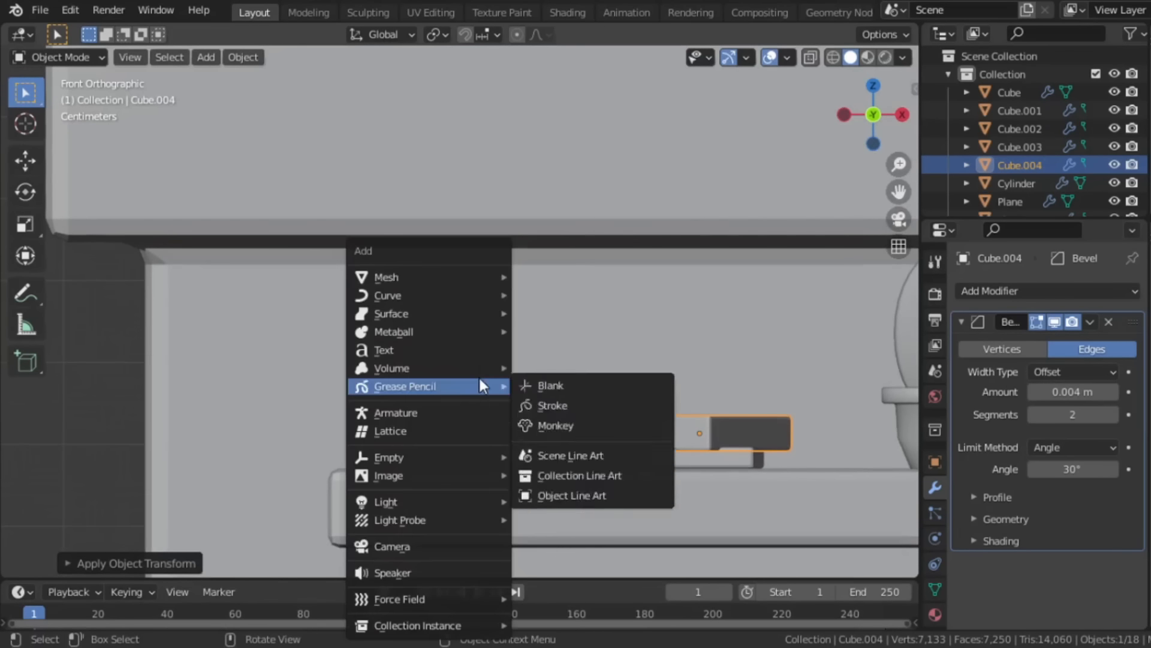
{"action": "left_click", "coordinate": [539, 291]}
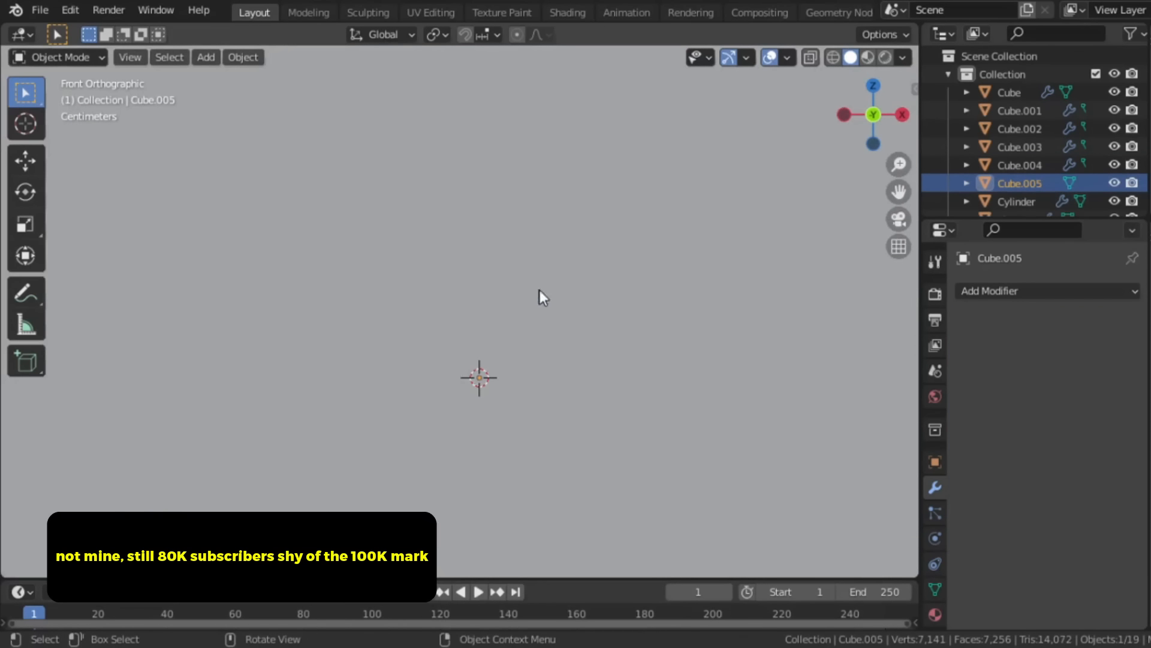
{"action": "key", "text": "s"}
{"action": "left_click", "coordinate": [495, 381]}
Step: Stretch the small cube along Z by about 1.43 and lower it onto the shelf
{"action": "key", "text": "s"}
{"action": "key", "text": "z"}
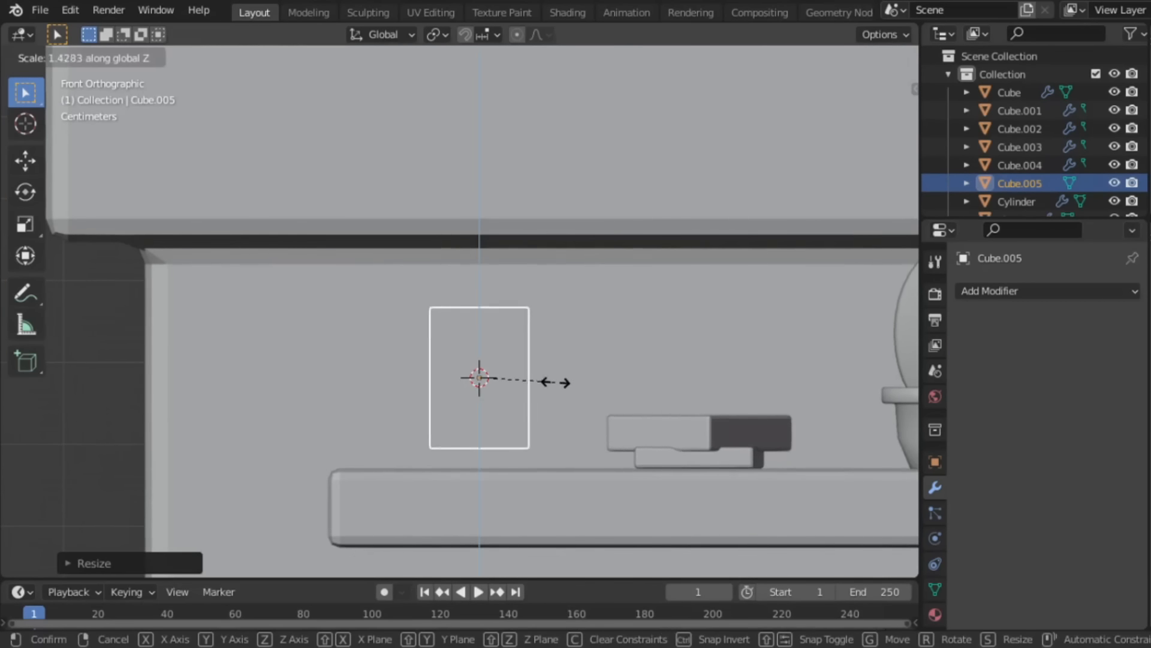
{"action": "left_click", "coordinate": [555, 382]}
{"action": "key", "text": "g"}
{"action": "key", "text": "z"}
{"action": "left_click", "coordinate": [540, 409]}
Step: Thin the upright box along Y and shift it along Y into place on the shelf
{"action": "scroll", "coordinate": [513, 422], "scroll_direction": "up", "scroll_amount": 2}
{"action": "middle_click_drag", "start_coordinate": [513, 423], "coordinate": [603, 433]}
{"action": "key", "text": "s"}
{"action": "key", "text": "y"}
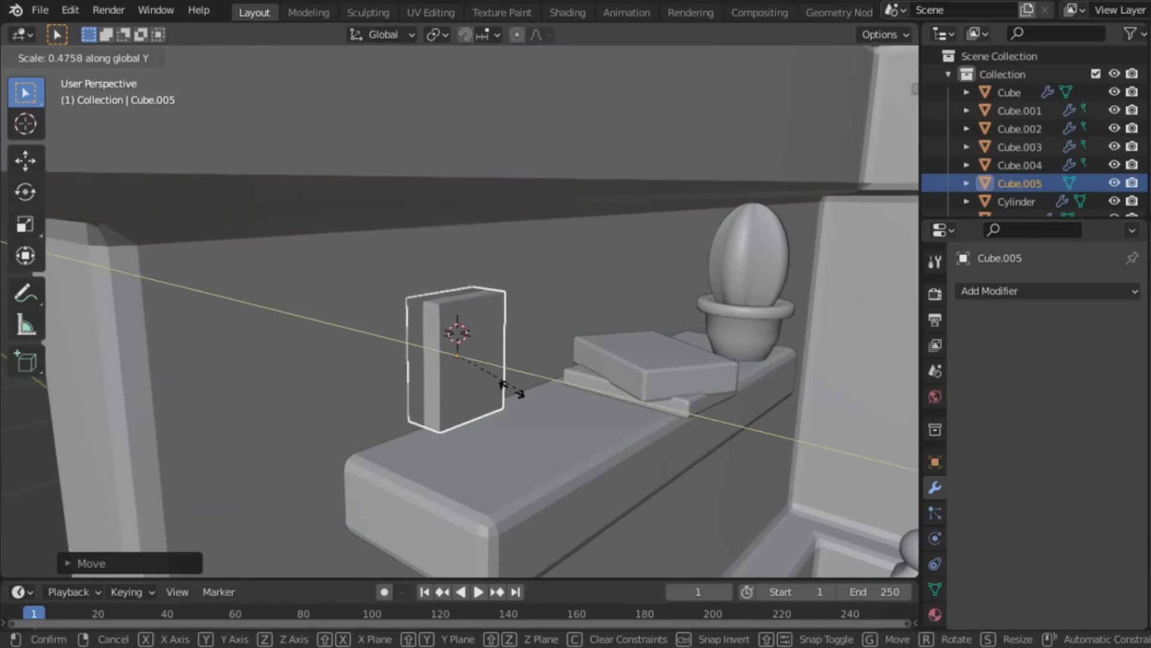
{"action": "left_click", "coordinate": [493, 385]}
{"action": "key", "text": "g"}
{"action": "key", "text": "y"}
{"action": "left_click", "coordinate": [491, 389]}
{"action": "middle_click_drag", "start_coordinate": [491, 389], "coordinate": [404, 344]}
{"action": "scroll", "coordinate": [510, 409], "scroll_direction": "up", "scroll_amount": 3}
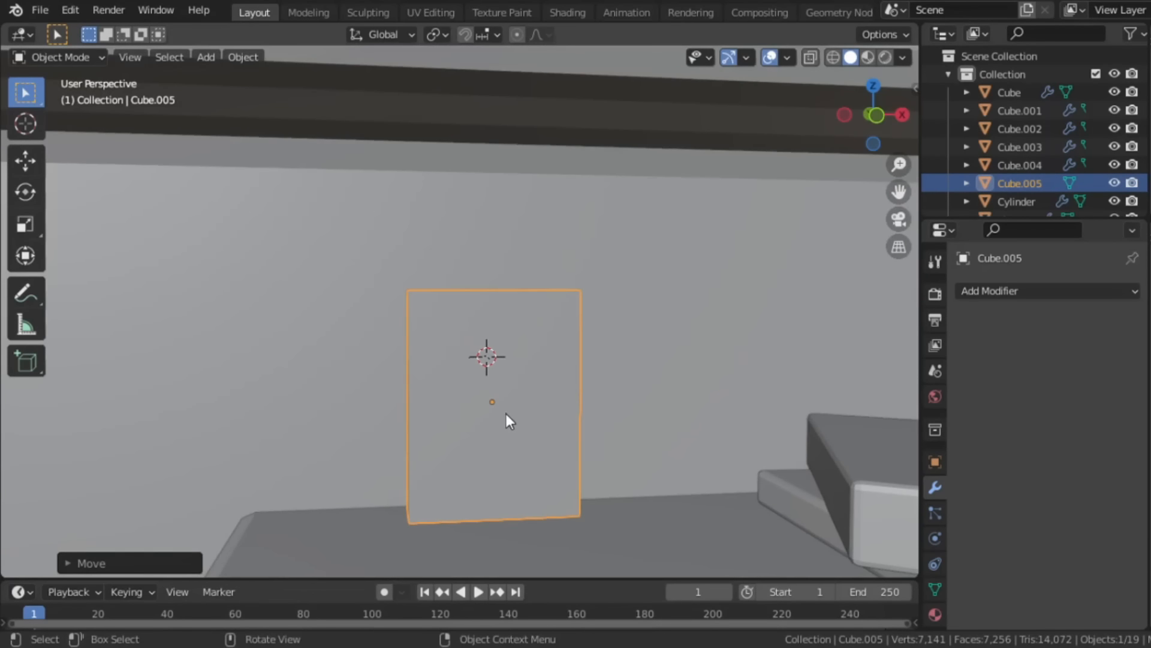
Step: Duplicate the upright box in place, shrink the copy in X and Z while keeping its depth, and widen it along X
{"action": "key", "text": "shift+d"}
{"action": "right_click", "coordinate": [527, 394]}
{"action": "key", "text": "s"}
{"action": "key", "text": "shift+y"}
{"action": "left_click", "coordinate": [510, 406]}
{"action": "key", "text": "s"}
{"action": "key", "text": "x"}
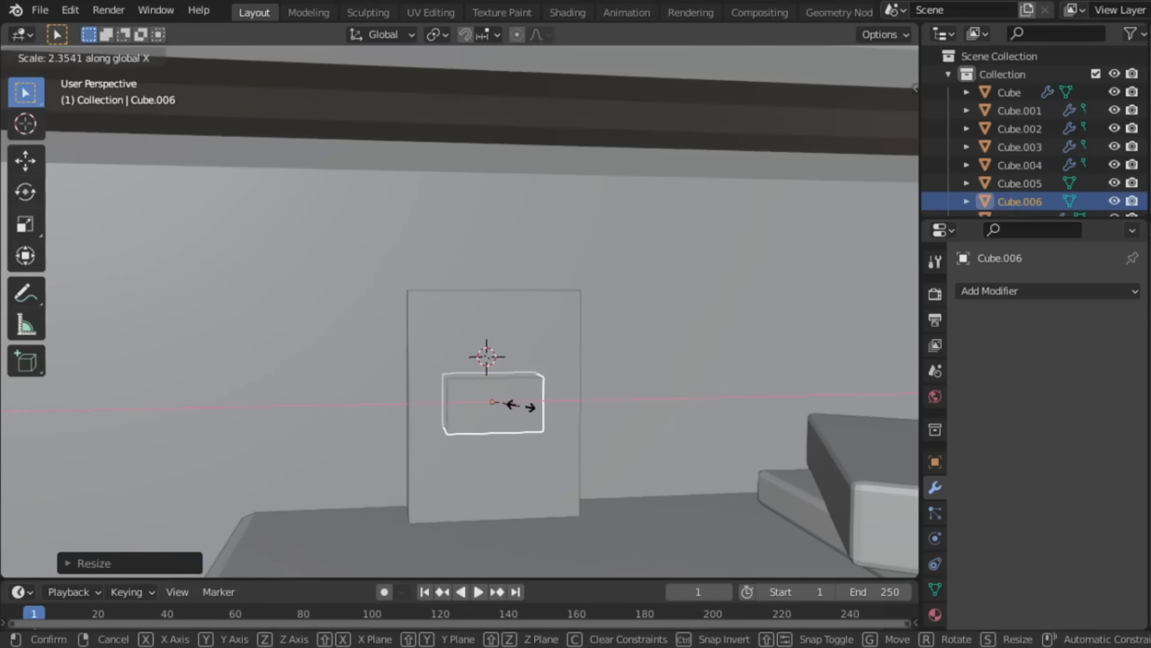
{"action": "left_click", "coordinate": [521, 406]}
Step: Move the small plate along Y by about -0.015 m so it protrudes from the upright box's front face
{"action": "mouse_move", "coordinate": [520, 405]}
{"action": "middle_mouse_down"}
{"action": "mouse_move", "coordinate": [628, 410]}
{"action": "mouse_move", "coordinate": [503, 408]}
{"action": "middle_mouse_up"}
{"action": "scroll", "coordinate": [627, 410], "scroll_direction": "up", "scroll_amount": 2}
{"action": "scroll", "coordinate": [502, 405], "scroll_direction": "up", "scroll_amount": 1}
{"action": "key", "text": "g"}
{"action": "key", "text": "y"}
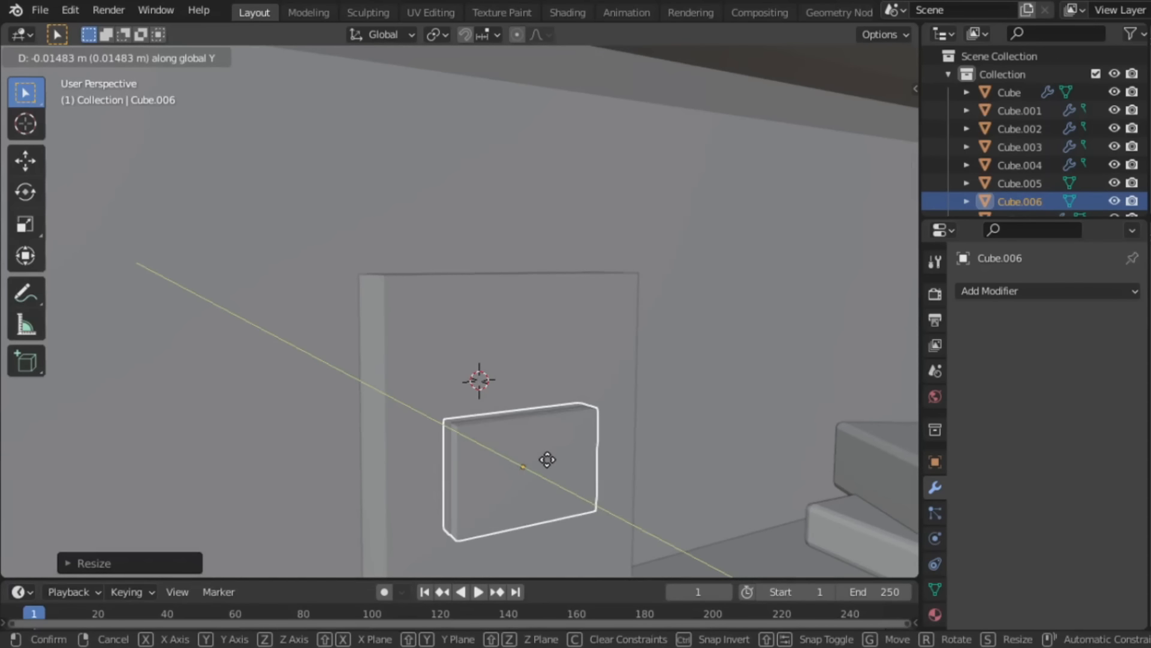
{"action": "left_click", "coordinate": [548, 457]}
Step: In front view, add a cylinder with 3 vertices at the plate and align it to the view
{"action": "key", "text": "grave"}
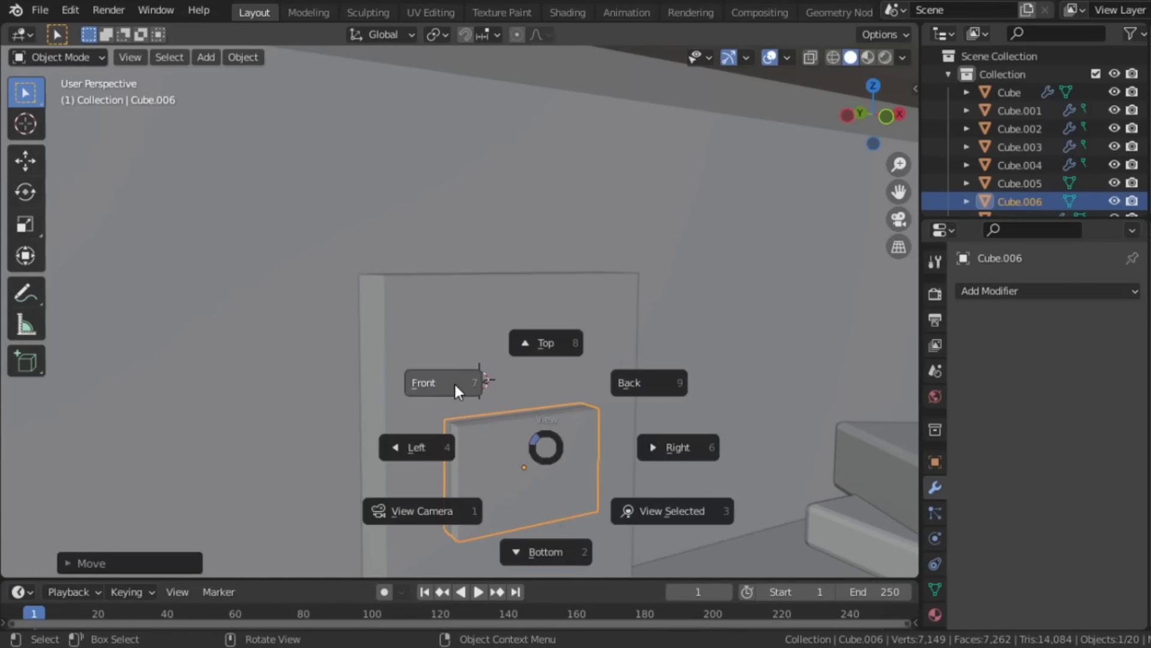
{"action": "left_click", "coordinate": [455, 381]}
{"action": "middle_click_drag", "start_coordinate": [502, 476], "coordinate": [494, 304], "text": "shift"}
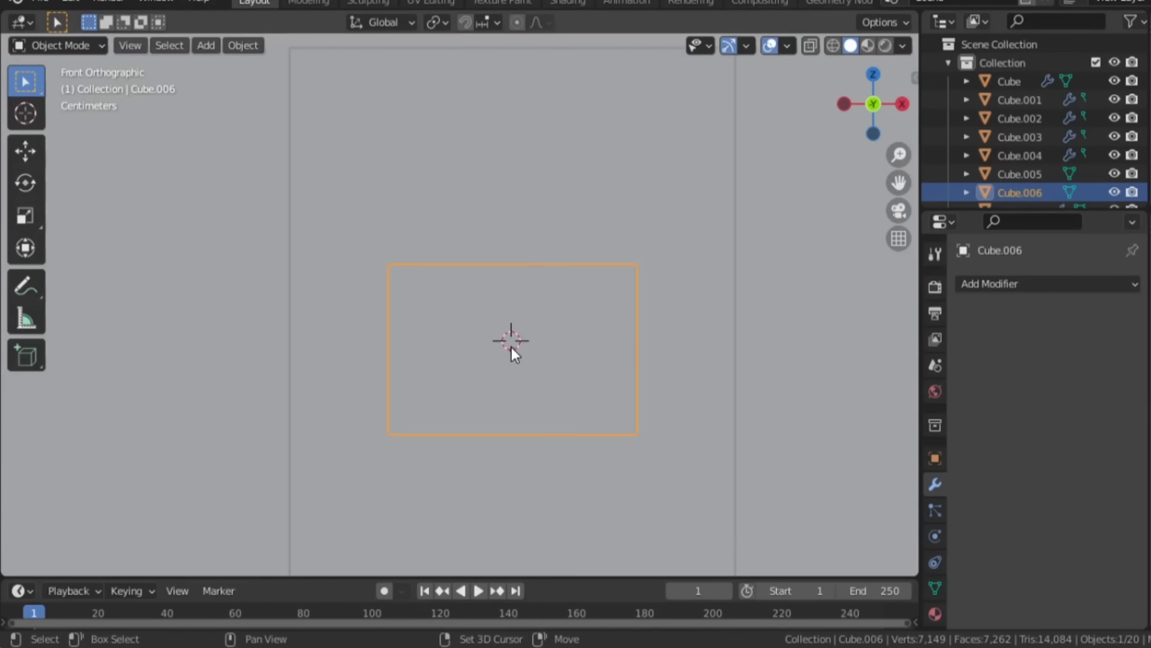
{"action": "key", "text": "shift+a"}
{"action": "mouse_move", "coordinate": [522, 268]}
{"action": "left_click", "coordinate": [585, 362]}
{"action": "scroll", "coordinate": [551, 354], "scroll_direction": "up", "scroll_amount": 3}
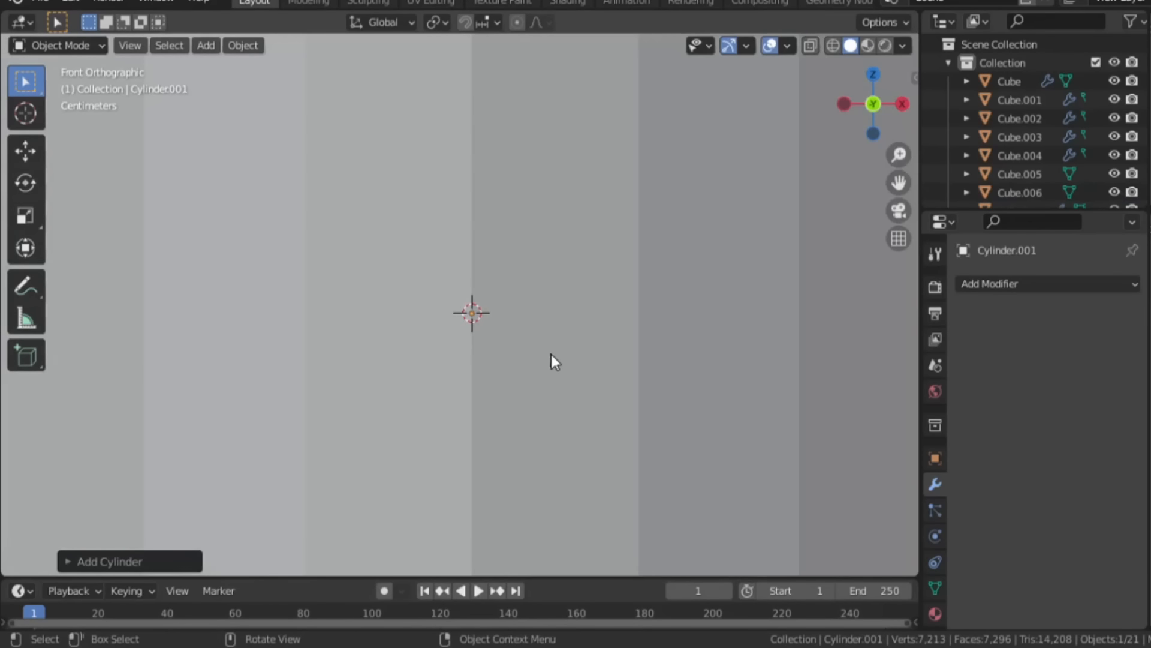
{"action": "left_click", "coordinate": [110, 556]}
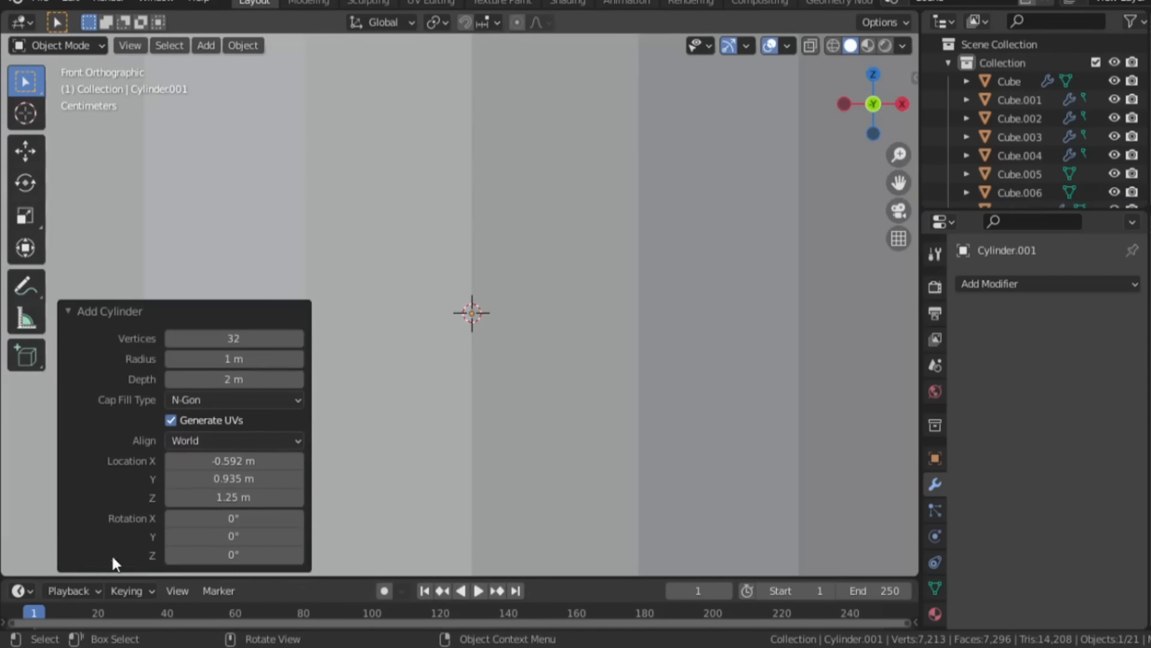
{"action": "left_click", "coordinate": [217, 339]}
{"action": "type", "text": "3"}
{"action": "key", "text": "Return"}
{"action": "left_click", "coordinate": [206, 441]}
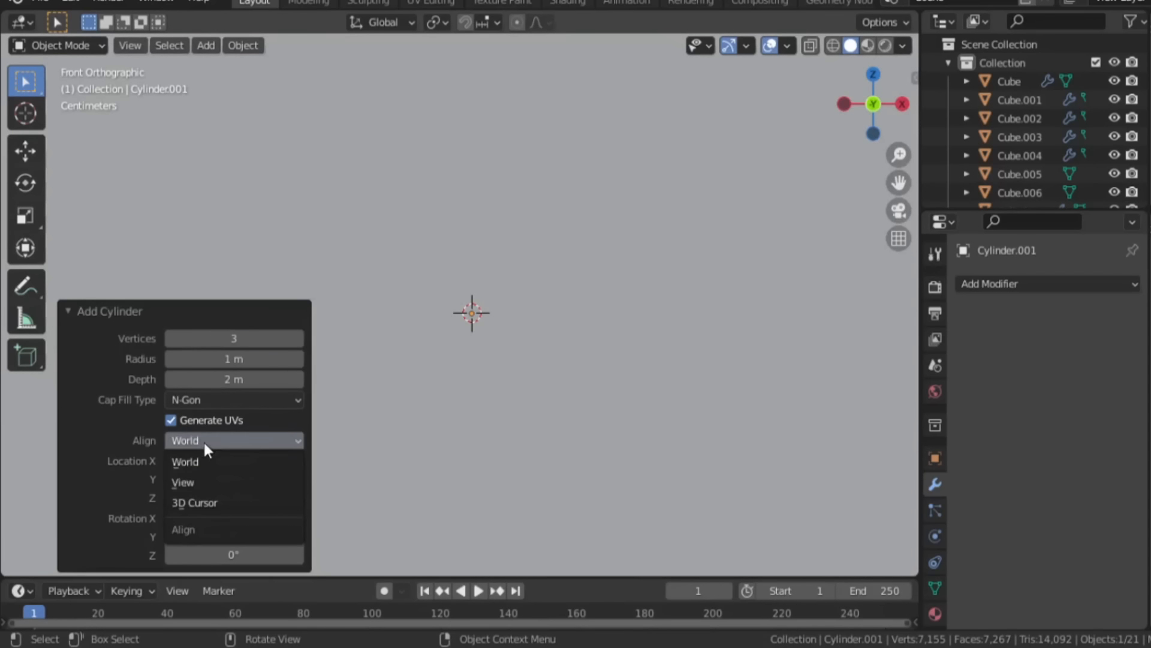
{"action": "left_click", "coordinate": [196, 480]}
{"action": "left_click", "coordinate": [147, 312]}
Step: Scale the triangle down to about 0.037, rotate it to point along positive X and centre it on the small plate
{"action": "key", "text": "r"}
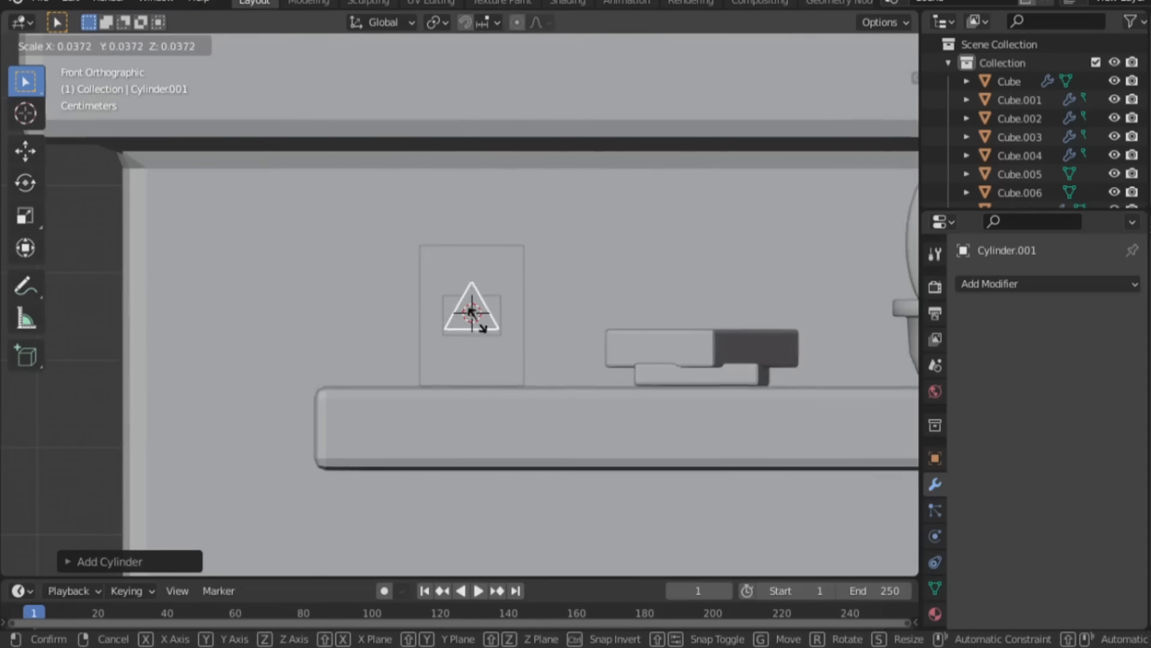
{"action": "left_click", "coordinate": [477, 321]}
{"action": "scroll", "coordinate": [534, 329], "scroll_direction": "up", "scroll_amount": 10}
{"action": "key", "text": "r"}
{"action": "left_click", "coordinate": [541, 403]}
{"action": "key", "text": "g"}
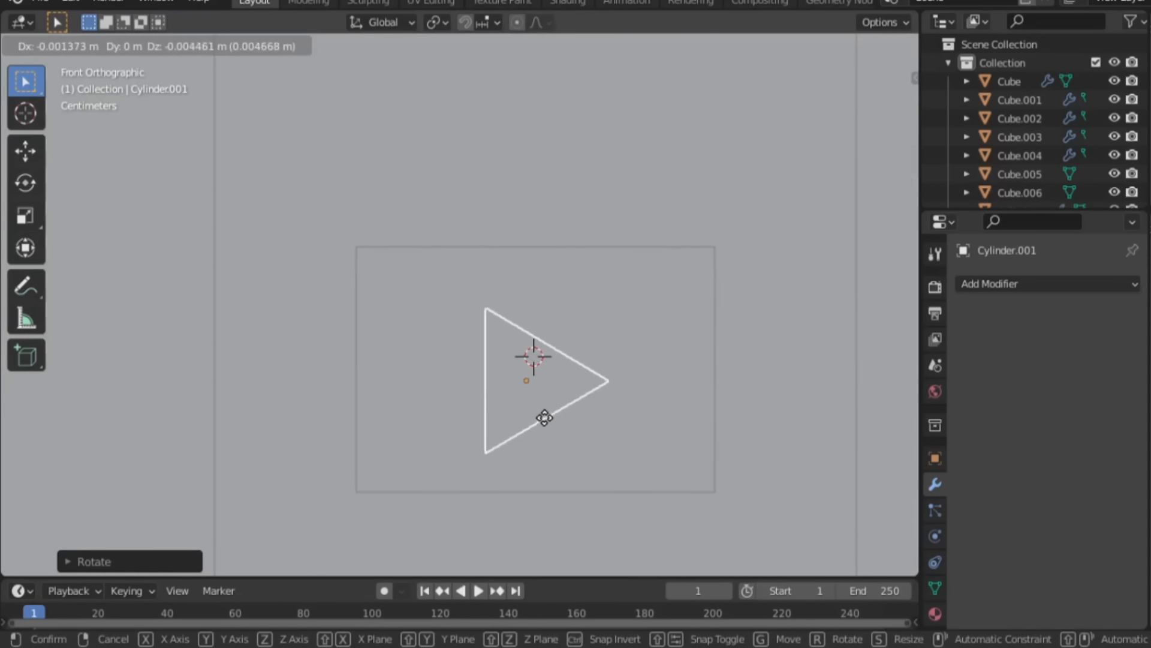
{"action": "left_click", "coordinate": [545, 409]}
Step: Flatten the triangular prism along Y into a thin play symbol on the plate
{"action": "middle_click_drag", "start_coordinate": [545, 409], "coordinate": [669, 423]}
{"action": "scroll", "coordinate": [669, 423], "scroll_direction": "up", "scroll_amount": 3}
{"action": "key", "text": "s"}
{"action": "key", "text": "y"}
{"action": "left_click", "coordinate": [592, 387]}
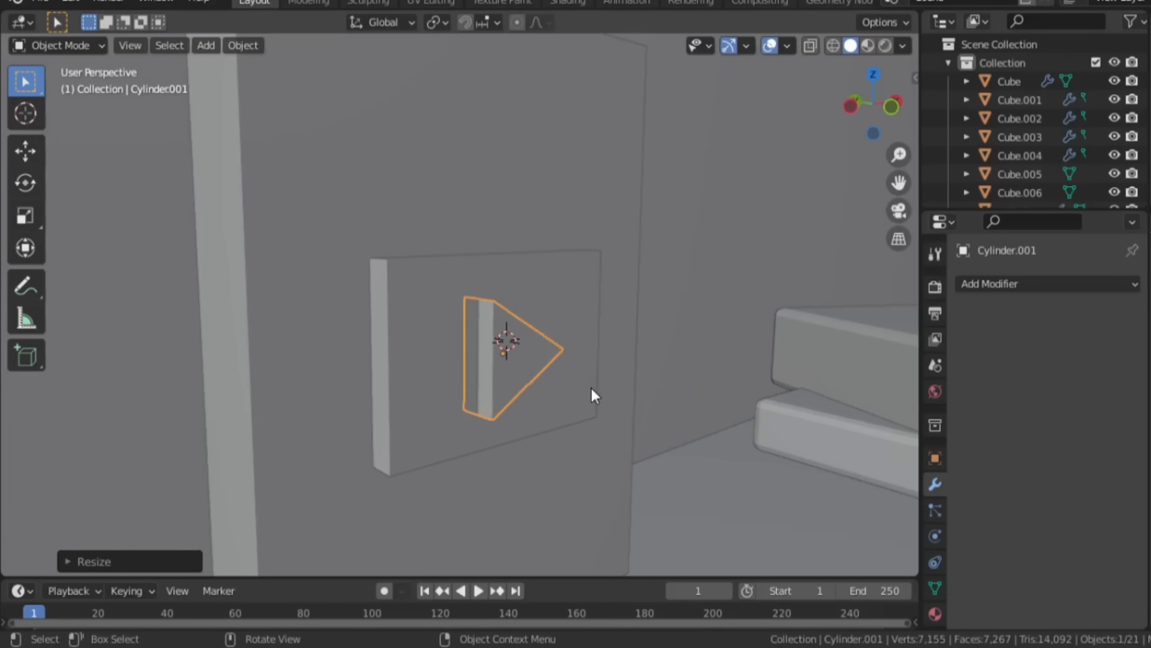
Step: Join the triangle, the small plate and the upright box into one object
{"action": "scroll", "coordinate": [586, 384], "scroll_direction": "down", "scroll_amount": 5}
{"action": "scroll", "coordinate": [524, 341], "scroll_direction": "up", "scroll_amount": 2}
{"action": "left_click", "coordinate": [450, 347], "text": "shift"}
{"action": "left_click", "coordinate": [439, 348], "text": "shift"}
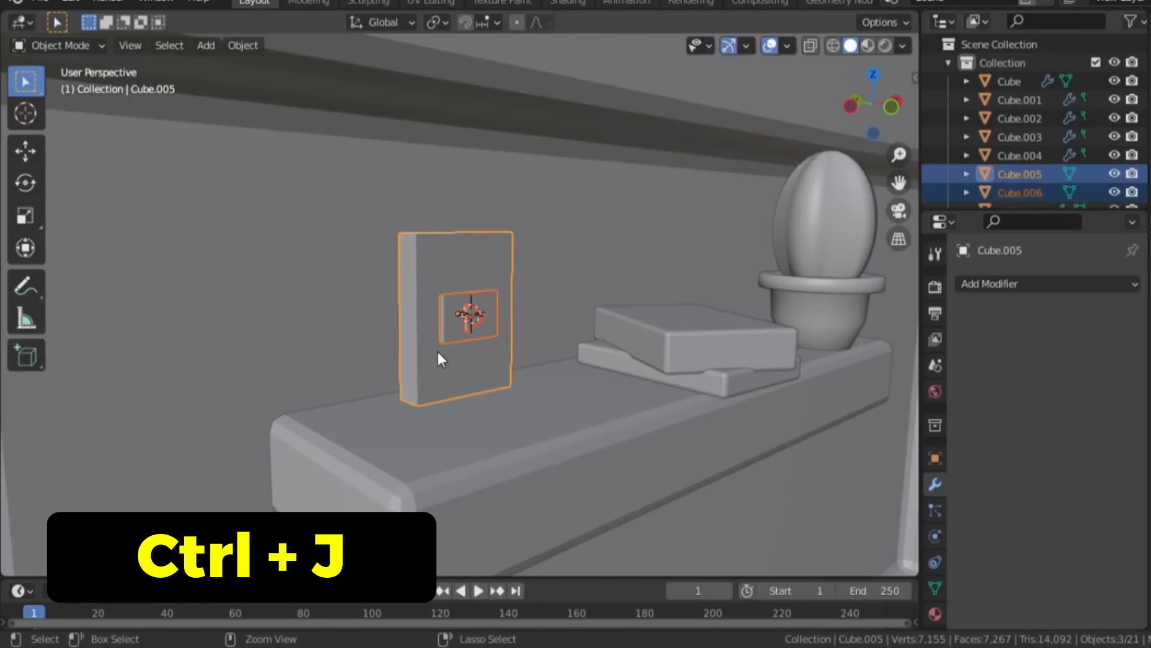
{"action": "key", "text": "ctrl+j"}
Step: Tilt the joined upright box backwards about the X axis and adjust its overall scale on the shelf
{"action": "key", "text": "r"}
{"action": "key", "text": "x"}
{"action": "left_click", "coordinate": [511, 332]}
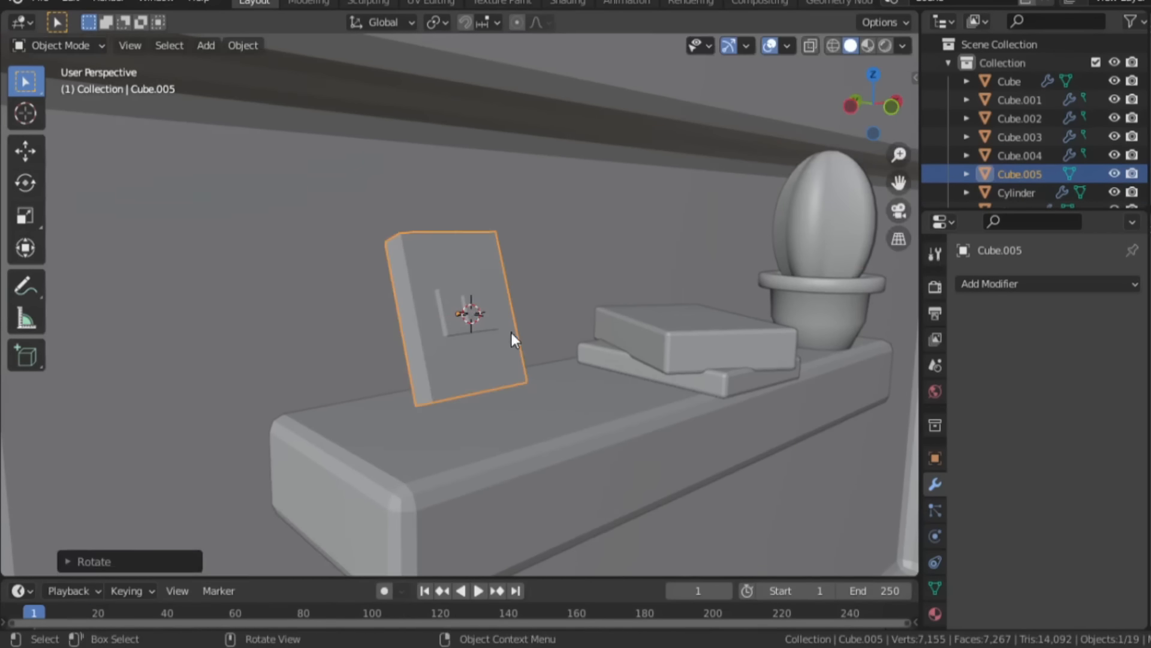
{"action": "middle_click_drag", "start_coordinate": [511, 332], "coordinate": [556, 351]}
{"action": "key", "text": "s"}
{"action": "left_click", "coordinate": [545, 343]}
{"action": "scroll", "coordinate": [595, 304], "scroll_direction": "down", "scroll_amount": 5}
{"action": "middle_click_drag", "start_coordinate": [595, 303], "coordinate": [523, 301]}
{"action": "scroll", "coordinate": [624, 378], "scroll_direction": "down", "scroll_amount": 1}
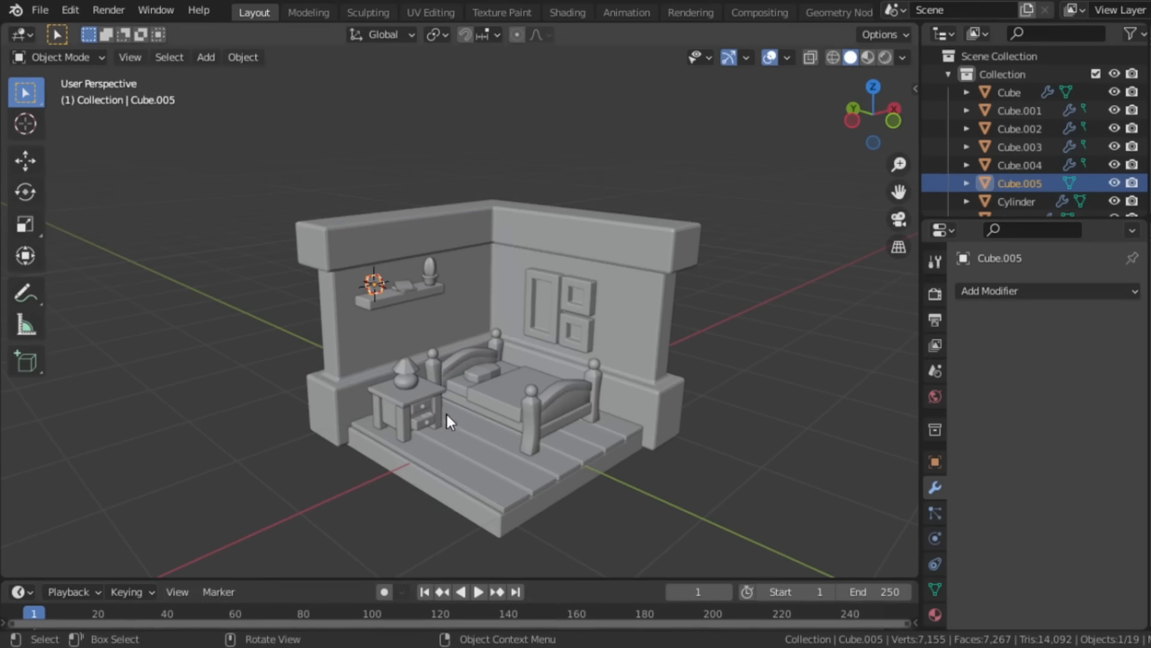
Step: Place the 3D cursor on the floor beside the bed, add a plane there and scale it down into a rectangle elongated along Y
{"action": "right_click", "coordinate": [471, 443], "text": "shift"}
{"action": "key", "text": "shift+a"}
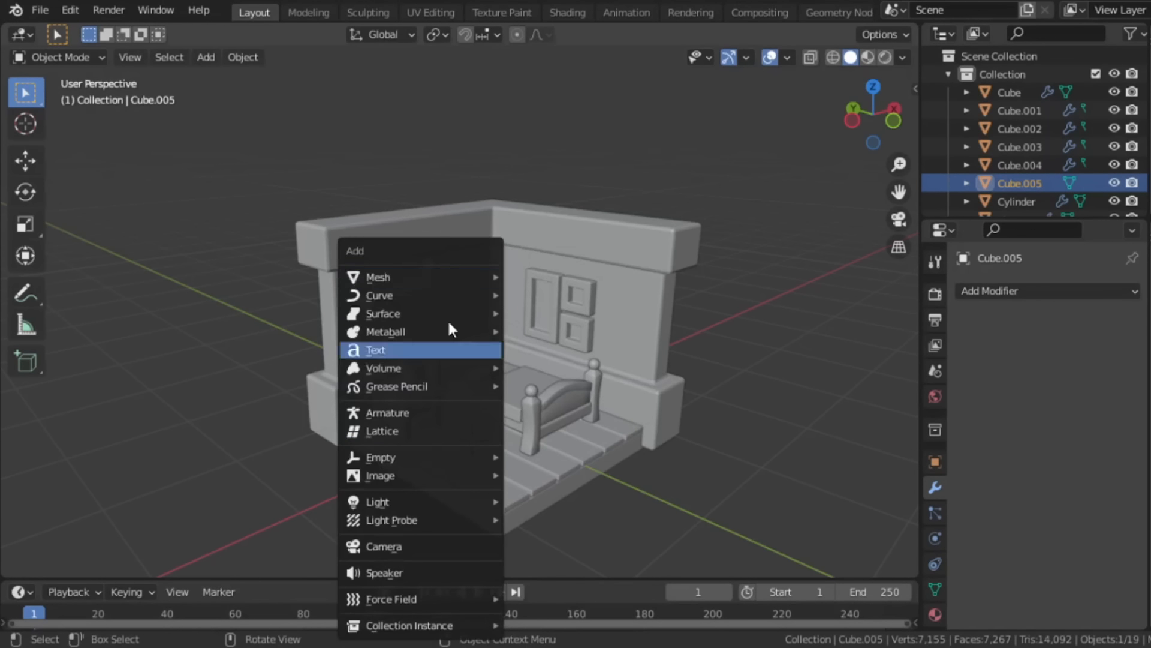
{"action": "mouse_move", "coordinate": [420, 277]}
{"action": "left_click", "coordinate": [554, 279]}
{"action": "key", "text": "s"}
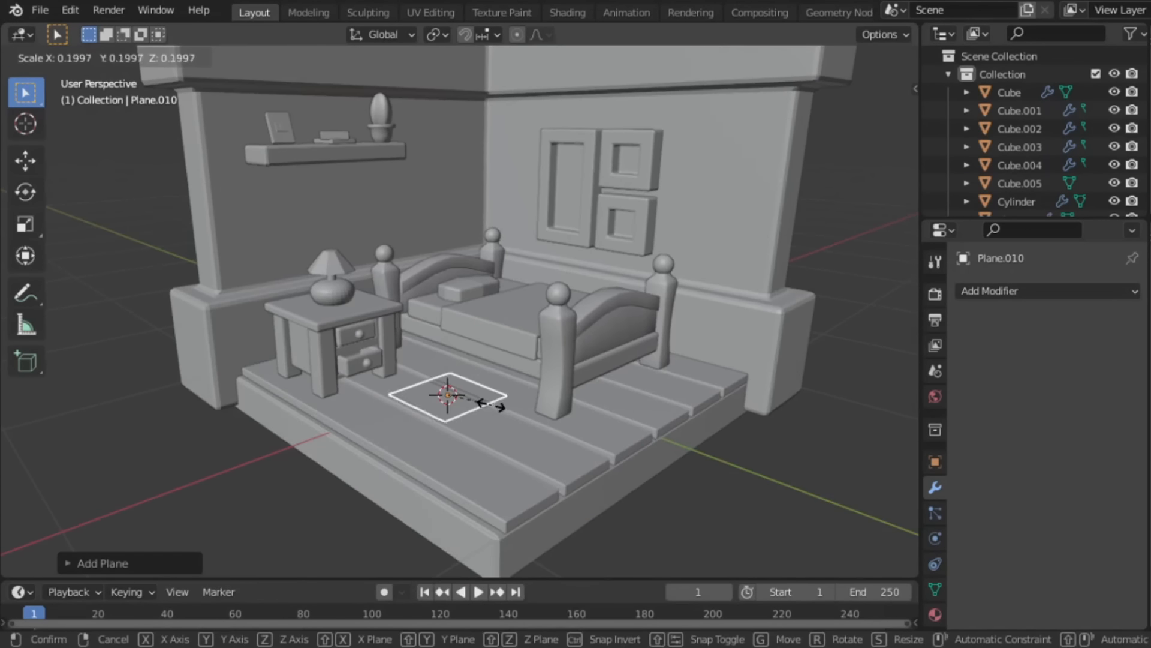
{"action": "key", "text": "y"}
{"action": "left_click", "coordinate": [495, 407]}
Step: Move the small rectangular plane horizontally on the floor, keeping its height locked
{"action": "middle_click_drag", "start_coordinate": [492, 400], "coordinate": [507, 409]}
{"action": "key", "text": "g"}
{"action": "key", "text": "shift+z"}
{"action": "left_click", "coordinate": [517, 427]}
{"action": "scroll", "coordinate": [527, 459], "scroll_direction": "up", "scroll_amount": 3}
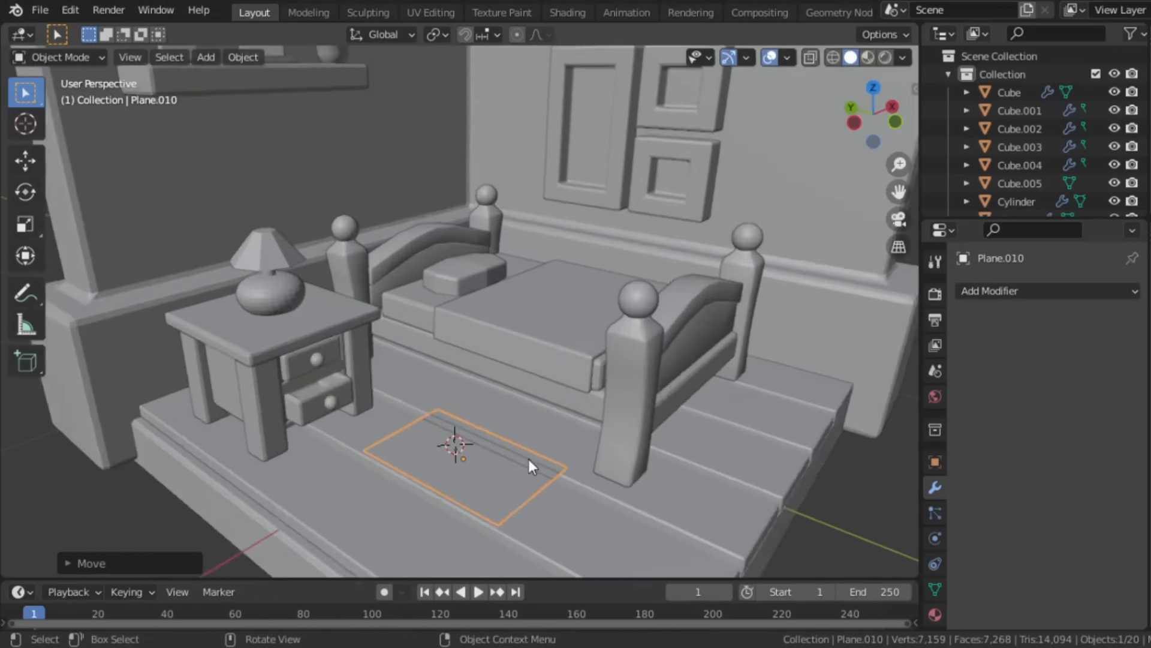
Step: Extrude the face of the small floor plane in Edit Mode, then return to Object Mode
{"action": "key", "text": "Tab"}
{"action": "middle_click_drag", "start_coordinate": [528, 528], "coordinate": [504, 425], "text": "shift"}
{"action": "key", "text": "e"}
{"action": "right_click", "coordinate": [526, 489]}
{"action": "key", "text": "Tab"}
{"action": "scroll", "coordinate": [513, 456], "scroll_direction": "down", "scroll_amount": 7}
{"action": "scroll", "coordinate": [505, 423], "scroll_direction": "up", "scroll_amount": 2}
{"action": "middle_click_drag", "start_coordinate": [507, 419], "coordinate": [507, 392]}
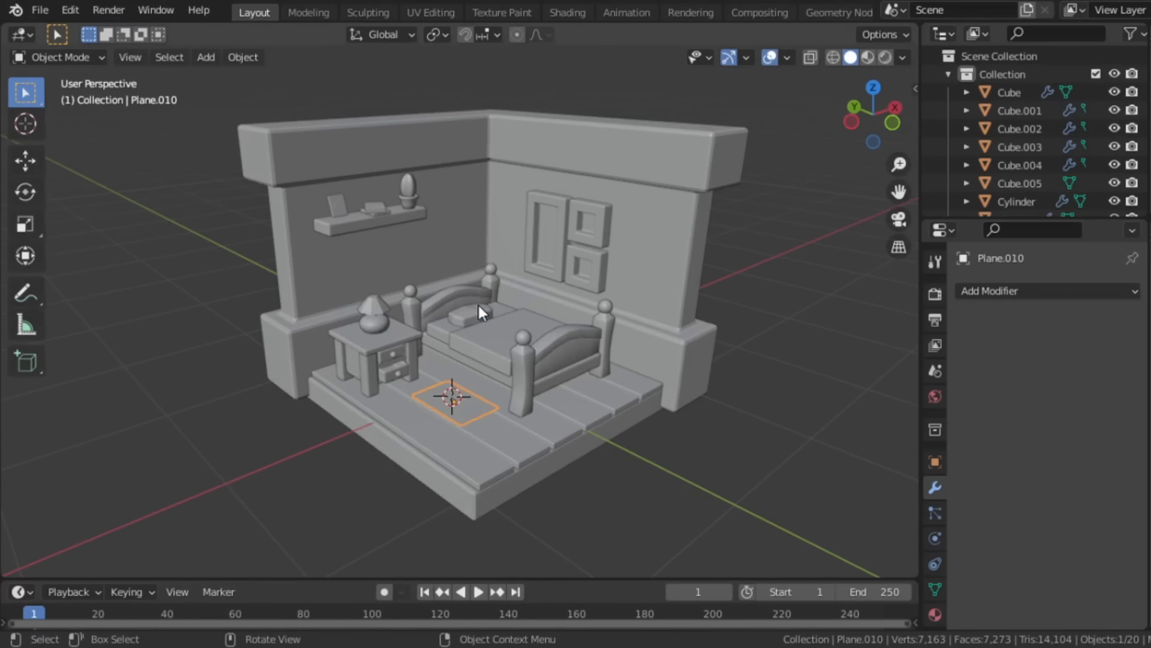
Step: Add a camera, frame the whole room from the open corner and align the active camera to this view
{"action": "key", "text": "shift+a"}
{"action": "left_click", "coordinate": [391, 546]}
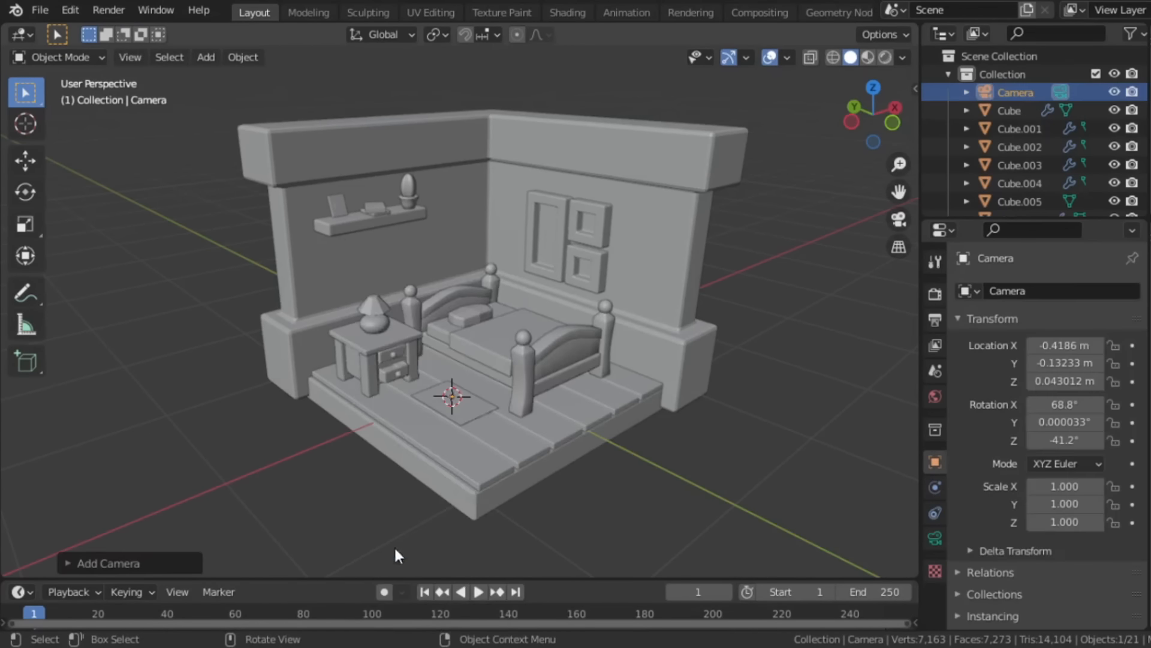
{"action": "scroll", "coordinate": [532, 416], "scroll_direction": "down", "scroll_amount": 5}
{"action": "mouse_move", "coordinate": [532, 416]}
{"action": "middle_mouse_down"}
{"action": "mouse_move", "coordinate": [384, 350]}
{"action": "mouse_move", "coordinate": [520, 388]}
{"action": "mouse_move", "coordinate": [528, 401]}
{"action": "middle_mouse_up"}
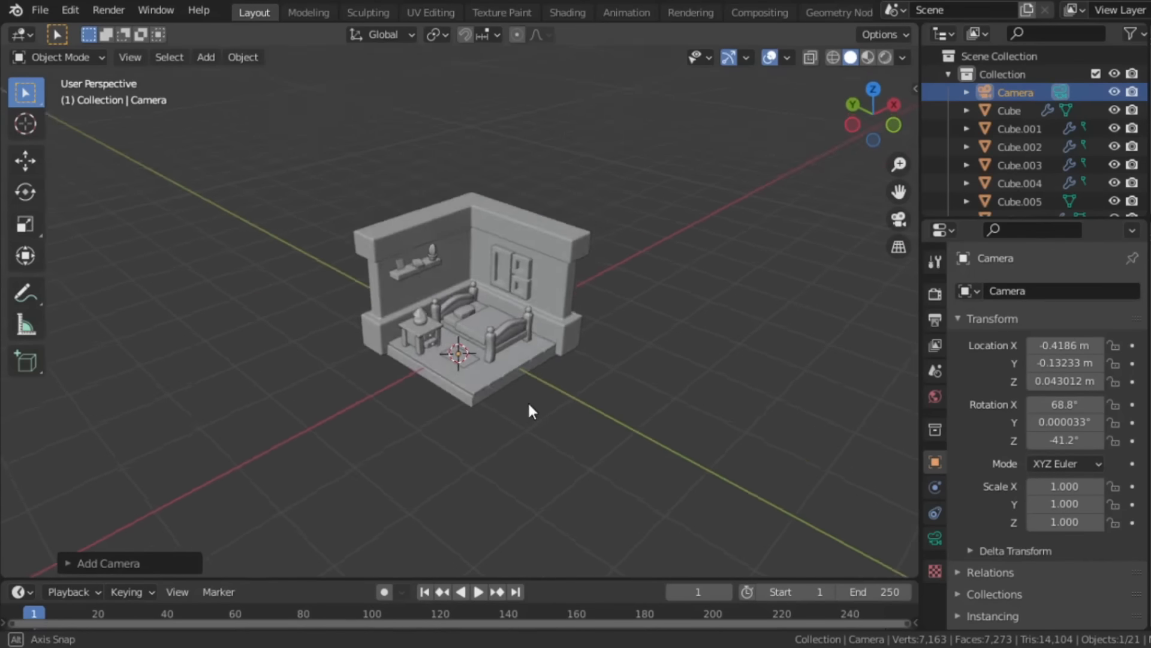
{"action": "scroll", "coordinate": [527, 401], "scroll_direction": "up", "scroll_amount": 3}
{"action": "left_click", "coordinate": [130, 57]}
{"action": "mouse_move", "coordinate": [195, 300]}
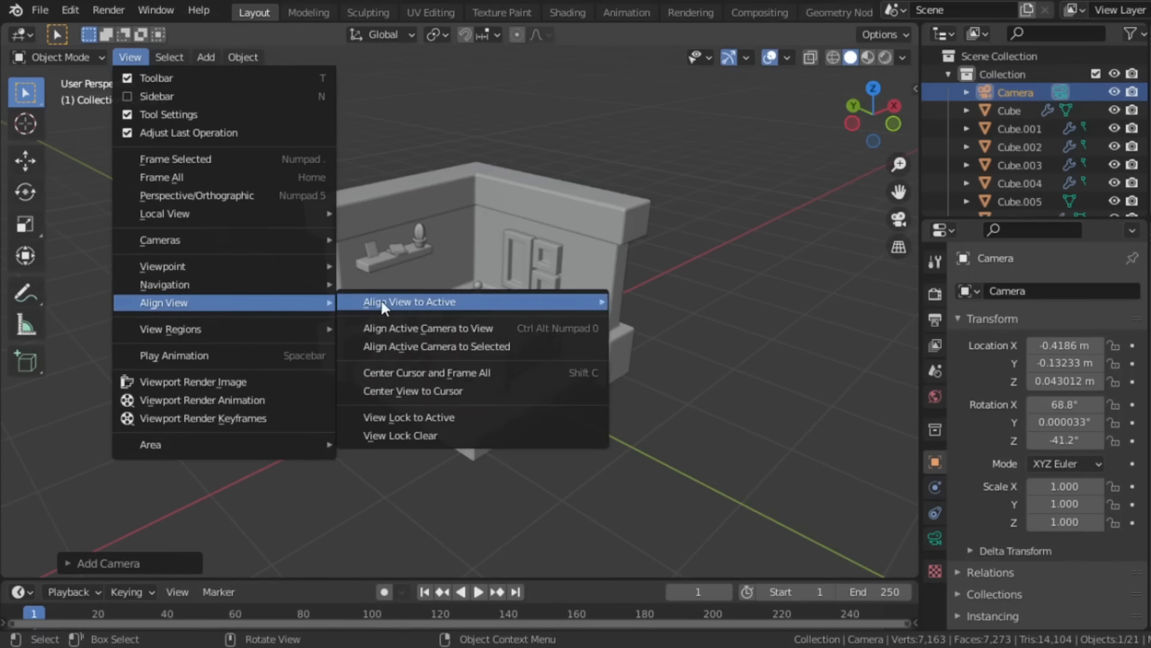
{"action": "left_click", "coordinate": [412, 328]}
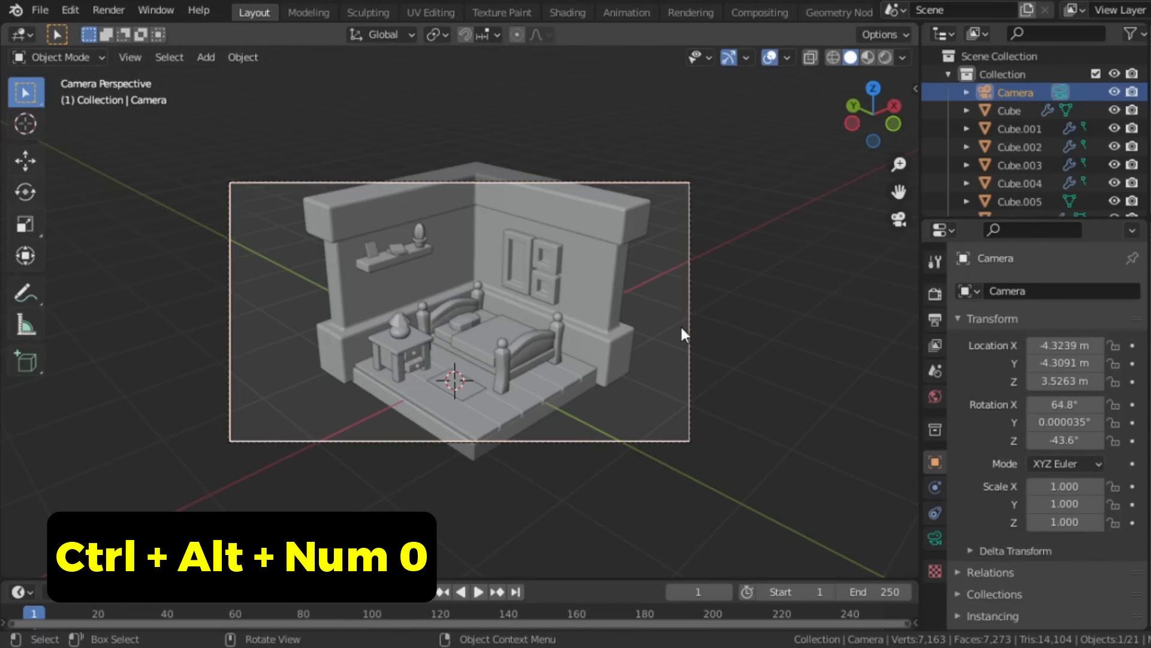
Step: Set the render Resolution X to 1080 px for a square image
{"action": "left_click", "coordinate": [935, 319]}
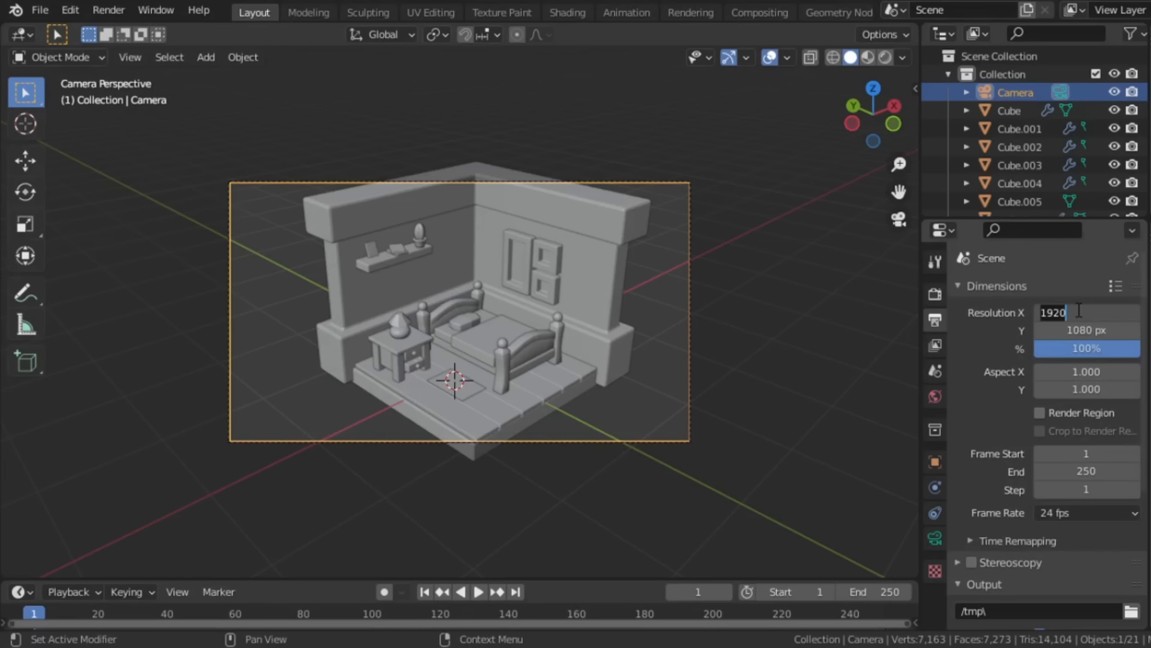
{"action": "left_click", "coordinate": [1078, 310]}
{"action": "type", "text": "1080"}
{"action": "key", "text": "Return"}
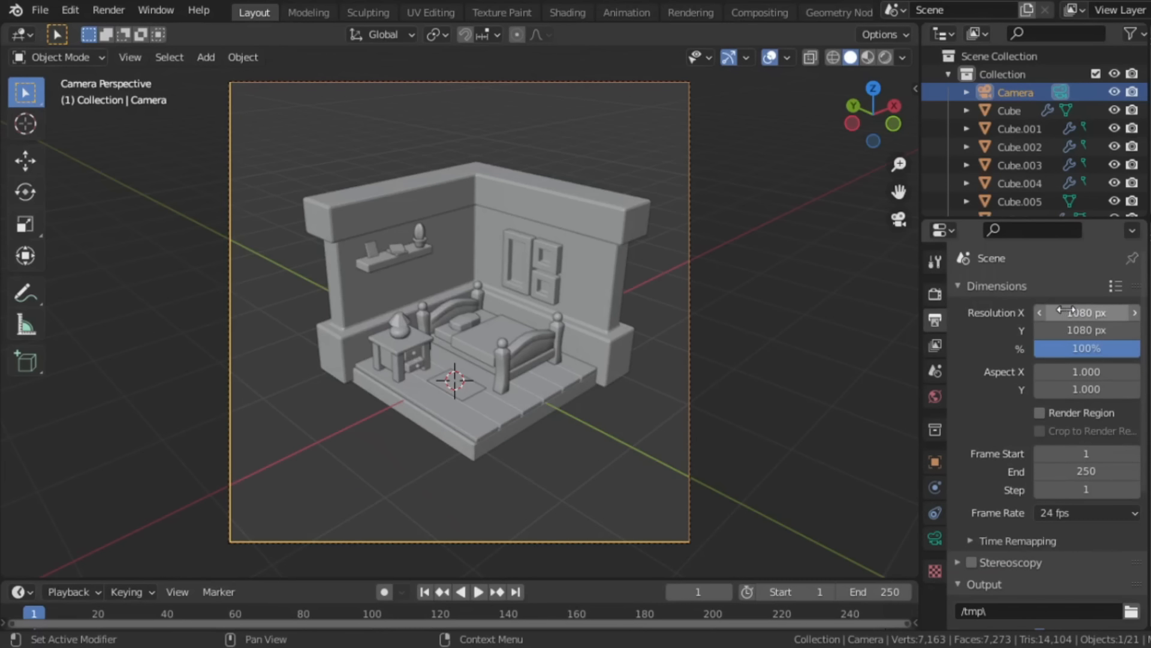
Step: Set the camera's lens type to Orthographic and move the camera to centre the room in the frame
{"action": "left_click", "coordinate": [937, 538]}
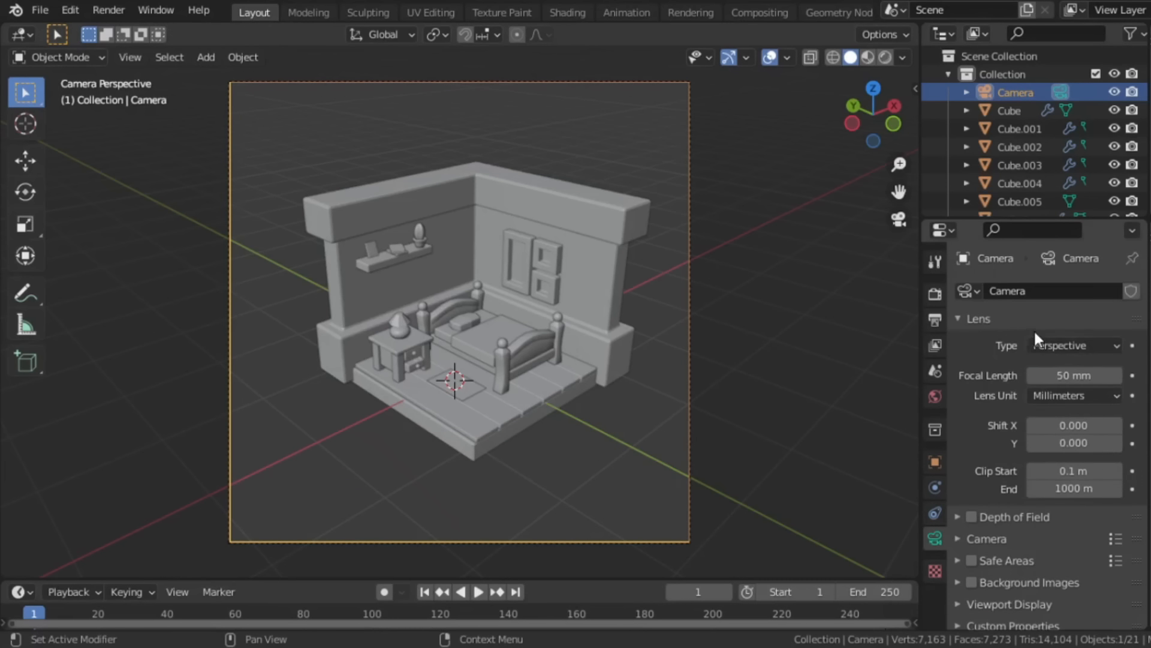
{"action": "left_click", "coordinate": [1047, 344]}
{"action": "left_click", "coordinate": [1048, 386]}
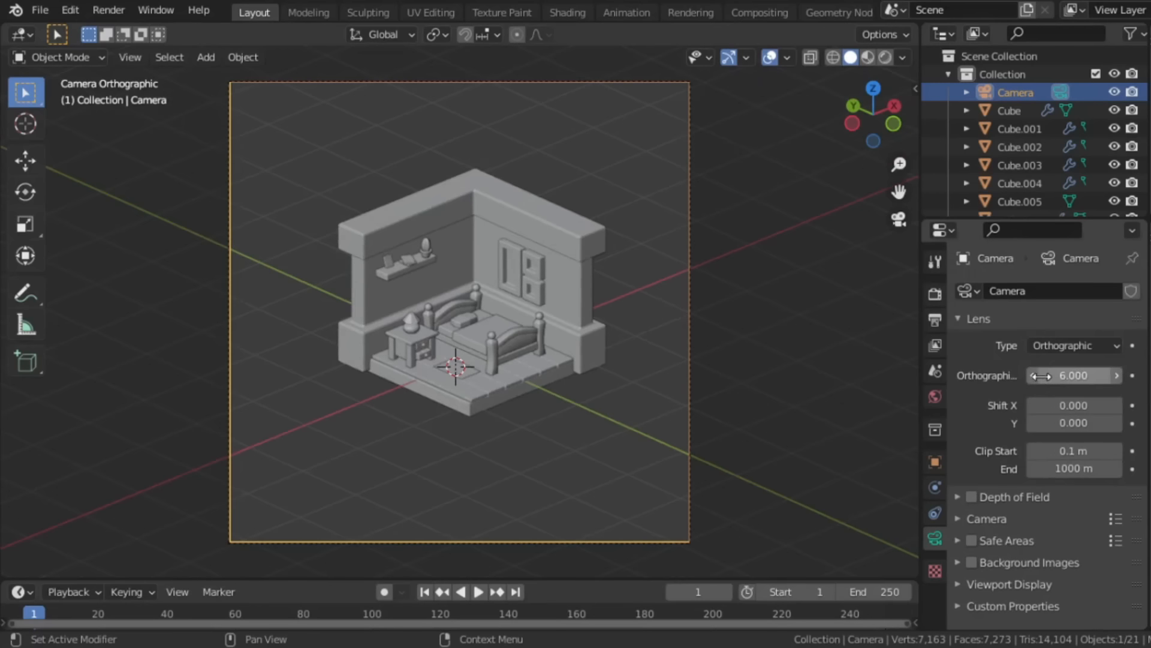
{"action": "key", "text": "g"}
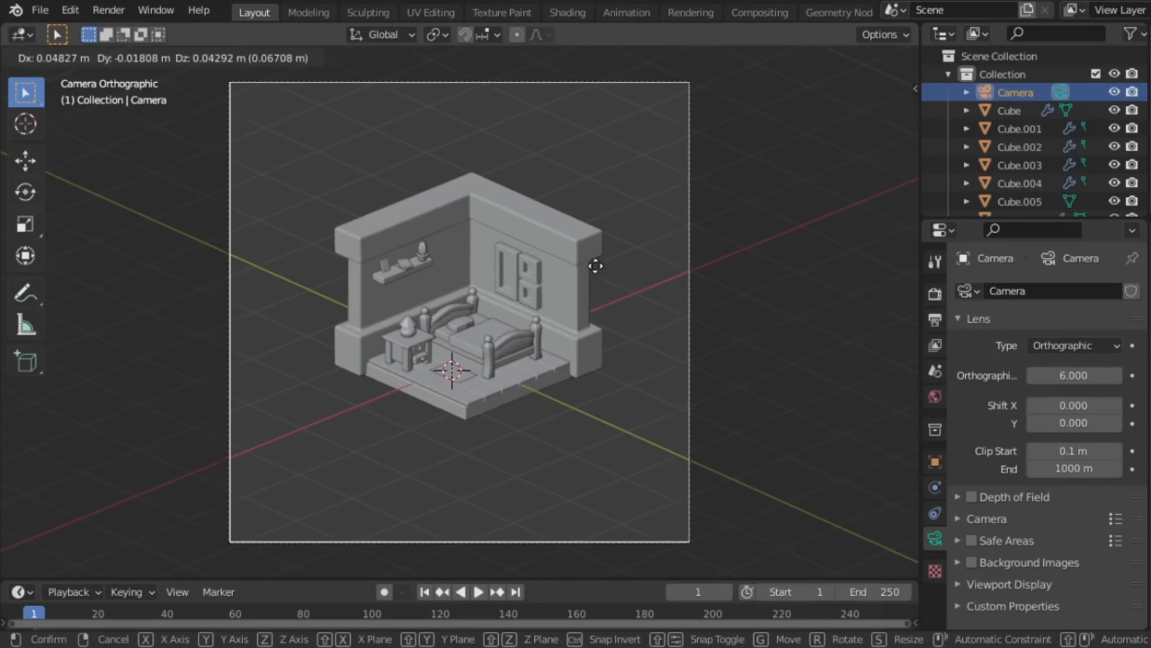
{"action": "left_click", "coordinate": [636, 276]}
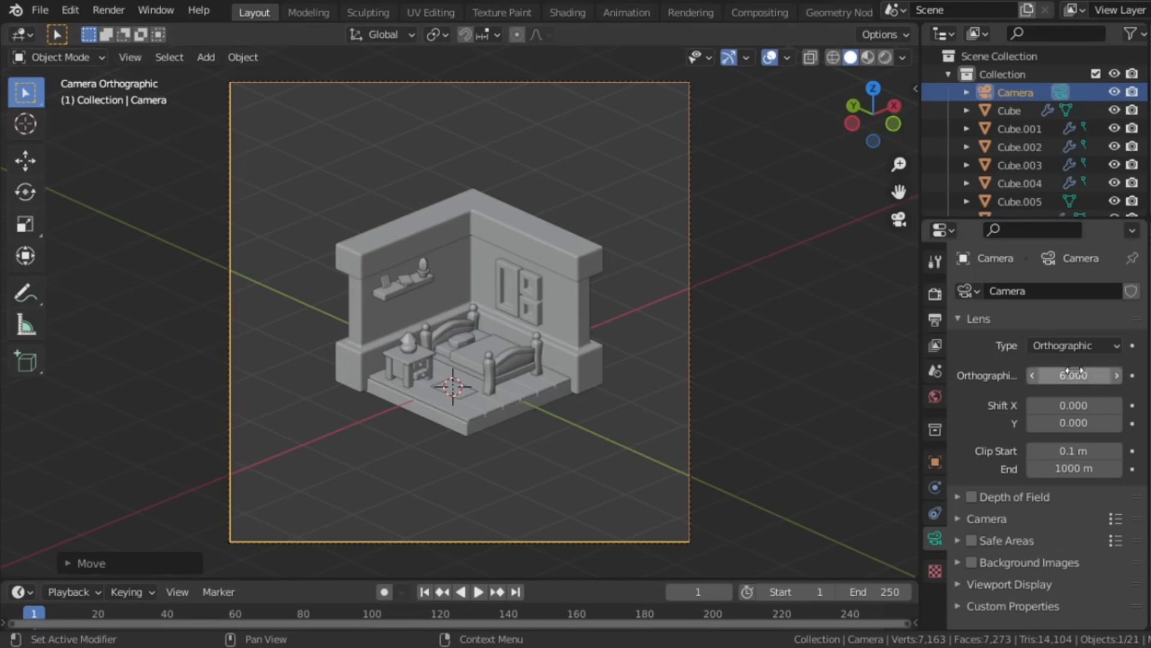
Step: Set the camera's orthographic scale to 3.9 and shift the camera to re-centre the room
{"action": "mouse_move", "coordinate": [1074, 376]}
{"action": "left_mouse_down"}
{"action": "mouse_move", "coordinate": [1034, 375]}
{"action": "mouse_move", "coordinate": [1055, 376]}
{"action": "left_mouse_up"}
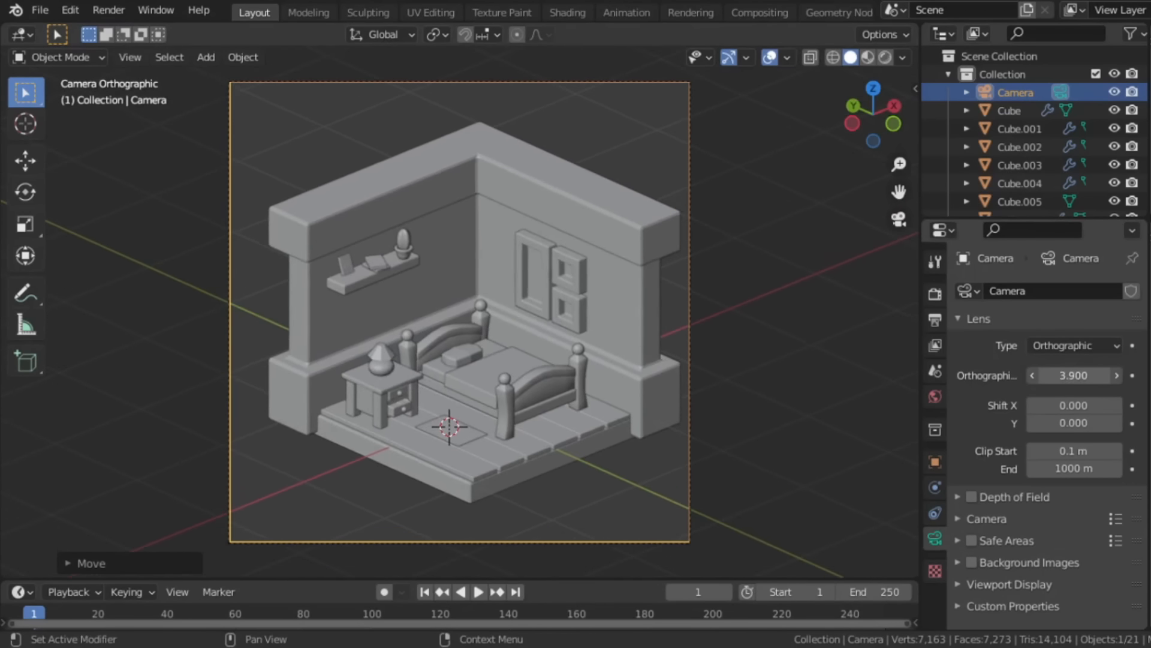
{"action": "key", "text": "g"}
{"action": "left_click", "coordinate": [646, 304]}
Step: Add a ground plane scaled well beyond the camera frame and lower it along Z to the base of the room
{"action": "key", "text": "shift+a"}
{"action": "mouse_move", "coordinate": [424, 88]}
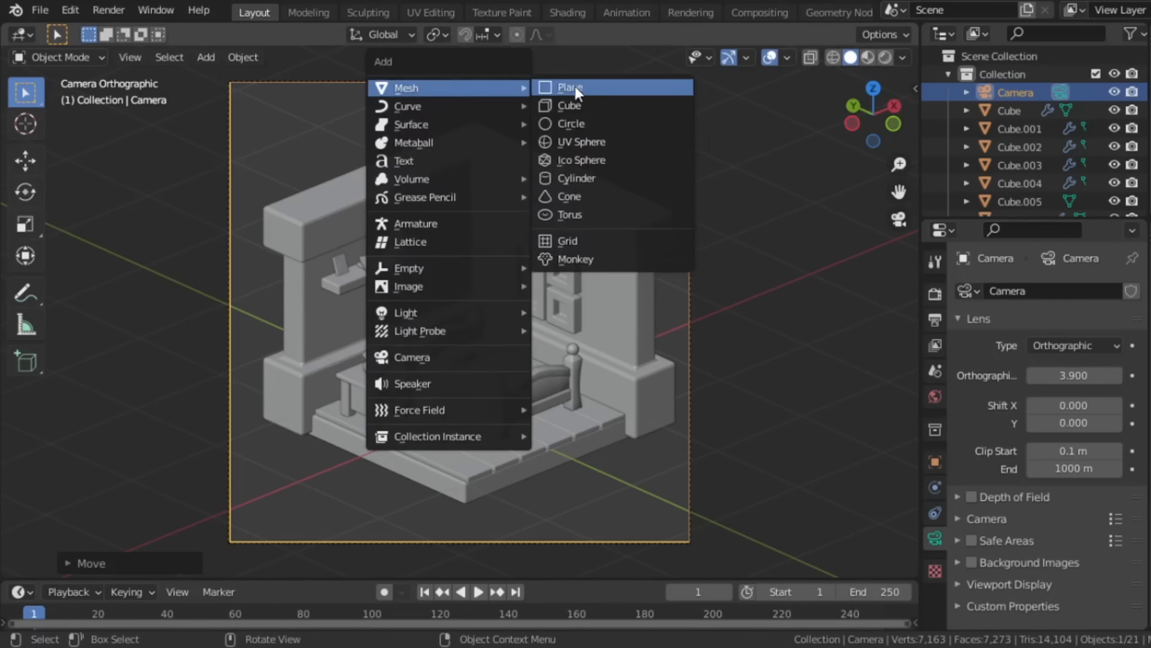
{"action": "left_click", "coordinate": [574, 86]}
{"action": "key", "text": "s"}
{"action": "left_click", "coordinate": [810, 378]}
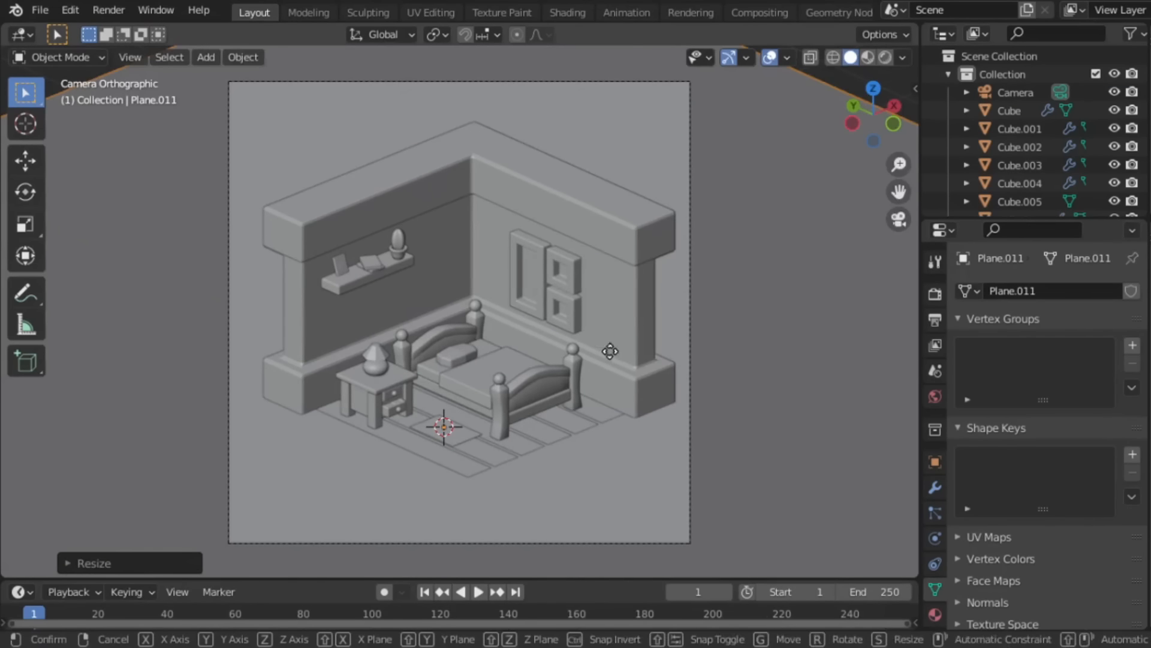
{"action": "key", "text": "g"}
{"action": "key", "text": "z"}
{"action": "left_click", "coordinate": [608, 378]}
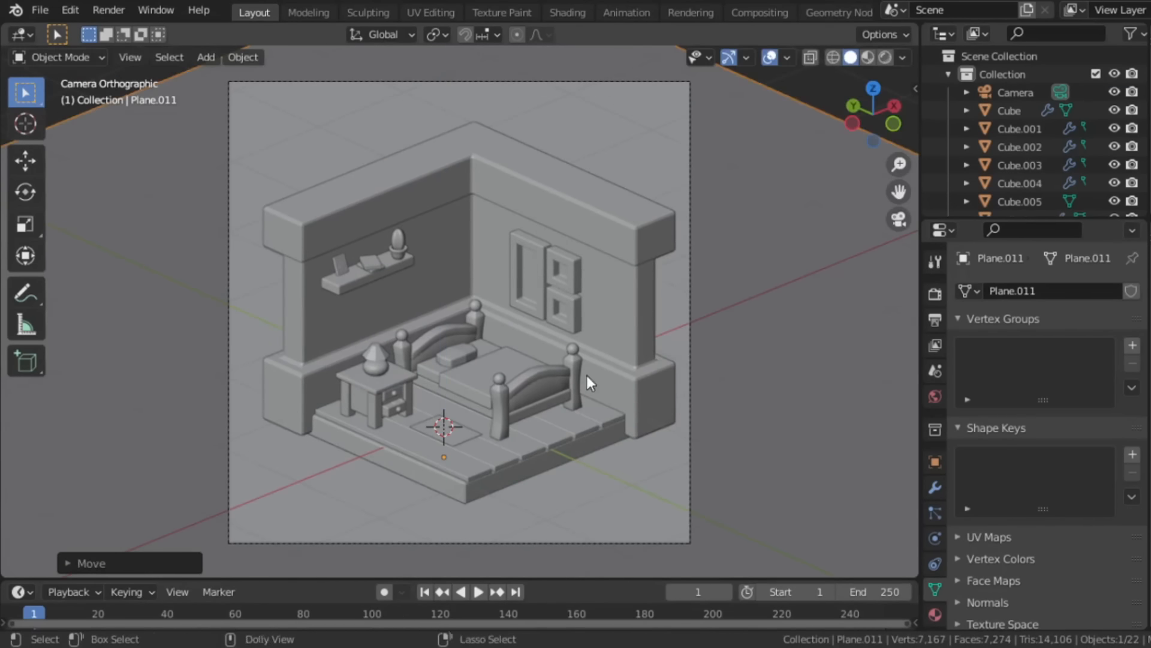
Step: Switch the viewport to Rendered shading and add an Area light to the scene
{"action": "left_click", "coordinate": [885, 57]}
{"action": "key", "text": "shift+a"}
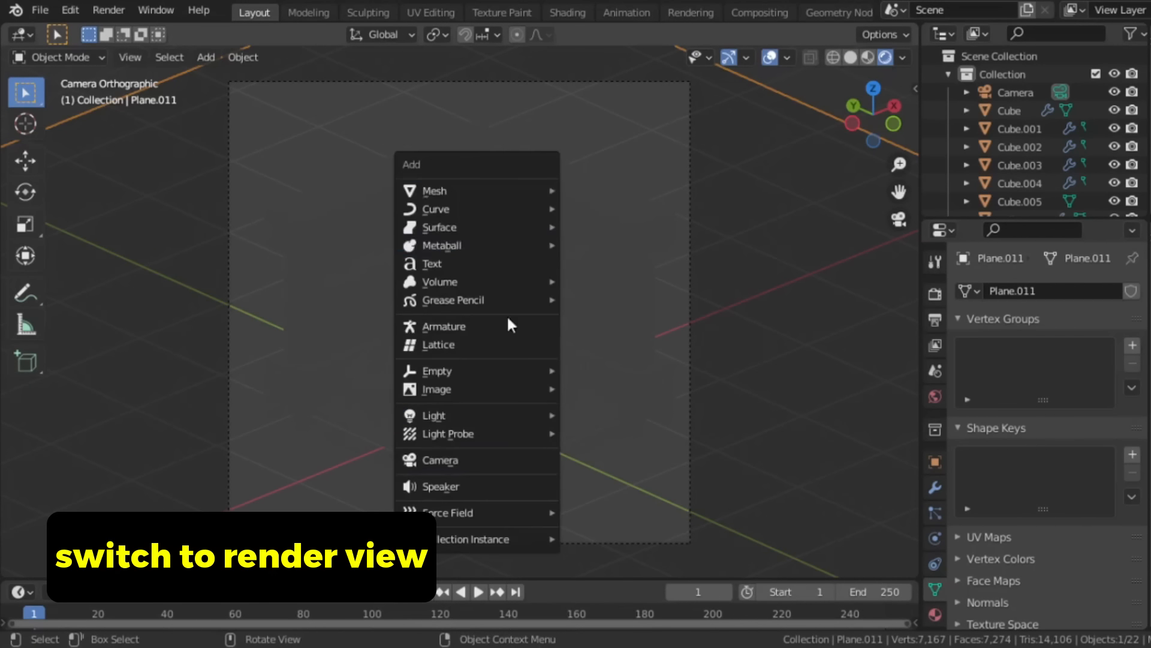
{"action": "mouse_move", "coordinate": [502, 415]}
{"action": "left_click", "coordinate": [588, 475]}
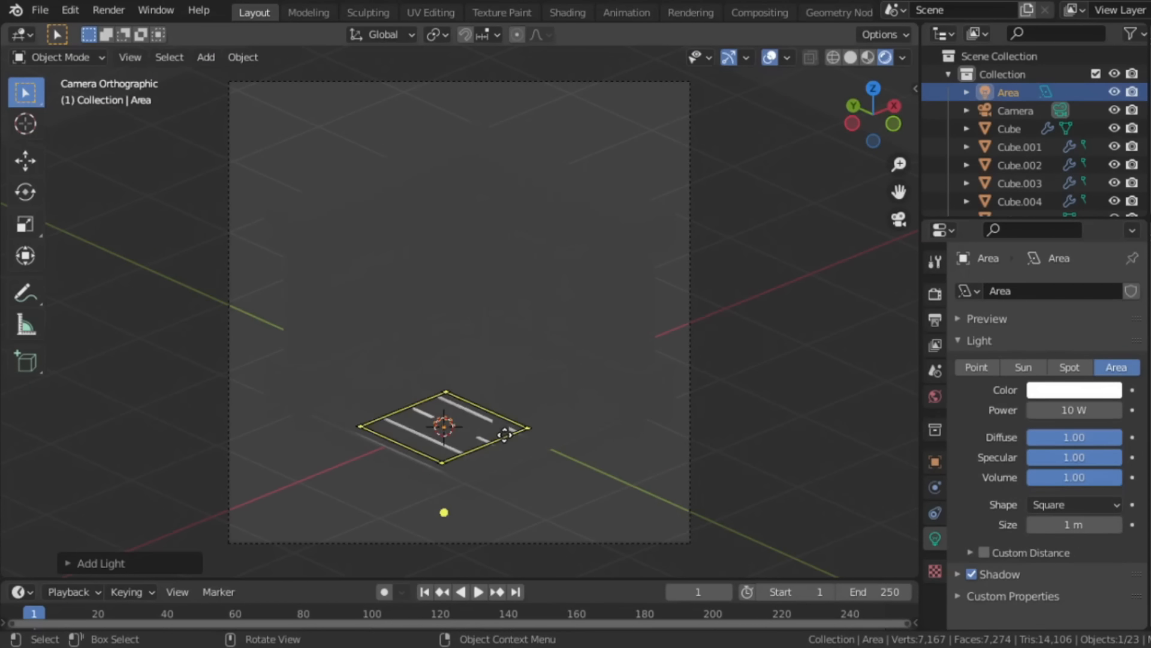
Step: Set the area light's power to 500 W and increase its size to span the room
{"action": "scroll", "coordinate": [502, 439], "scroll_direction": "down", "scroll_amount": 1}
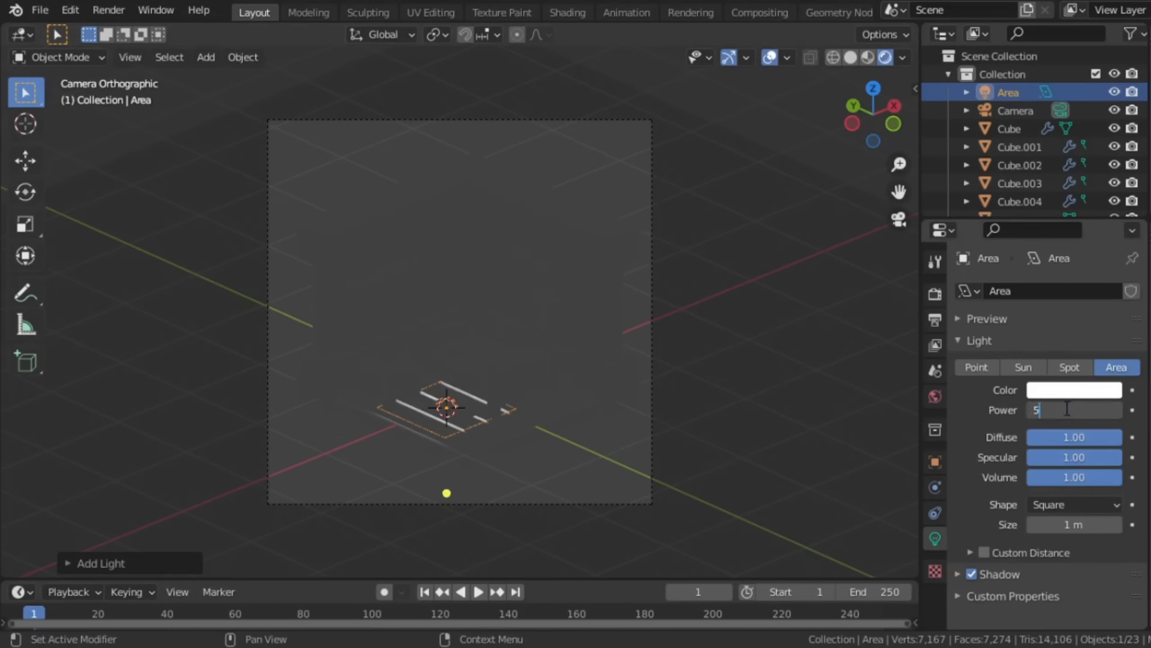
{"action": "mouse_move", "coordinate": [1061, 523]}
{"action": "left_mouse_down"}
{"action": "mouse_move", "coordinate": [1097, 524]}
{"action": "mouse_move", "coordinate": [1059, 524]}
{"action": "mouse_move", "coordinate": [1083, 524]}
{"action": "left_mouse_up"}
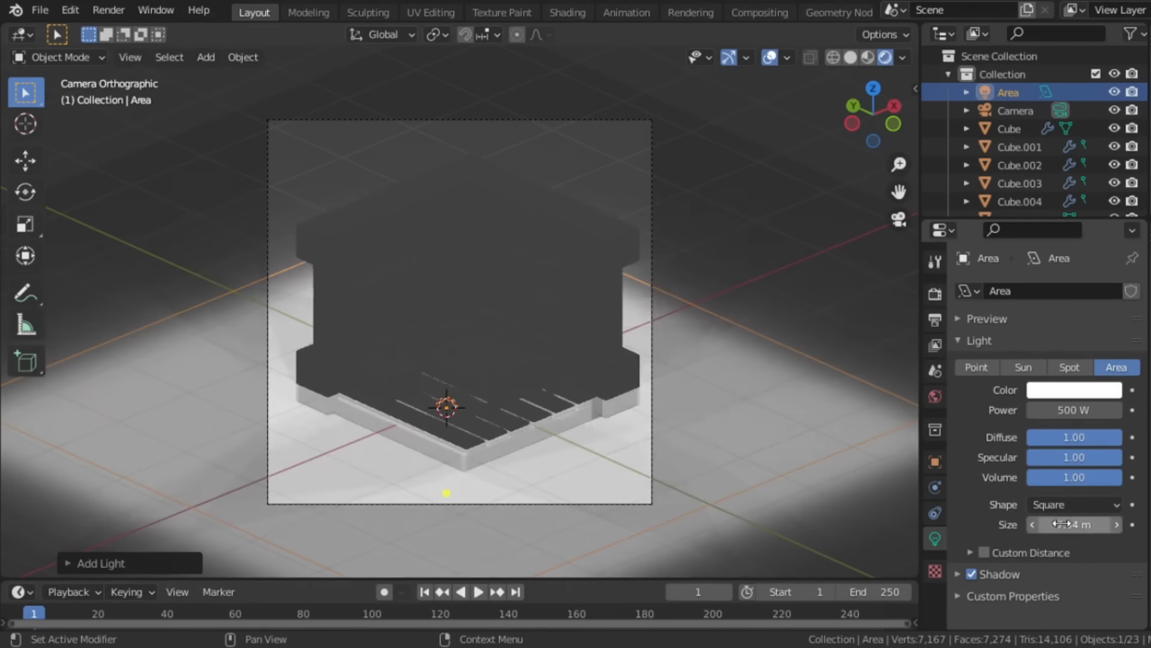
Step: Raise the area light along Z well above the room and reposition it horizontally over the walls in top view
{"action": "key", "text": "g"}
{"action": "key", "text": "z"}
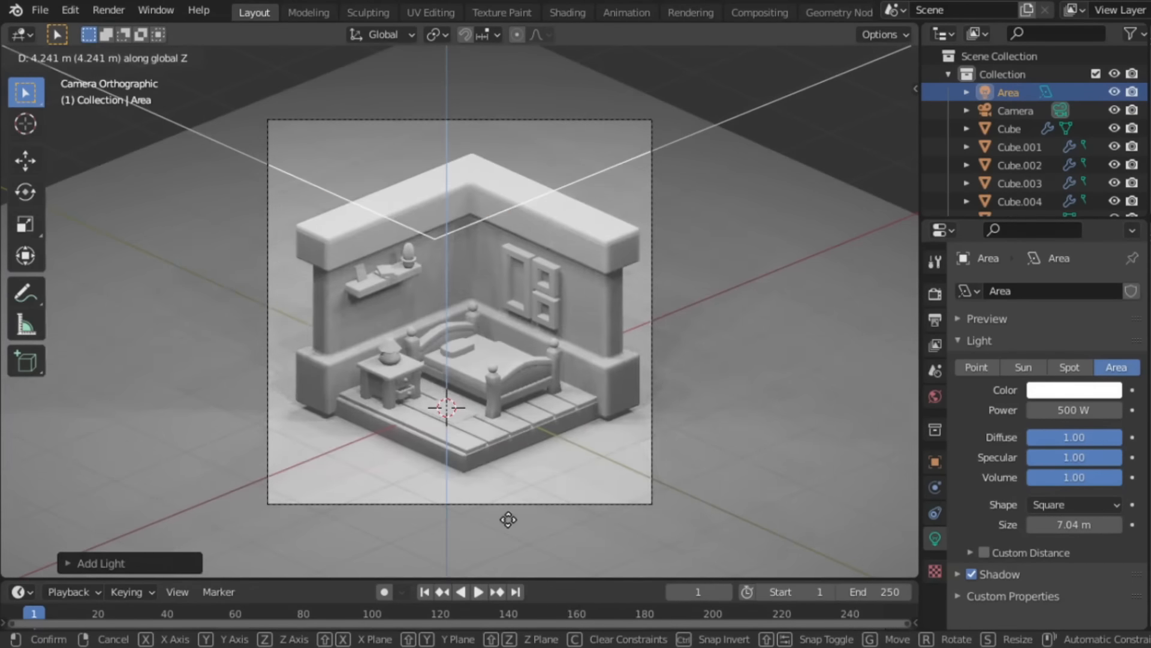
{"action": "left_click", "coordinate": [533, 299]}
{"action": "key", "text": "KP_7"}
{"action": "key", "text": "g"}
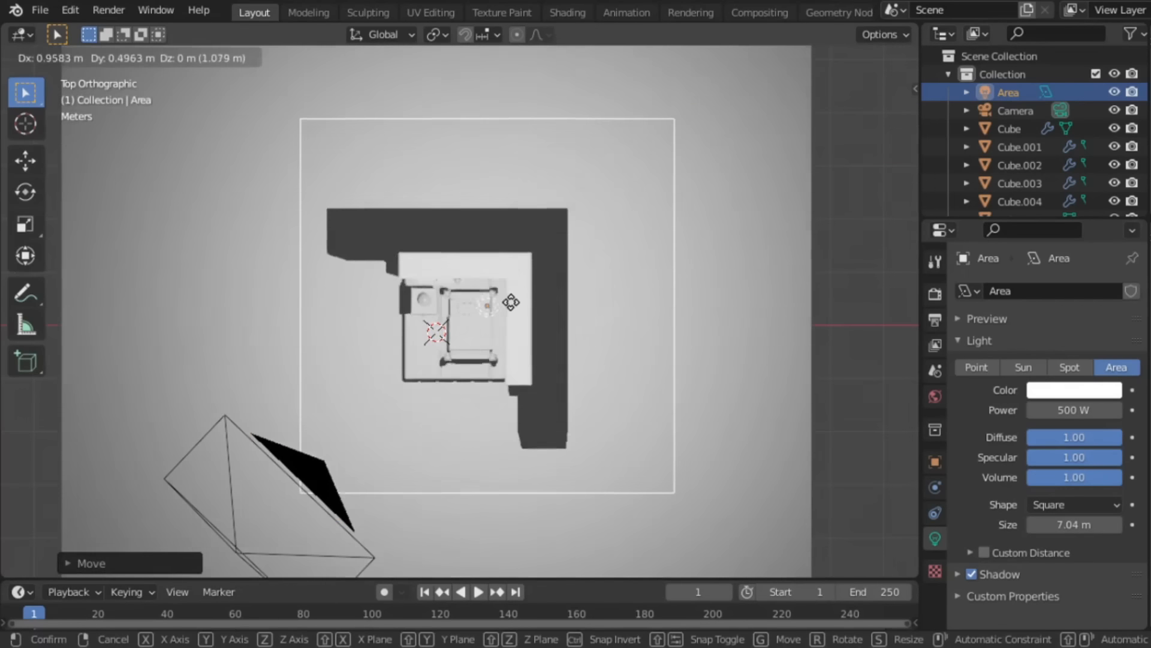
{"action": "left_click", "coordinate": [513, 301]}
Step: Duplicate the area light and place the copy diagonally beyond the room's back corner, ending in the camera view
{"action": "scroll", "coordinate": [512, 301], "scroll_direction": "down", "scroll_amount": 2}
{"action": "key", "text": "shift+d"}
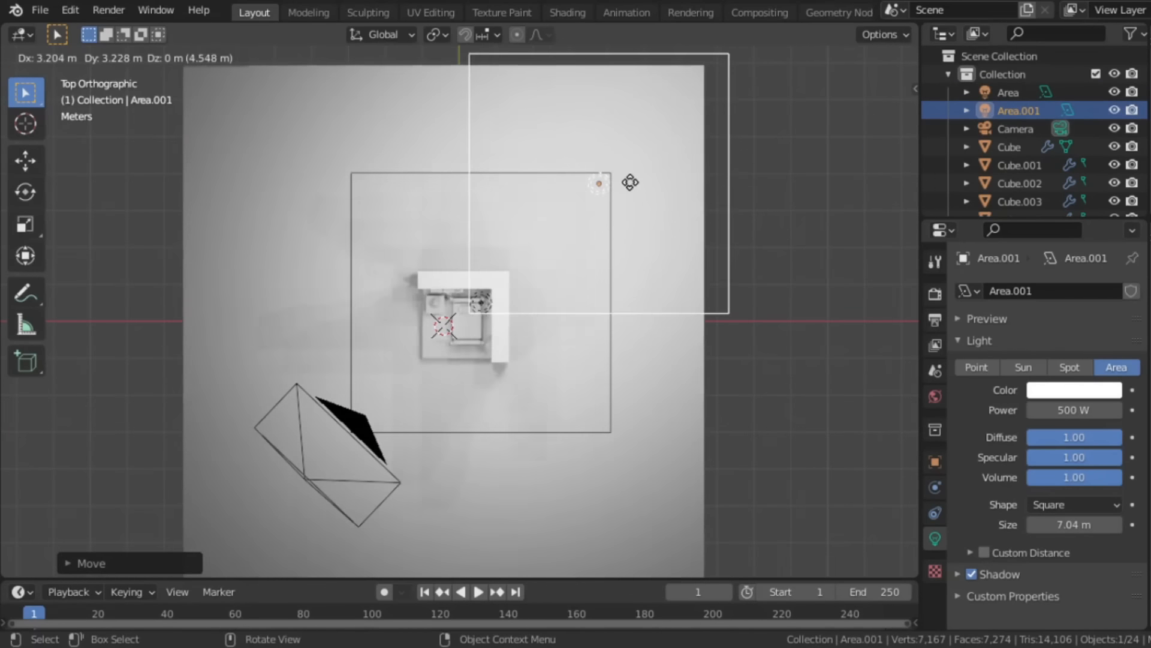
{"action": "left_click", "coordinate": [647, 178]}
{"action": "key", "text": "KP_0"}
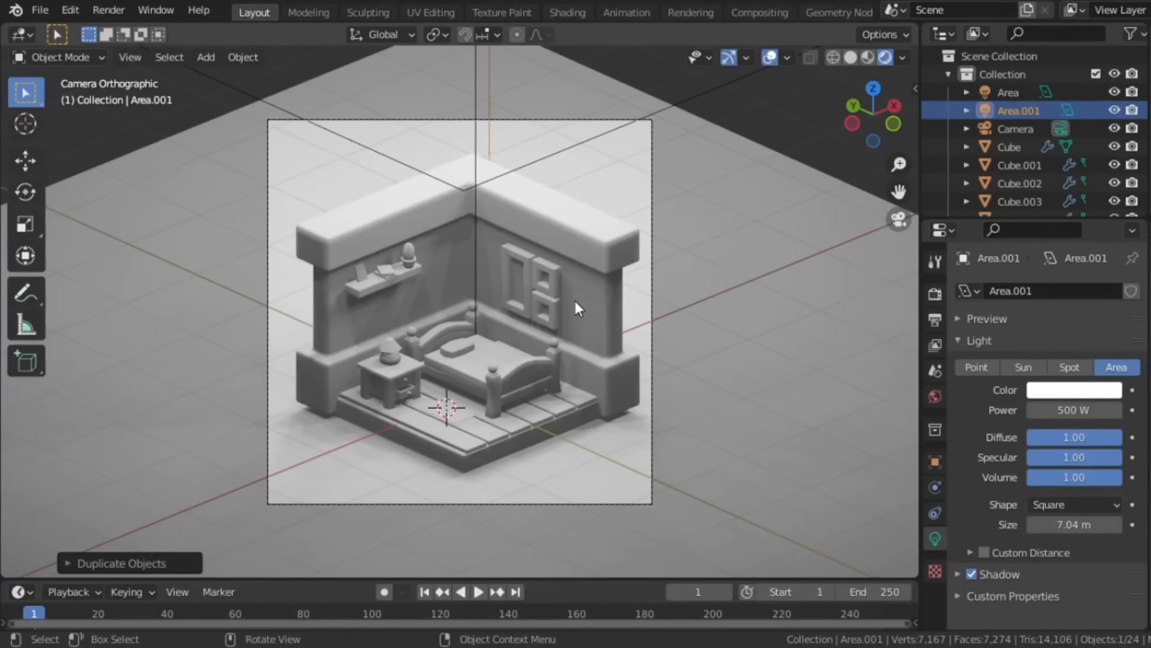
Step: Give the walls a new material and set its base colour to a dark blue using a hex value
{"action": "left_click", "coordinate": [575, 303]}
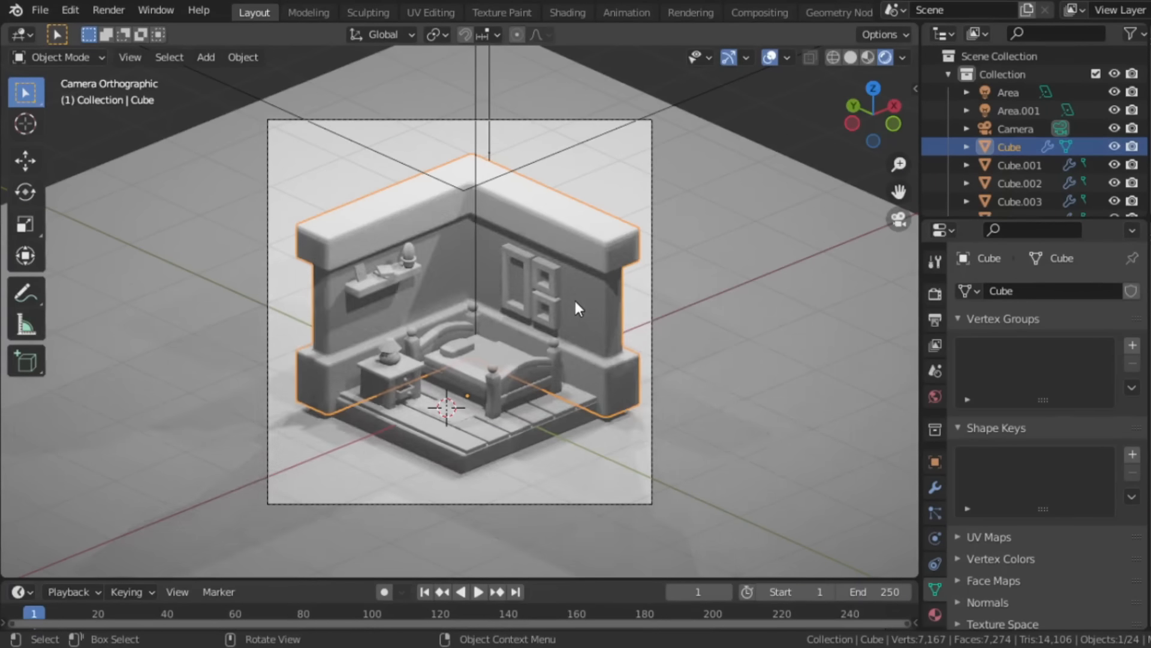
{"action": "left_click", "coordinate": [934, 614]}
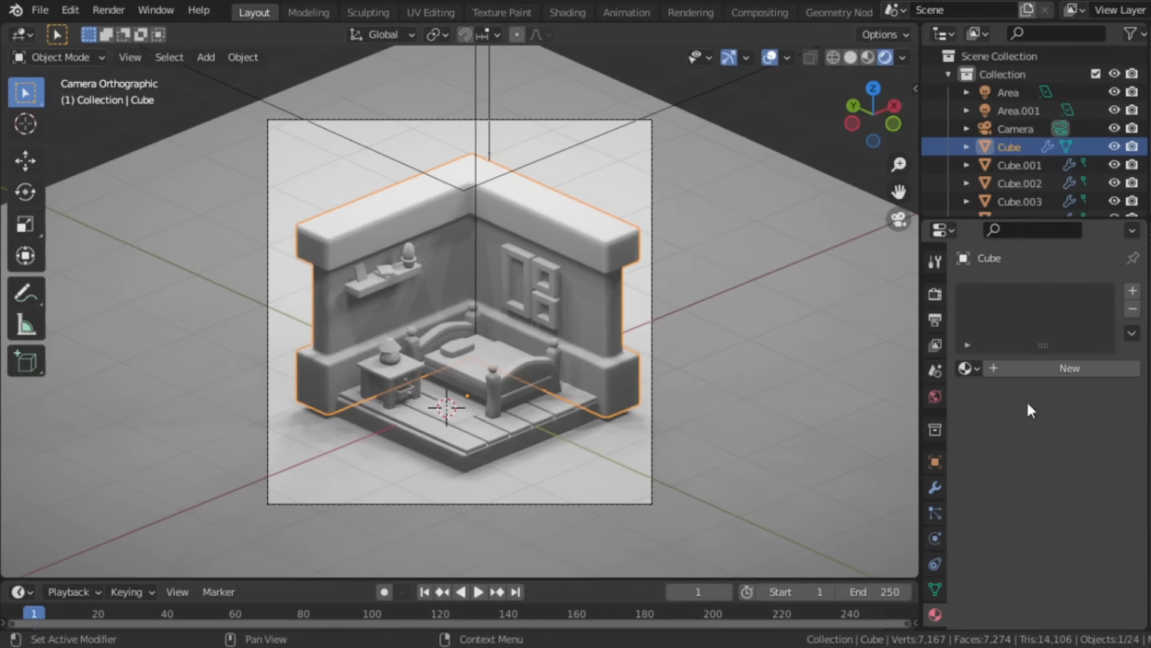
{"action": "left_click", "coordinate": [1030, 367]}
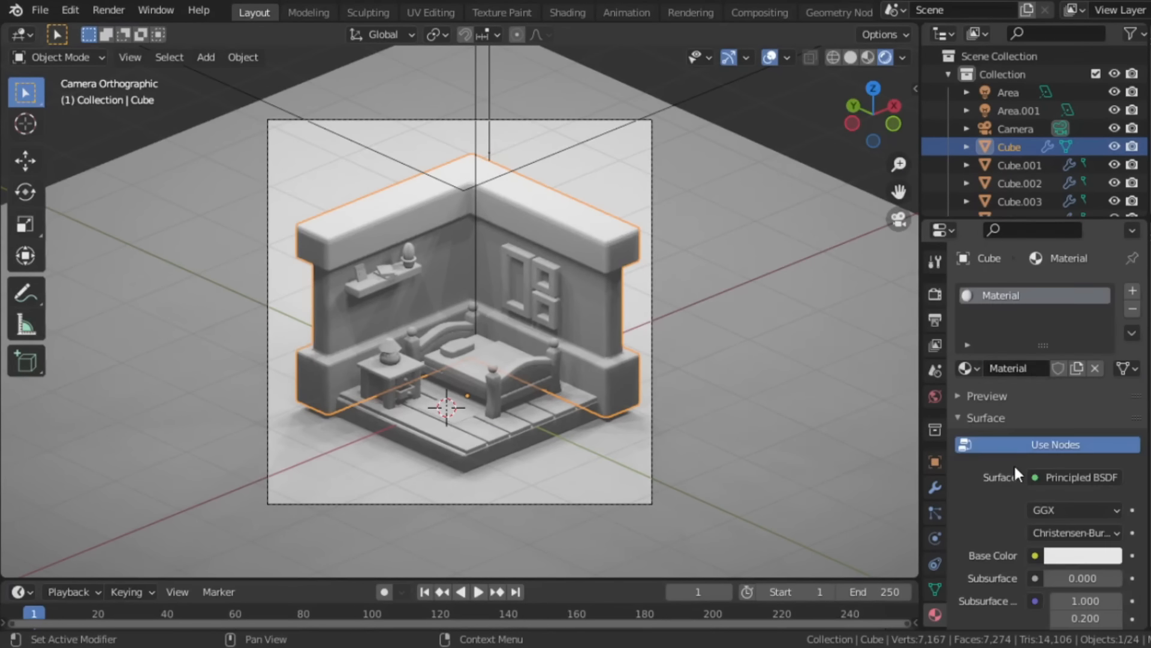
{"action": "scroll", "coordinate": [1014, 462], "scroll_direction": "down", "scroll_amount": 5}
{"action": "left_click", "coordinate": [1068, 409]}
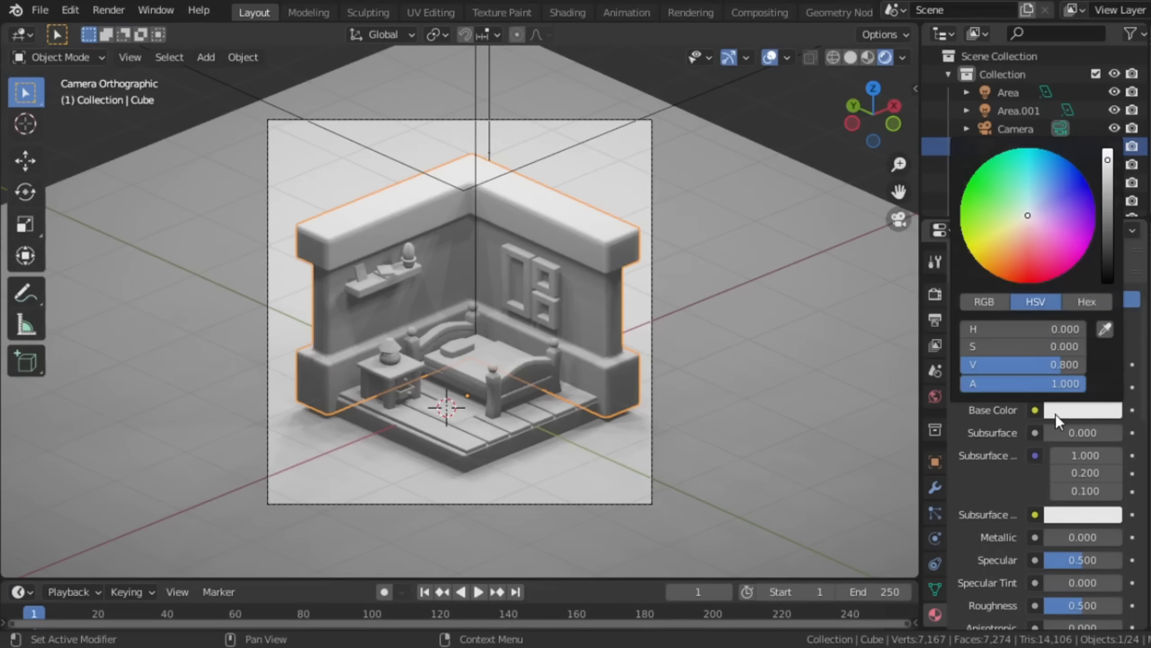
{"action": "left_click_drag", "start_coordinate": [1020, 262], "coordinate": [1045, 181]}
{"action": "left_click", "coordinate": [1079, 301]}
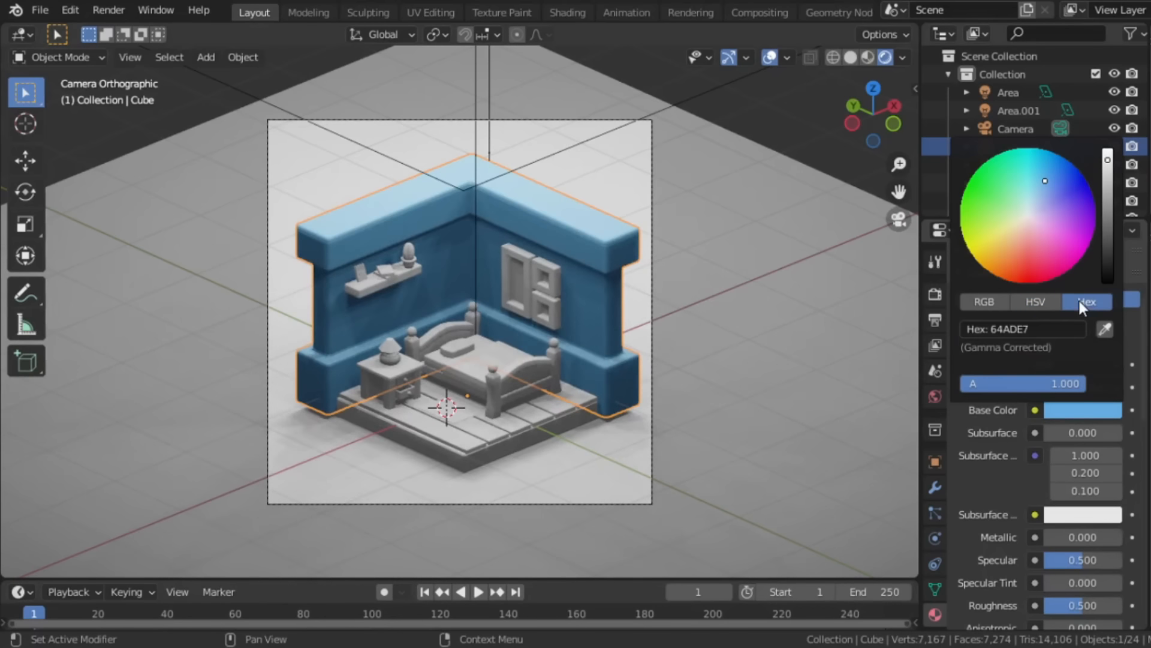
{"action": "left_click", "coordinate": [1015, 327]}
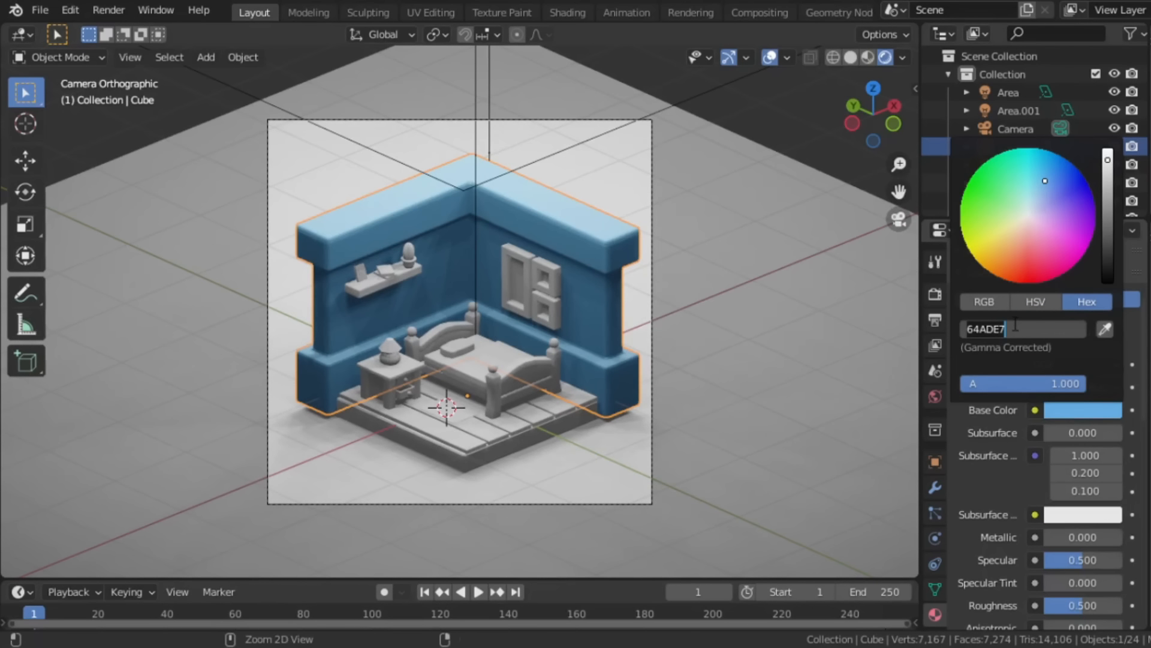
{"action": "key", "text": "Return"}
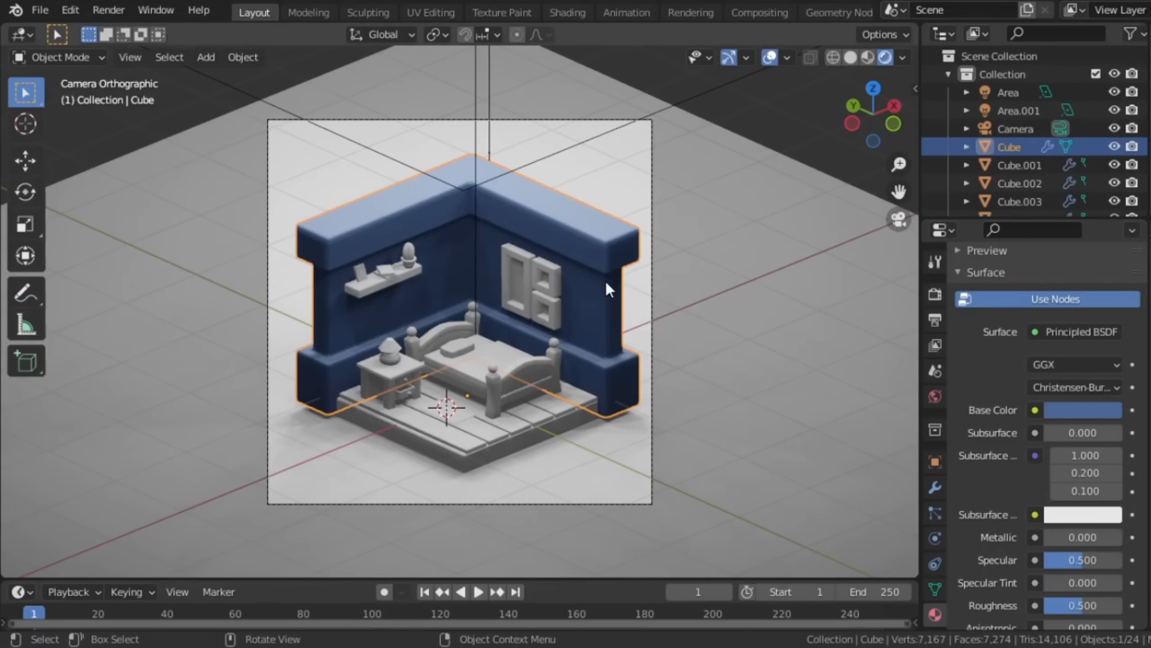
Step: Add a second material slot to the walls and assign it to the recessed middle band of faces
{"action": "key", "text": "Tab"}
{"action": "key", "text": "3"}
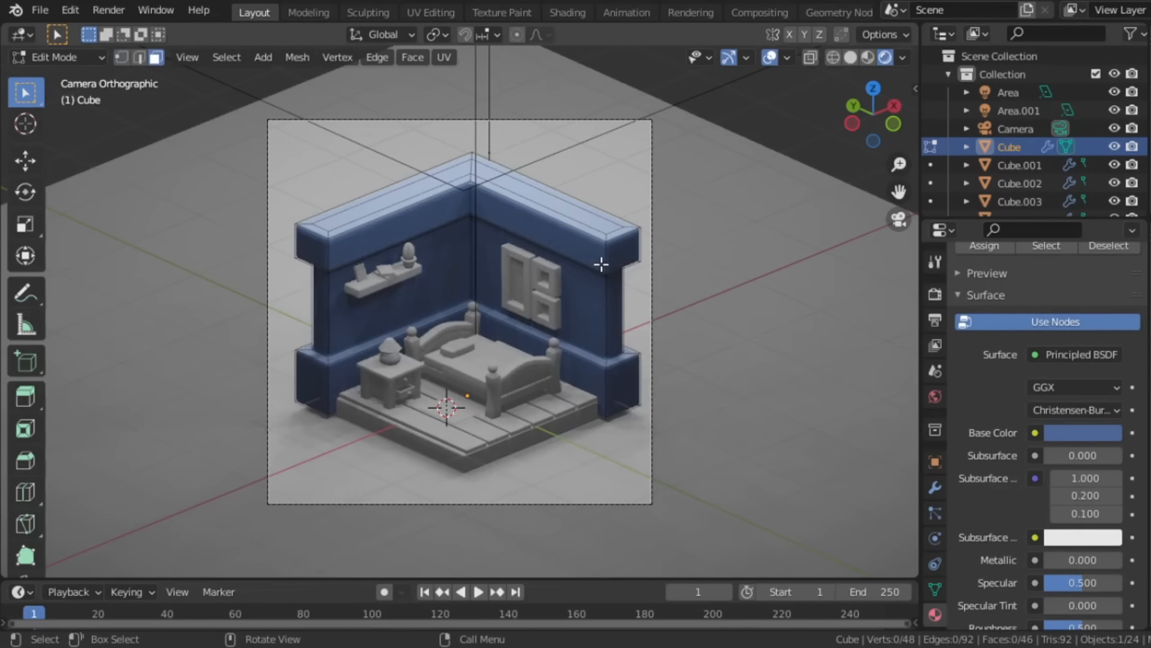
{"action": "left_click", "coordinate": [598, 311], "text": "alt"}
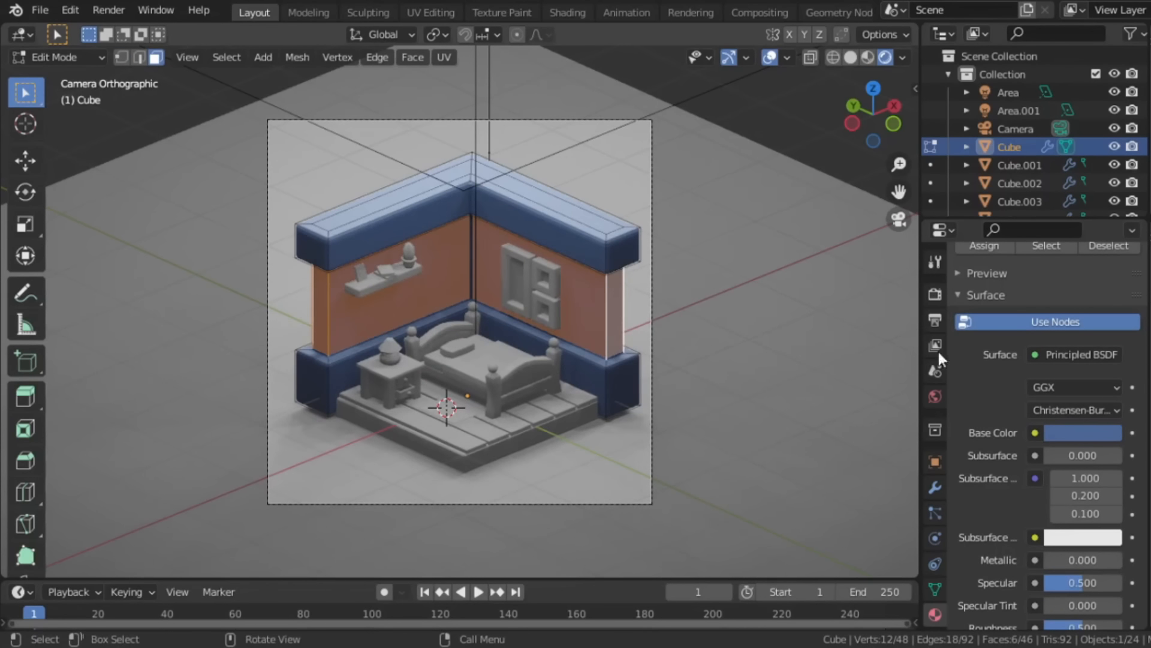
{"action": "scroll", "coordinate": [1064, 304], "scroll_direction": "up", "scroll_amount": 5}
{"action": "left_click", "coordinate": [1133, 292]}
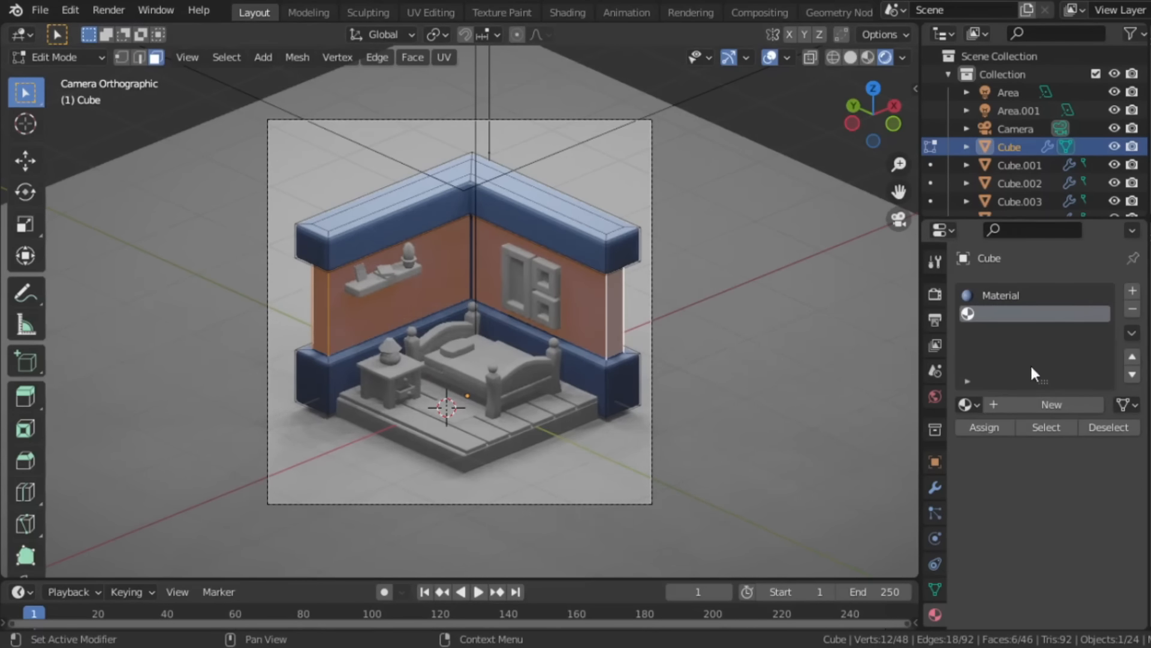
{"action": "left_click", "coordinate": [984, 427]}
{"action": "key", "text": "Tab"}
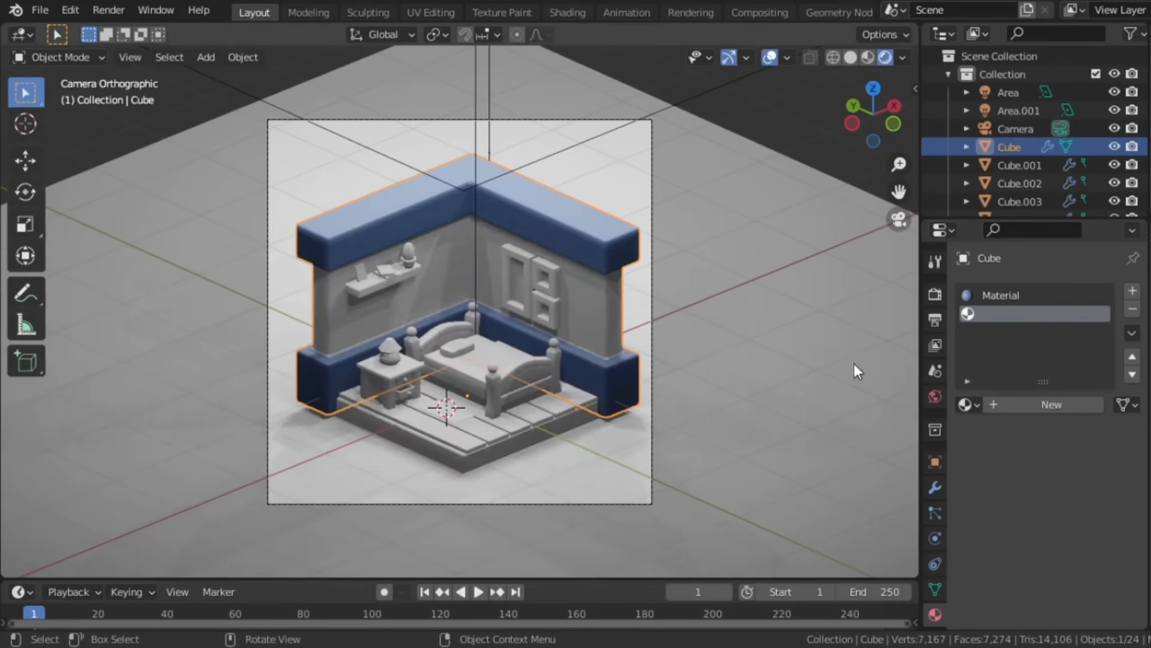
Step: Create a new material in the walls' second slot and set its base colour to hex 7C9CE6
{"action": "left_click", "coordinate": [1013, 405]}
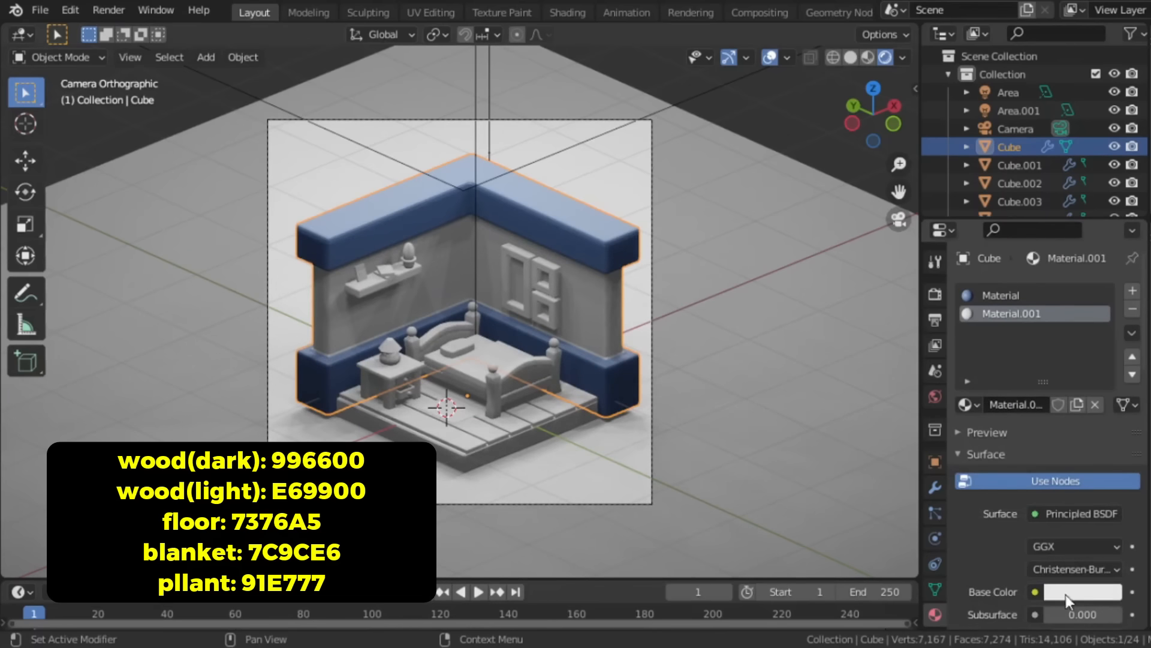
{"action": "left_click", "coordinate": [1073, 592]}
{"action": "left_click", "coordinate": [1037, 511]}
{"action": "type", "text": "7C9CE6"}
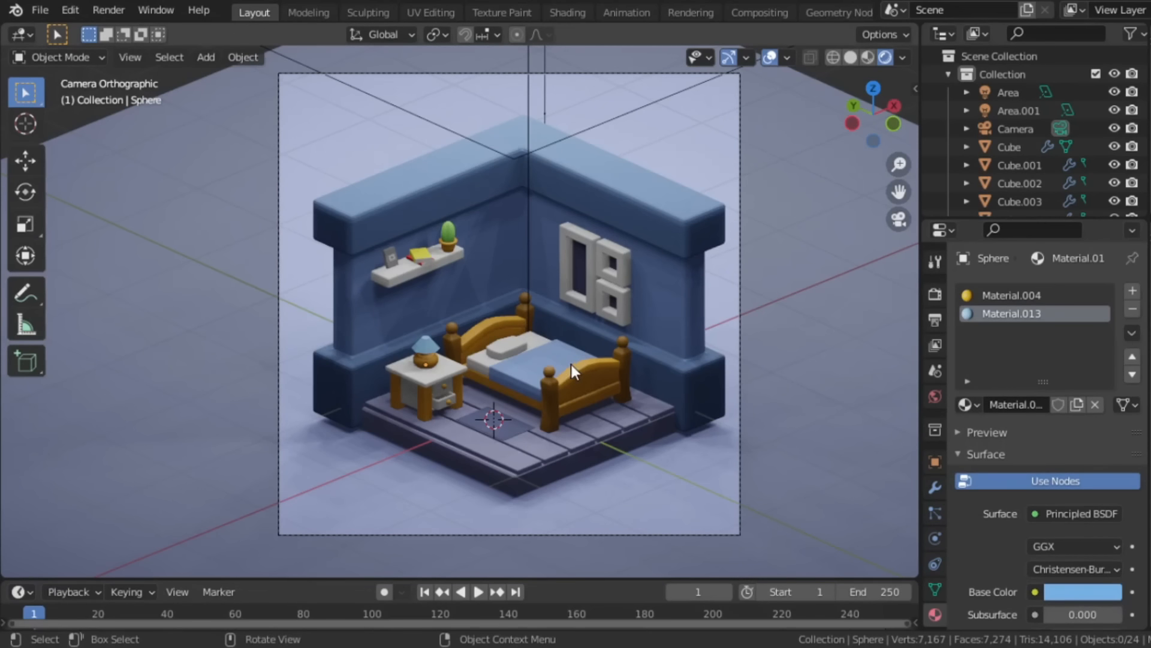
Step: Enlarge the wall shelf together with its plant, books and picture frame and reposition the group on the wall
{"action": "scroll", "coordinate": [571, 365], "scroll_direction": "up", "scroll_amount": 3}
{"action": "left_click", "coordinate": [418, 211]}
{"action": "left_click", "coordinate": [438, 173], "text": "shift"}
{"action": "left_click", "coordinate": [436, 150], "text": "shift"}
{"action": "left_click", "coordinate": [383, 204], "text": "shift"}
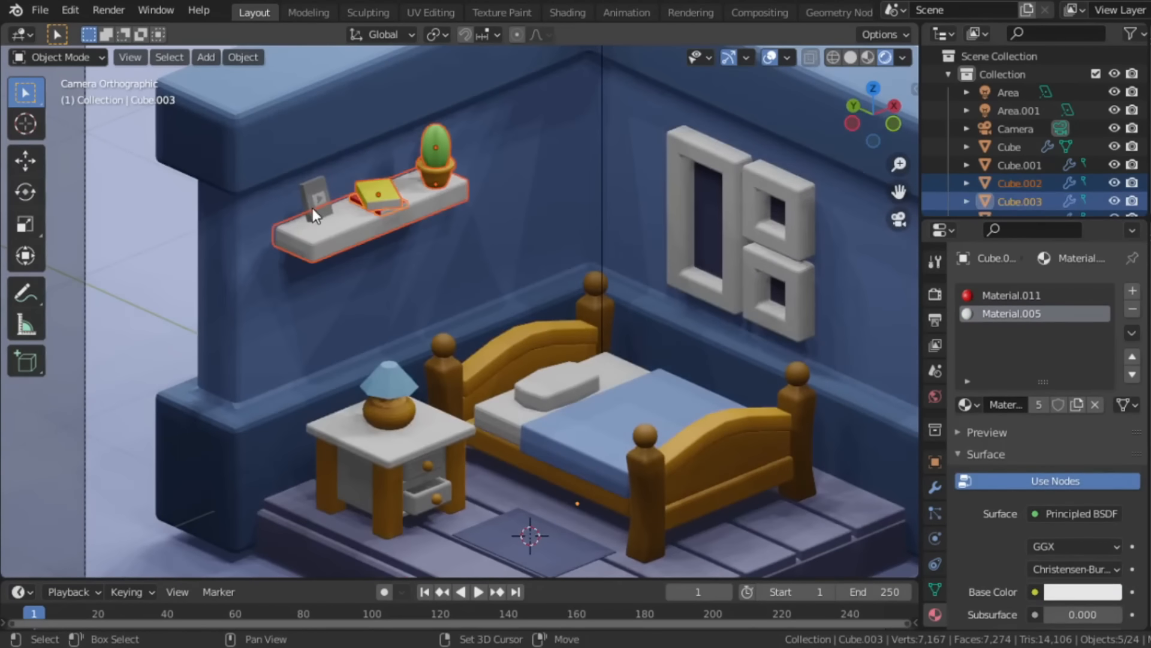
{"action": "left_click", "coordinate": [312, 208], "text": "shift"}
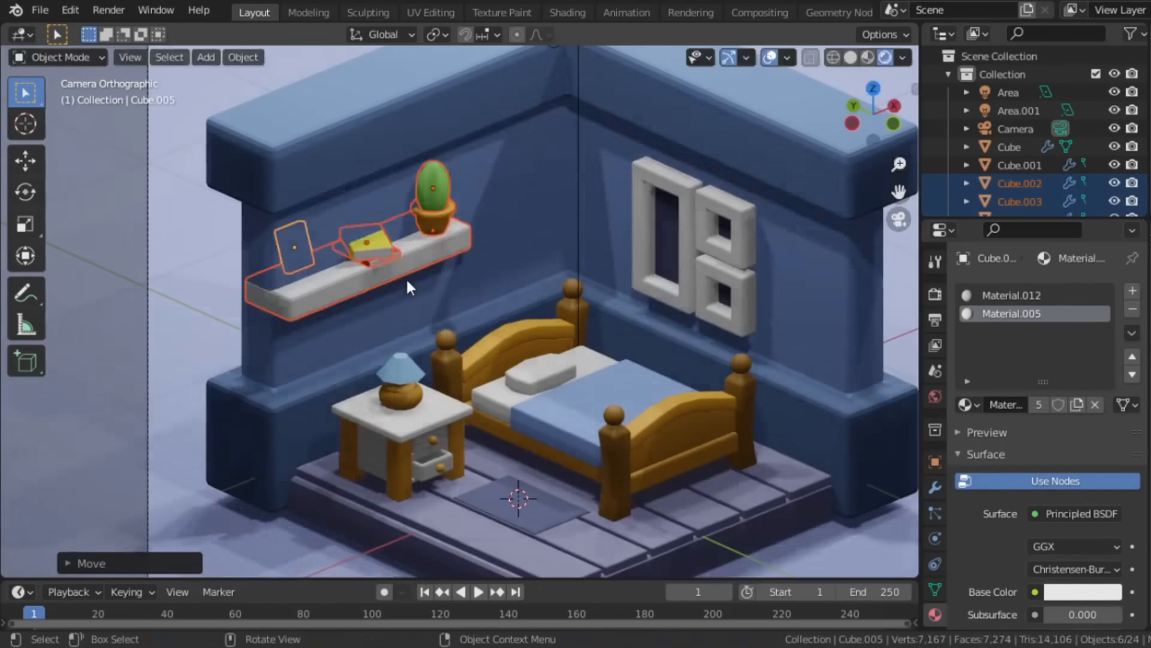
{"action": "key", "text": "g"}
{"action": "left_click", "coordinate": [505, 258]}
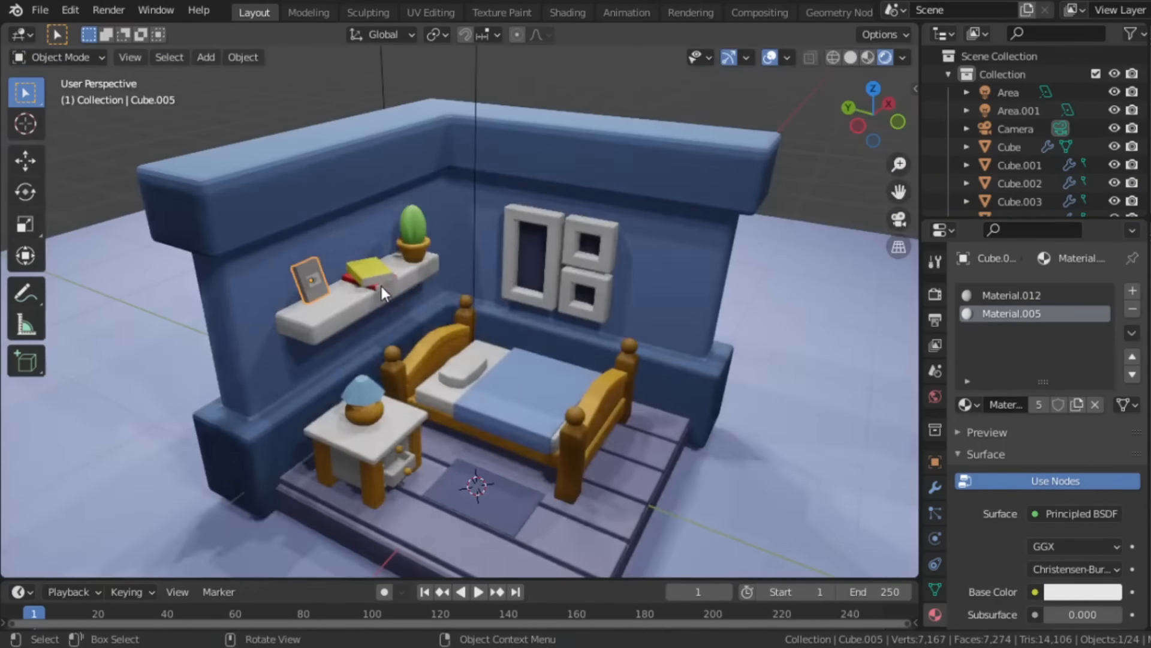
Step: Shift the picture frame slightly along the Y axis on the shelf and return to the full camera view
{"action": "key", "text": "g"}
{"action": "key", "text": "y"}
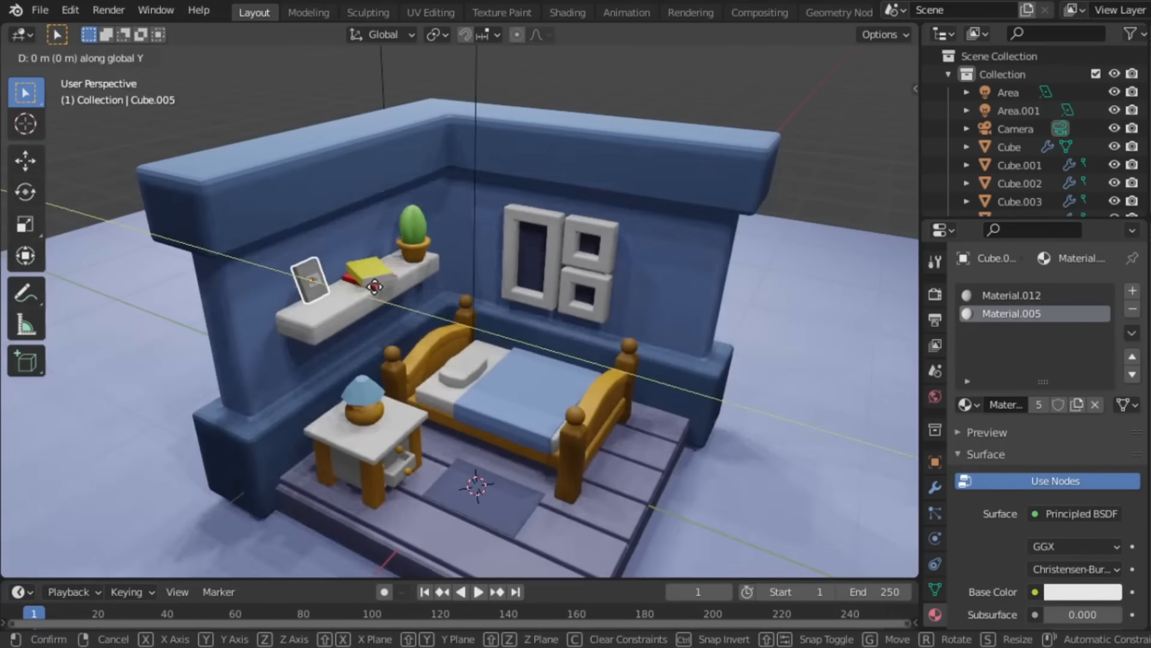
{"action": "left_click", "coordinate": [384, 286]}
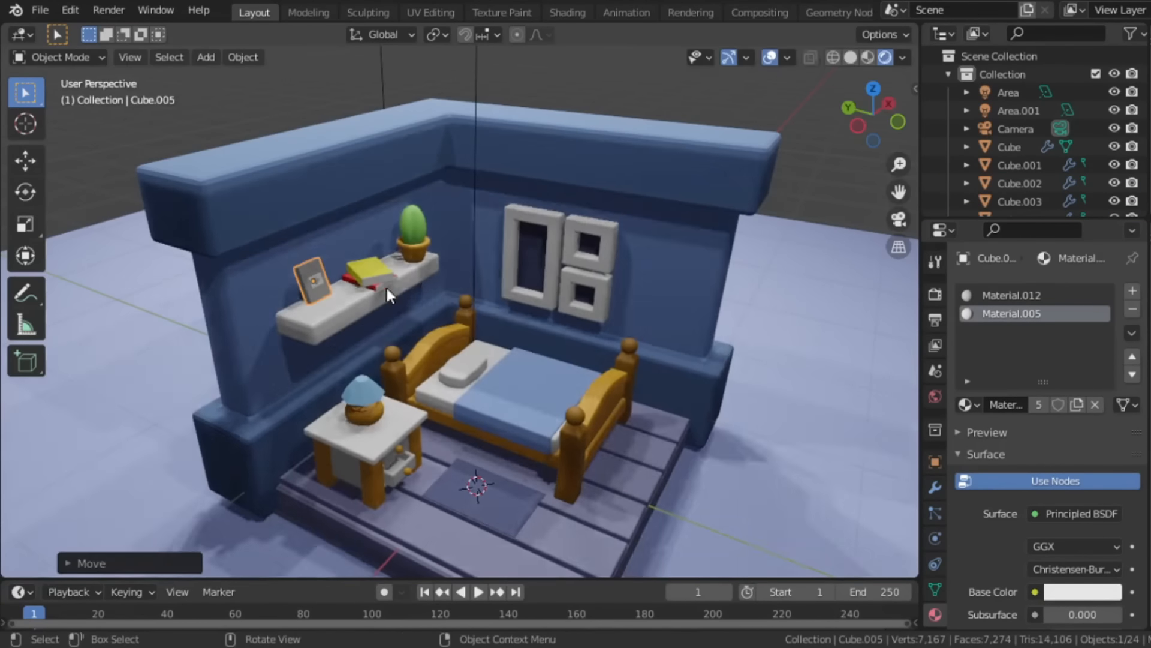
{"action": "key", "text": "grave"}
{"action": "left_click", "coordinate": [401, 302]}
{"action": "key", "text": "Home"}
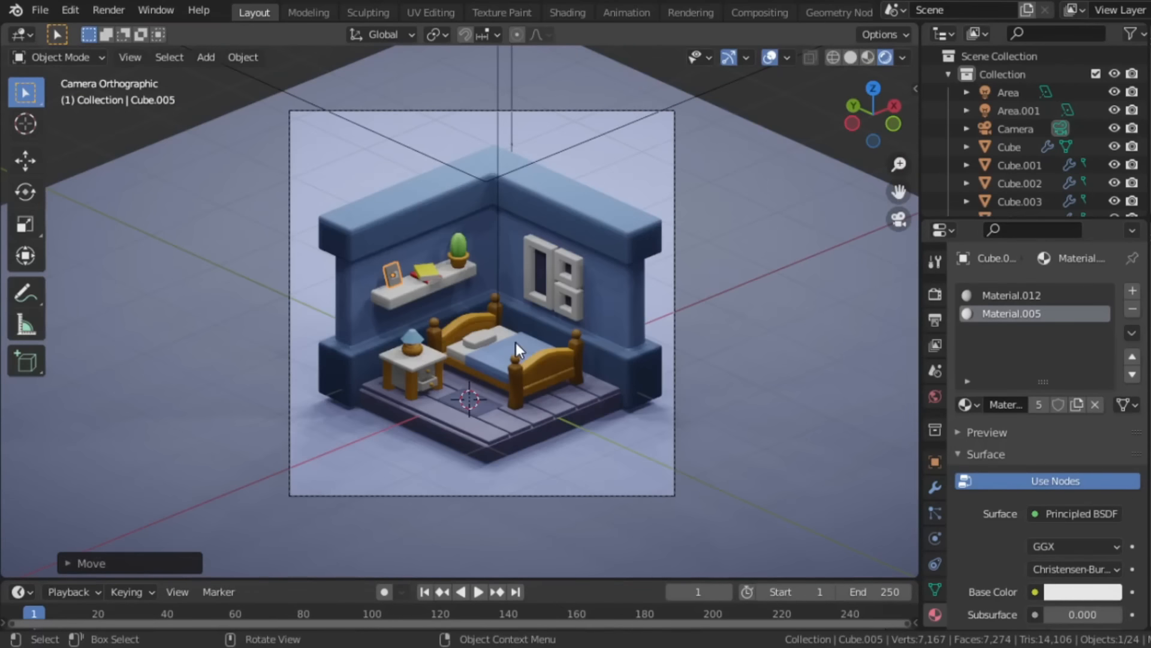
Step: Switch the scene's render engine to Cycles
{"action": "left_click", "coordinate": [936, 293]}
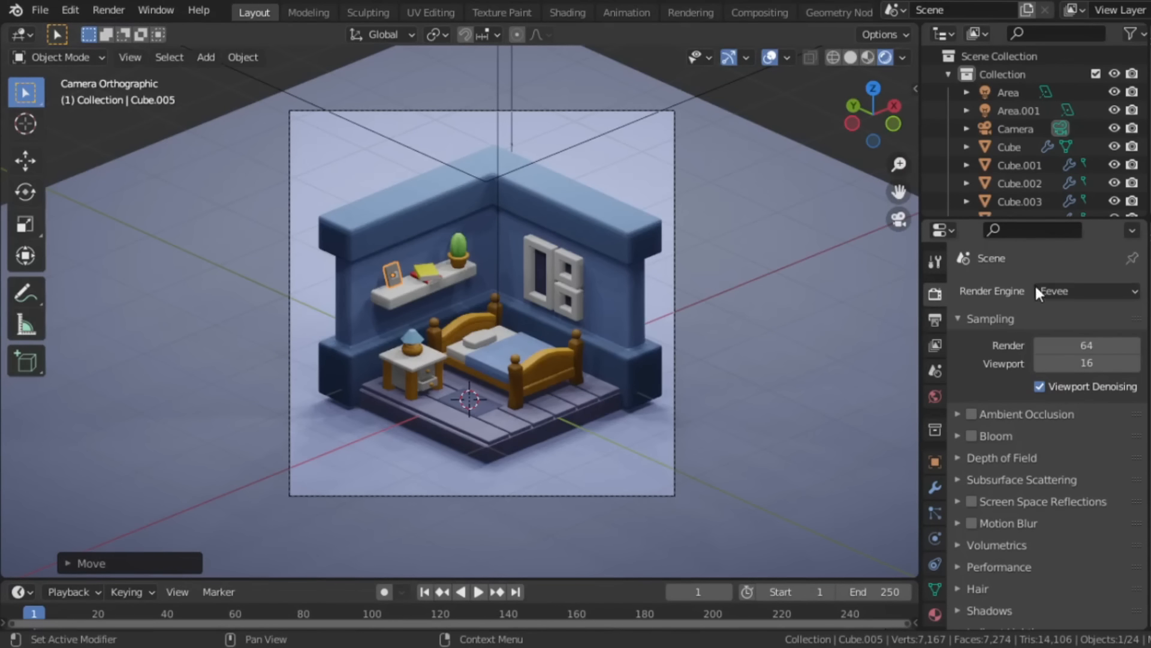
{"action": "left_click", "coordinate": [1056, 292]}
{"action": "left_click", "coordinate": [1053, 351]}
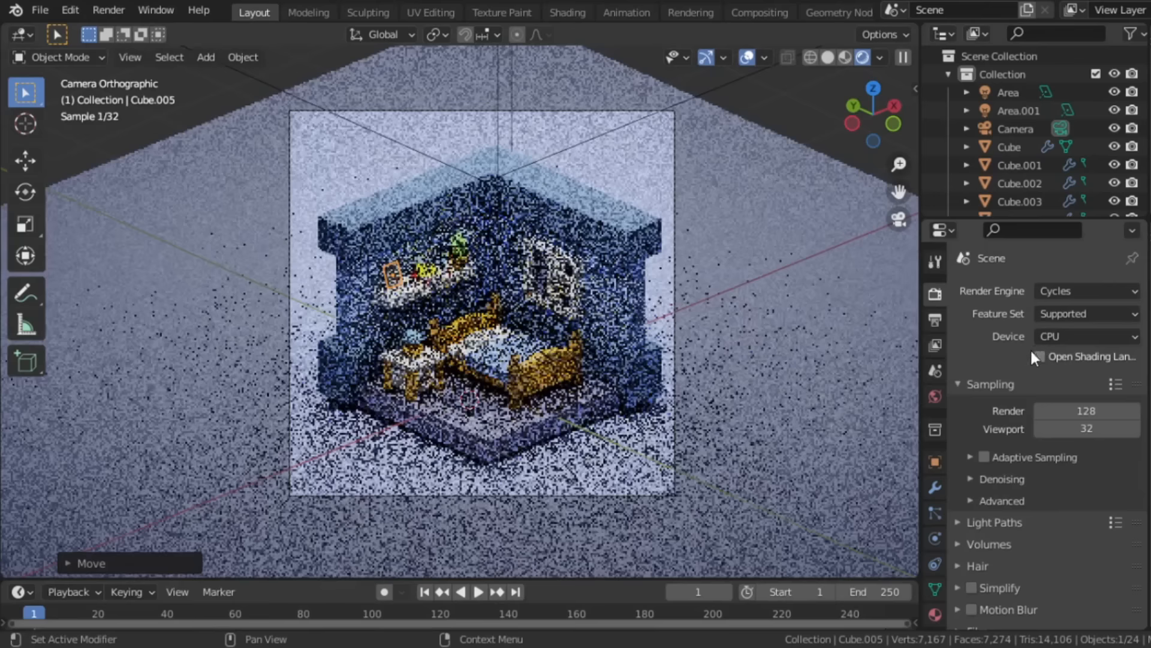
Step: Set the colour management look to High Contrast and the exposure to about 0.5
{"action": "scroll", "coordinate": [1020, 404], "scroll_direction": "down", "scroll_amount": 3}
{"action": "scroll", "coordinate": [1012, 410], "scroll_direction": "down", "scroll_amount": 7}
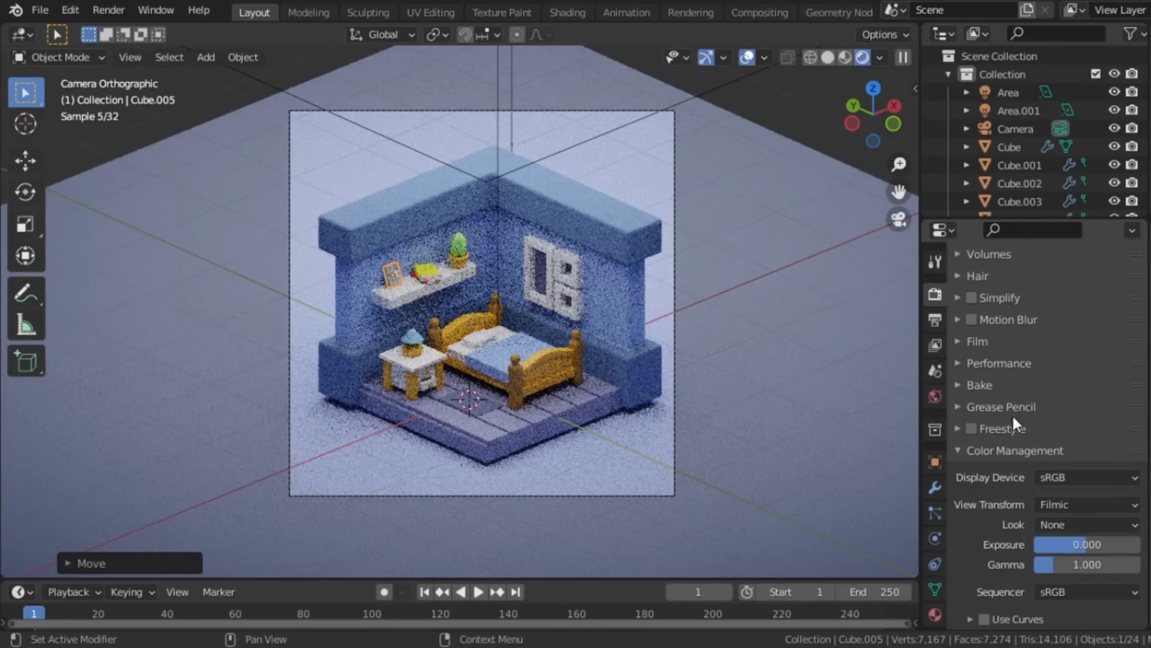
{"action": "left_click", "coordinate": [1063, 524]}
{"action": "left_click", "coordinate": [1031, 465]}
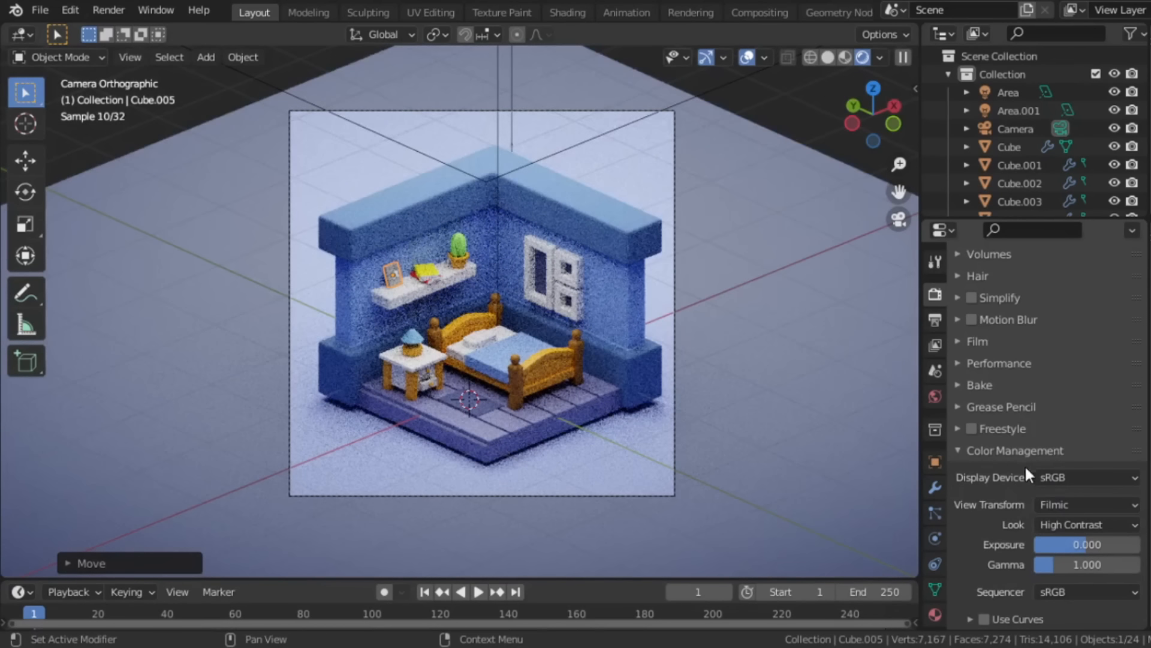
{"action": "left_click_drag", "start_coordinate": [1060, 551], "coordinate": [1070, 550]}
{"action": "key", "text": "BackSpace"}
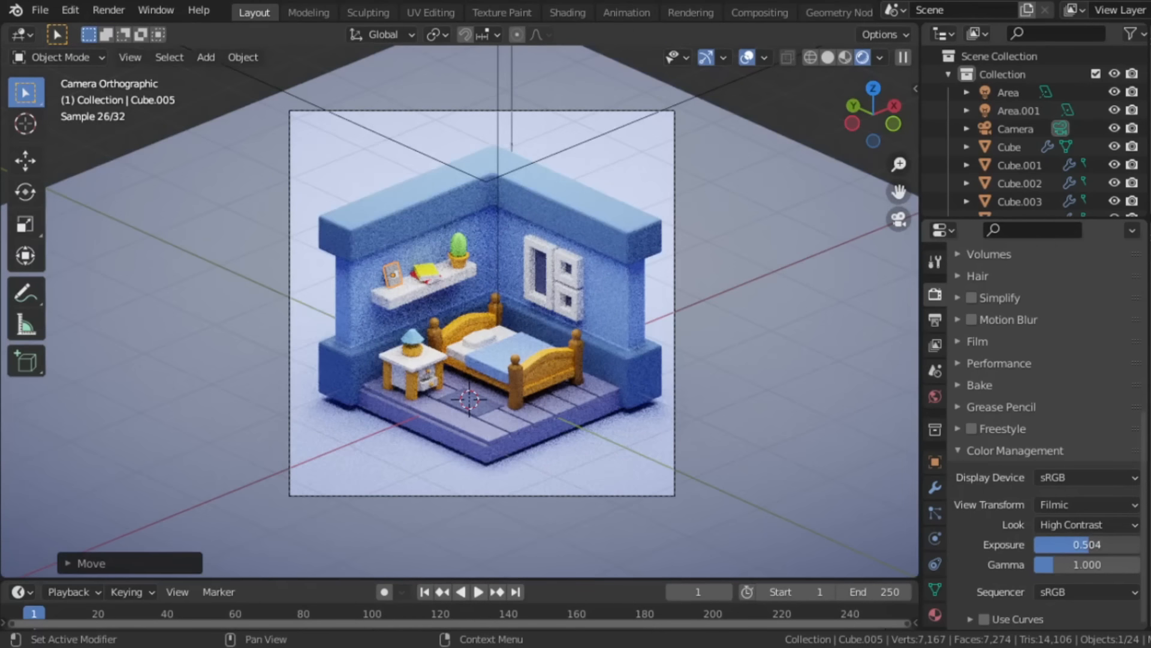
{"action": "left_click_drag", "start_coordinate": [1086, 544], "coordinate": [1095, 545]}
Step: Enable denoising for the final render in the sampling settings
{"action": "scroll", "coordinate": [1006, 502], "scroll_direction": "up", "scroll_amount": 10}
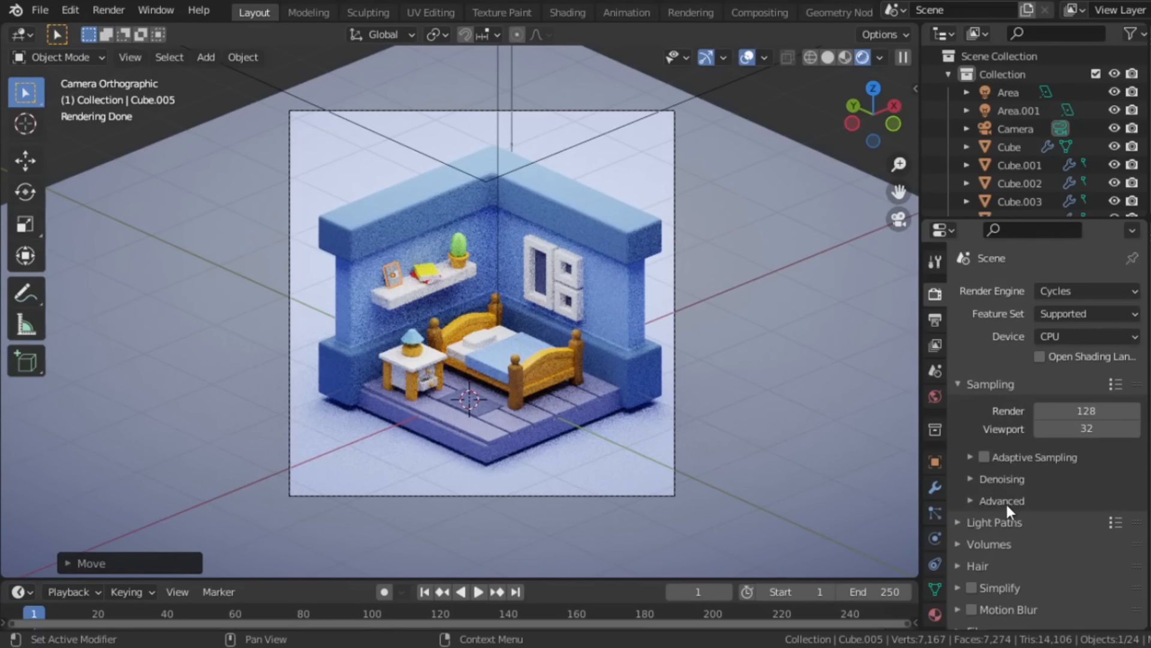
{"action": "left_click", "coordinate": [974, 484]}
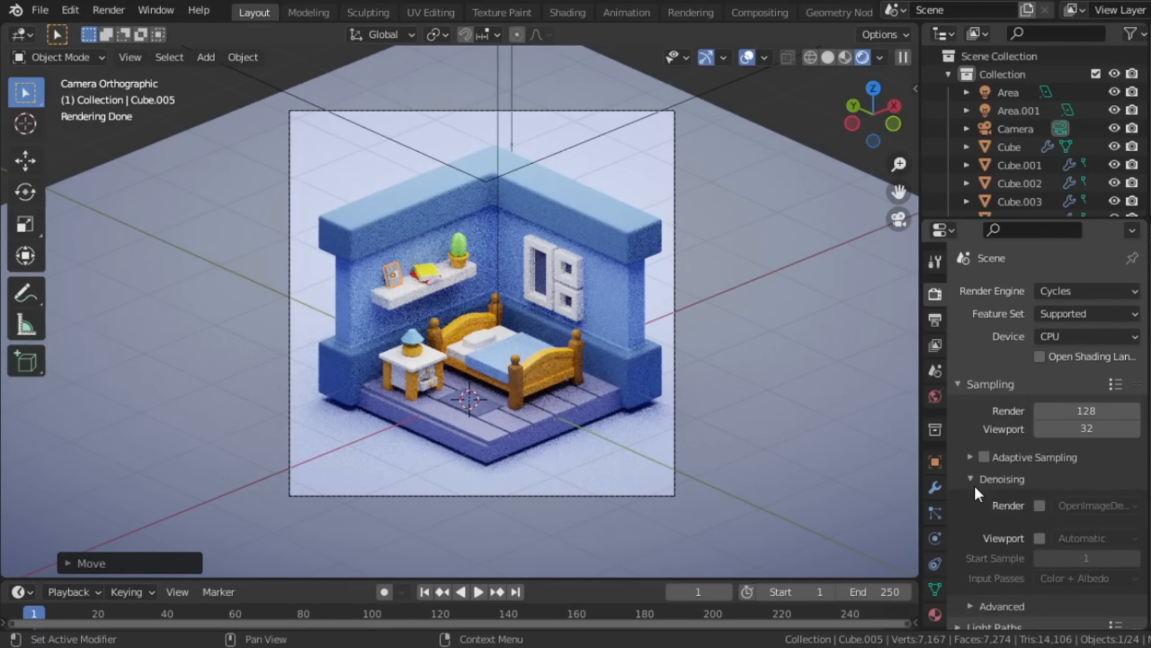
{"action": "left_click", "coordinate": [1039, 505]}
Step: Render the still image and fit the whole result inside the render window
{"action": "left_click", "coordinate": [105, 9]}
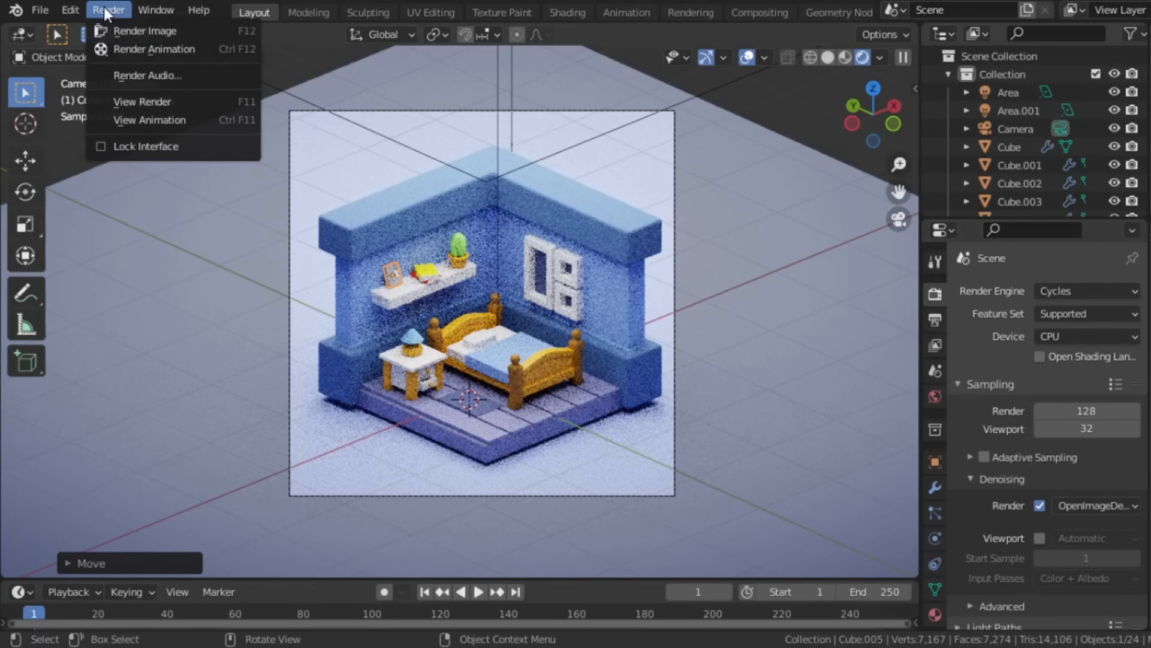
{"action": "left_click", "coordinate": [128, 32]}
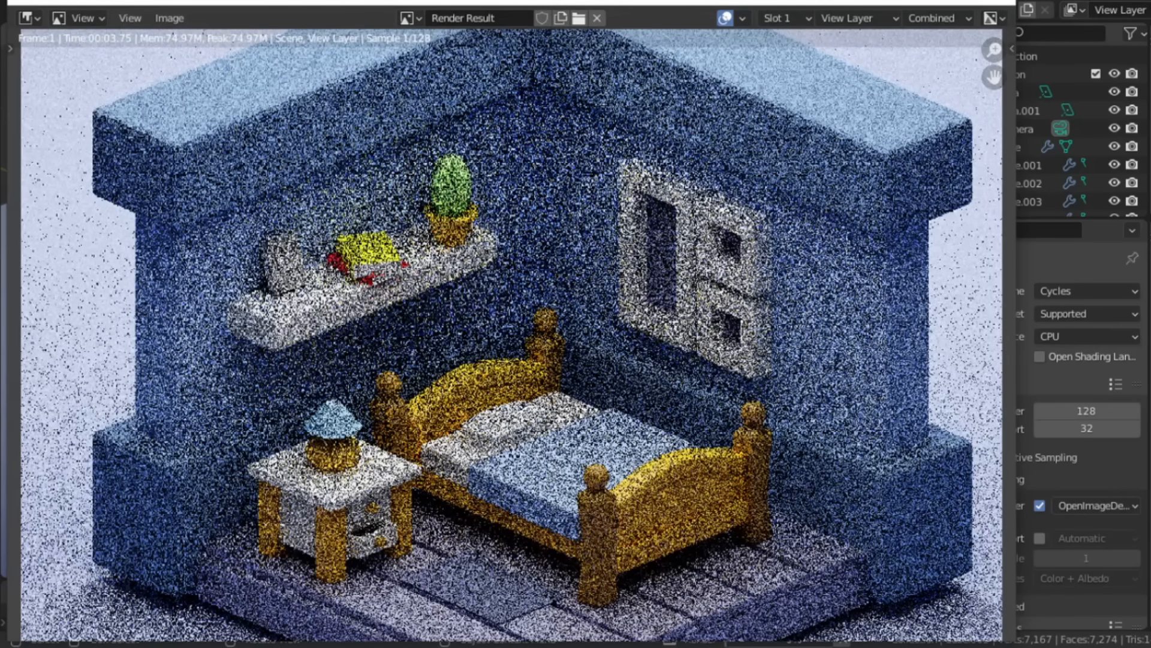
{"action": "left_click_drag", "start_coordinate": [80, 0], "coordinate": [85, 36]}
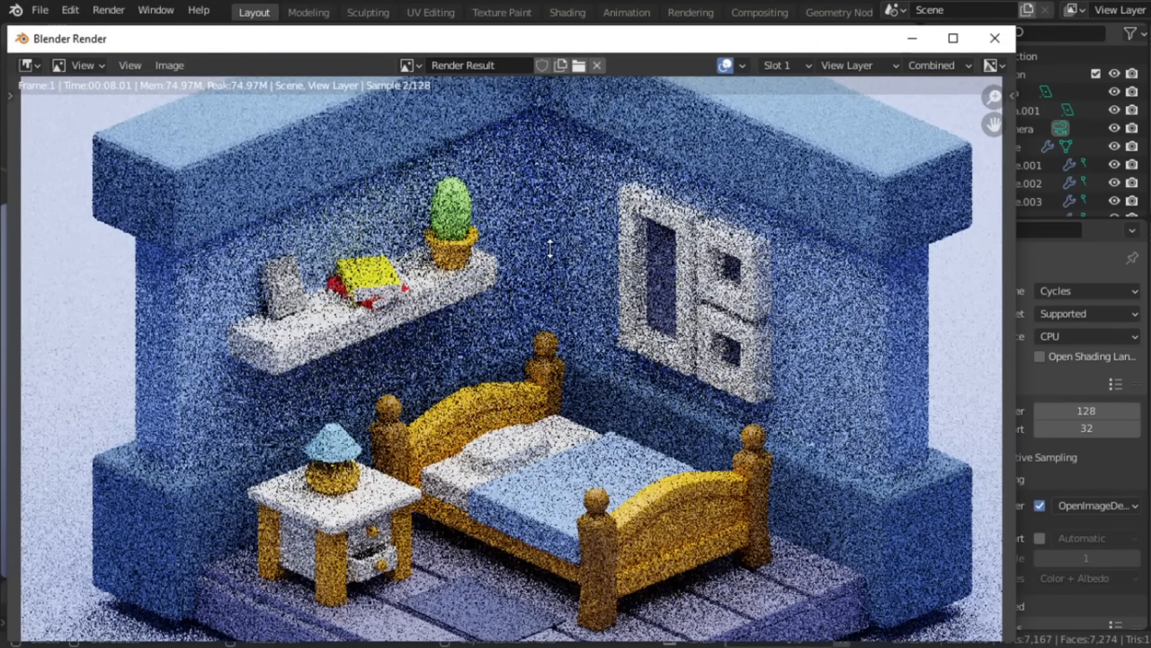
{"action": "key", "text": "Home"}
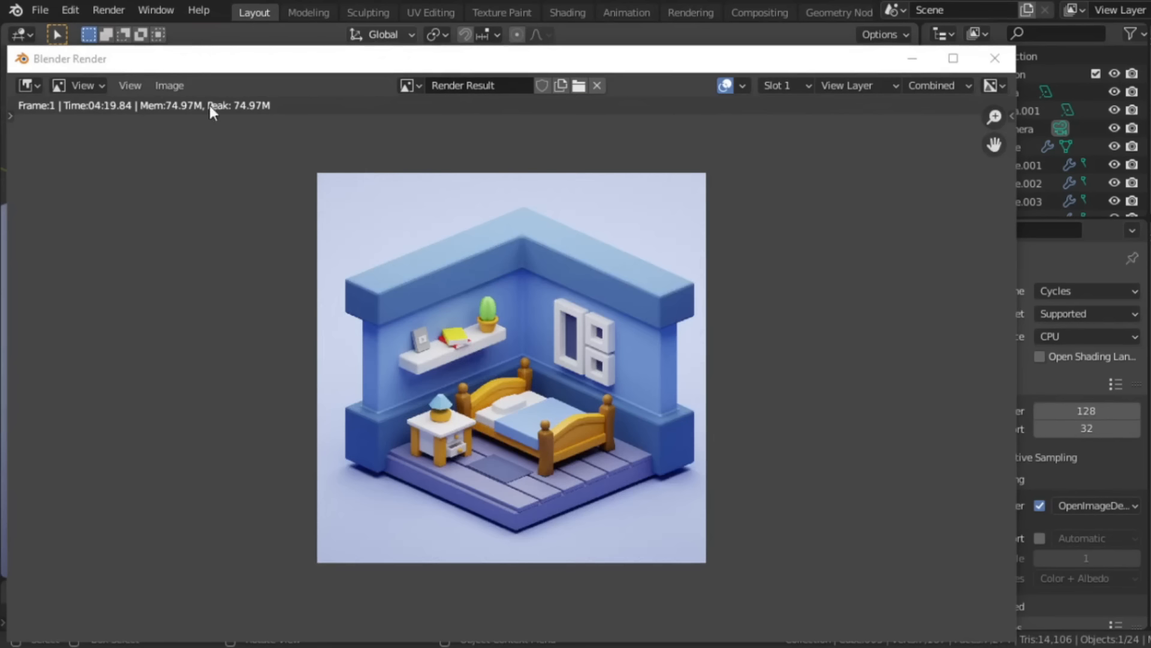
Step: Save the rendered image as a PNG named room in the Pictures folder
{"action": "left_click", "coordinate": [171, 84]}
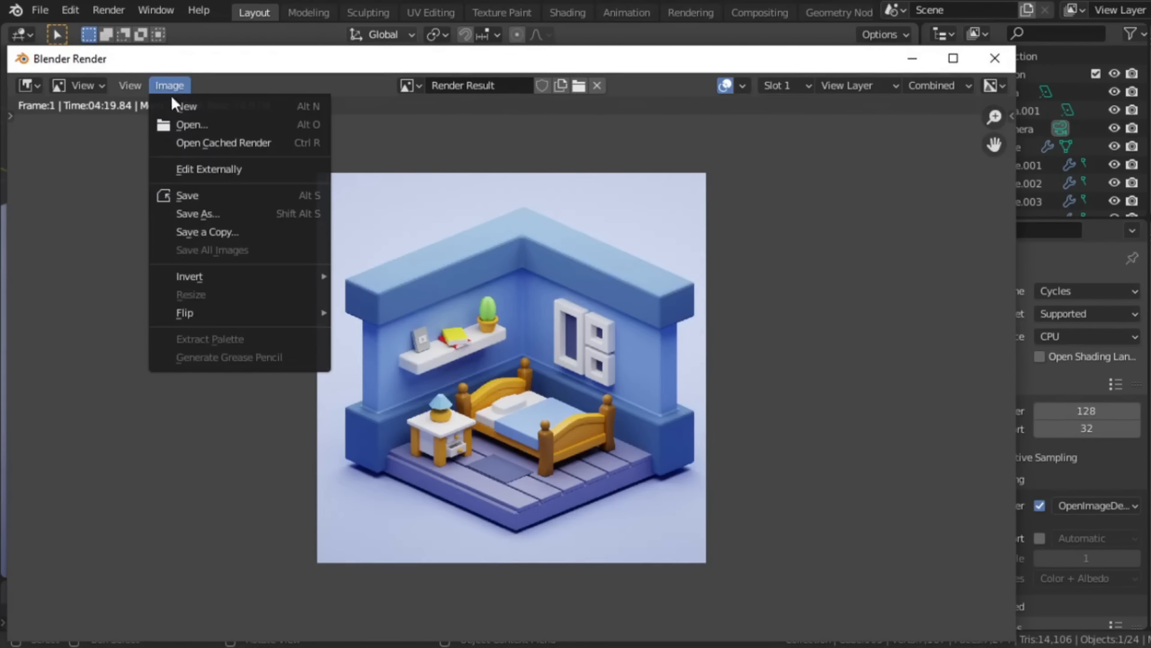
{"action": "left_click", "coordinate": [186, 214]}
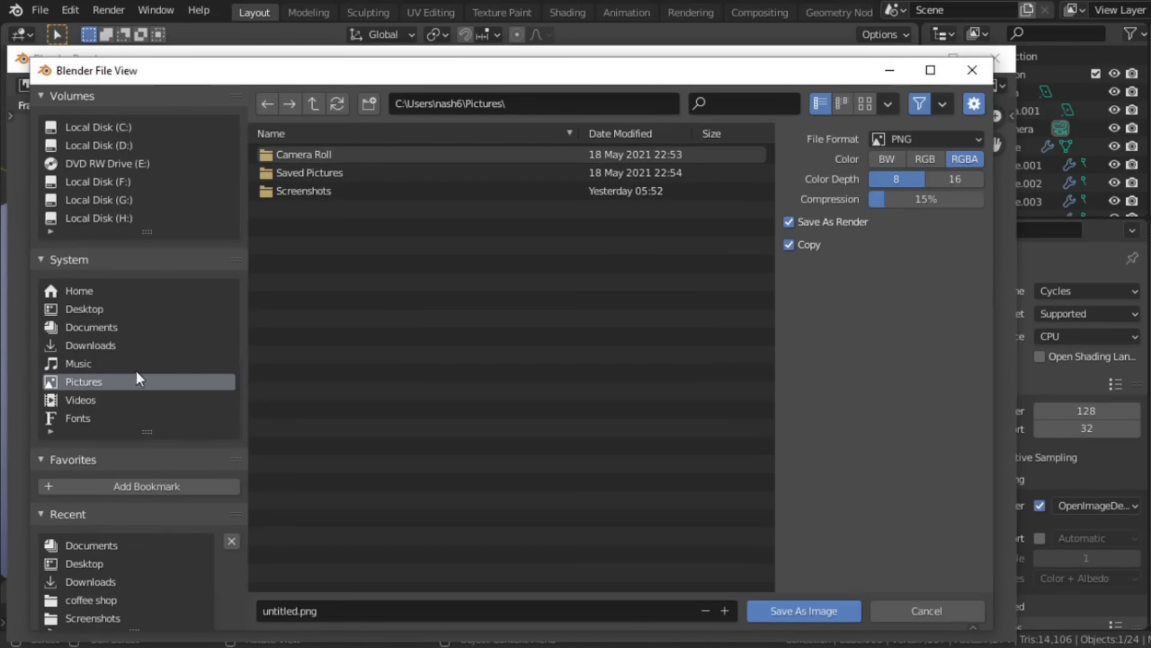
{"action": "left_click", "coordinate": [287, 612]}
{"action": "type", "text": "ROOM"}
{"action": "key", "text": "BackSpace"}
{"action": "key", "text": "BackSpace"}
{"action": "key", "text": "BackSpace"}
{"action": "key", "text": "BackSpace"}
{"action": "type", "text": "r"}
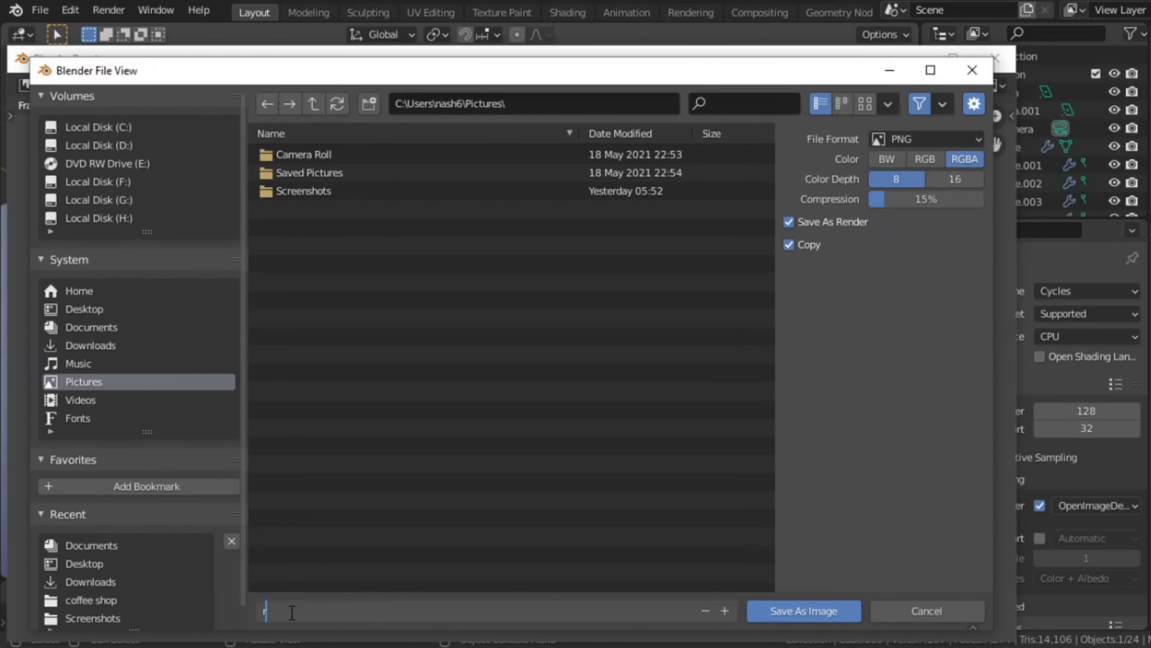
{"action": "type", "text": "oom"}
{"action": "left_click", "coordinate": [778, 613]}
{"action": "left_click", "coordinate": [778, 613]}
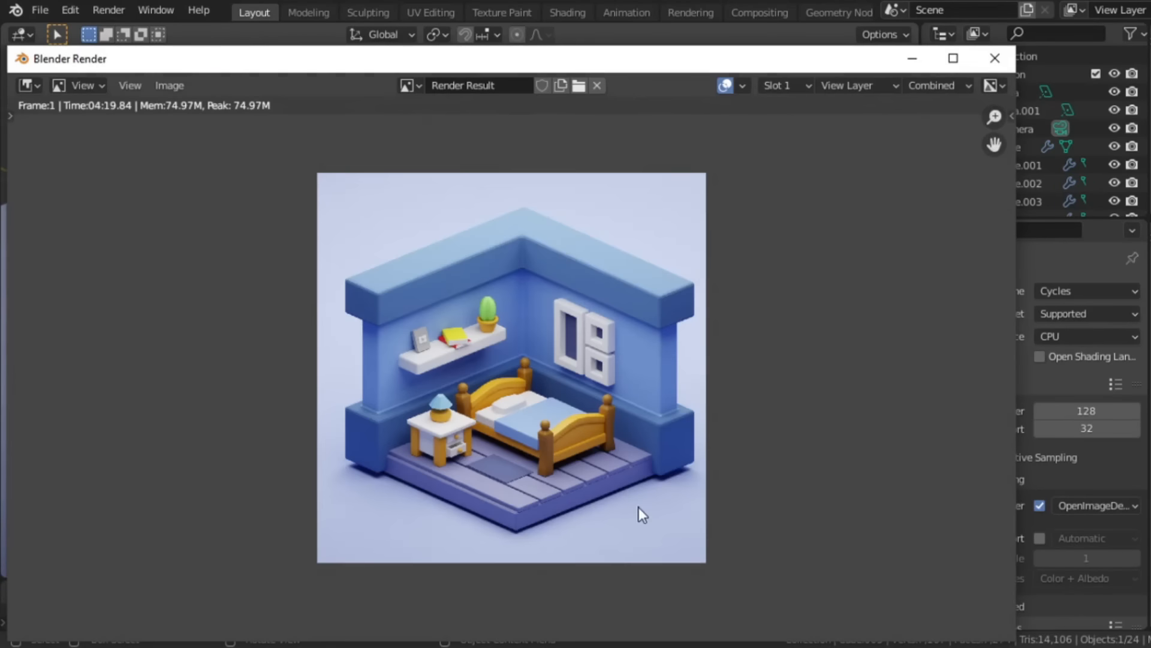
Step: Close the render window and switch the 3D viewport to solid shading
{"action": "left_click", "coordinate": [993, 59]}
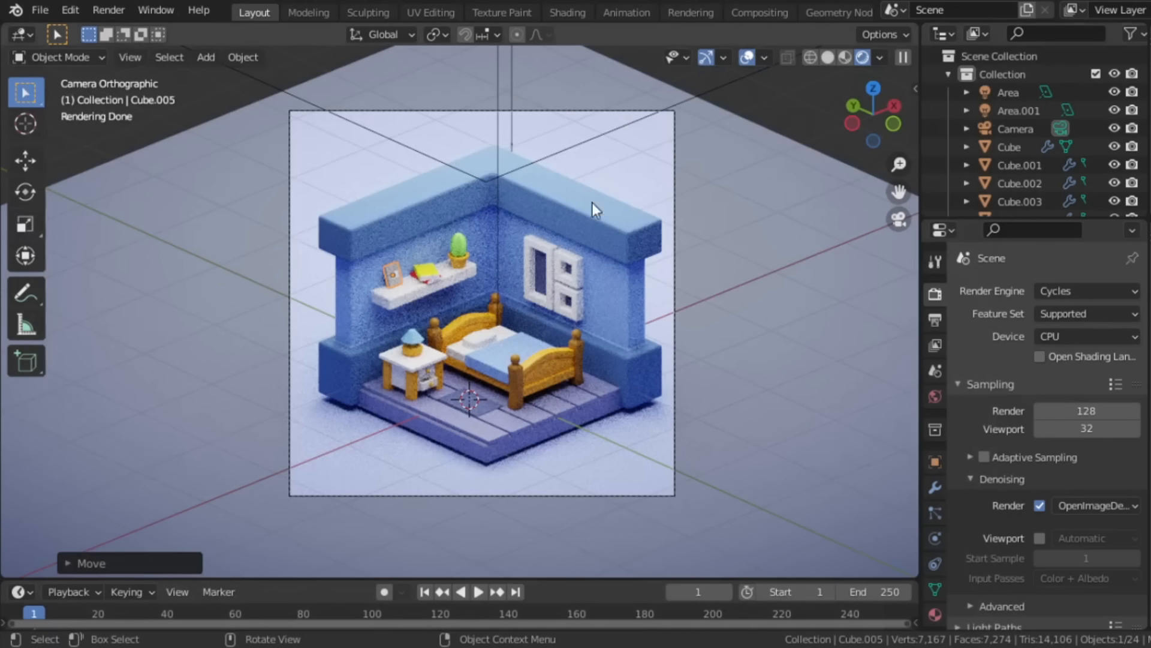
{"action": "left_click", "coordinate": [827, 57]}
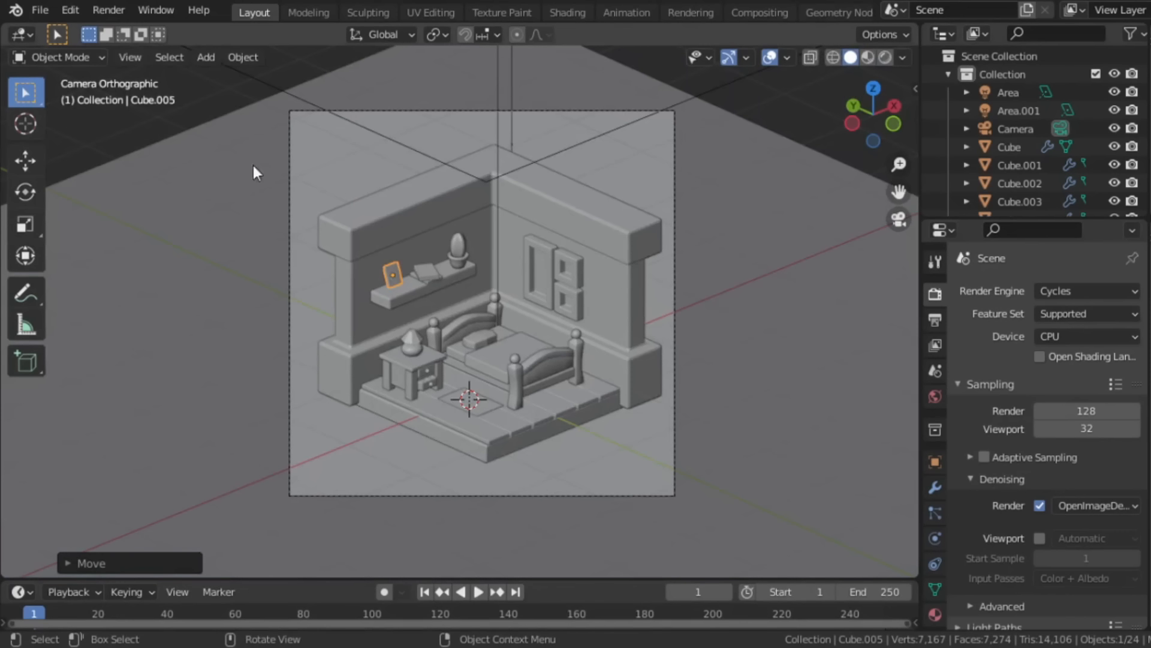
Step: Save the project as room.blend in the Pictures folder
{"action": "left_click", "coordinate": [40, 9]}
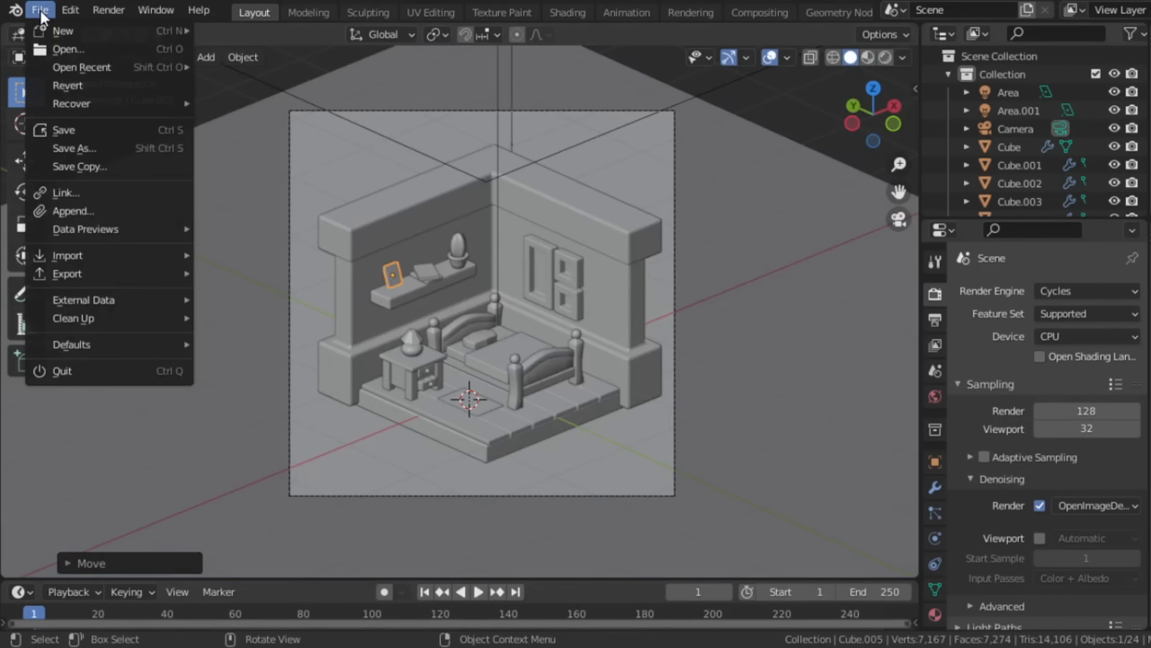
{"action": "left_click", "coordinate": [59, 148]}
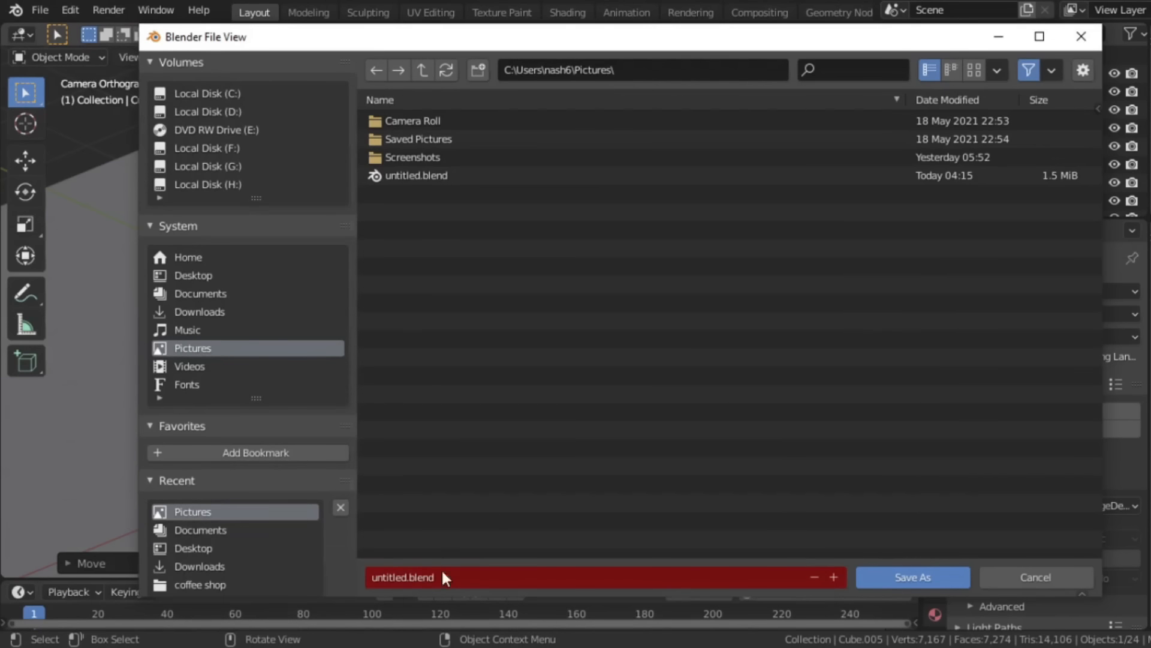
{"action": "left_click", "coordinate": [397, 576]}
{"action": "type", "text": "room"}
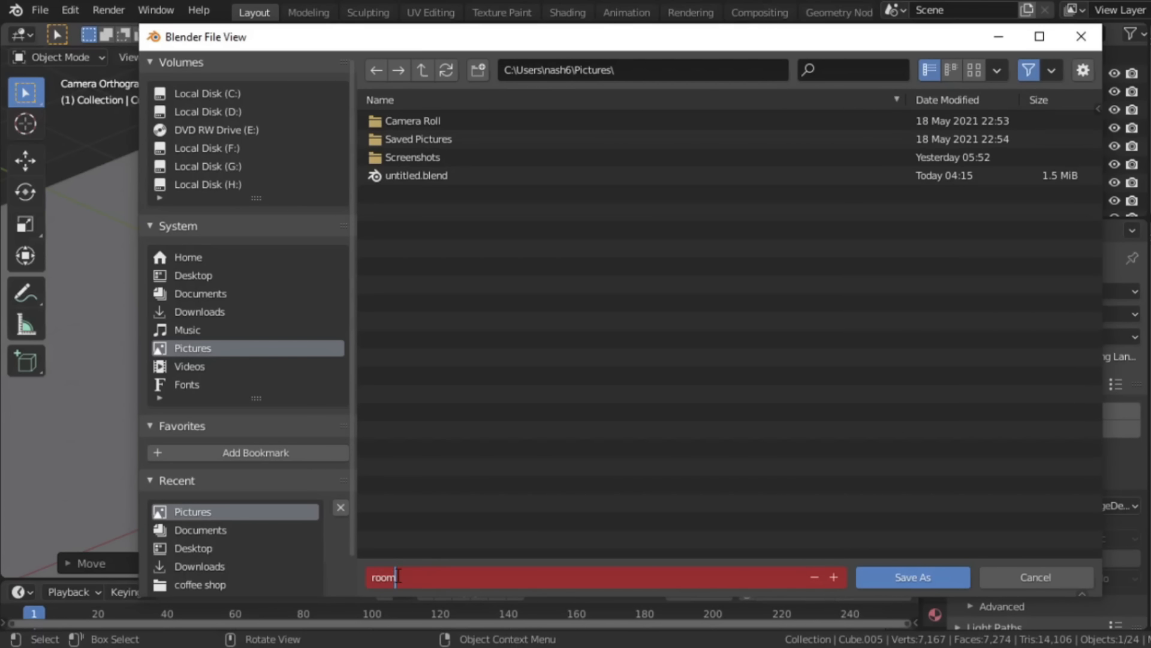
{"action": "left_click", "coordinate": [891, 574]}
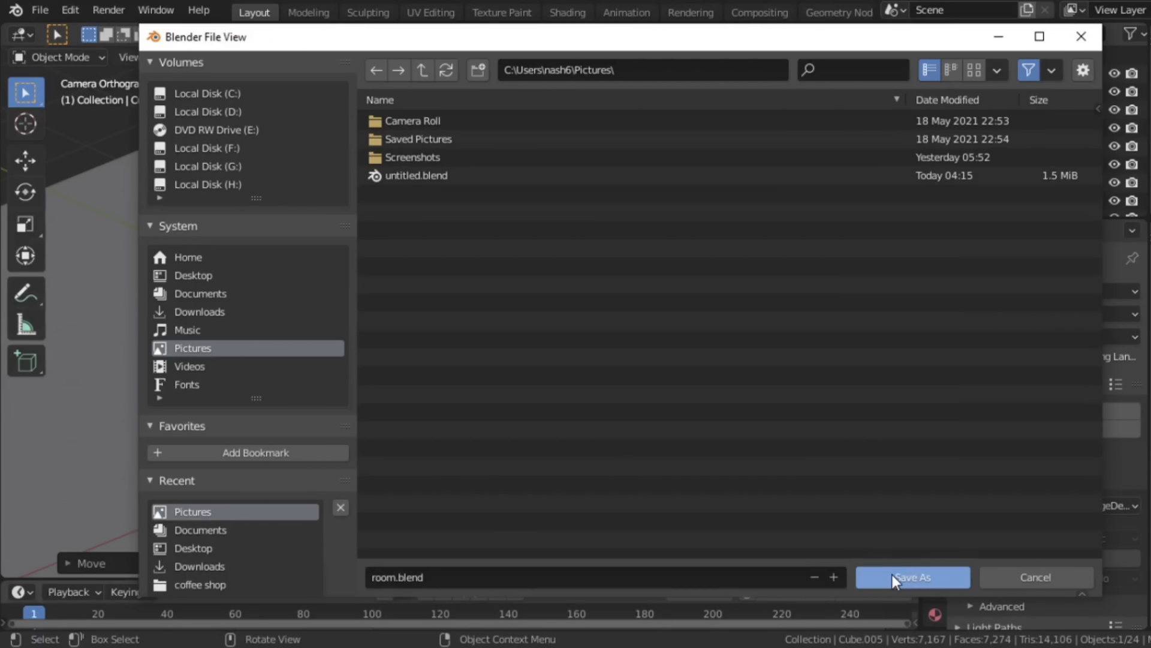
{"action": "left_click", "coordinate": [892, 576]}
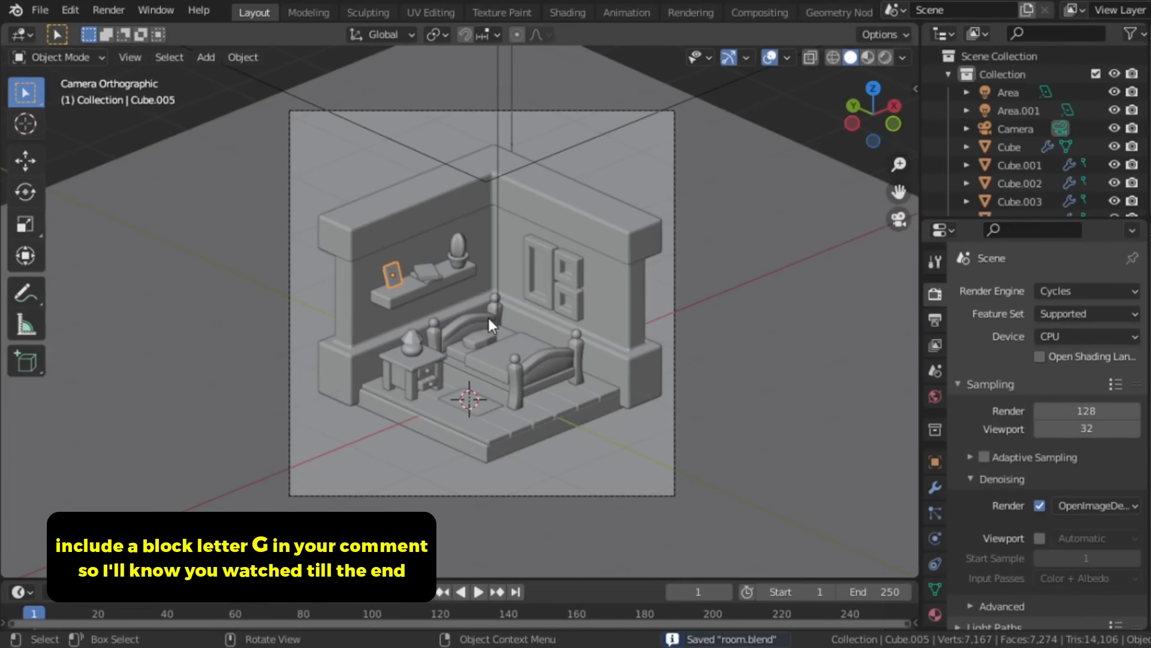